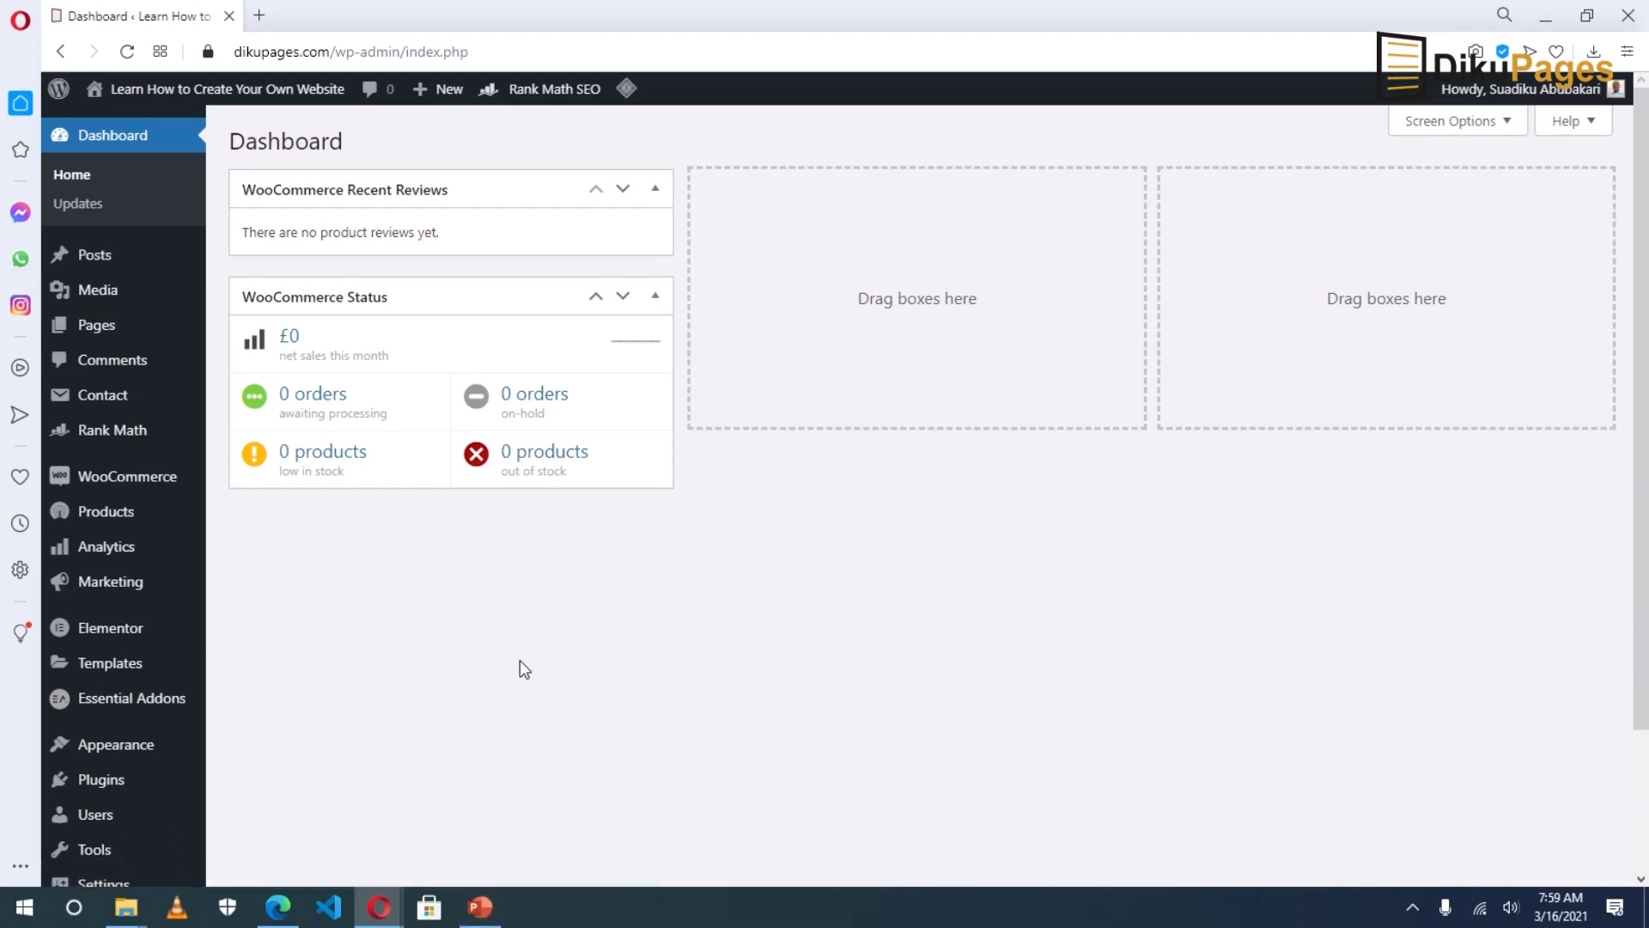
Step: Create a new WooCommerce product and name it "Sports Watch"
mouse_move(114, 523)
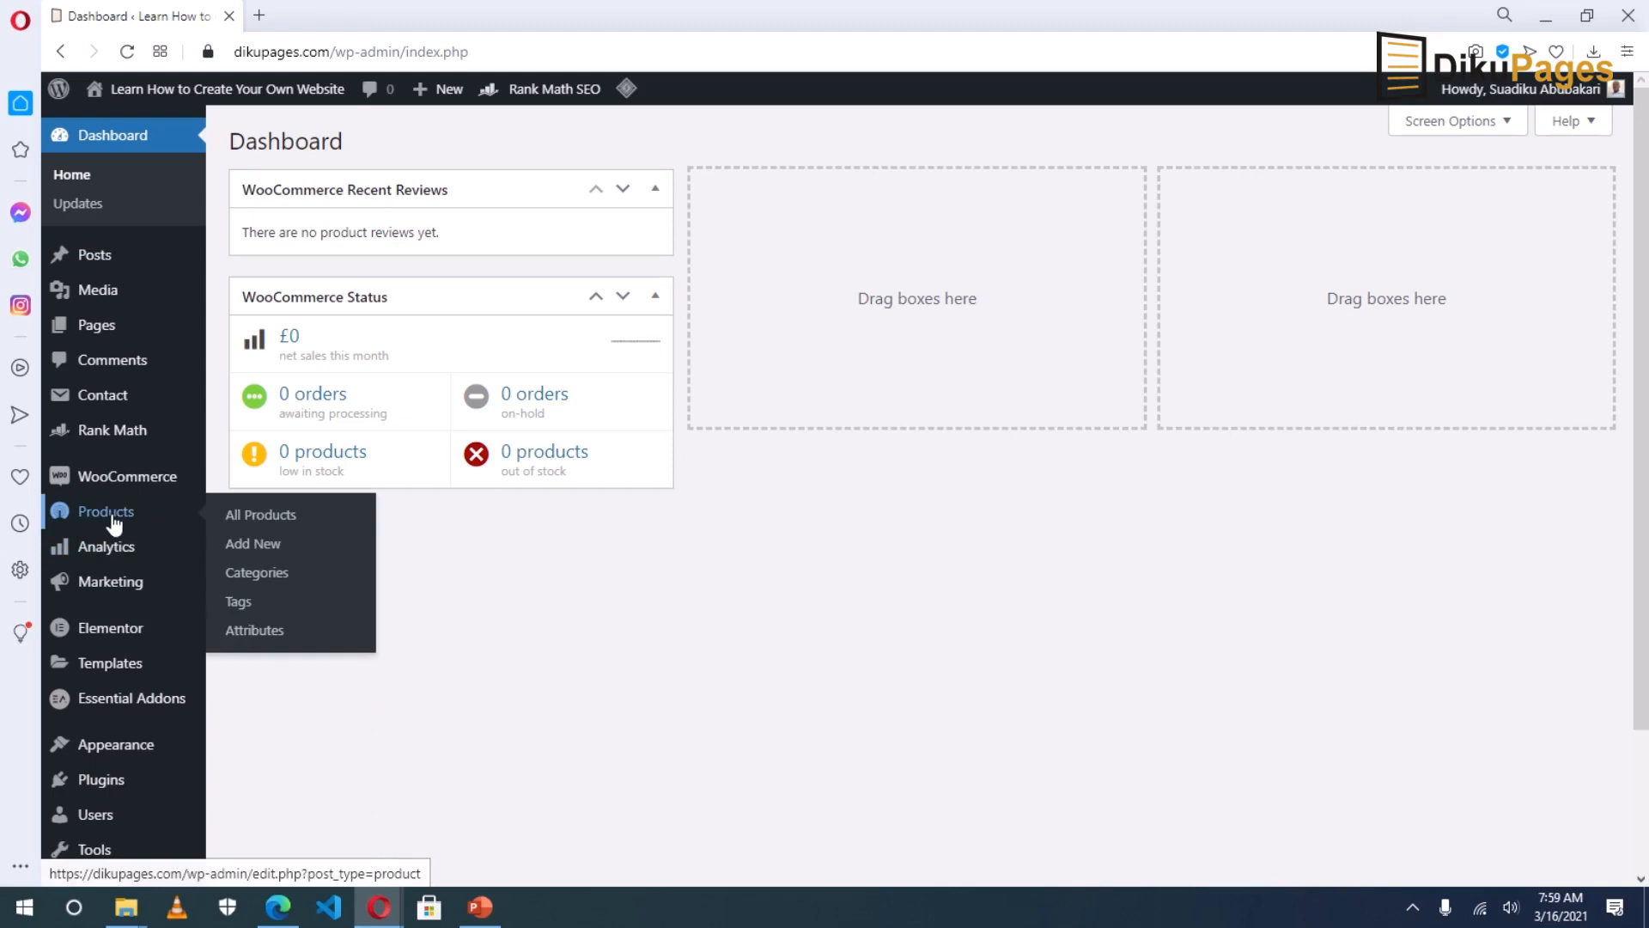
click(258, 546)
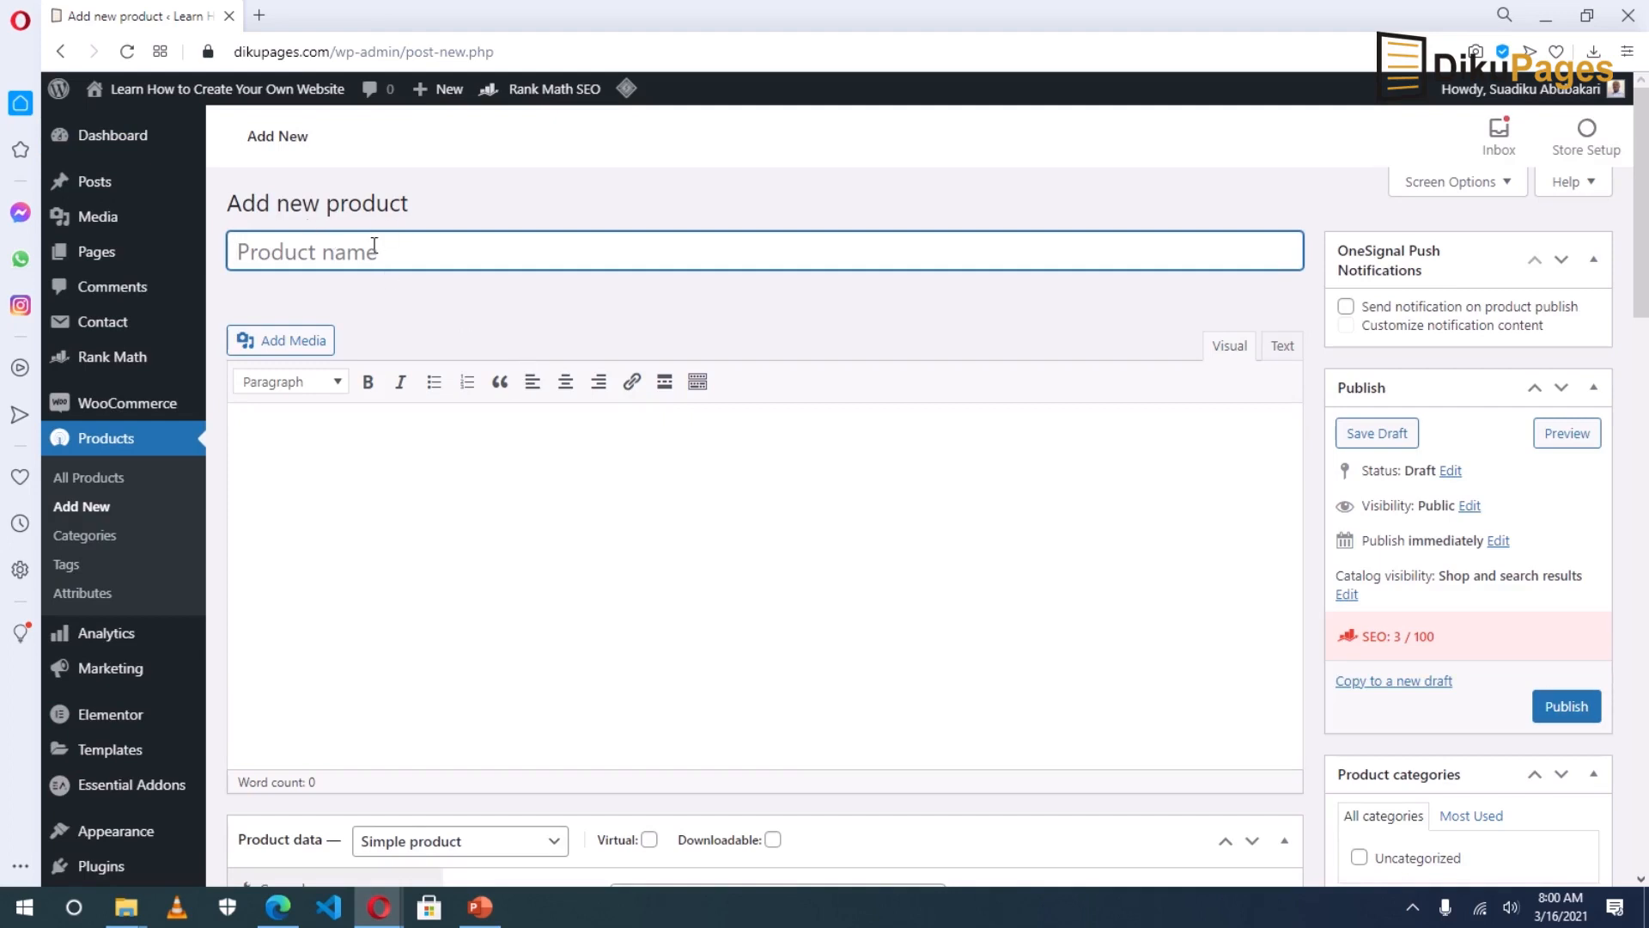
text(Sports Watch)
click(412, 469)
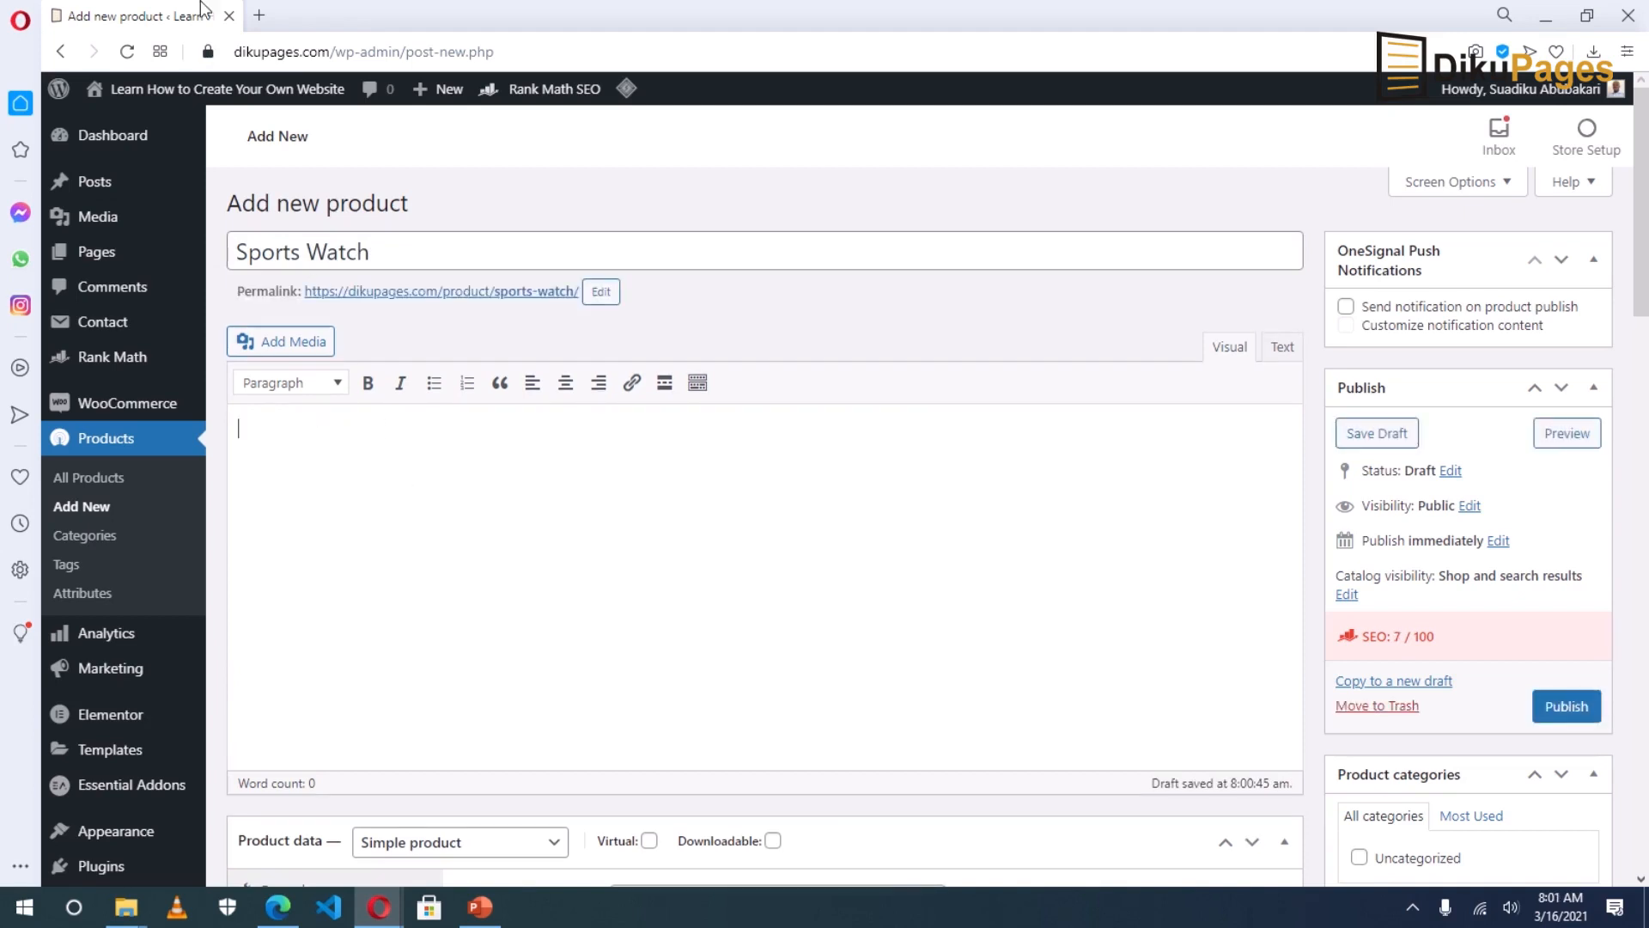
Step: Search the web for "dummy content" in a new browser tab and open the lipsum.com Lorem Ipsum generator site
click(259, 16)
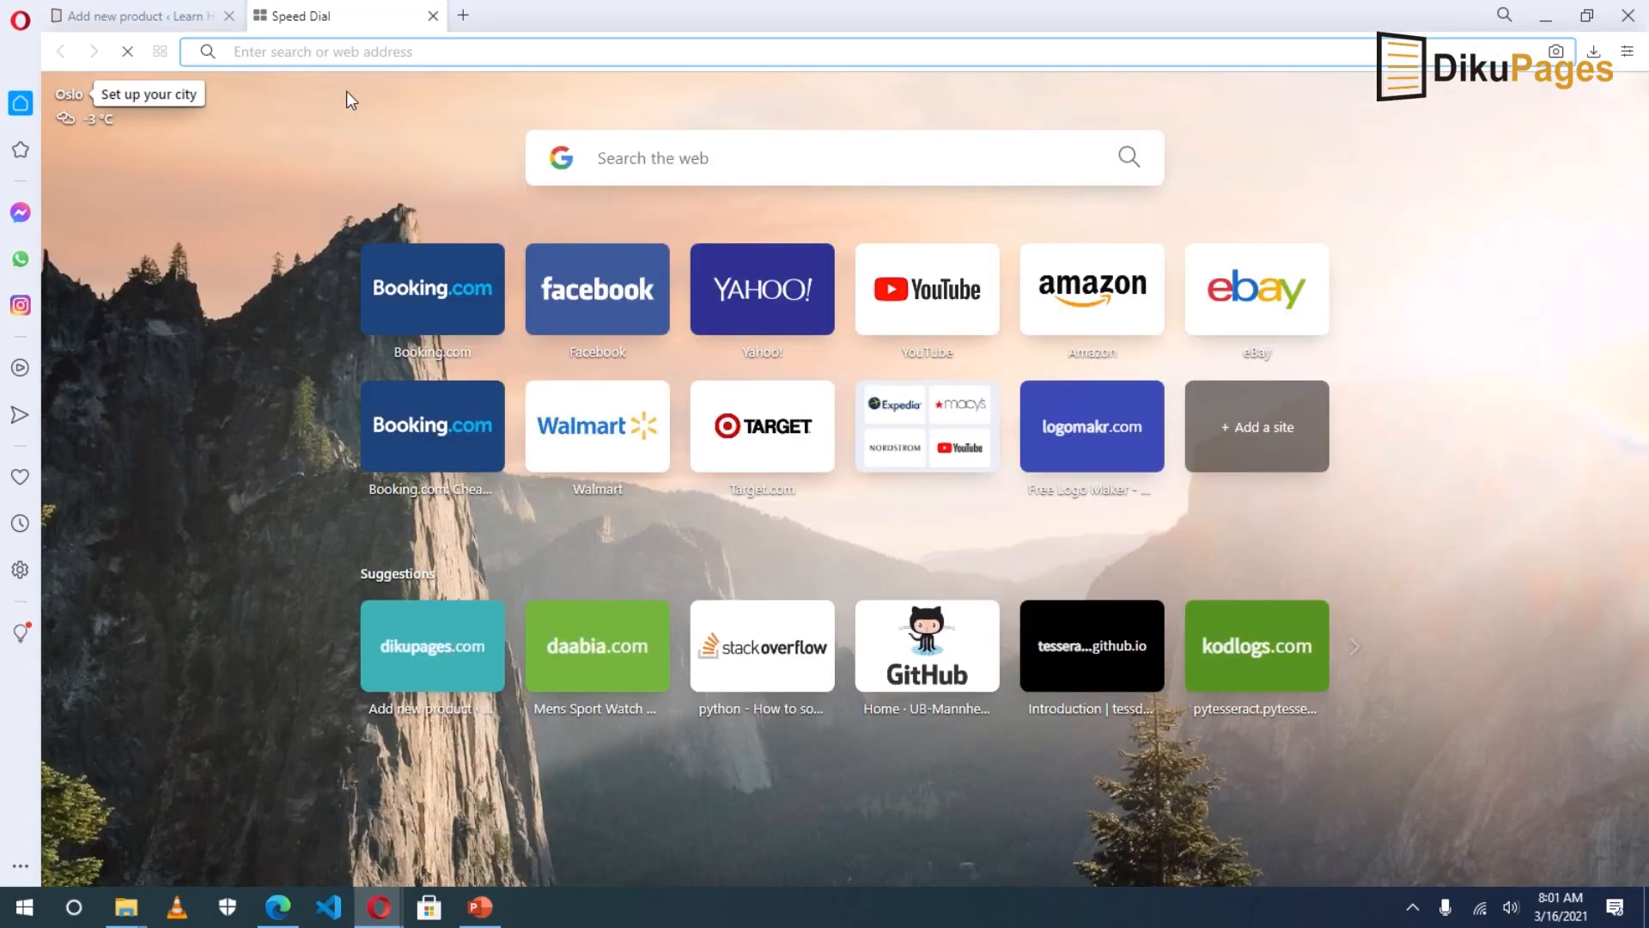
text(dum)
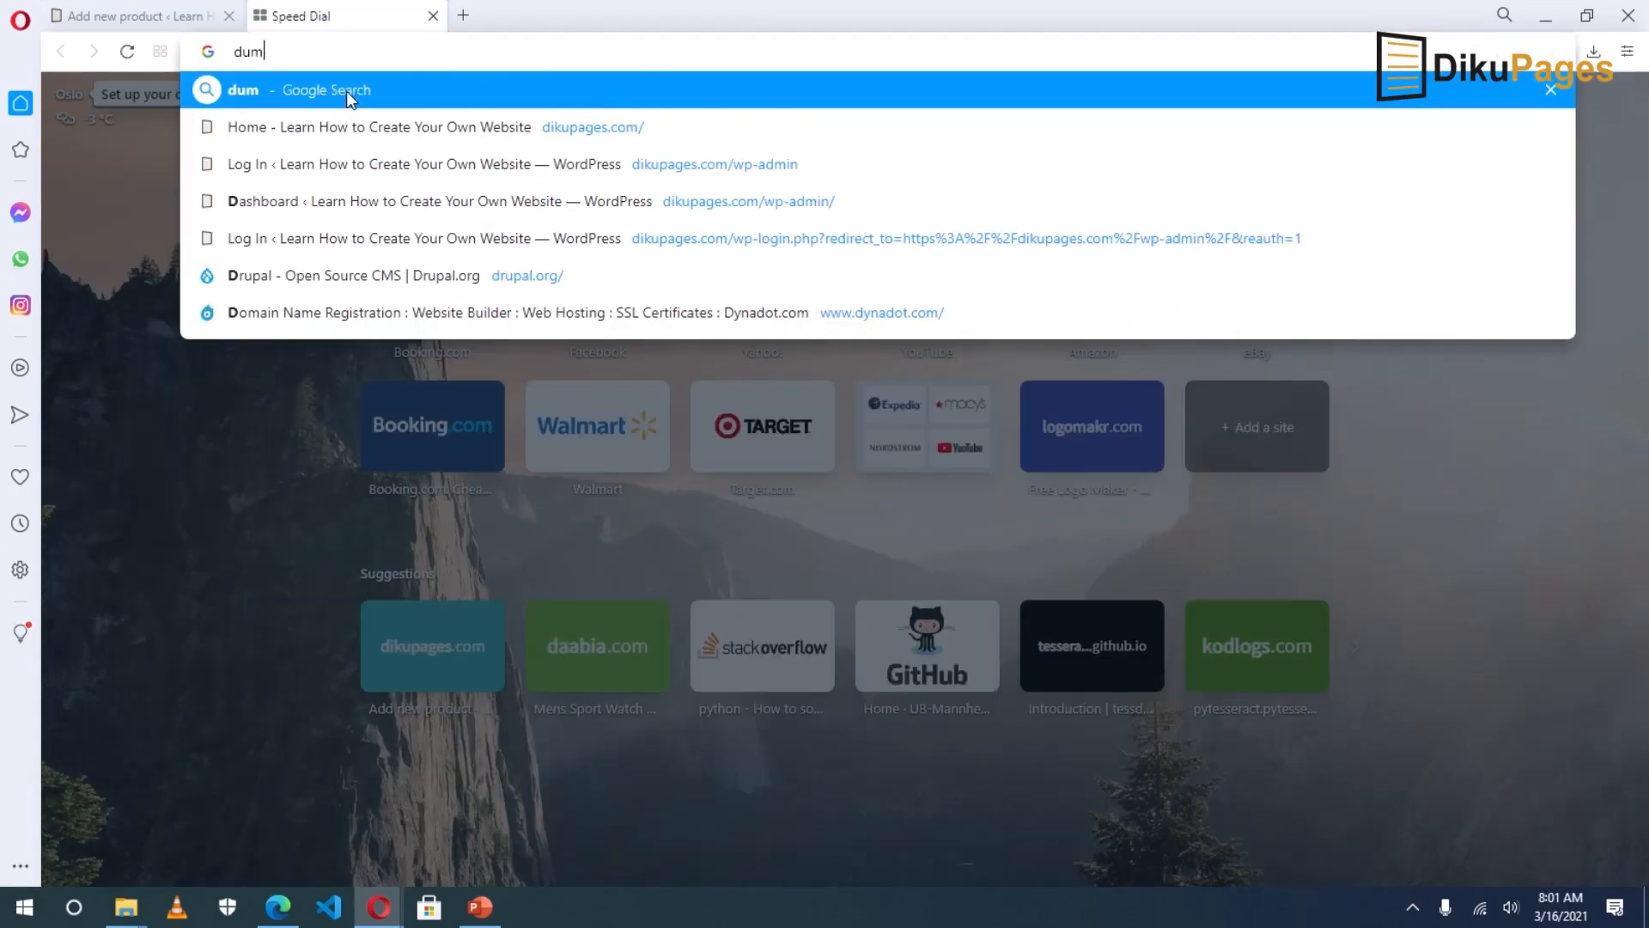
text(m)
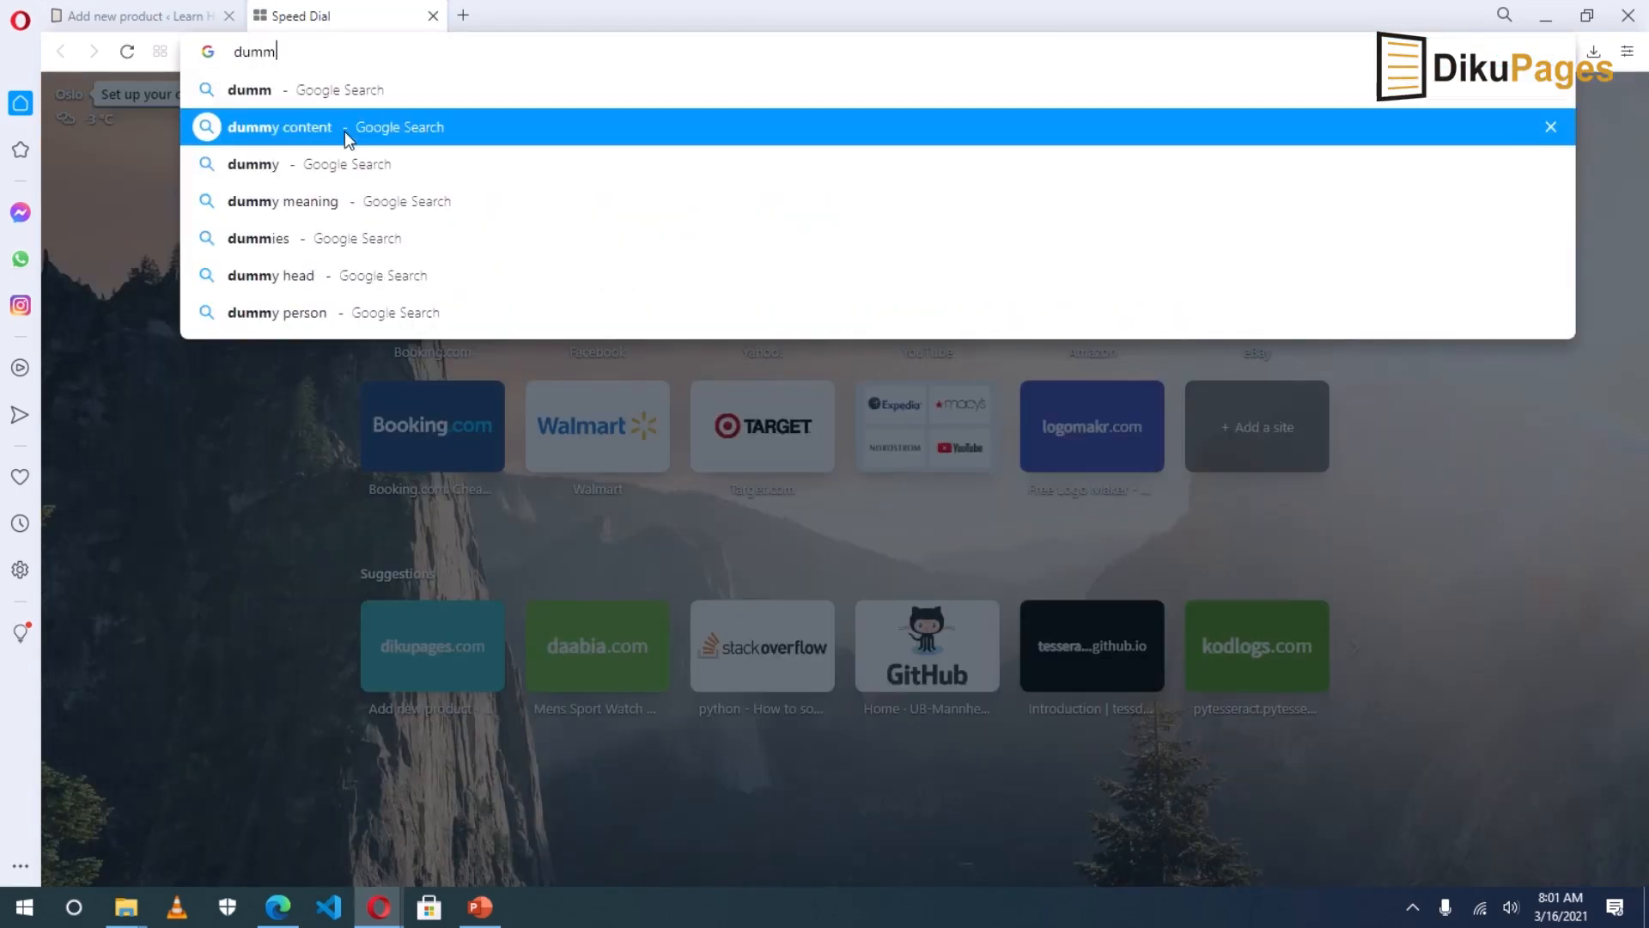
click(344, 131)
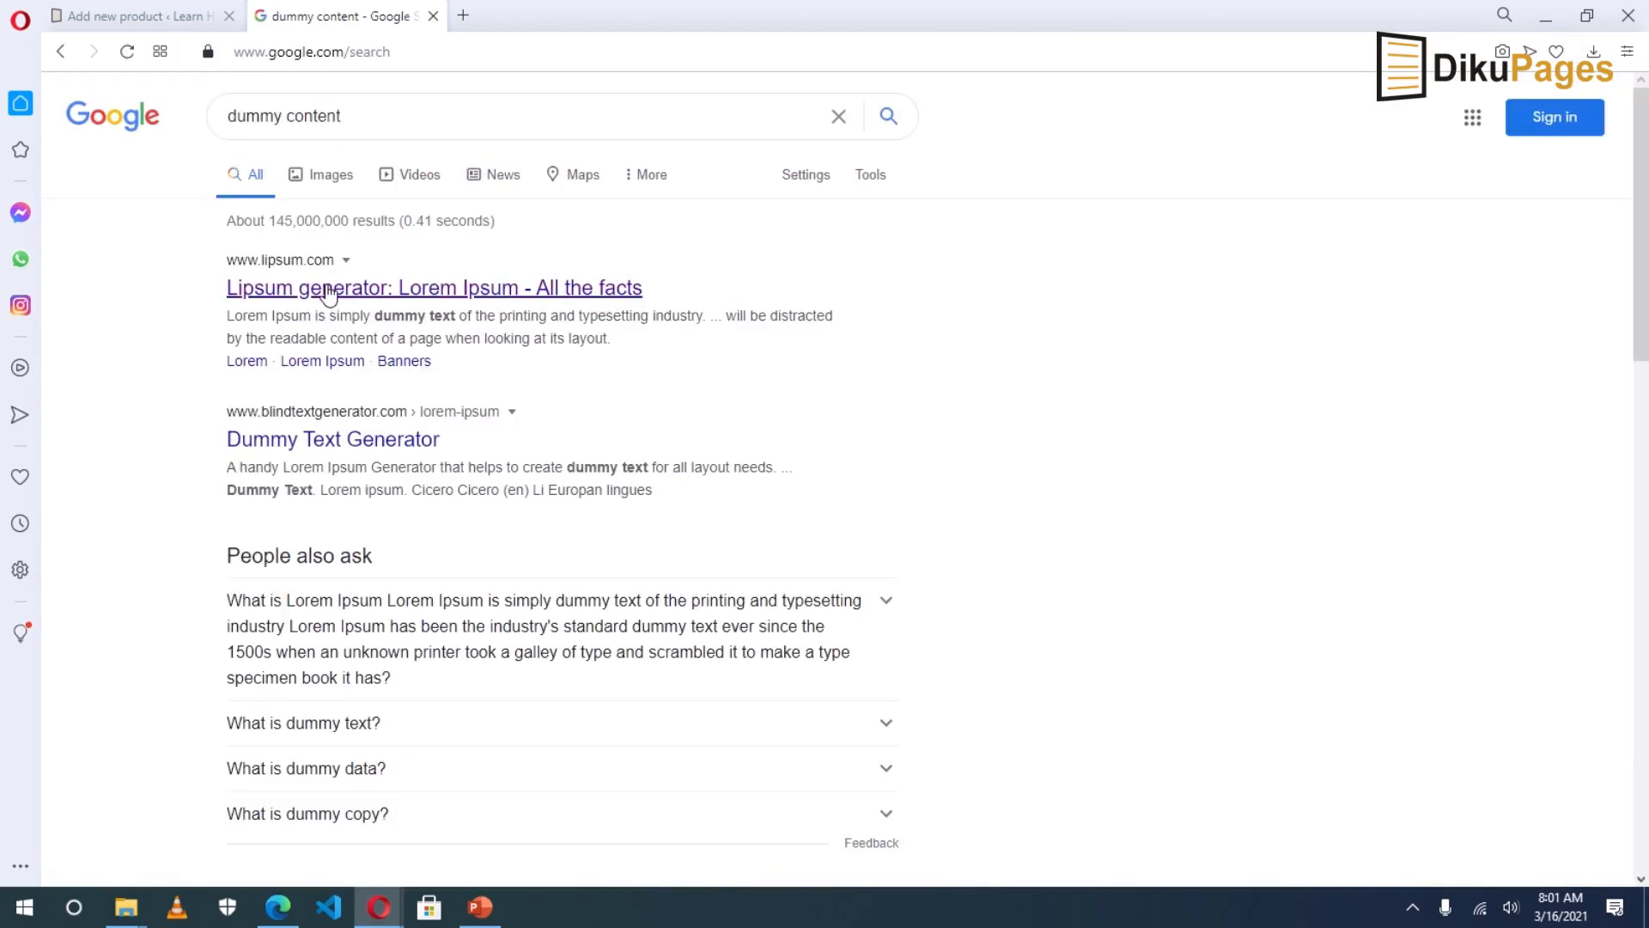
click(329, 290)
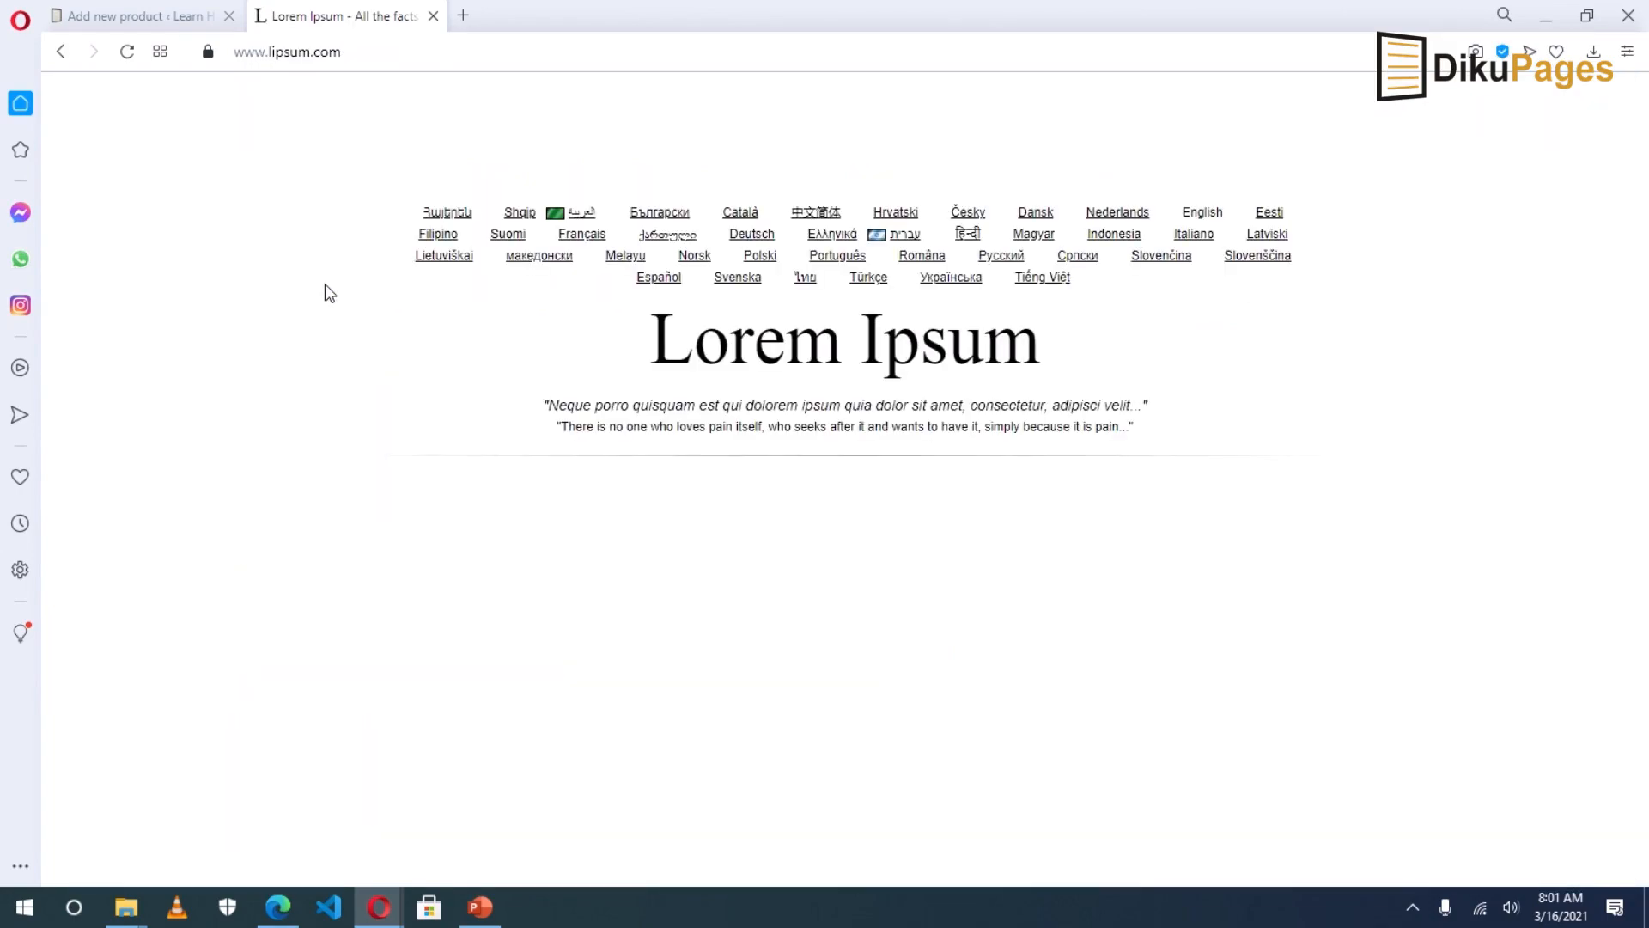
Step: Copy the standard Lorem Ipsum passage used since the 1500s, without its quotation marks
scroll(573, 426, down, 10)
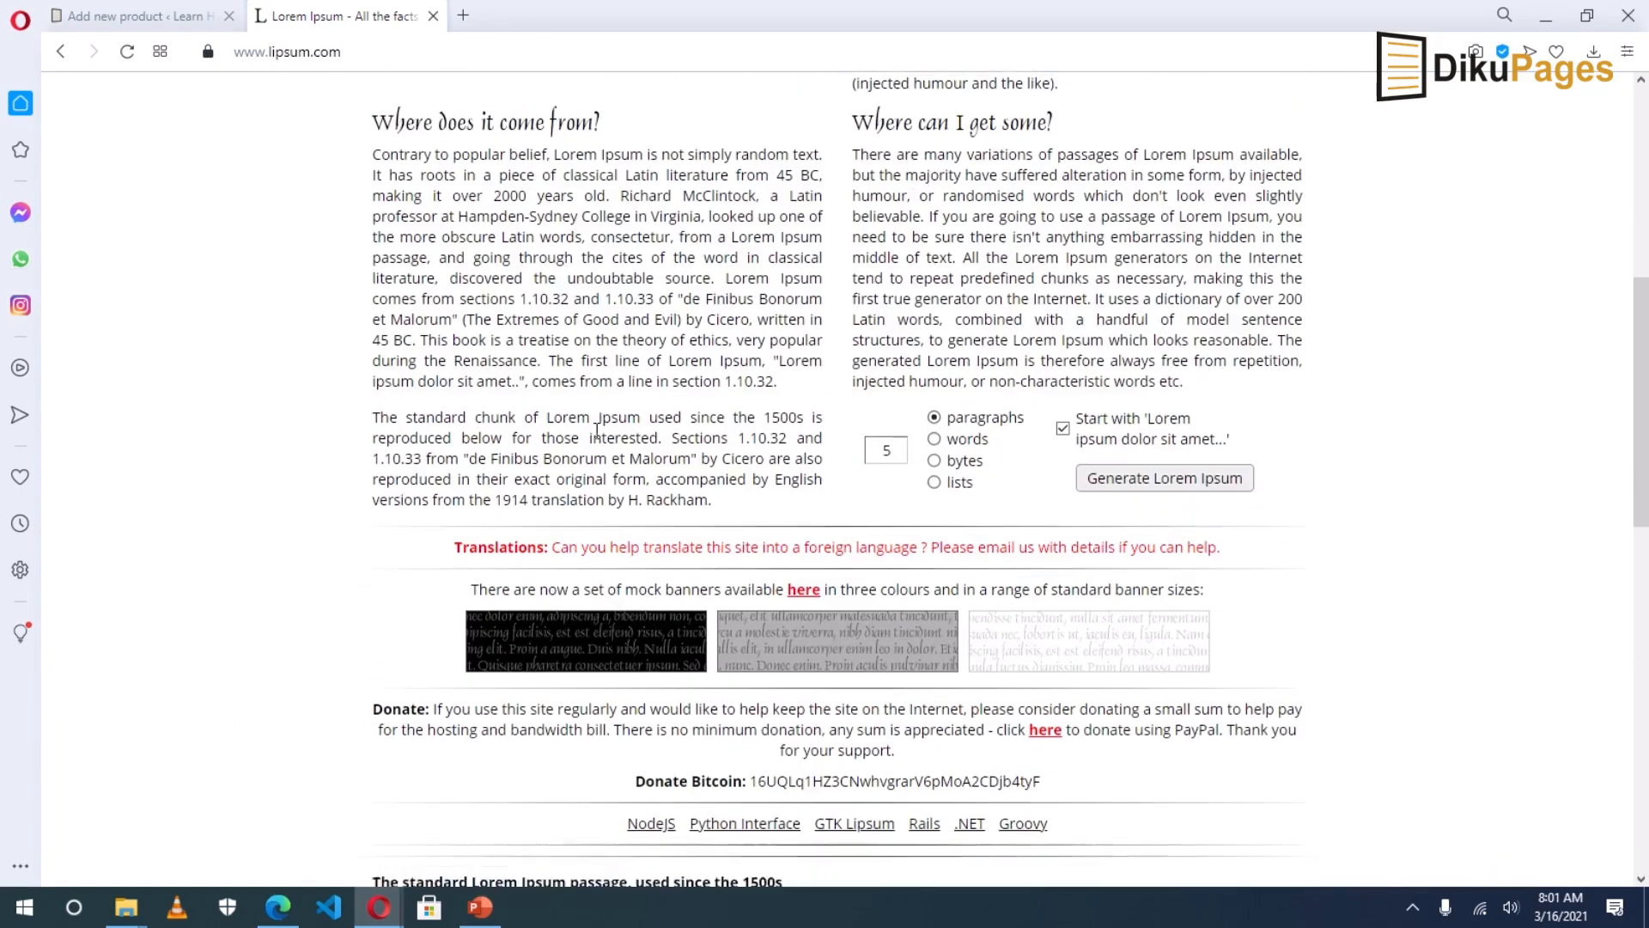
scroll(598, 440, down, 3)
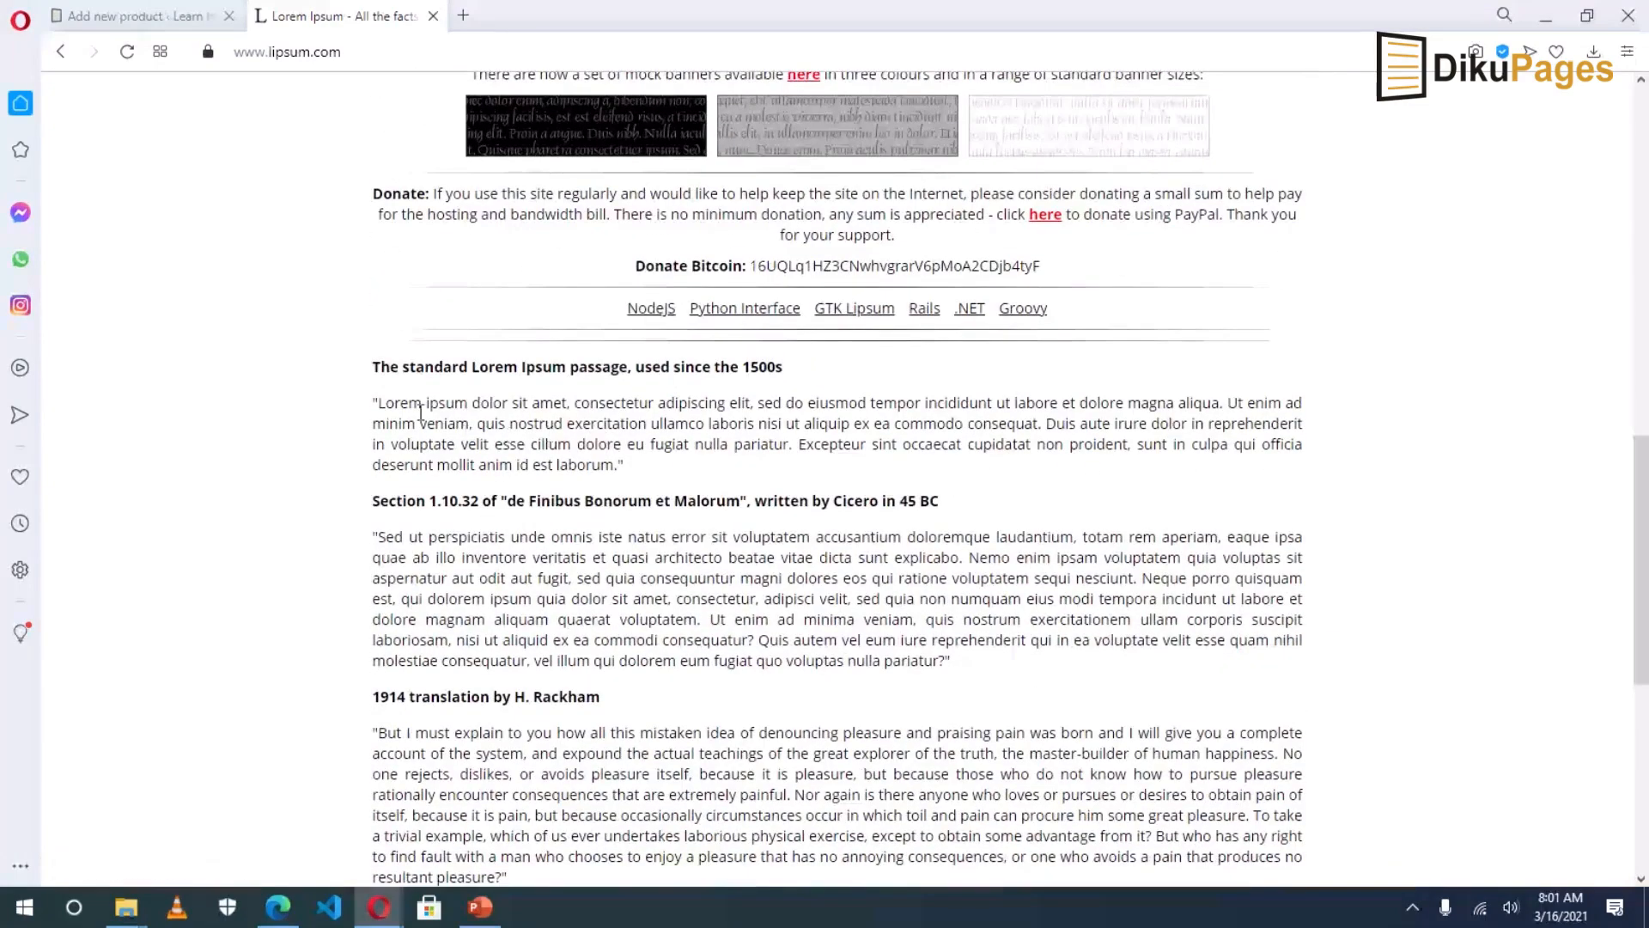
drag(378, 399, 622, 473)
right_click(549, 426)
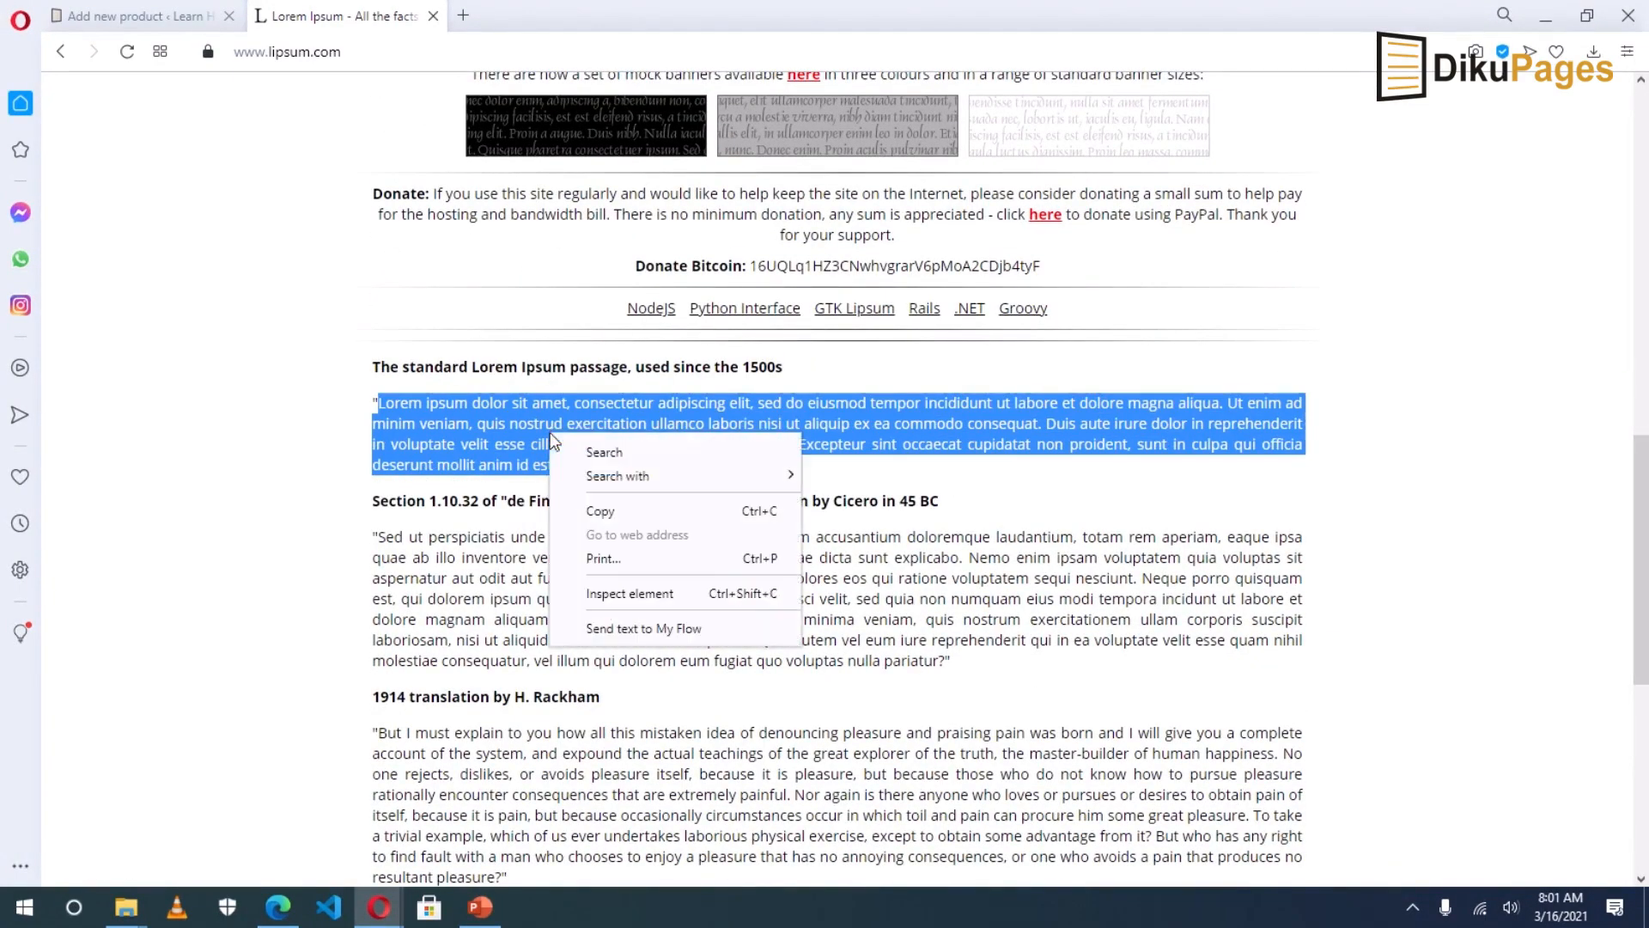
click(619, 513)
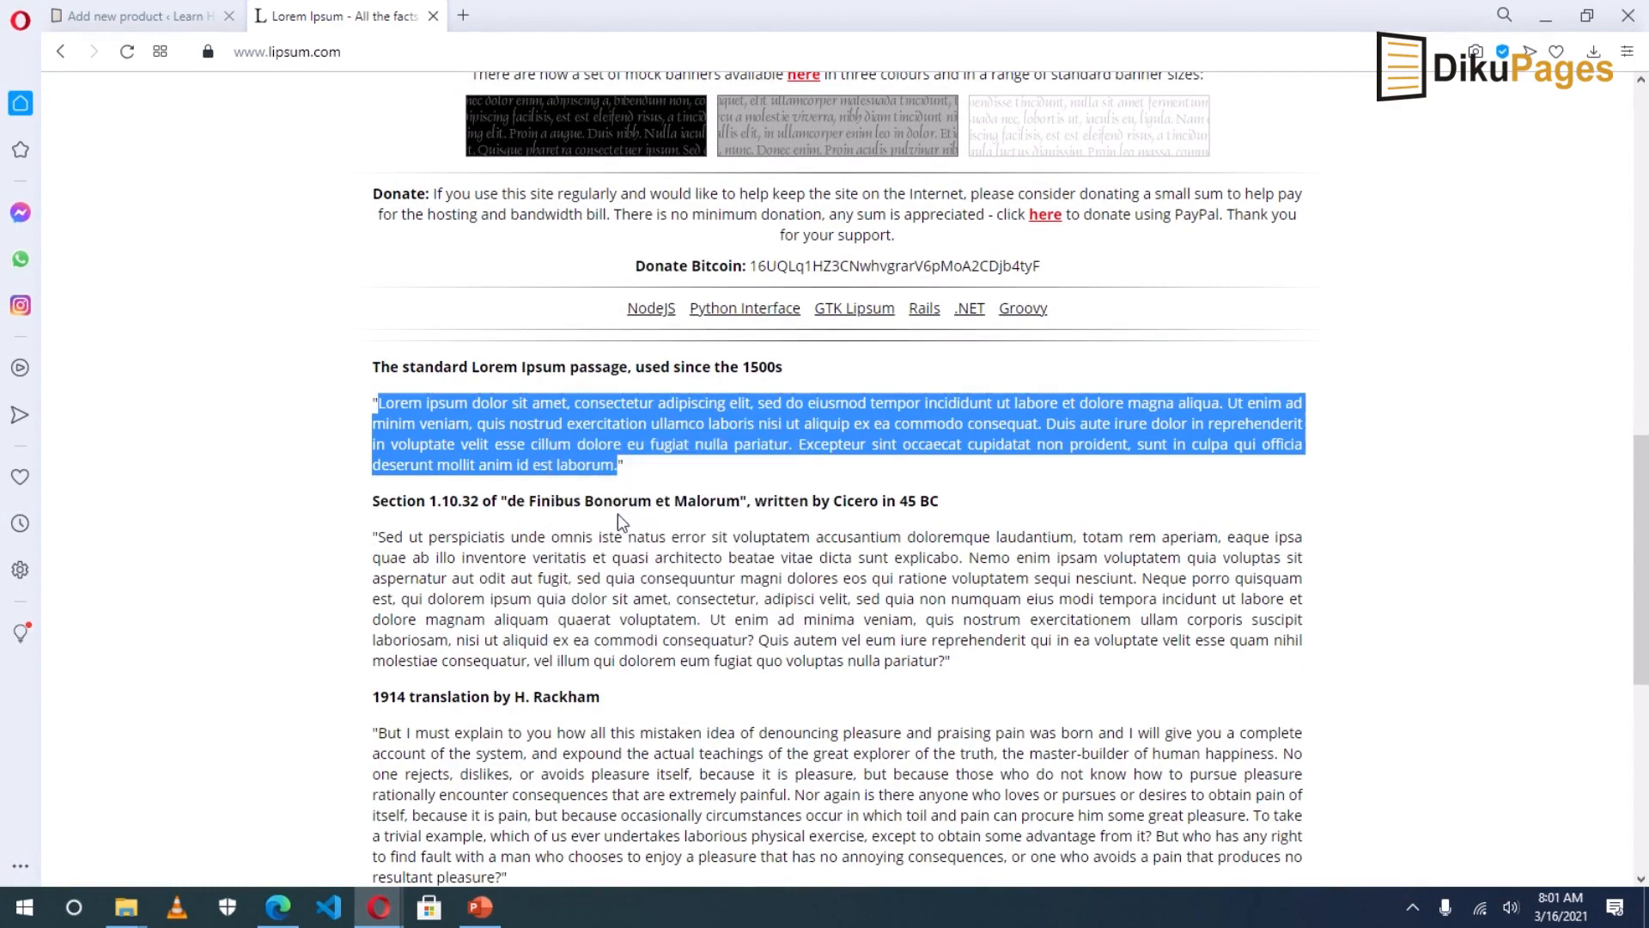
Step: Paste the copied passage into the Sports Watch product description and start a new paragraph at "Duis aute irure"
click(133, 15)
click(313, 442)
right_click(313, 452)
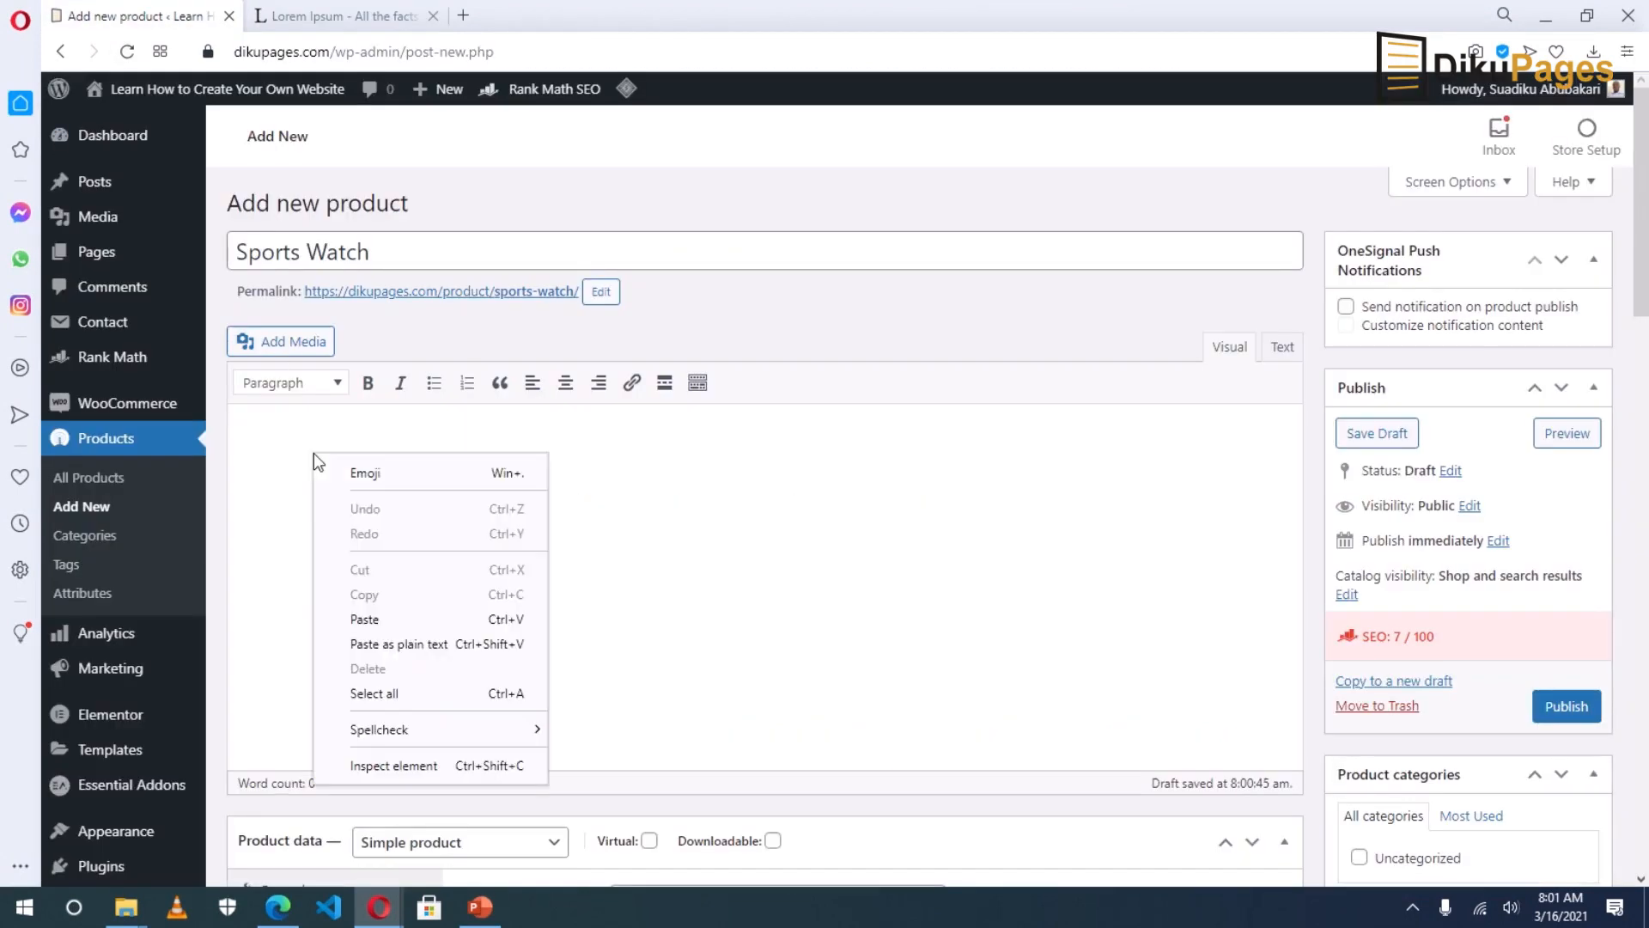
click(365, 619)
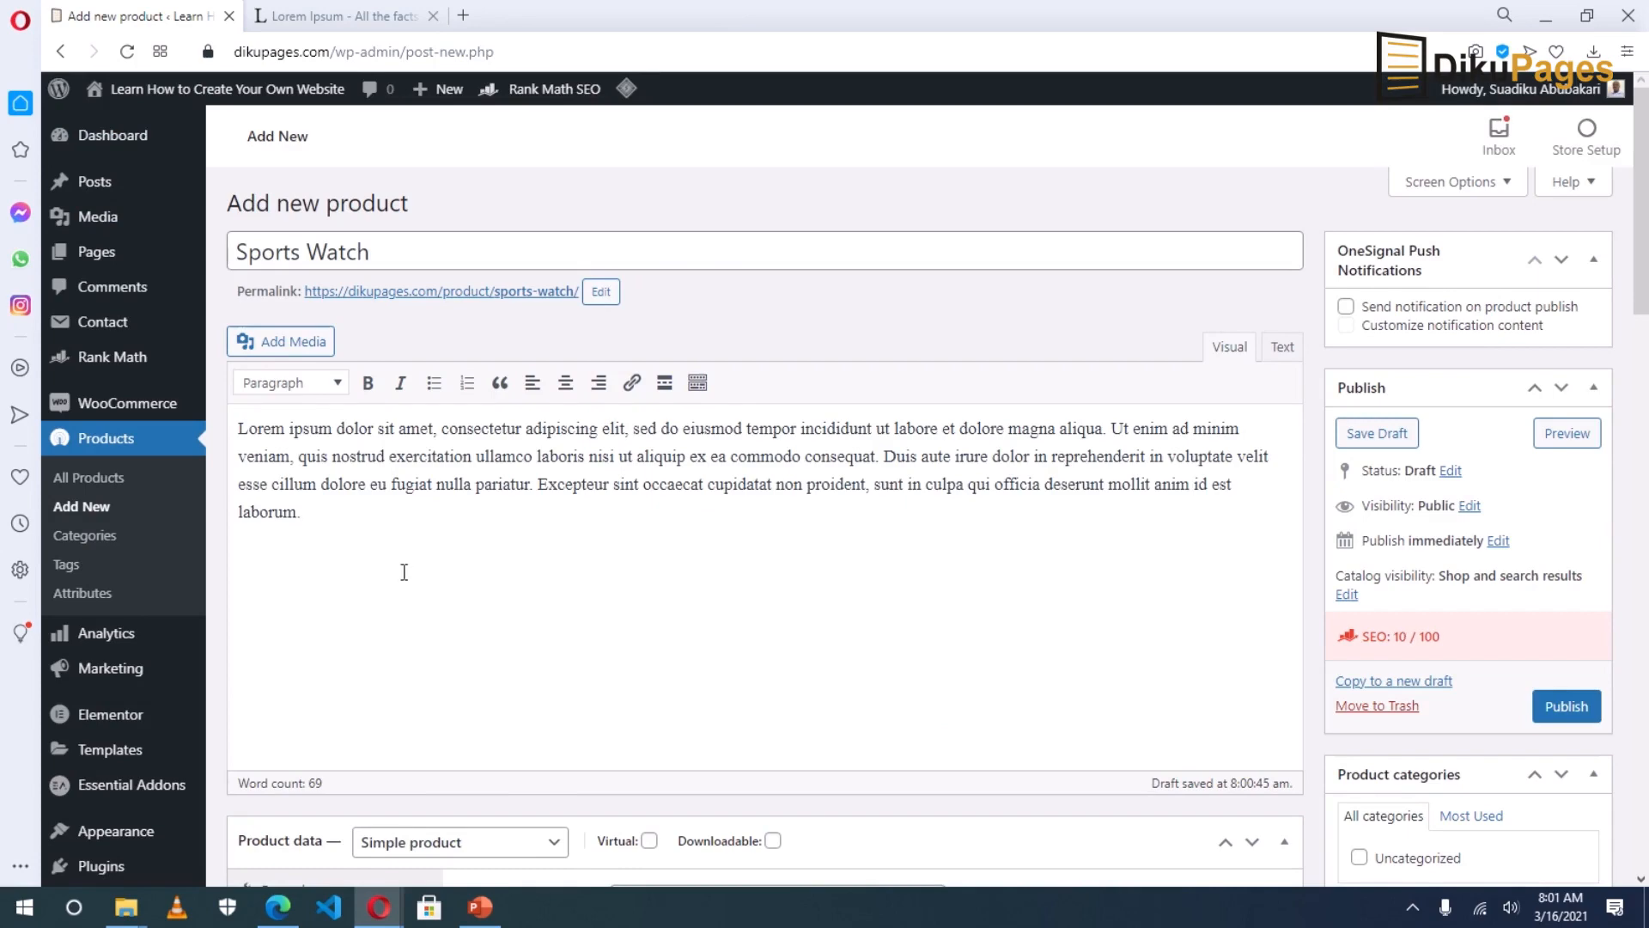
click(885, 456)
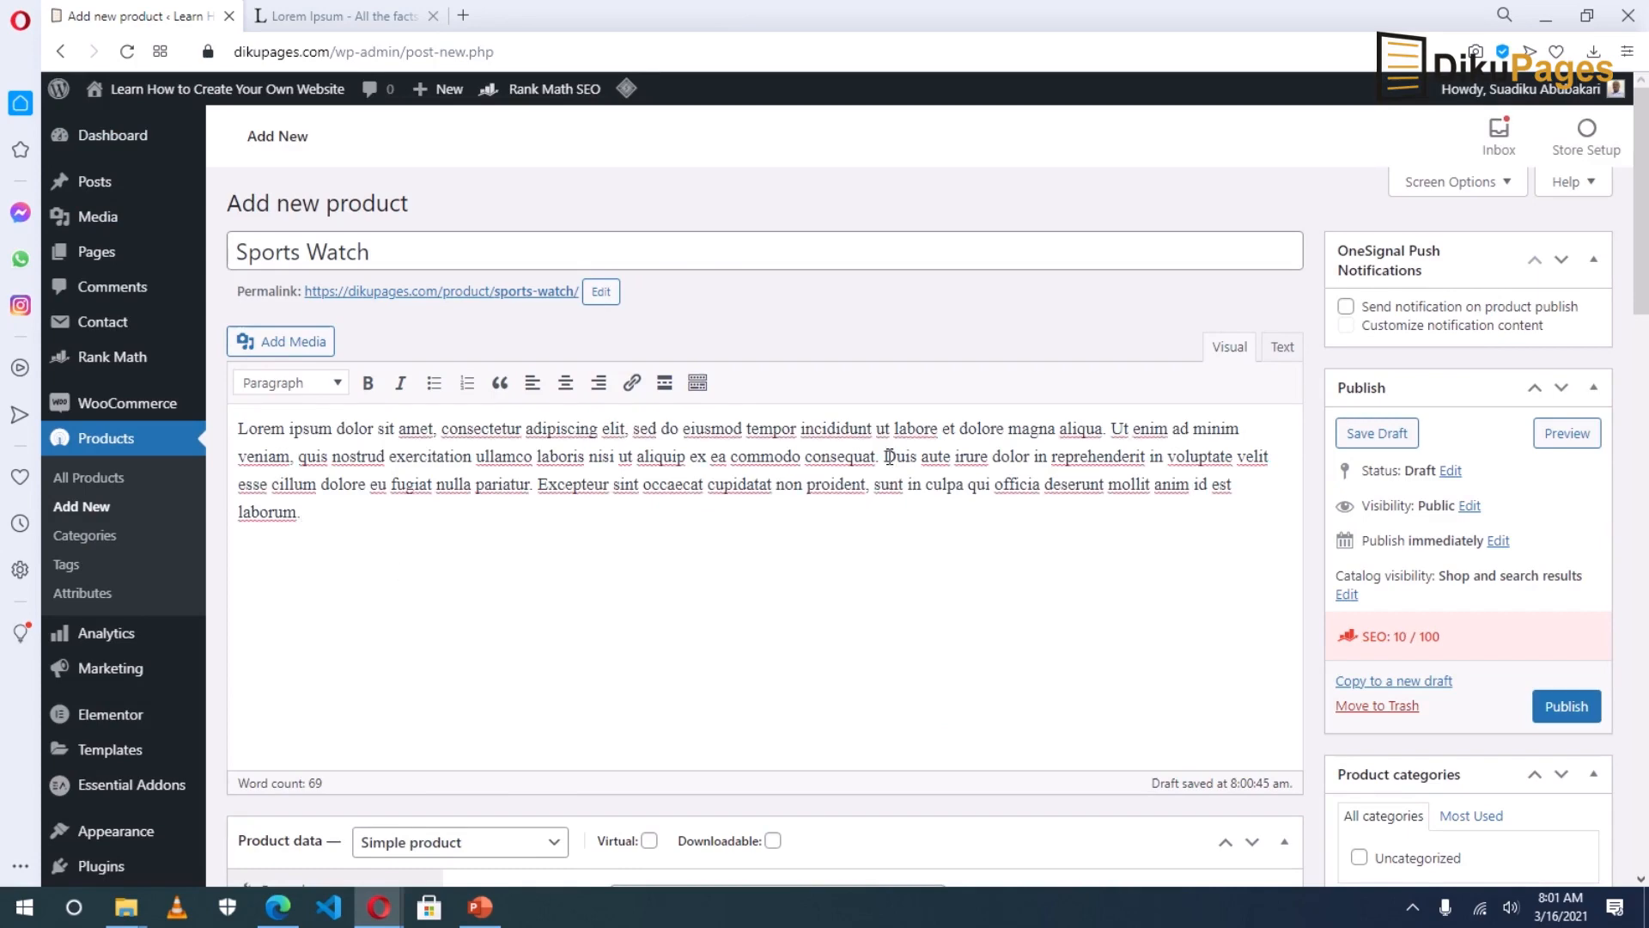
key(Return)
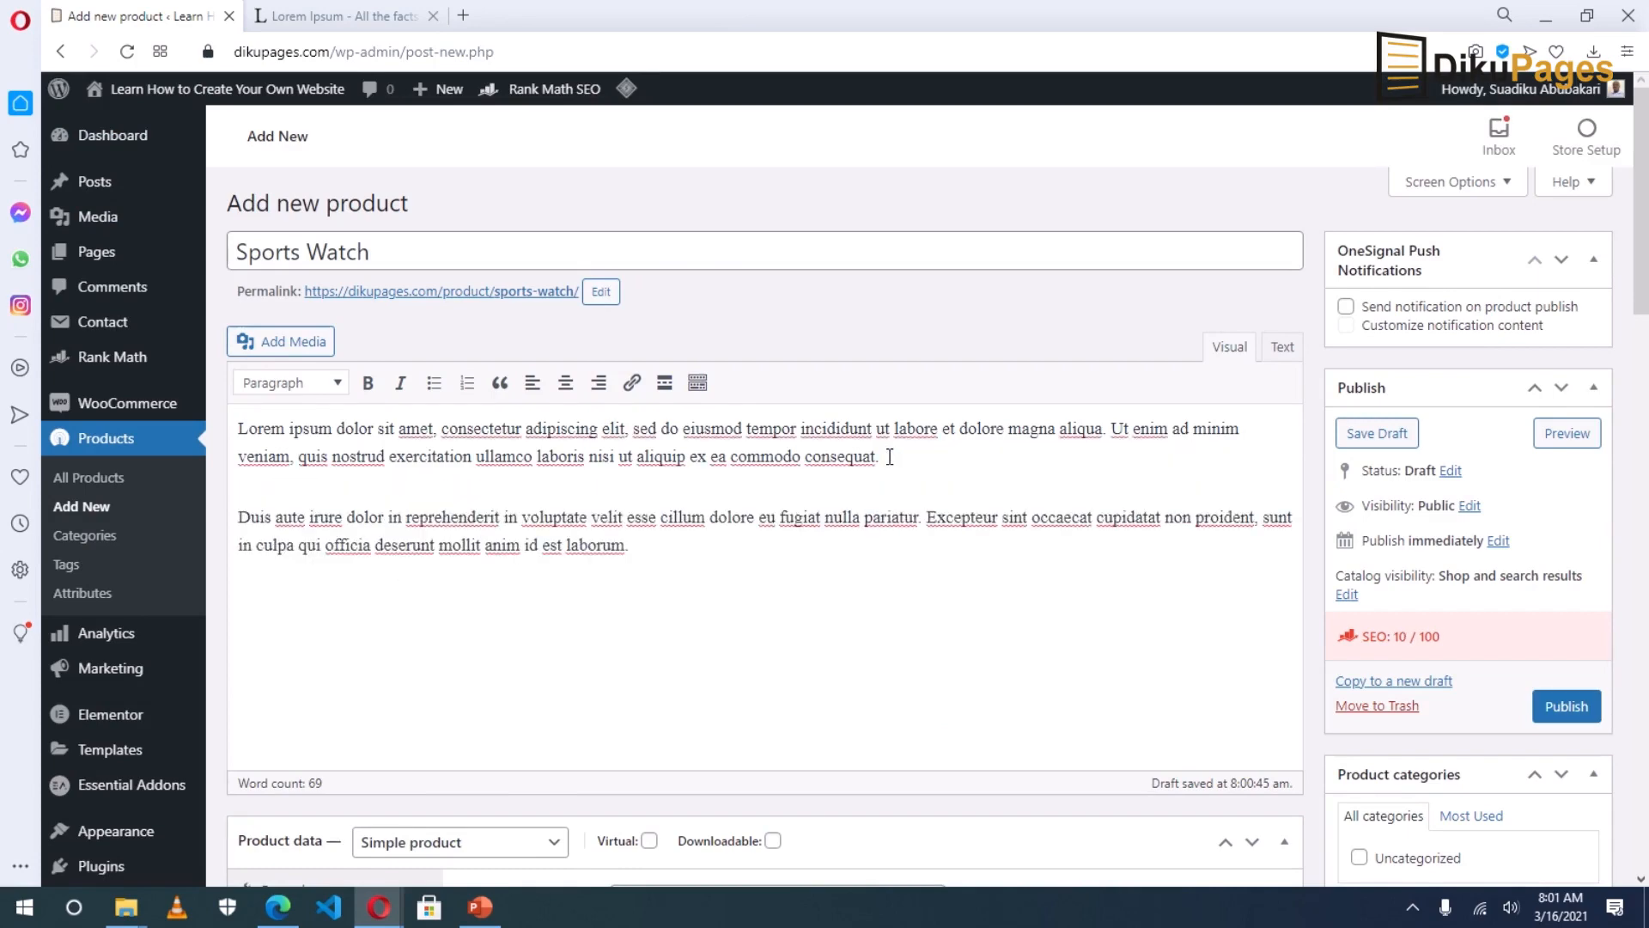
Step: Keep Simple product as the product type and set the regular price to 15.99
scroll(872, 505, down, 5)
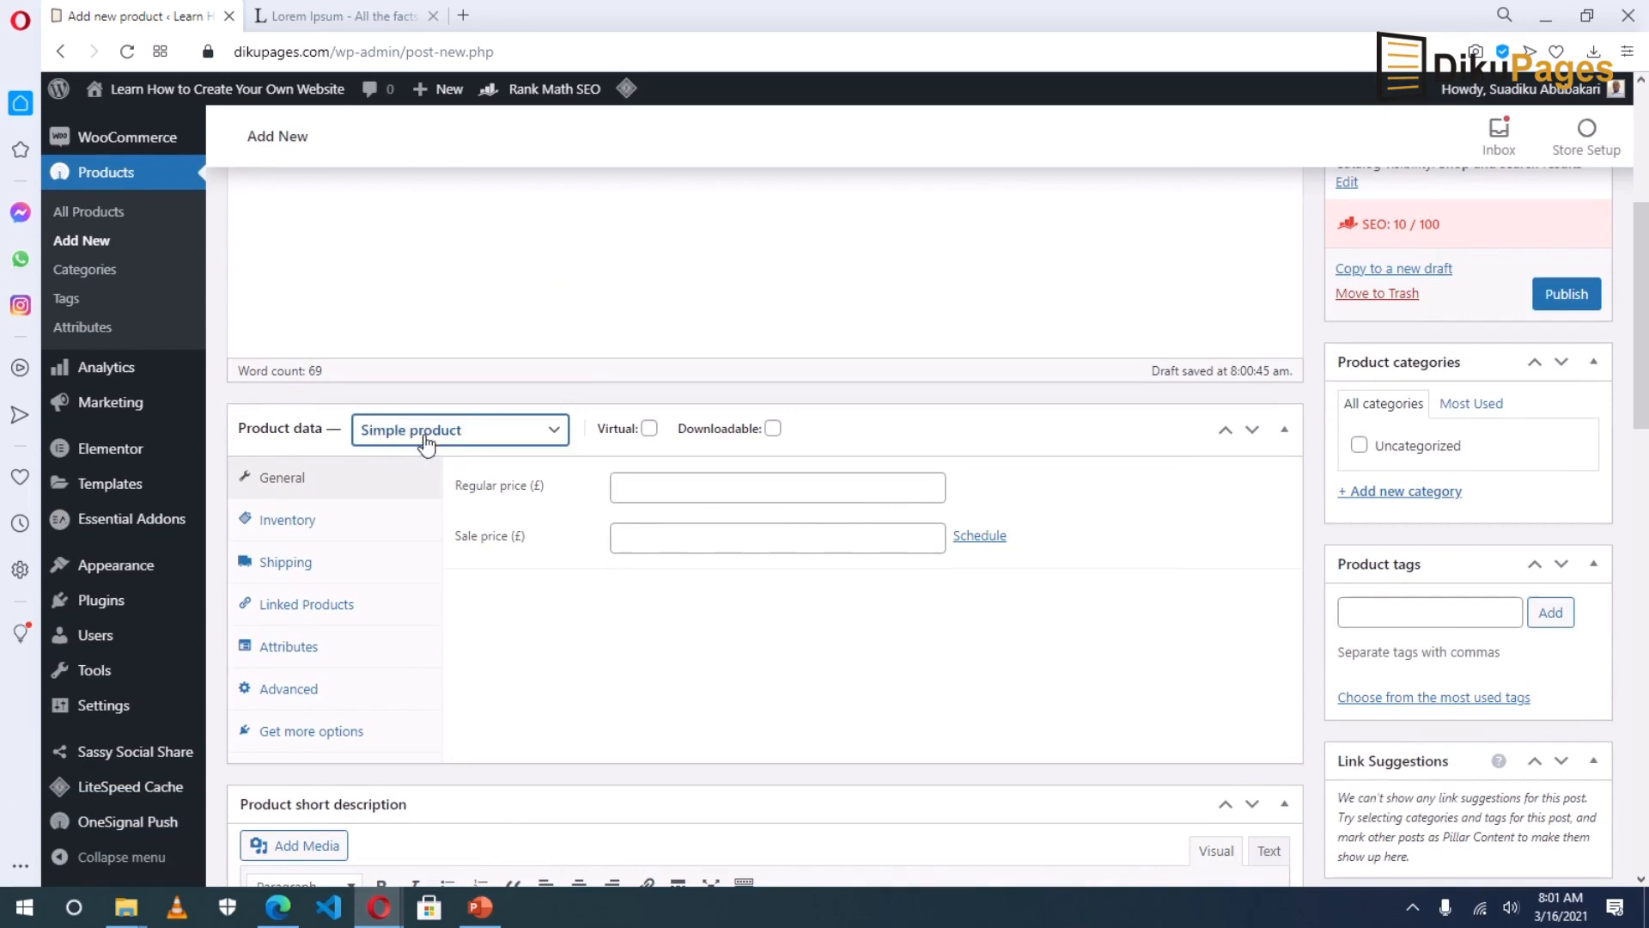
click(520, 438)
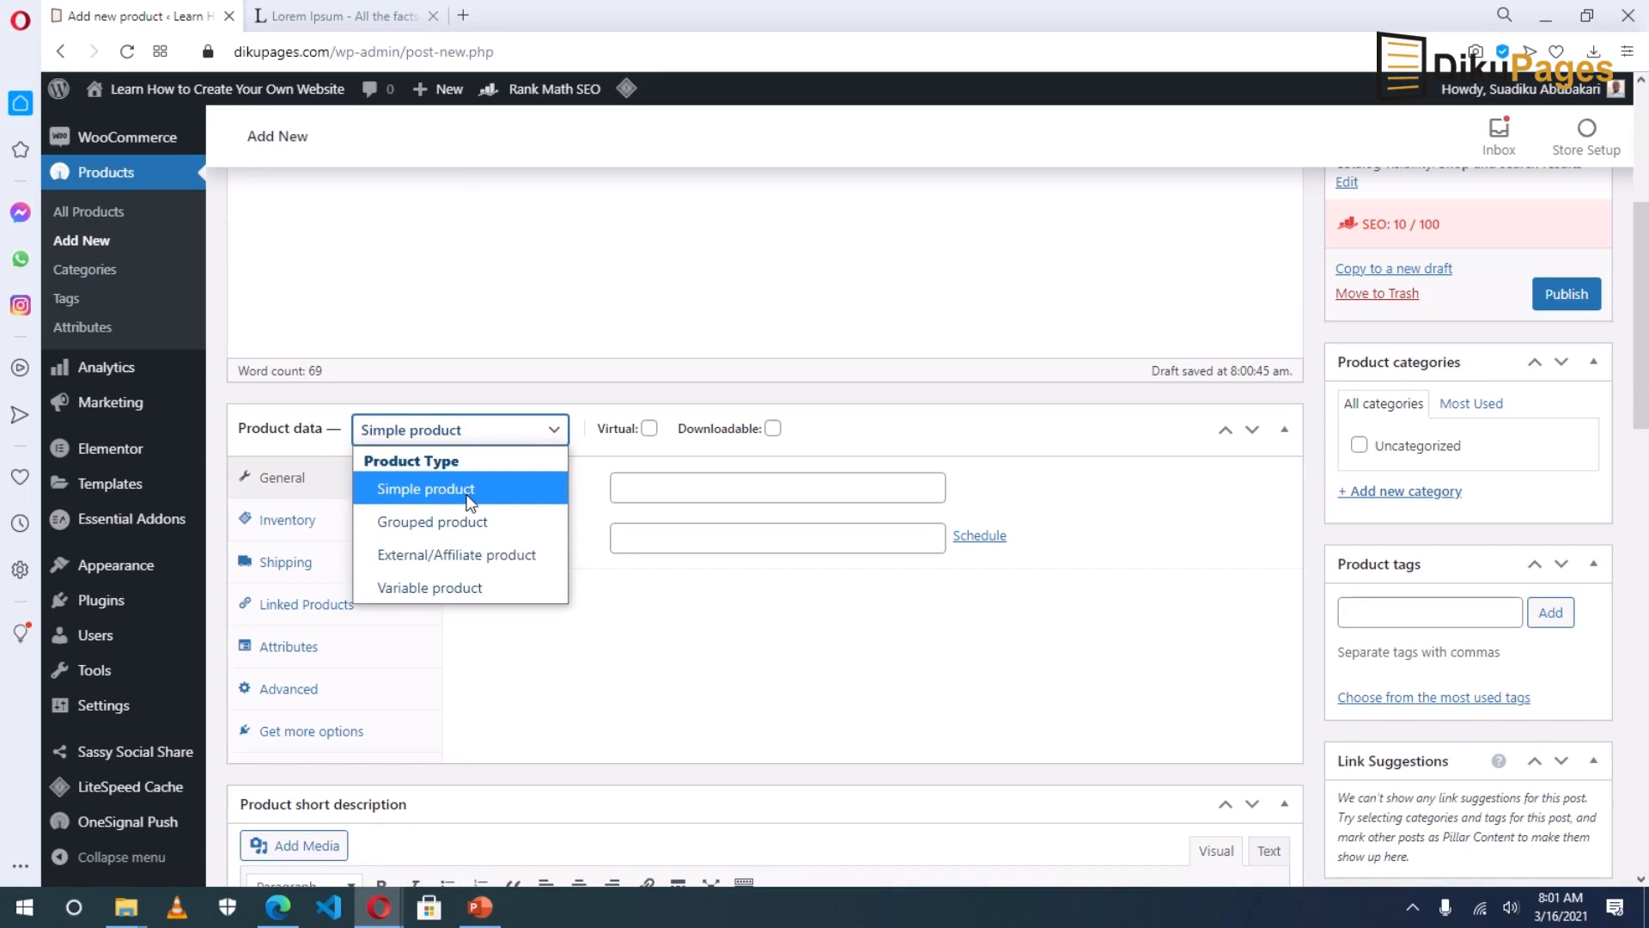
click(540, 437)
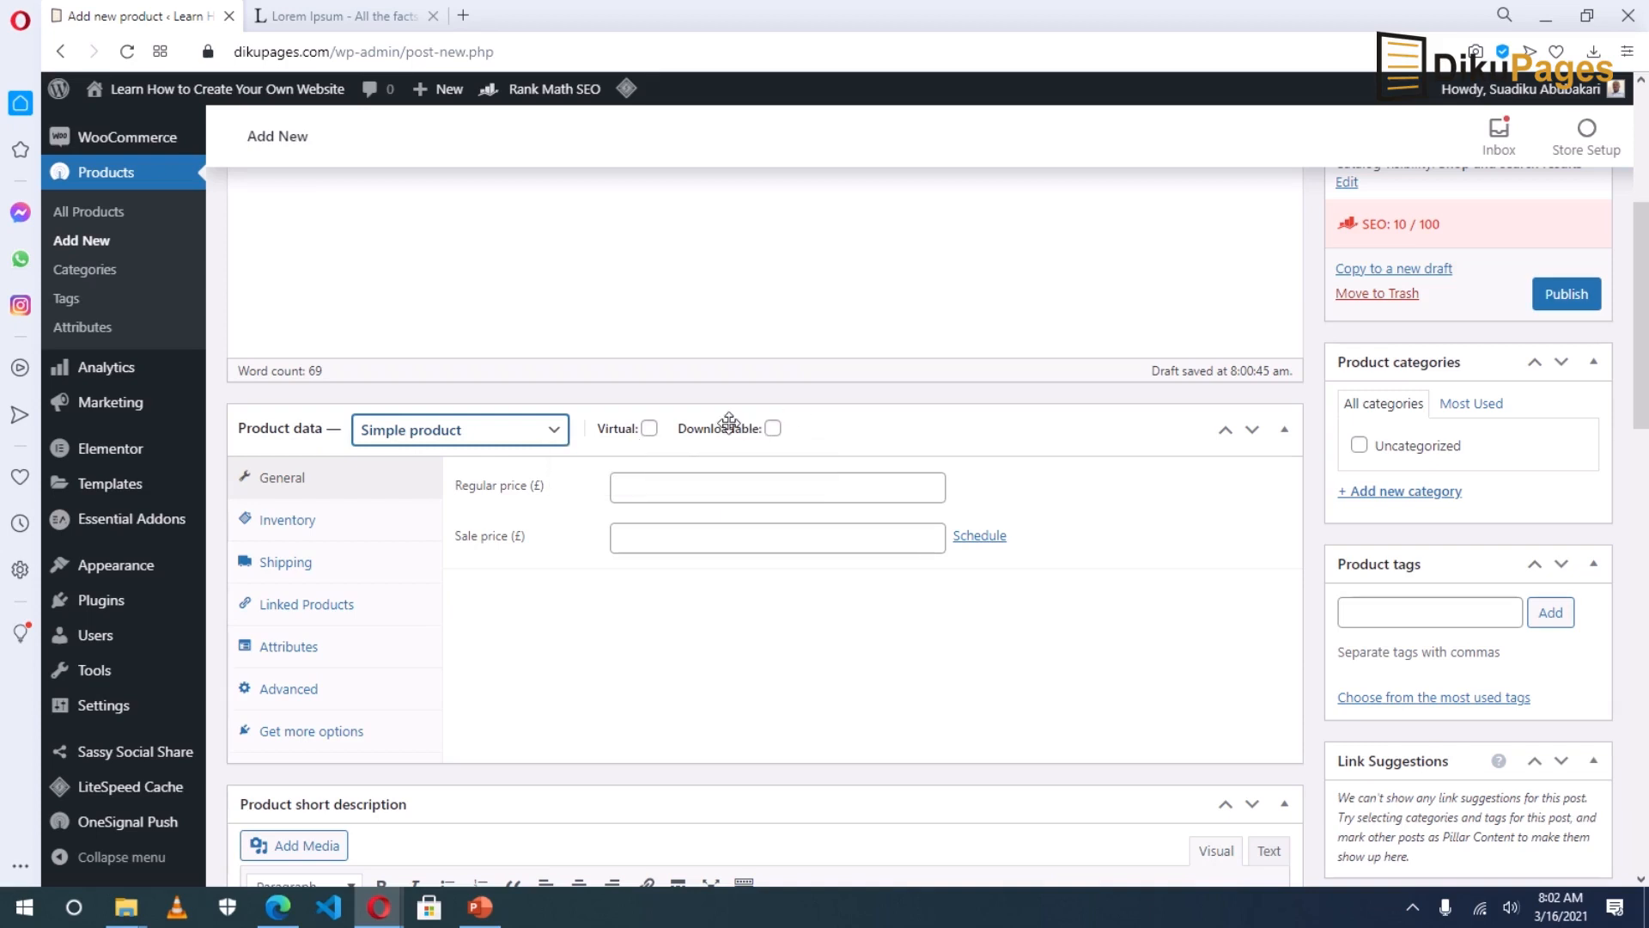
mouse_move(730, 431)
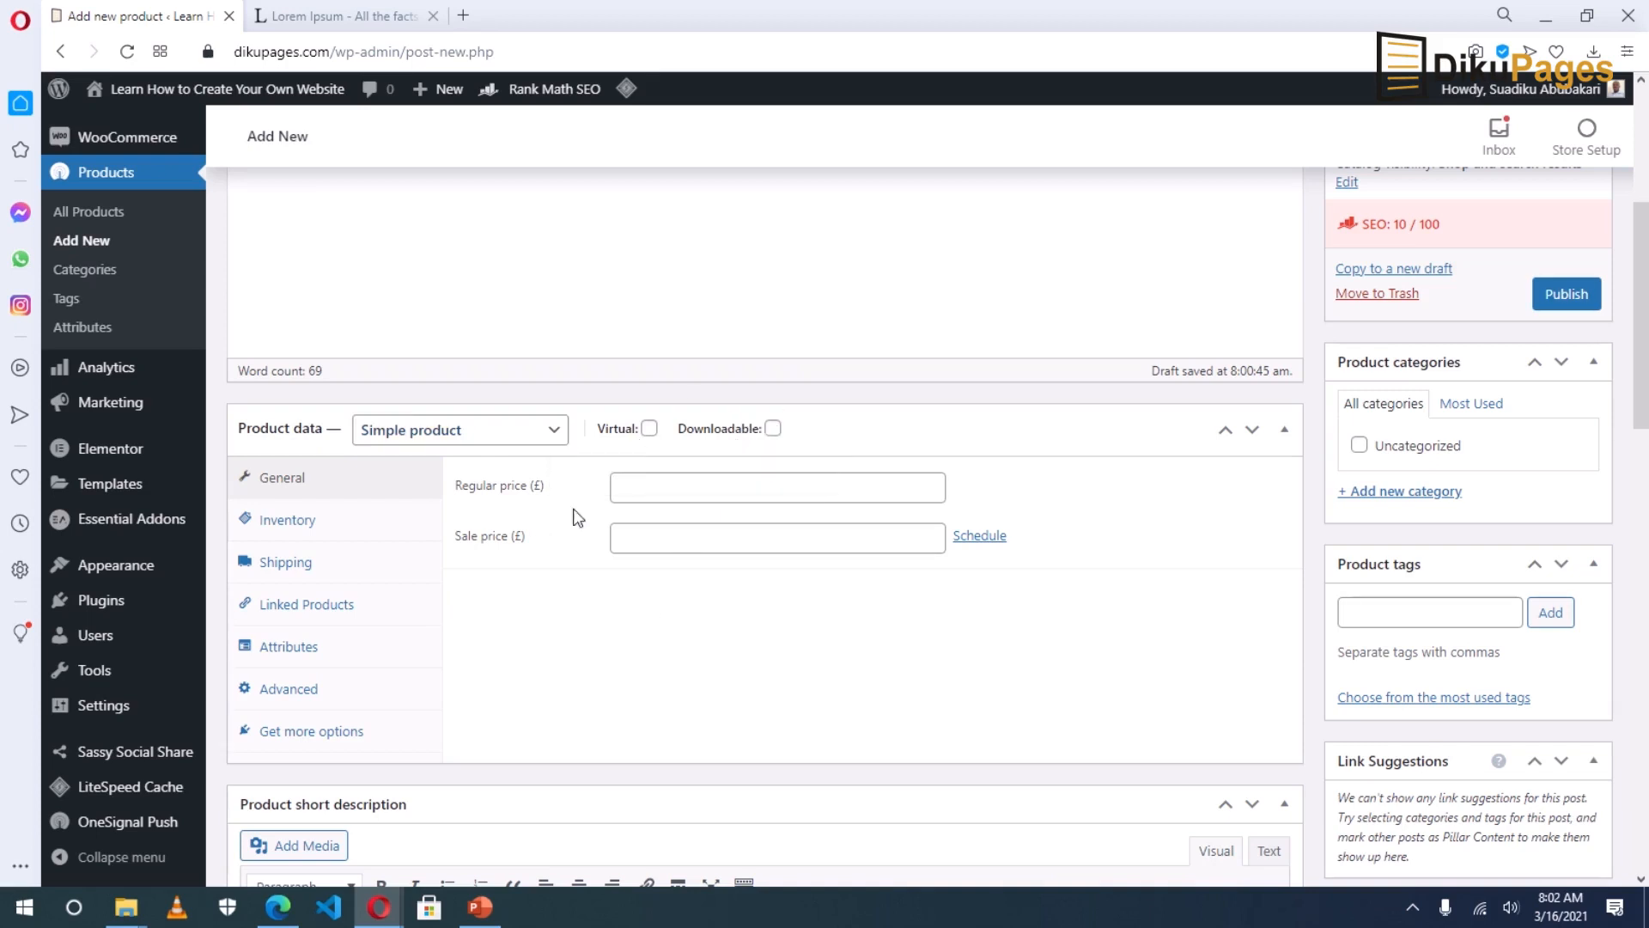
click(652, 486)
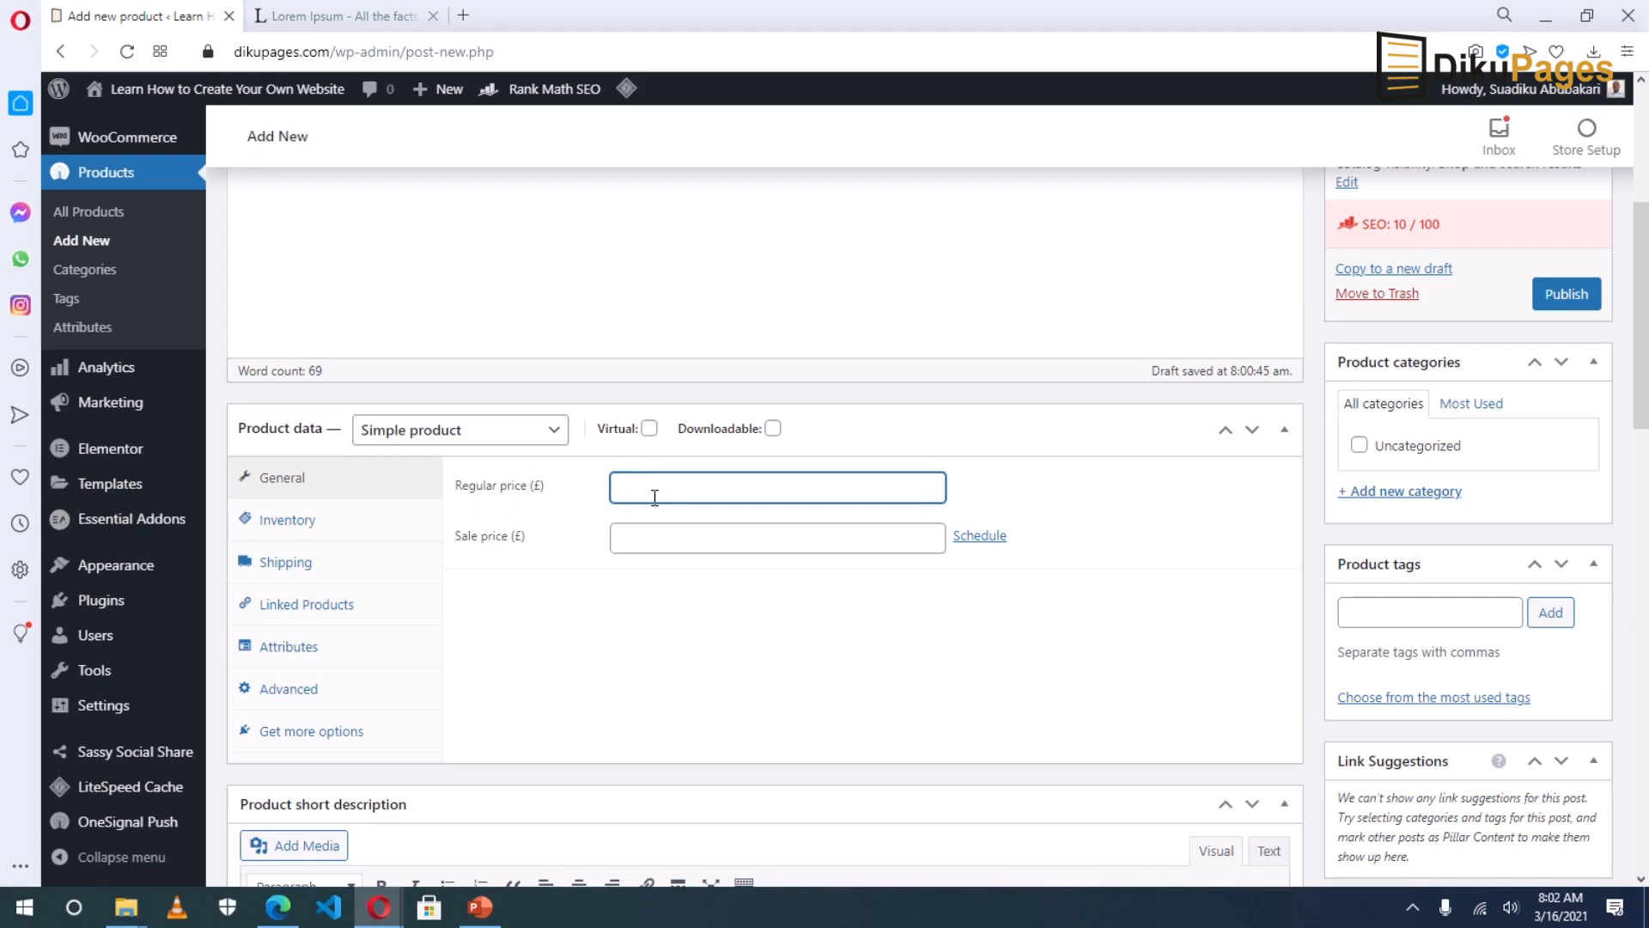
text(5.99)
click(643, 543)
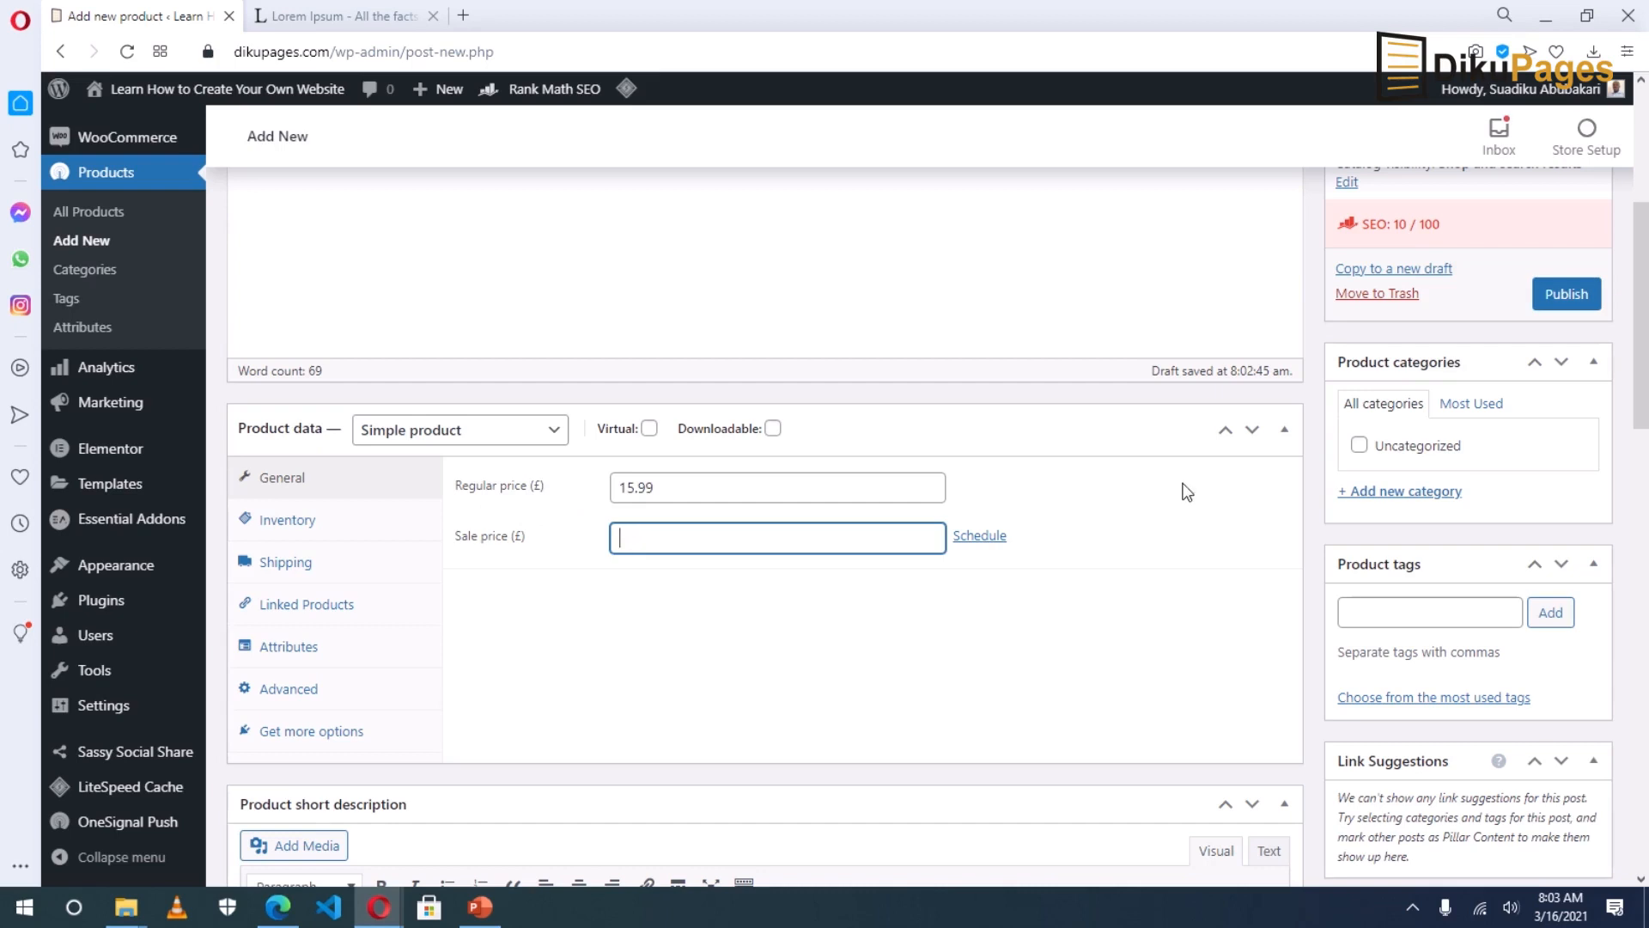
Step: Publish the Sports Watch product and open its live product page in a new browser tab
click(1563, 293)
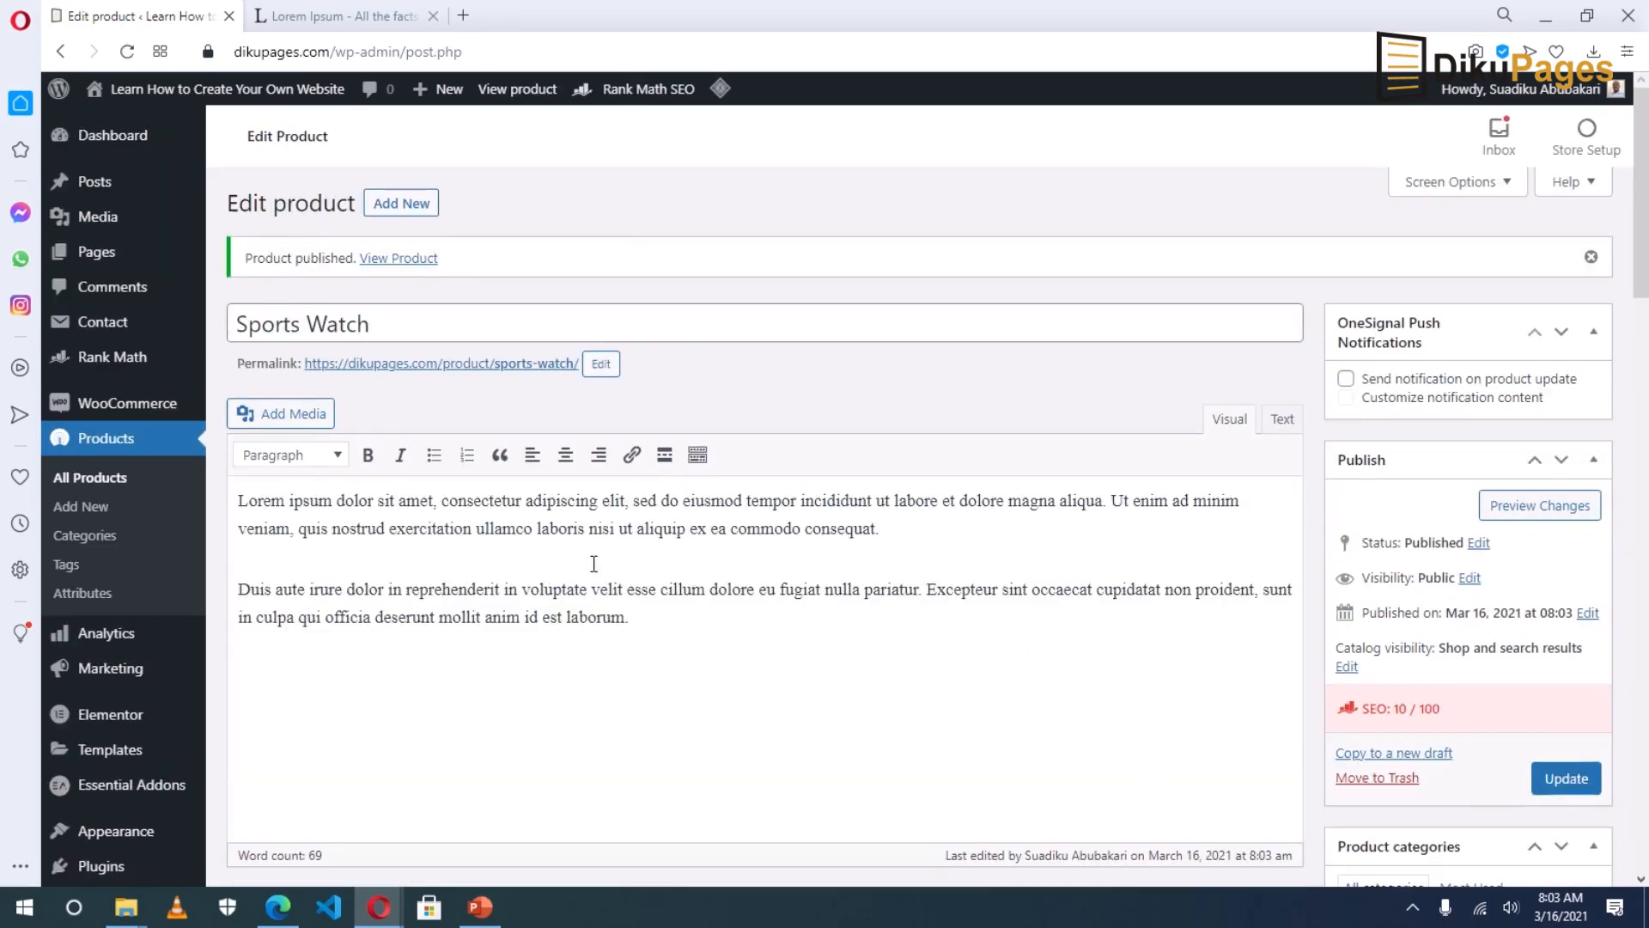
right_click(390, 256)
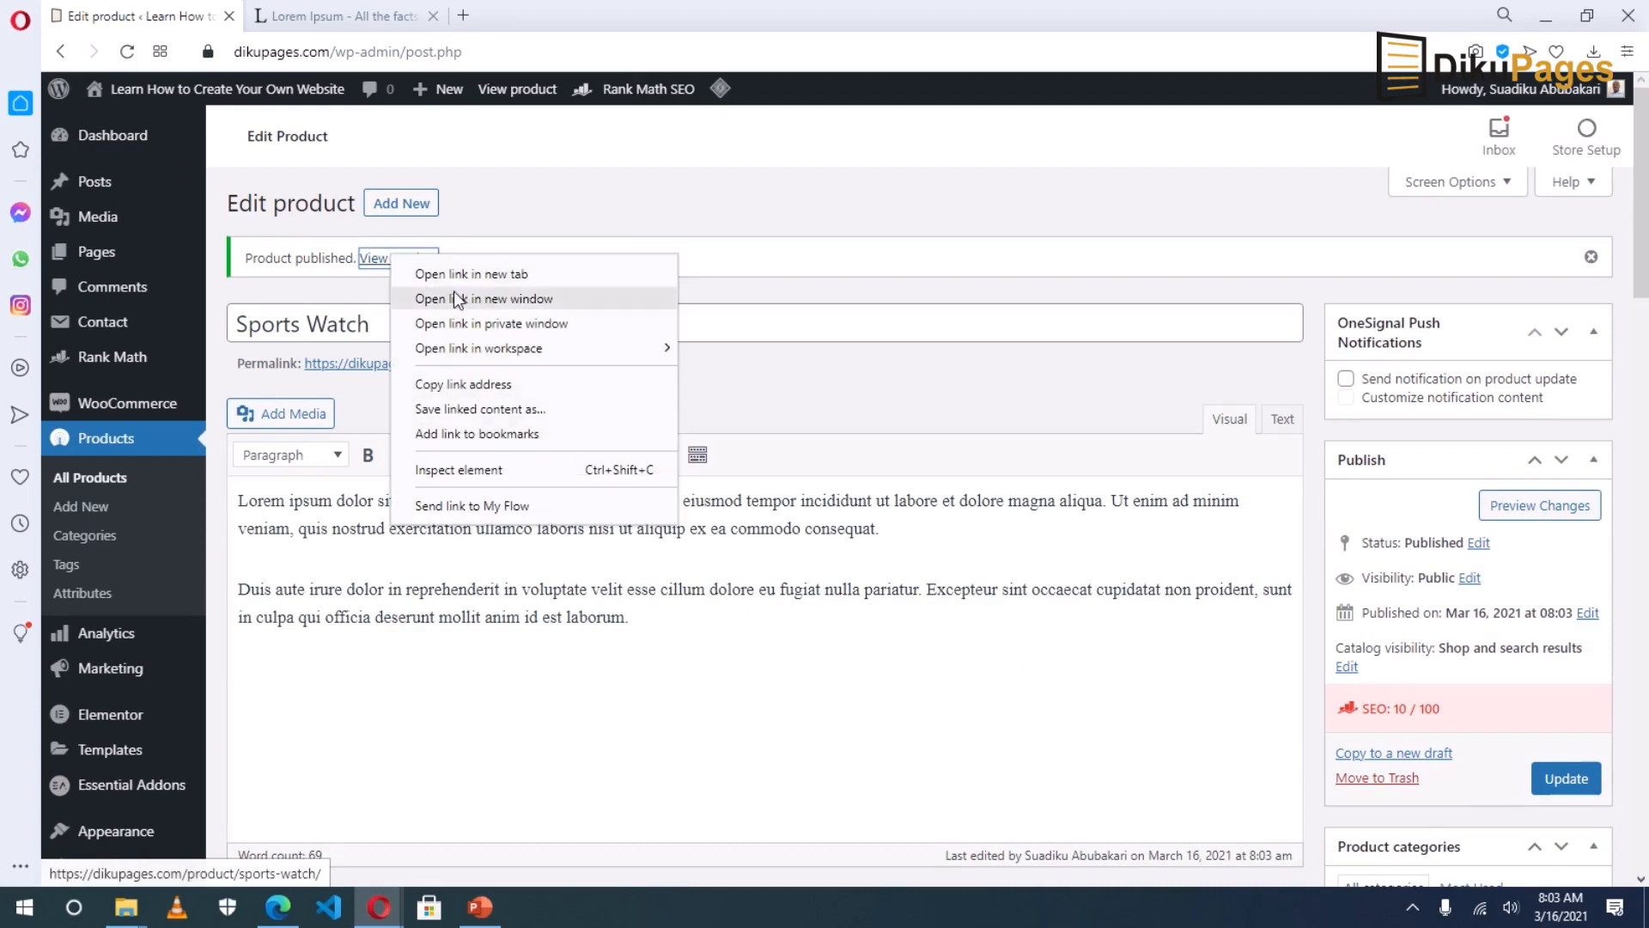
click(488, 273)
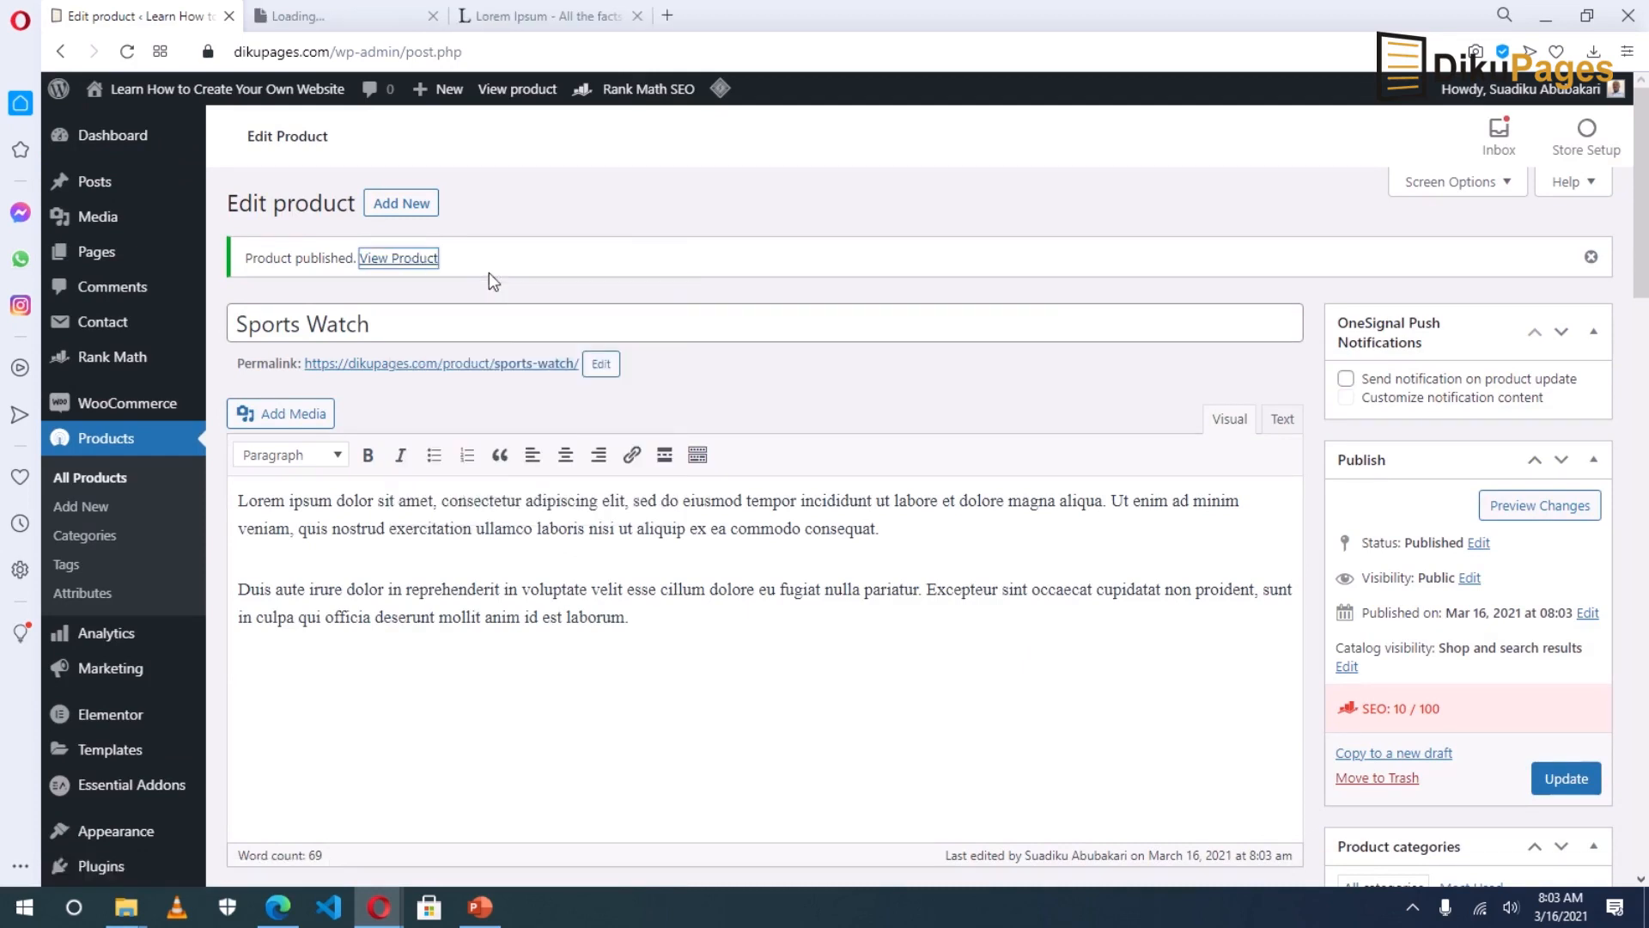
click(346, 19)
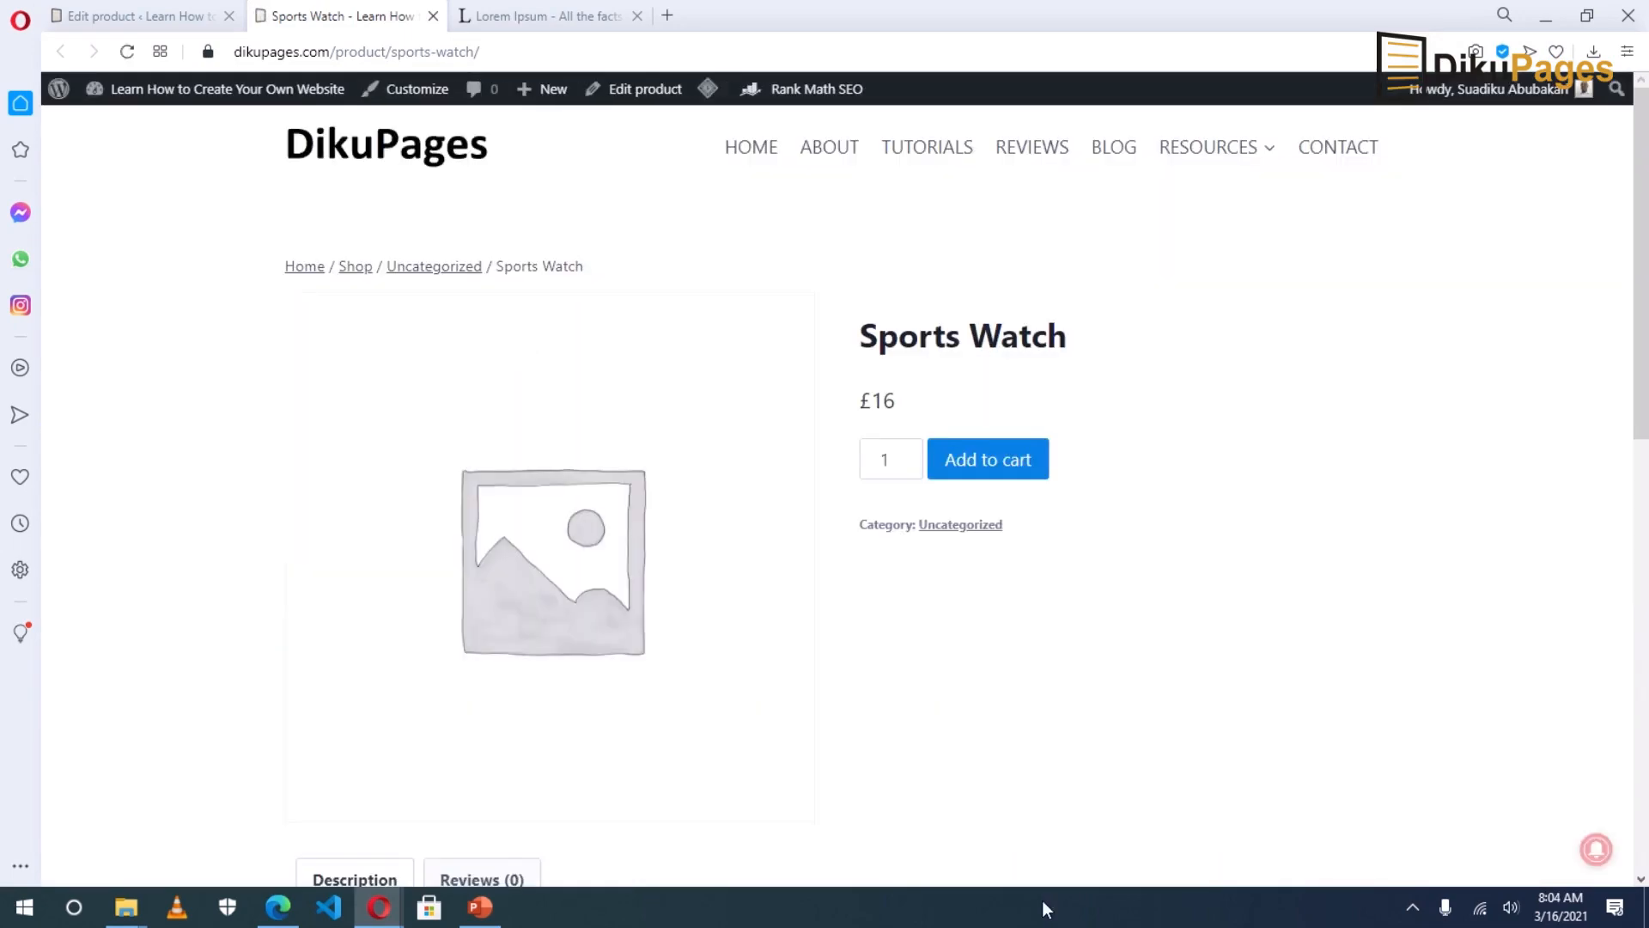
Step: Examine the Sports Watch page's title, price, quantity field, description and reviews section
scroll(1080, 744, down, 1)
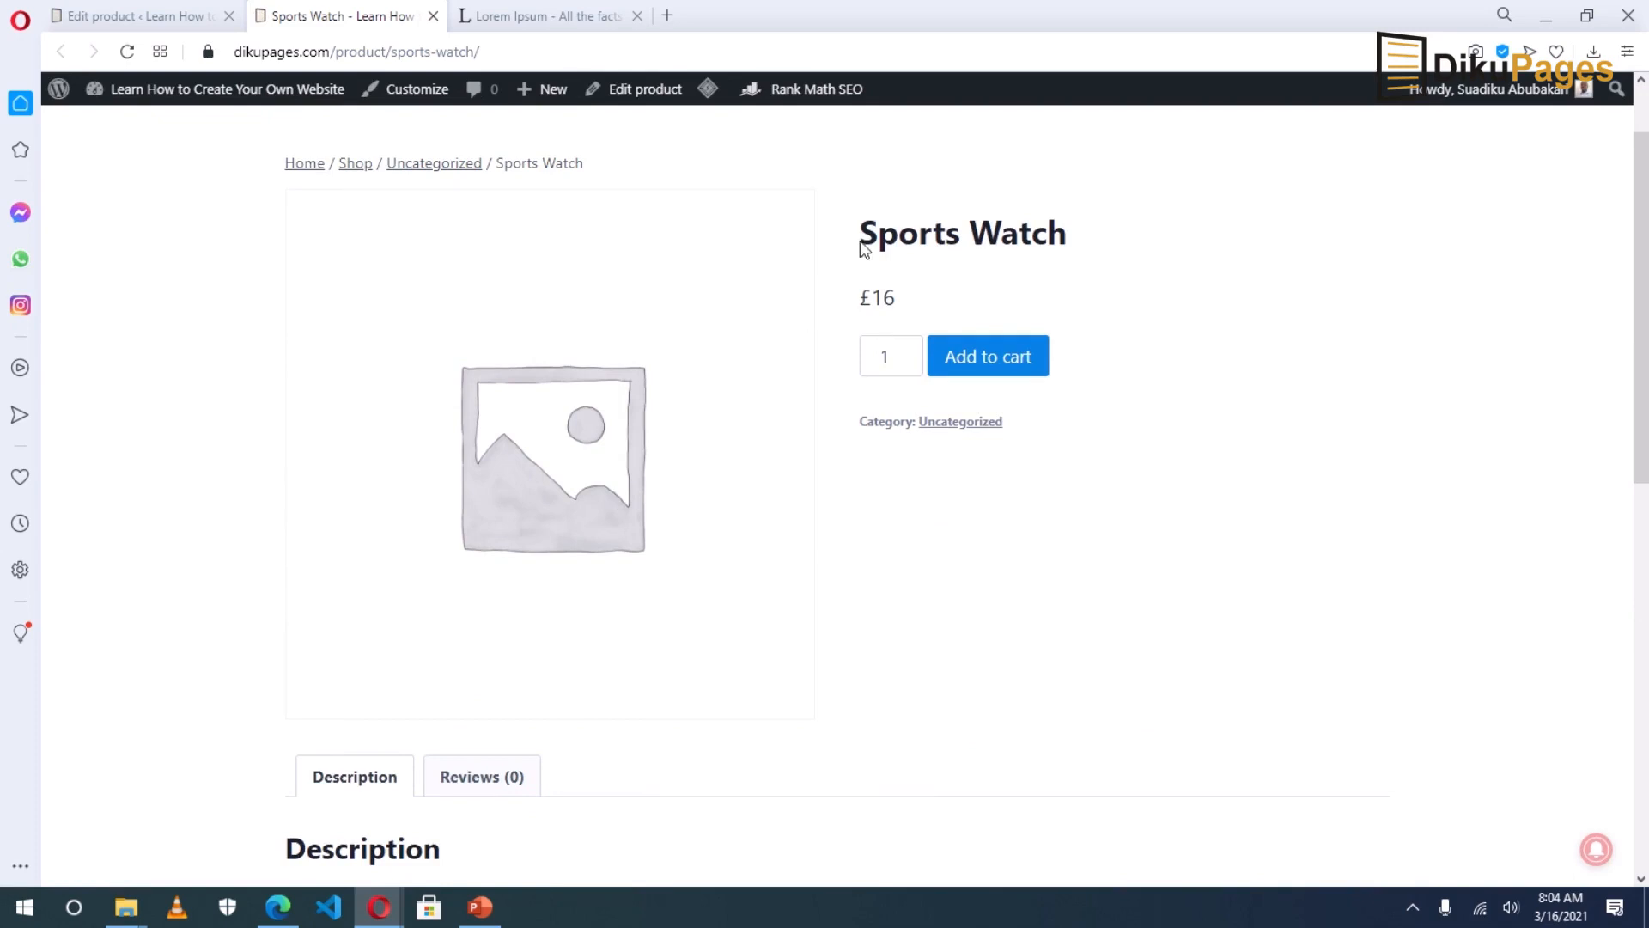
drag(859, 240, 1065, 238)
drag(893, 297, 872, 297)
click(884, 356)
scroll(903, 551, down, 1)
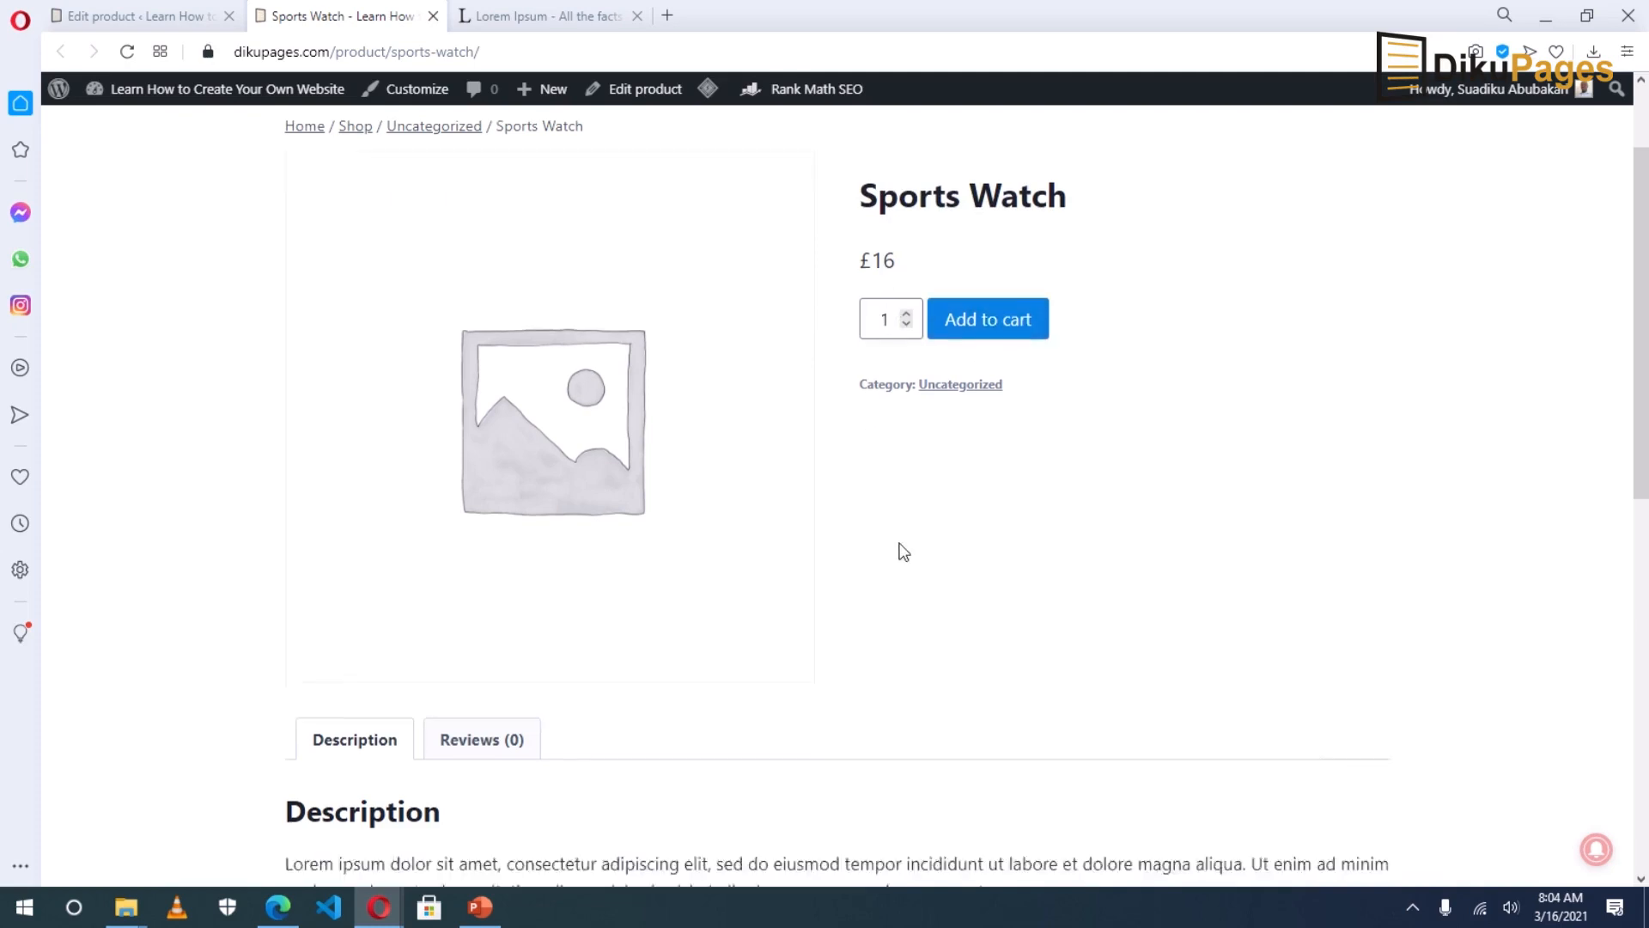
scroll(904, 551, down, 3)
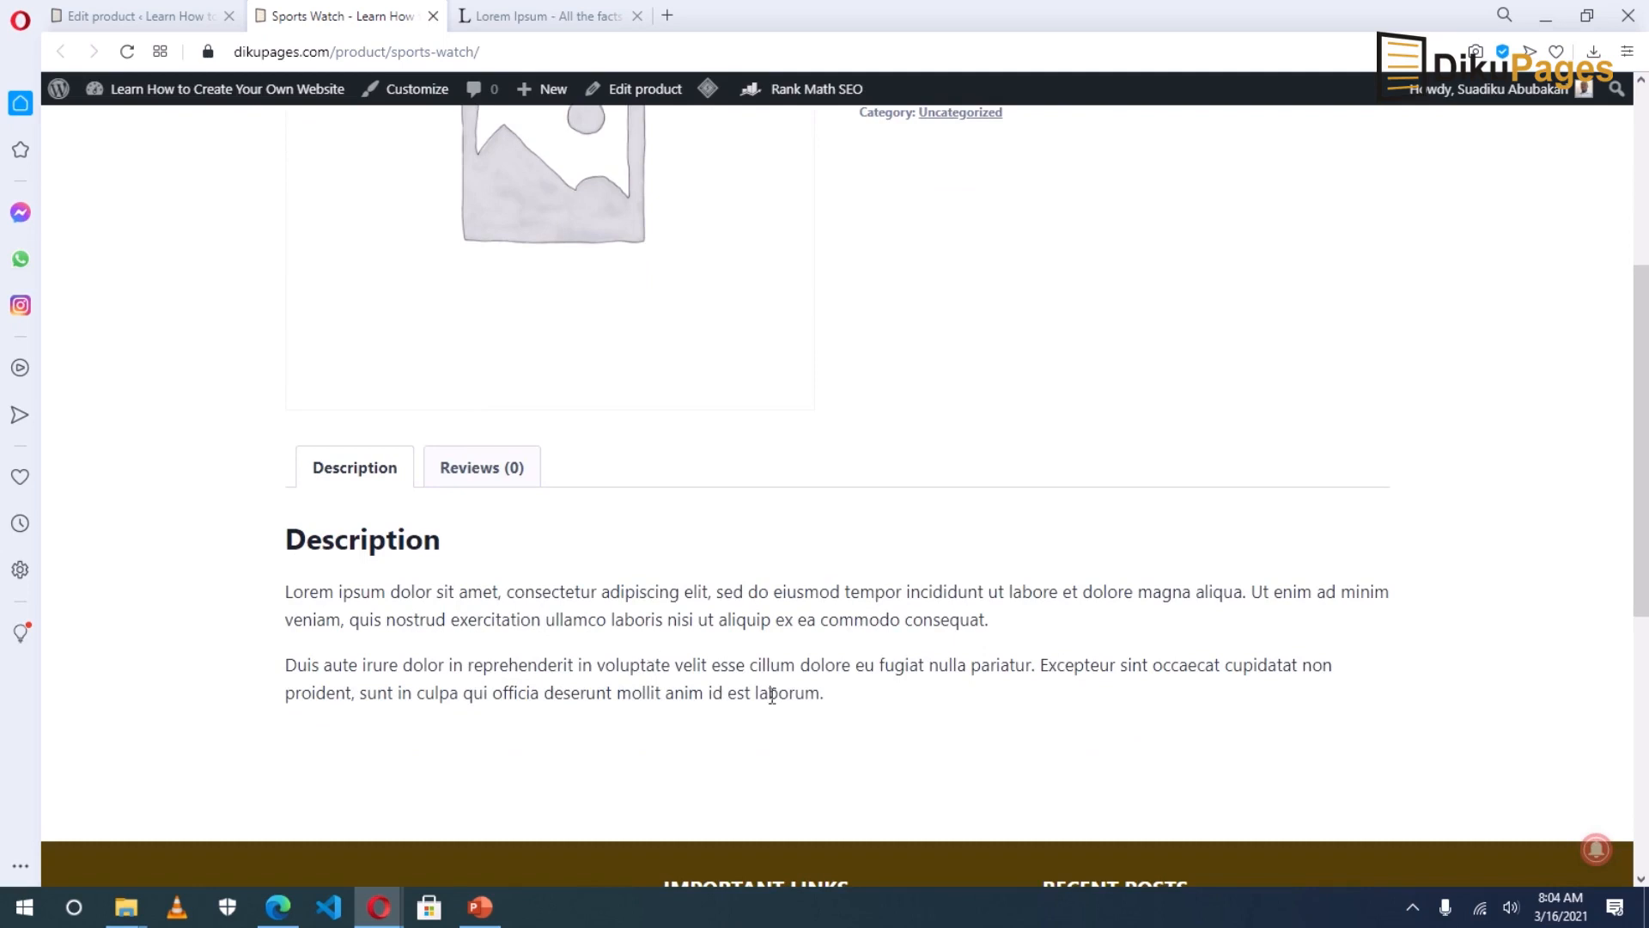
click(486, 478)
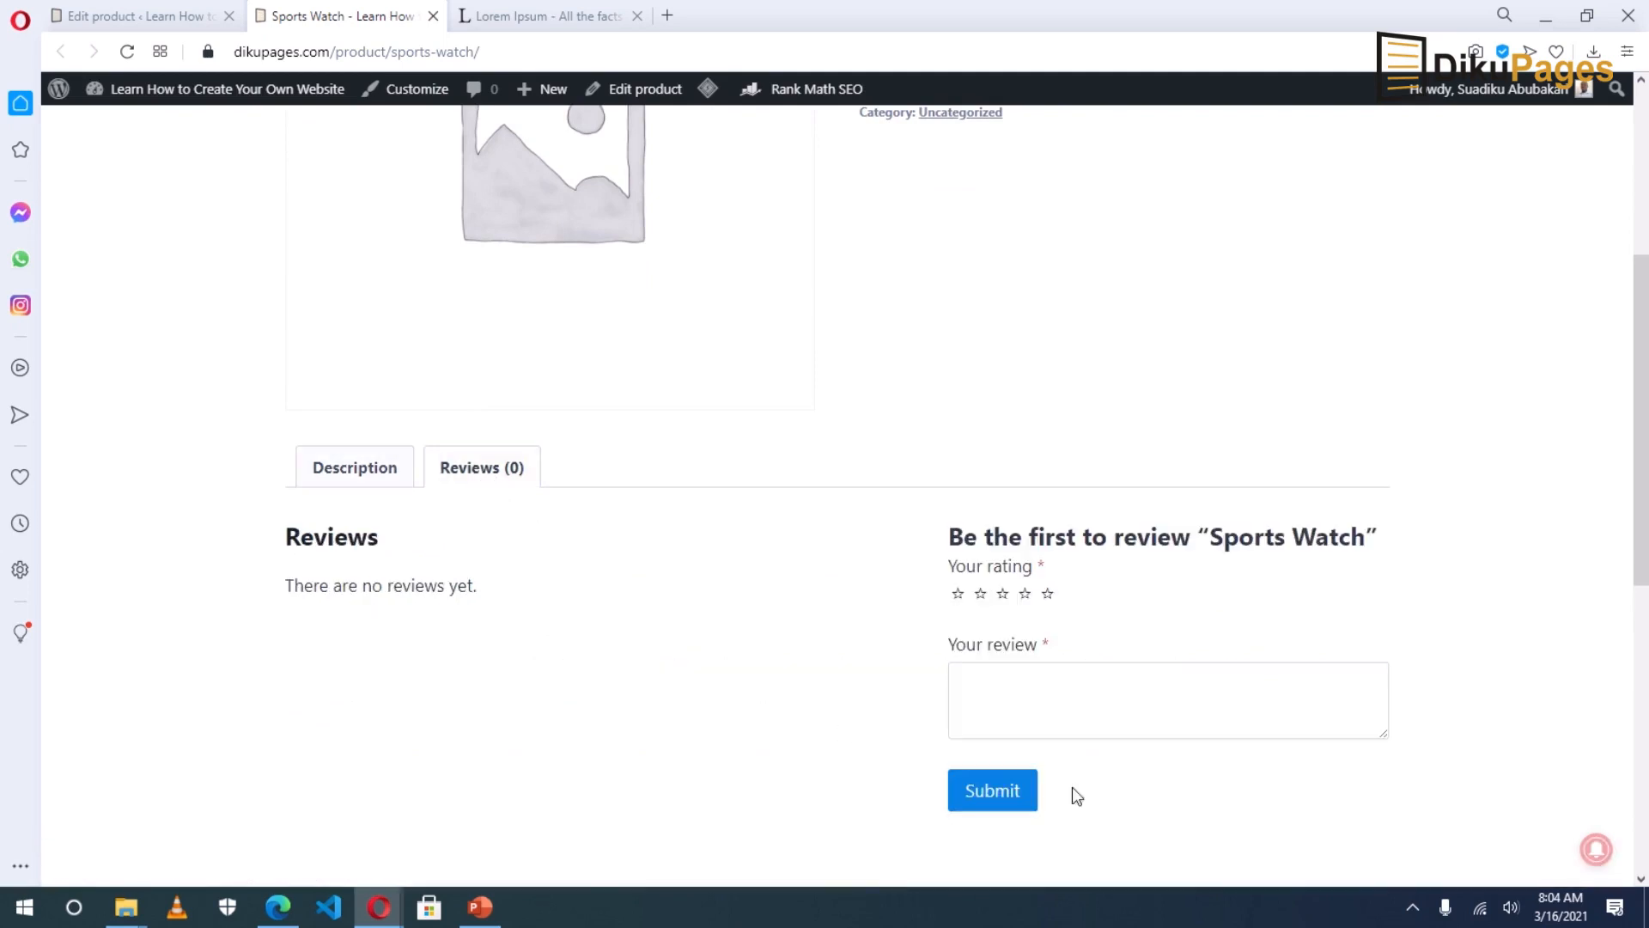
scroll(799, 680, up, 5)
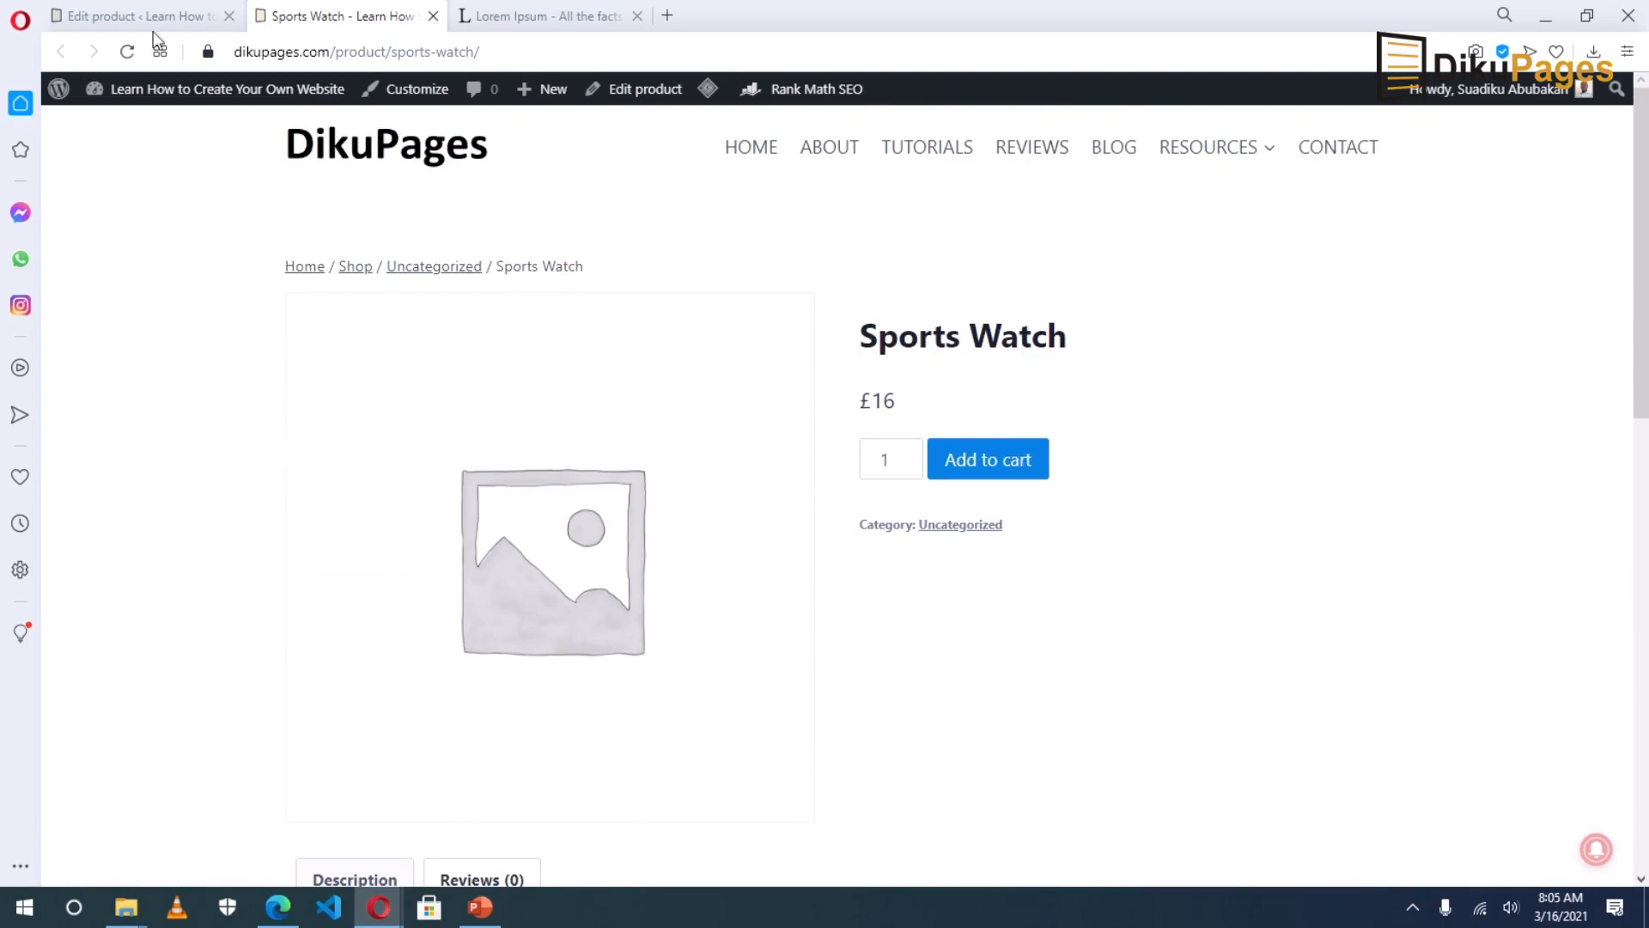
Step: Return to the Sports Watch product editor and set the sale price to 10.99 in the general product data
click(122, 16)
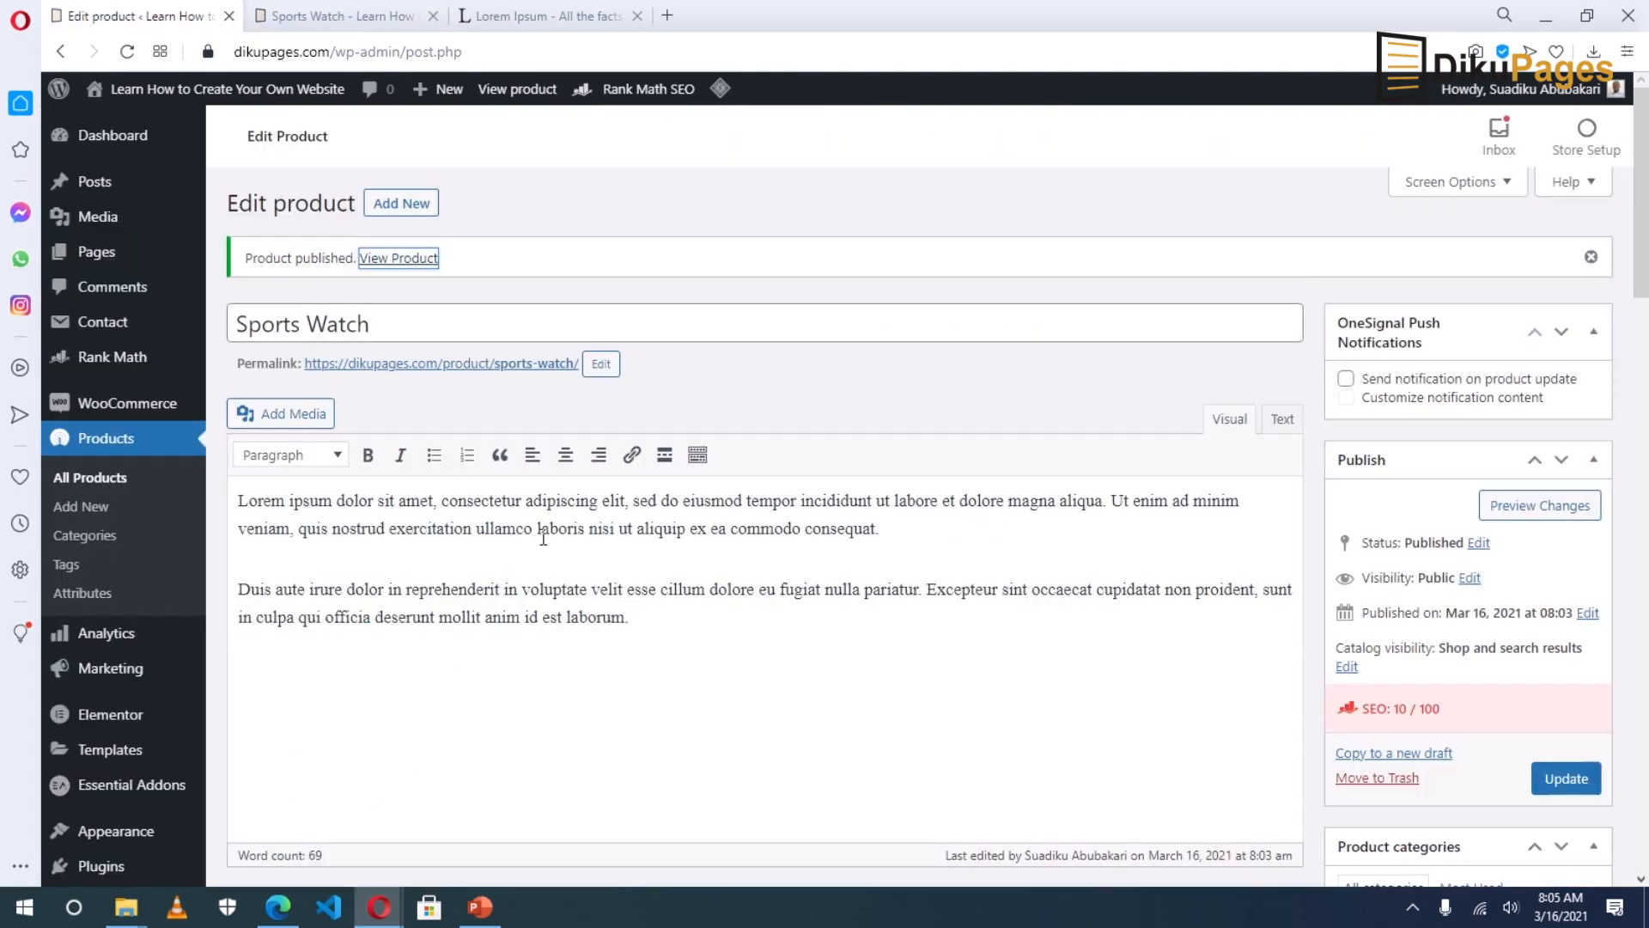
scroll(543, 538, down, 5)
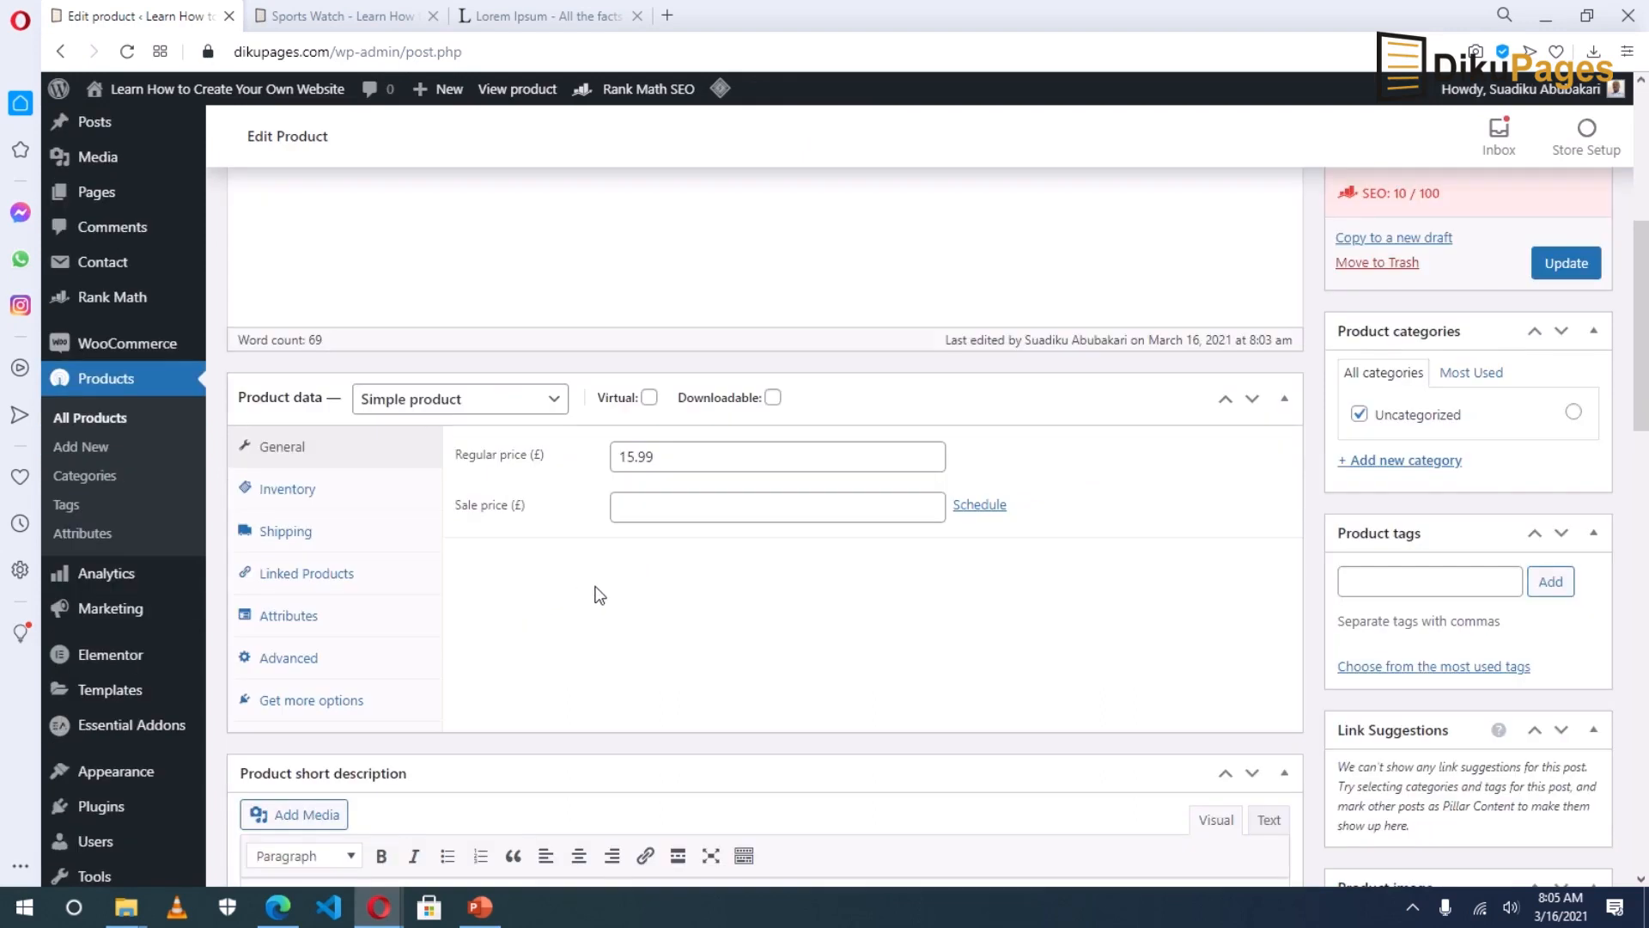
click(662, 509)
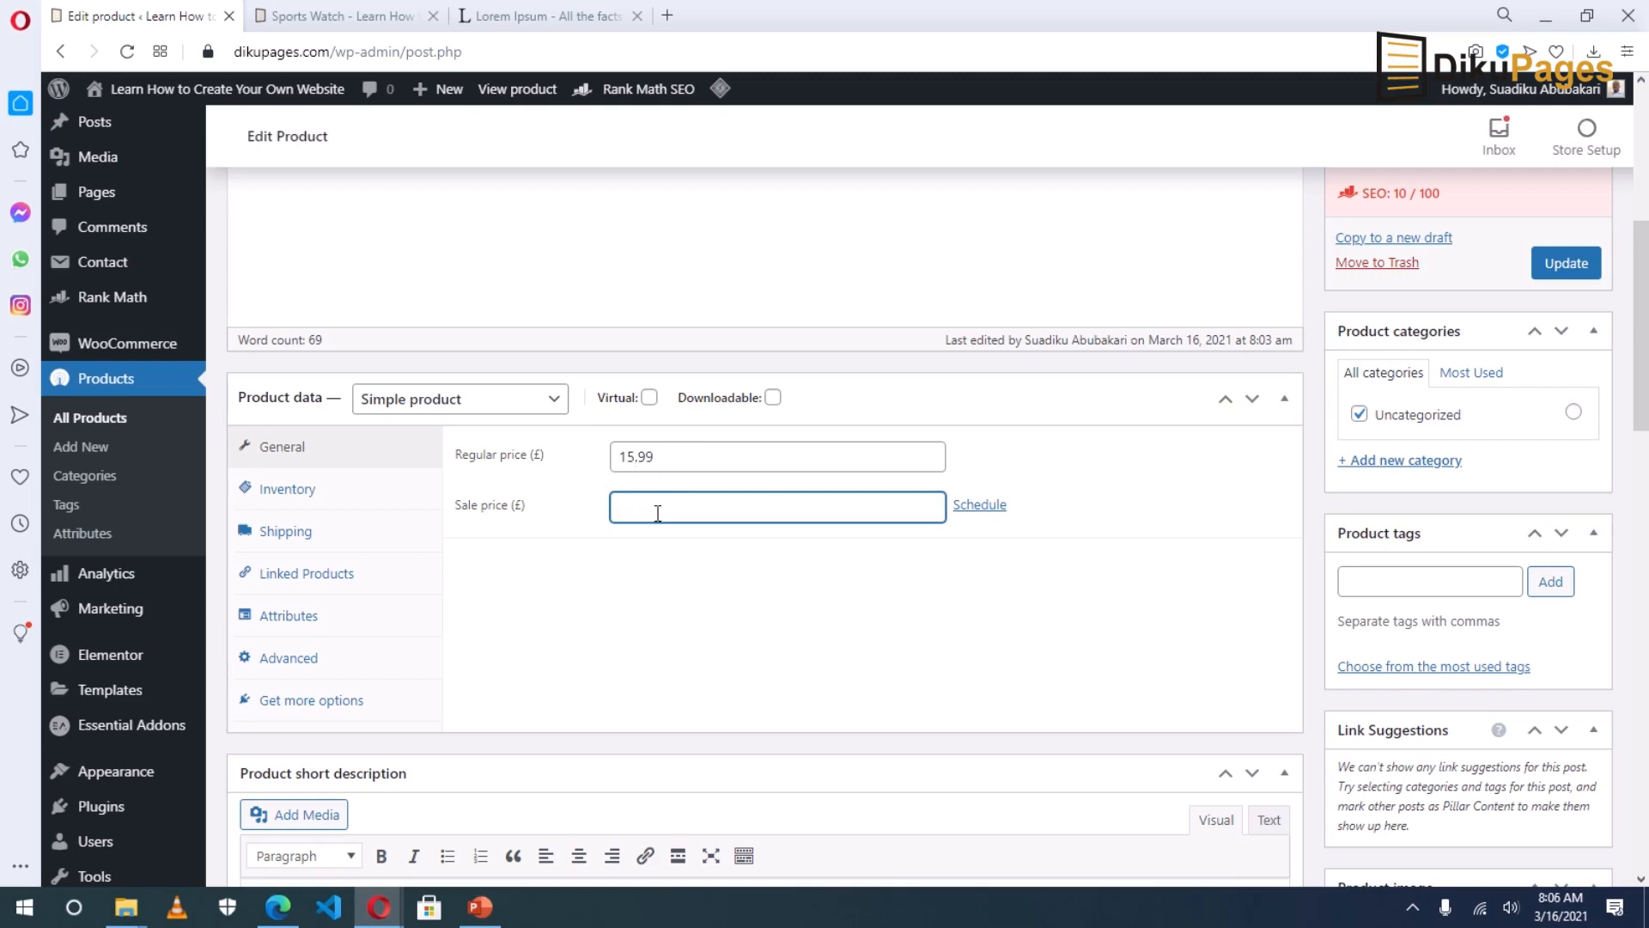
click(665, 456)
drag(664, 456, 608, 461)
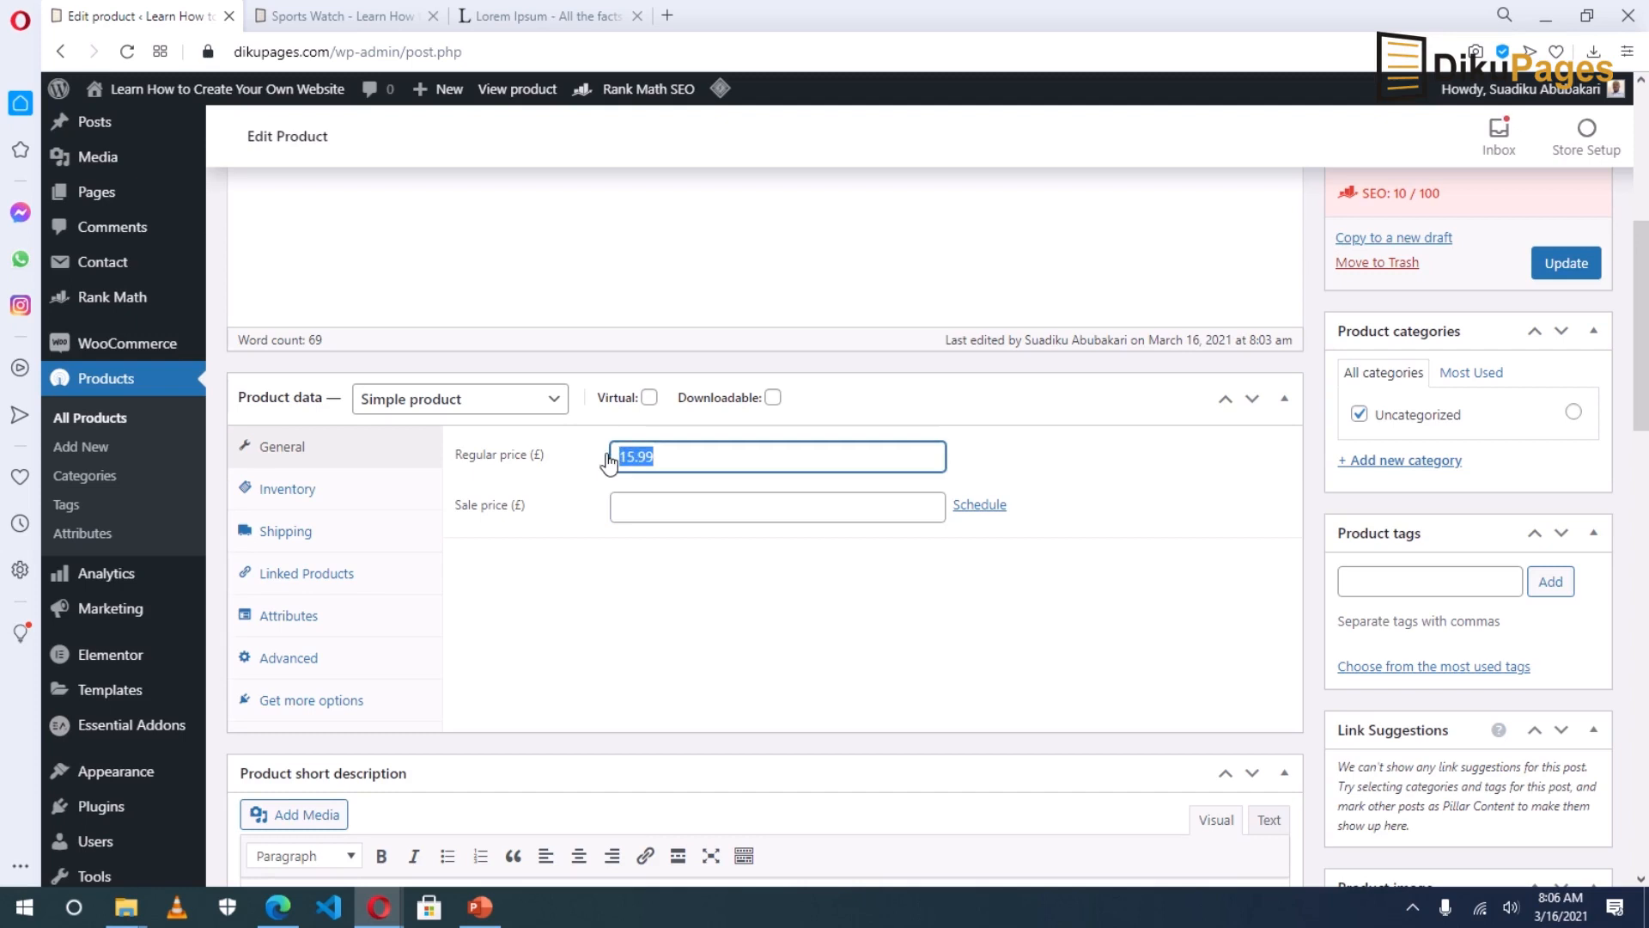
click(639, 506)
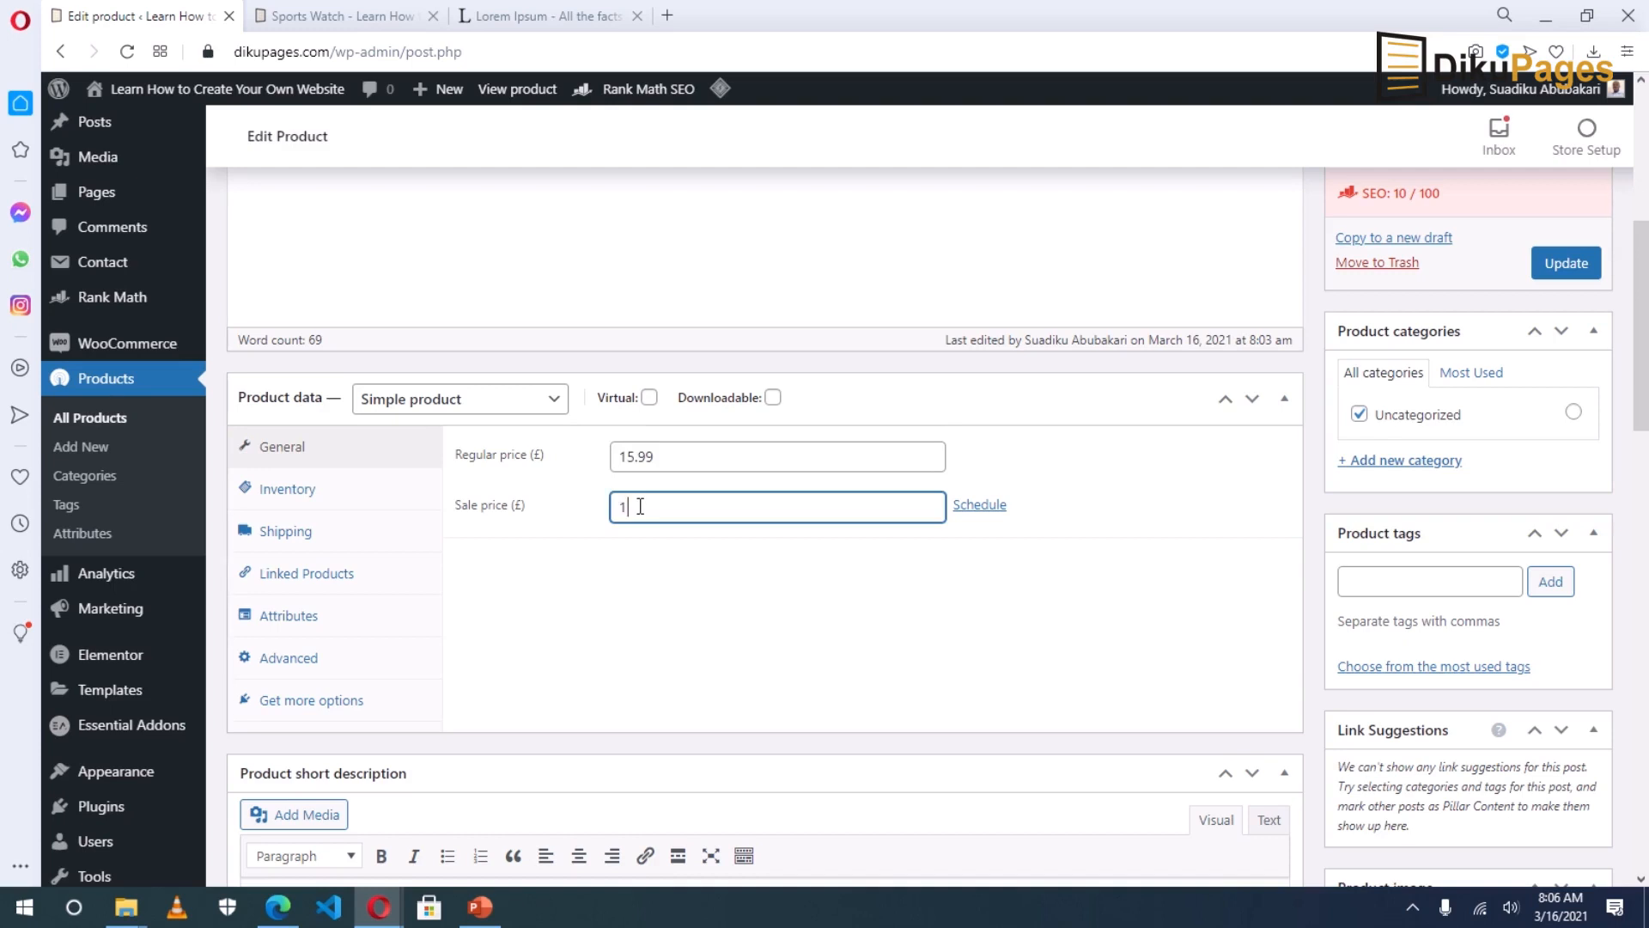
text(10.99)
key(Tab)
Step: Show the start and end date fields for scheduling the sale price
click(977, 507)
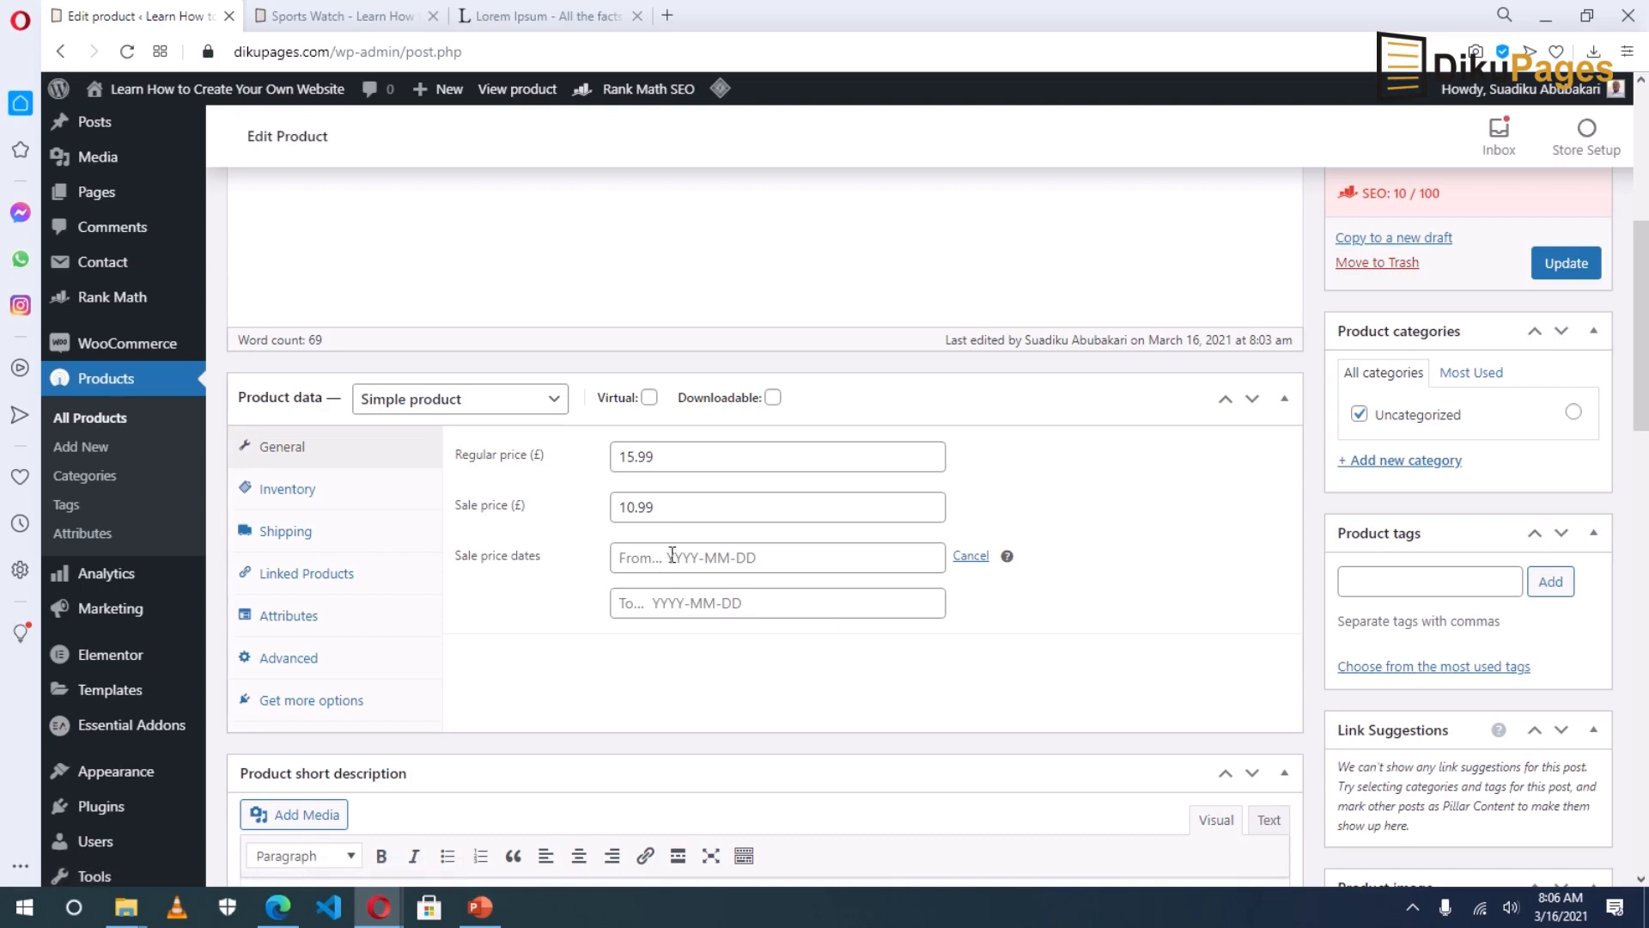
drag(669, 505, 612, 513)
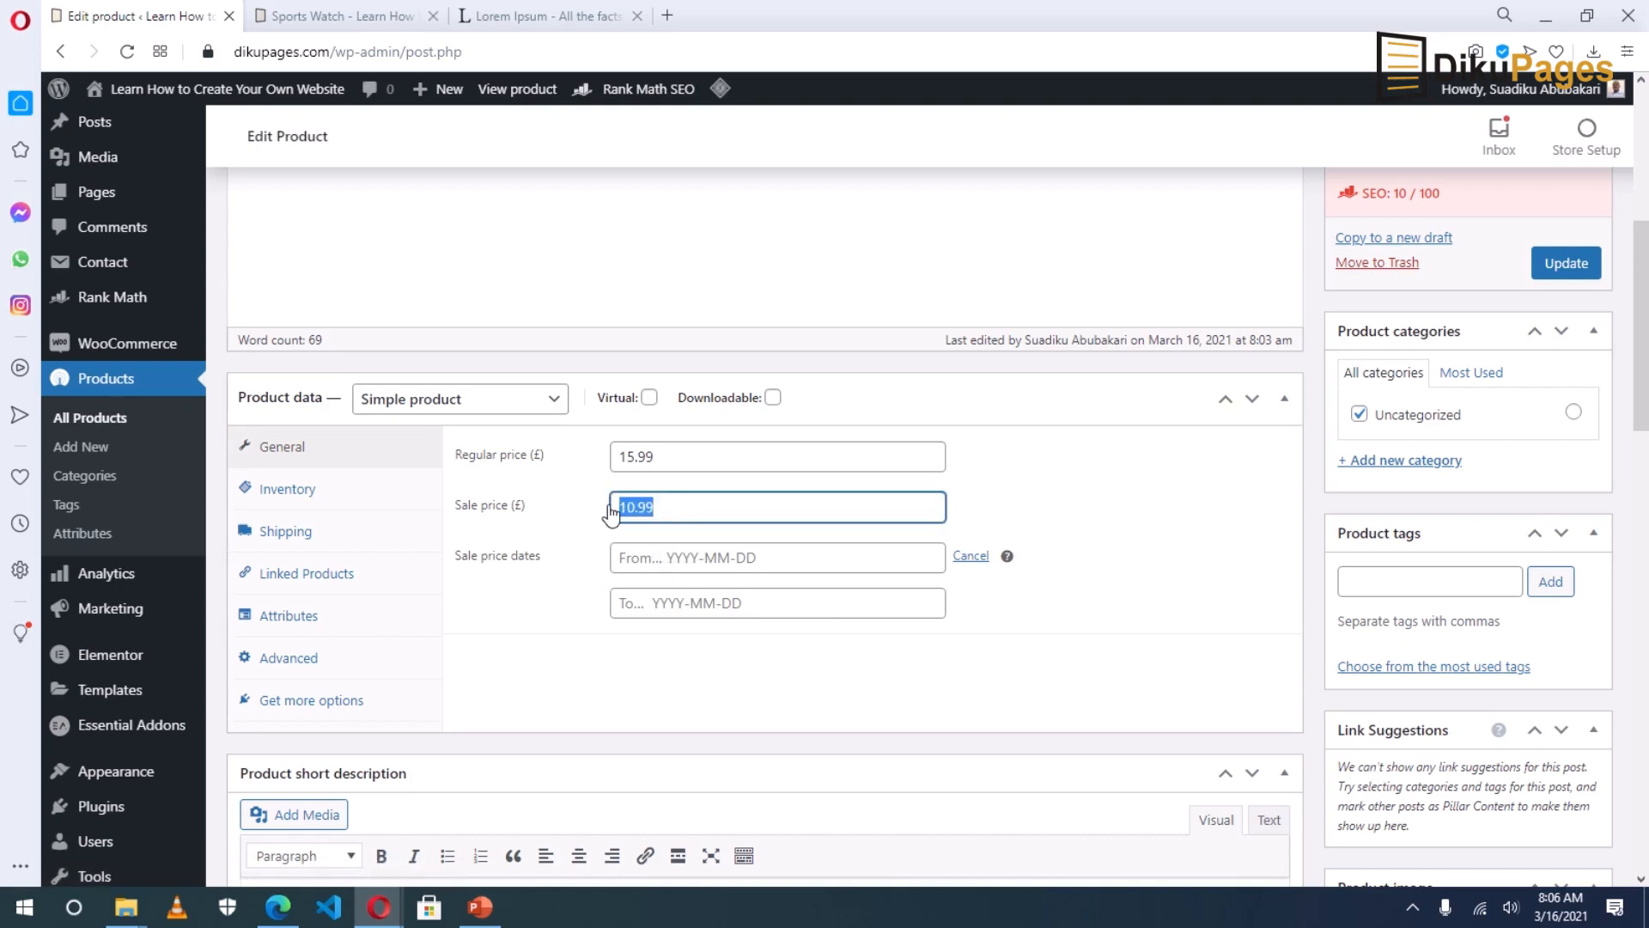
click(650, 604)
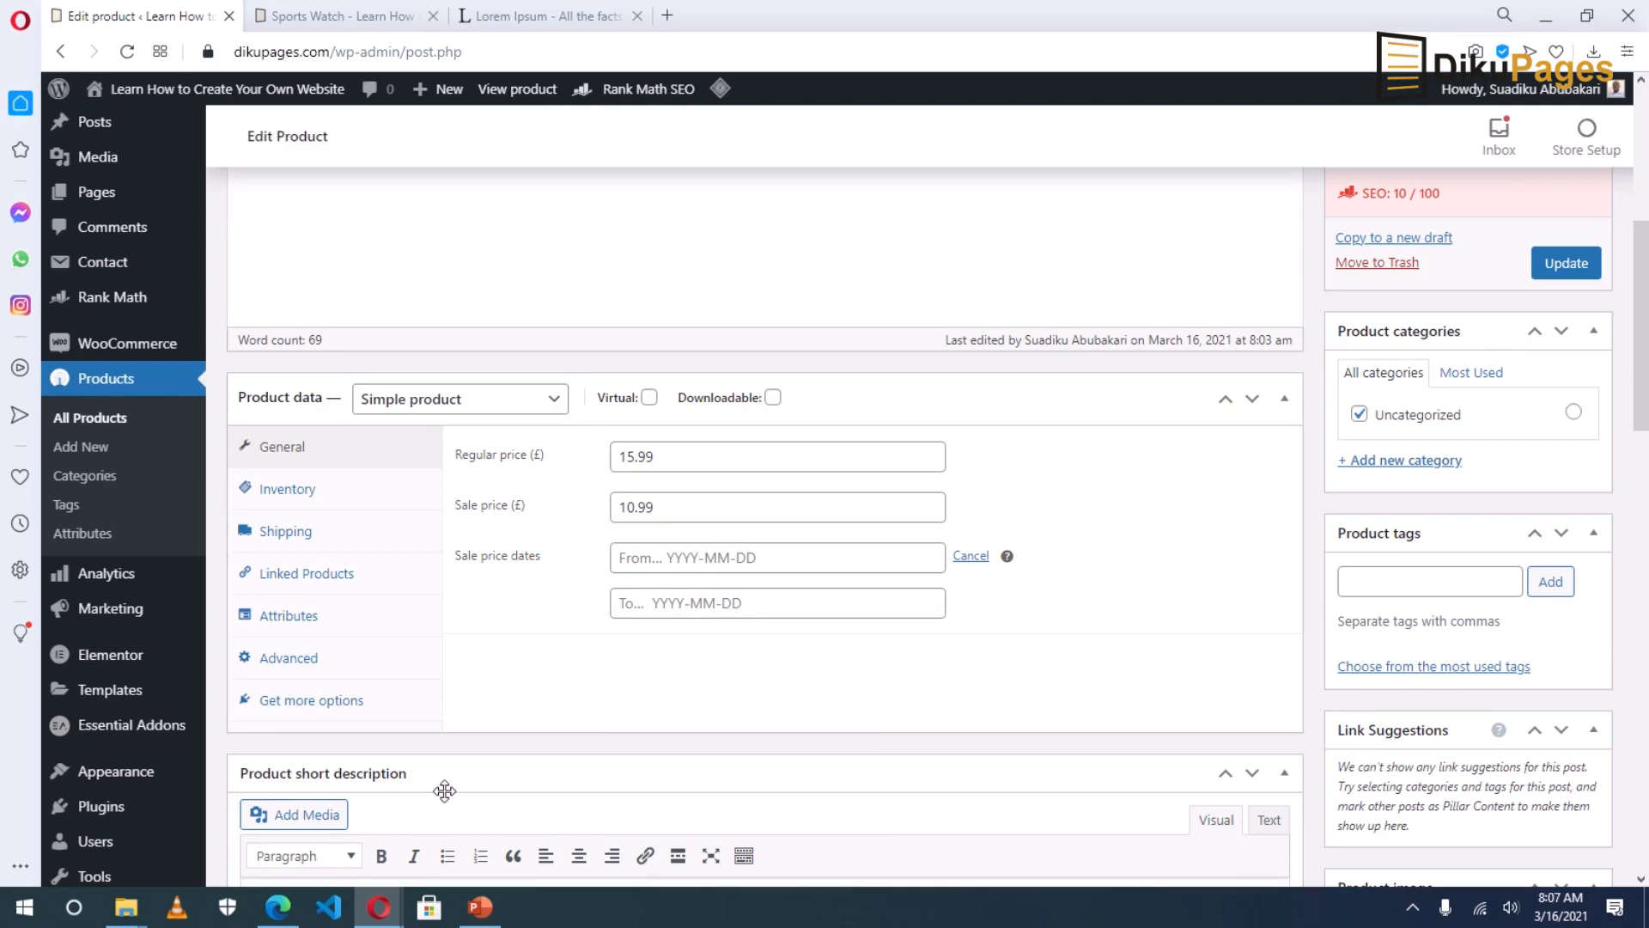
Step: Update the product and check the discounted price on its live product page
click(1566, 262)
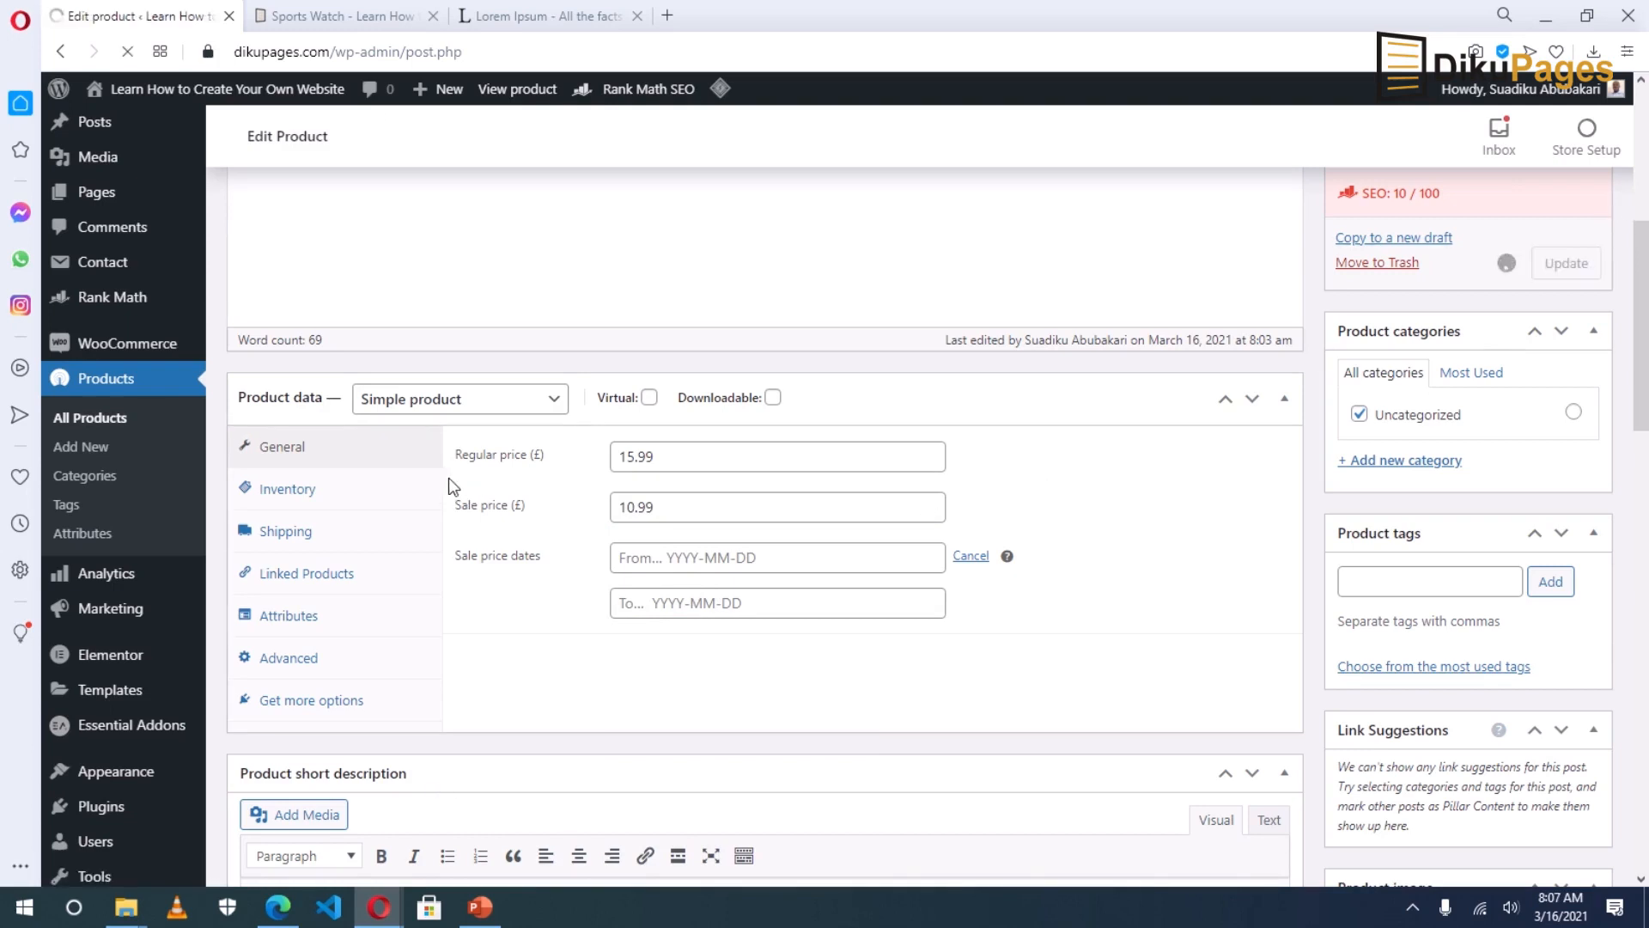
click(344, 24)
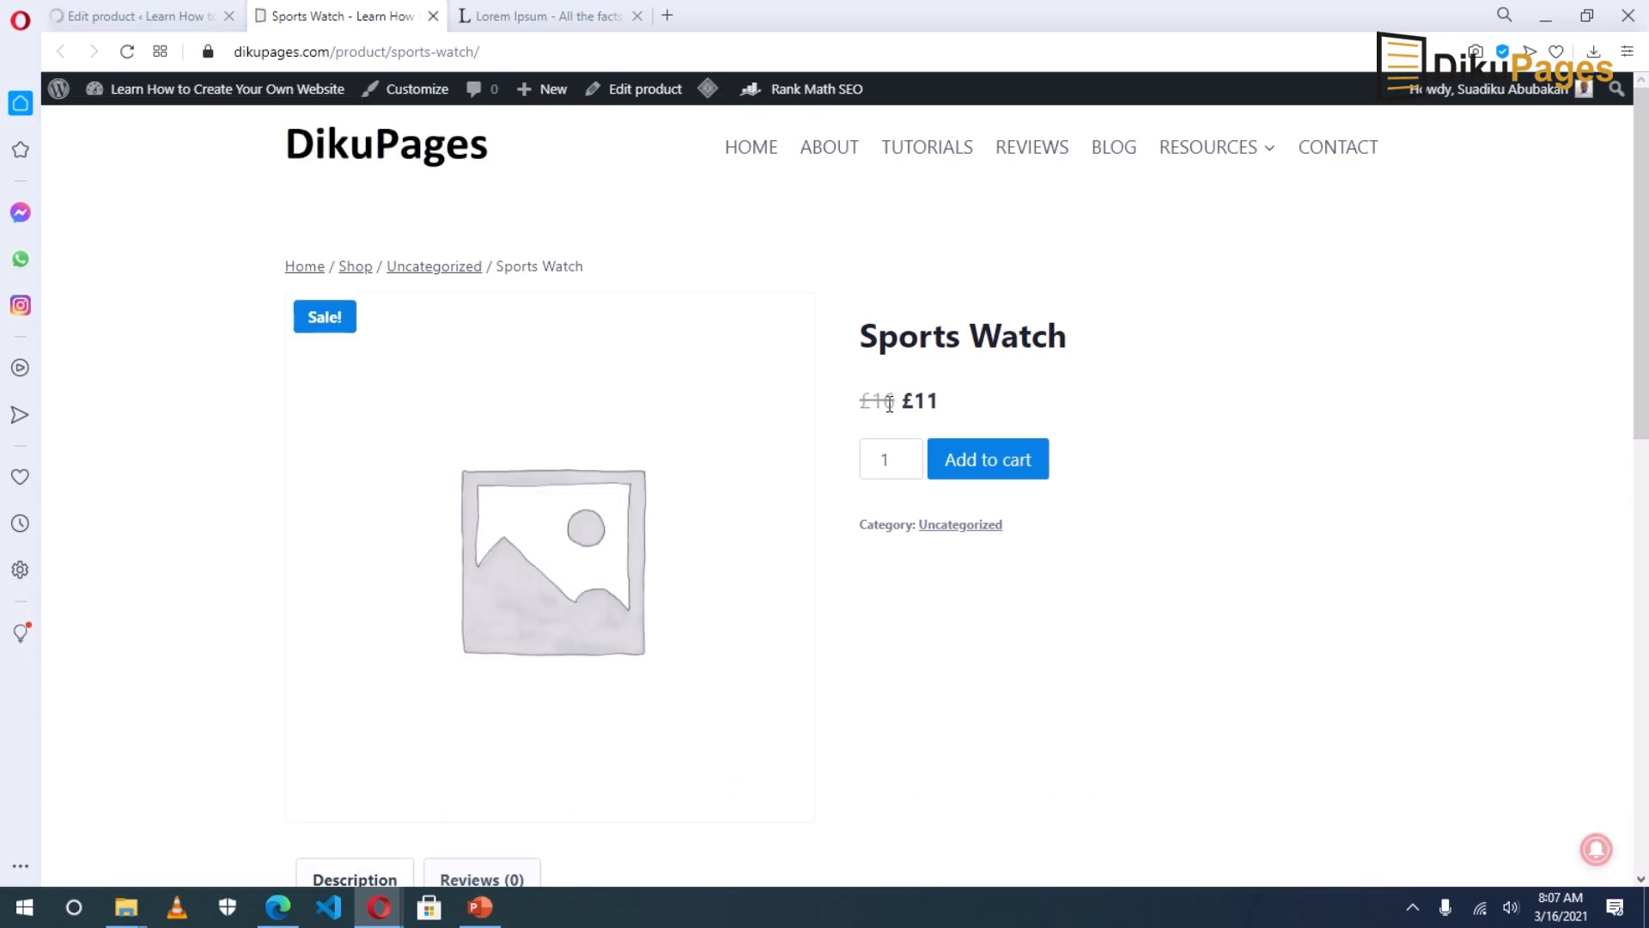
double_click(925, 400)
click(989, 399)
Step: Set the Sports Watch product's SKU to 0001 in its inventory data
click(133, 15)
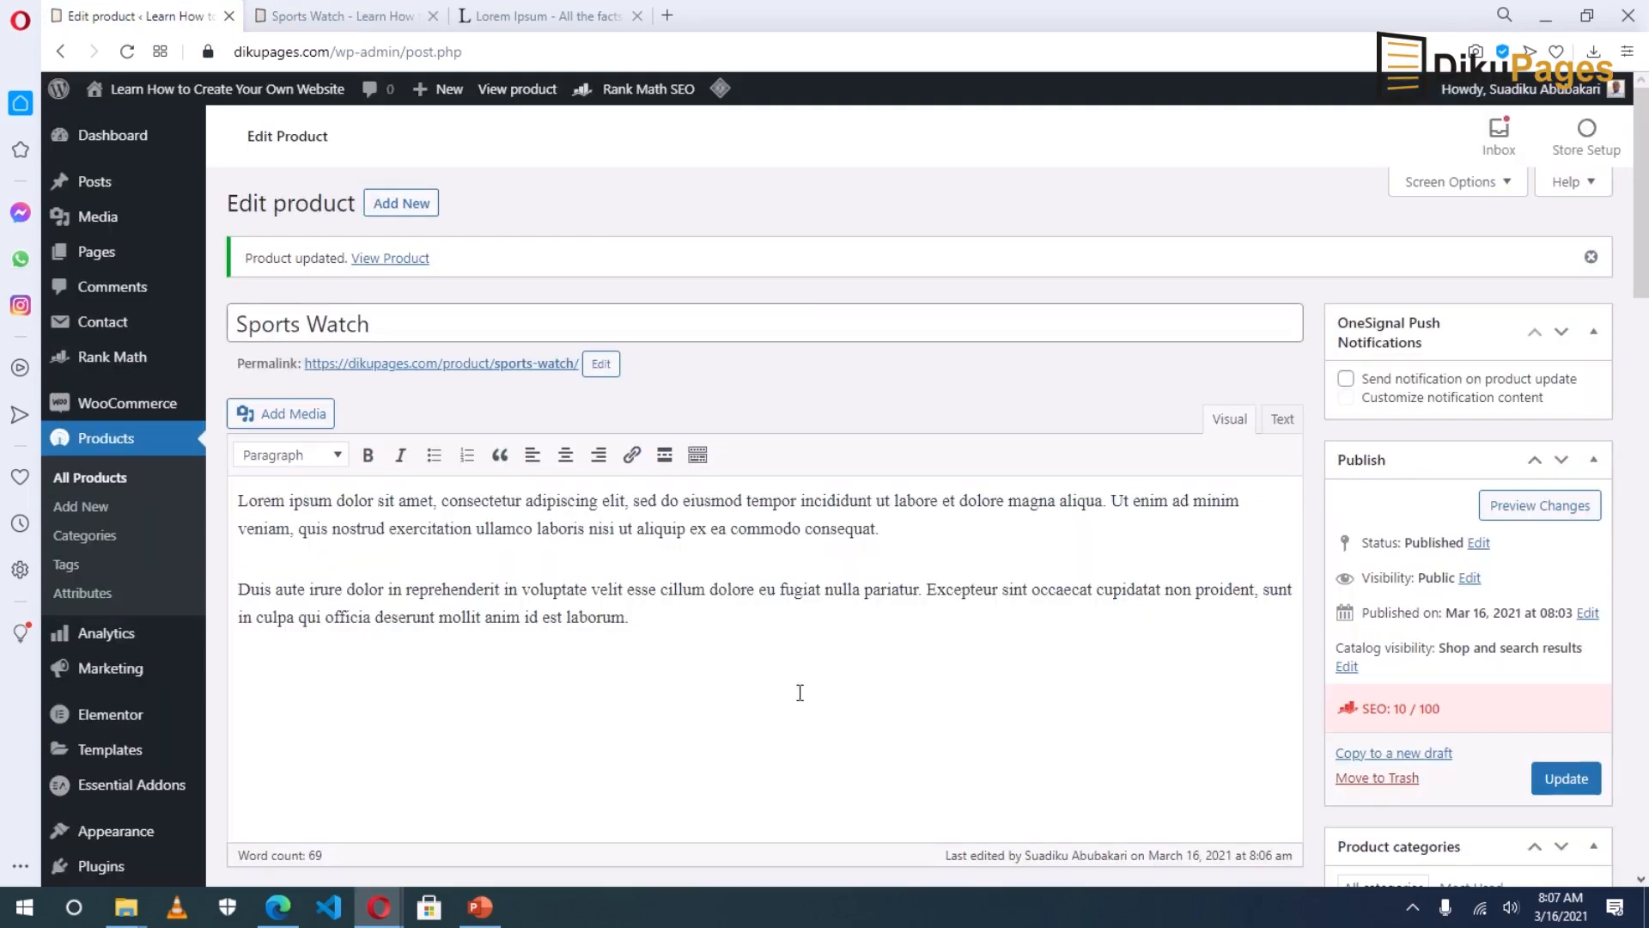
scroll(798, 692, down, 5)
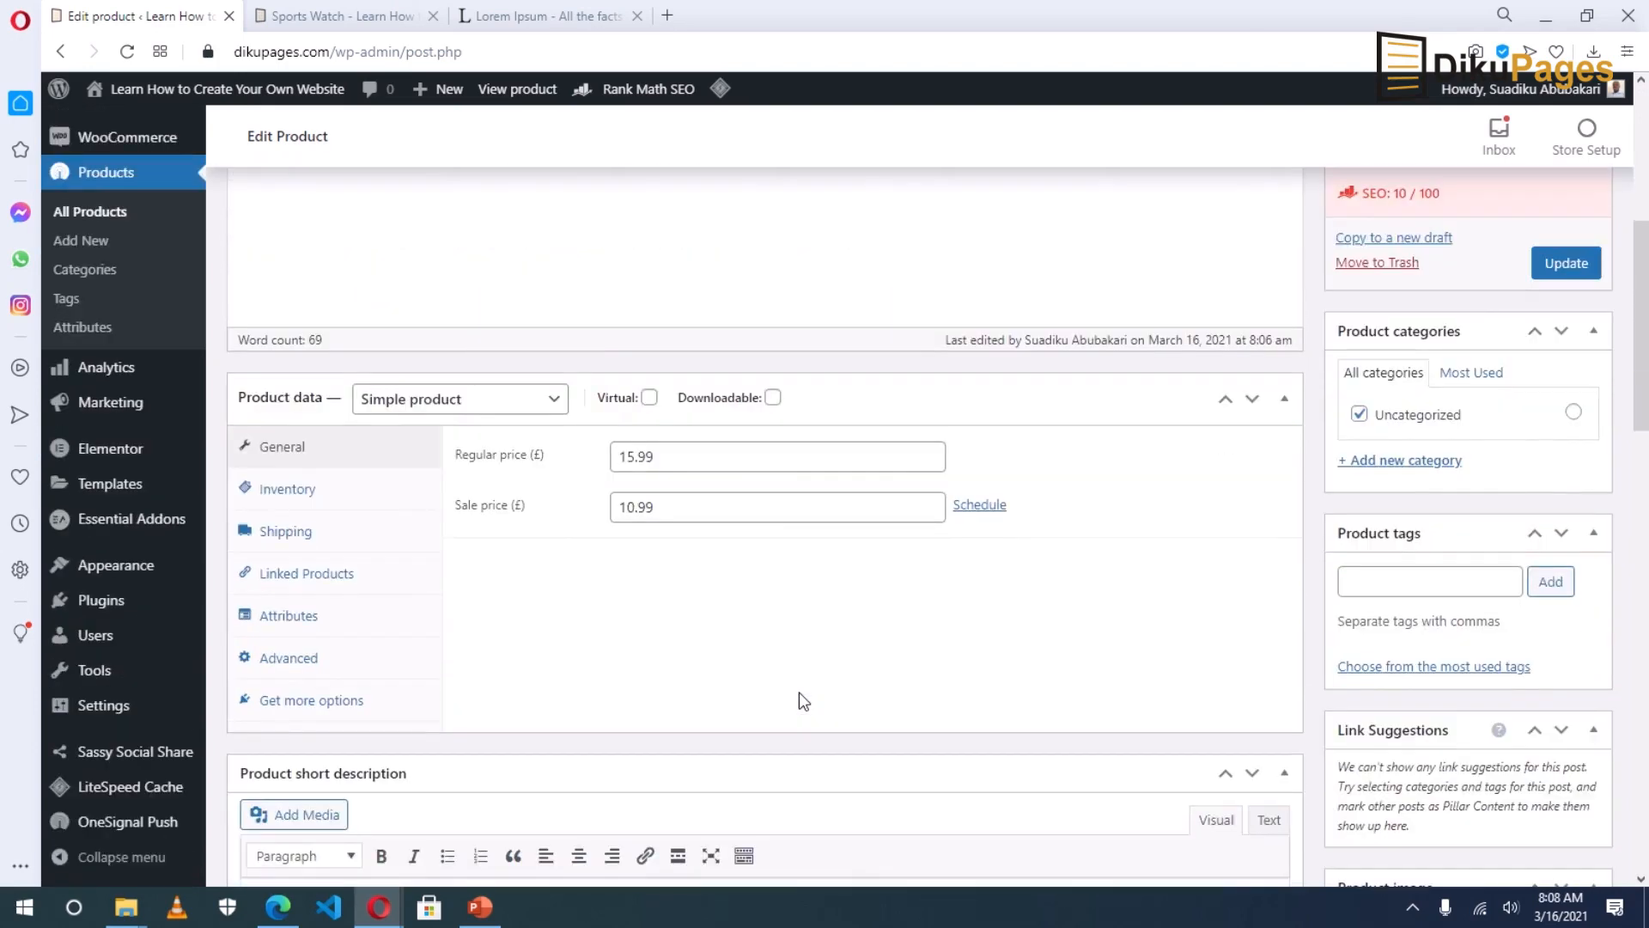
click(285, 495)
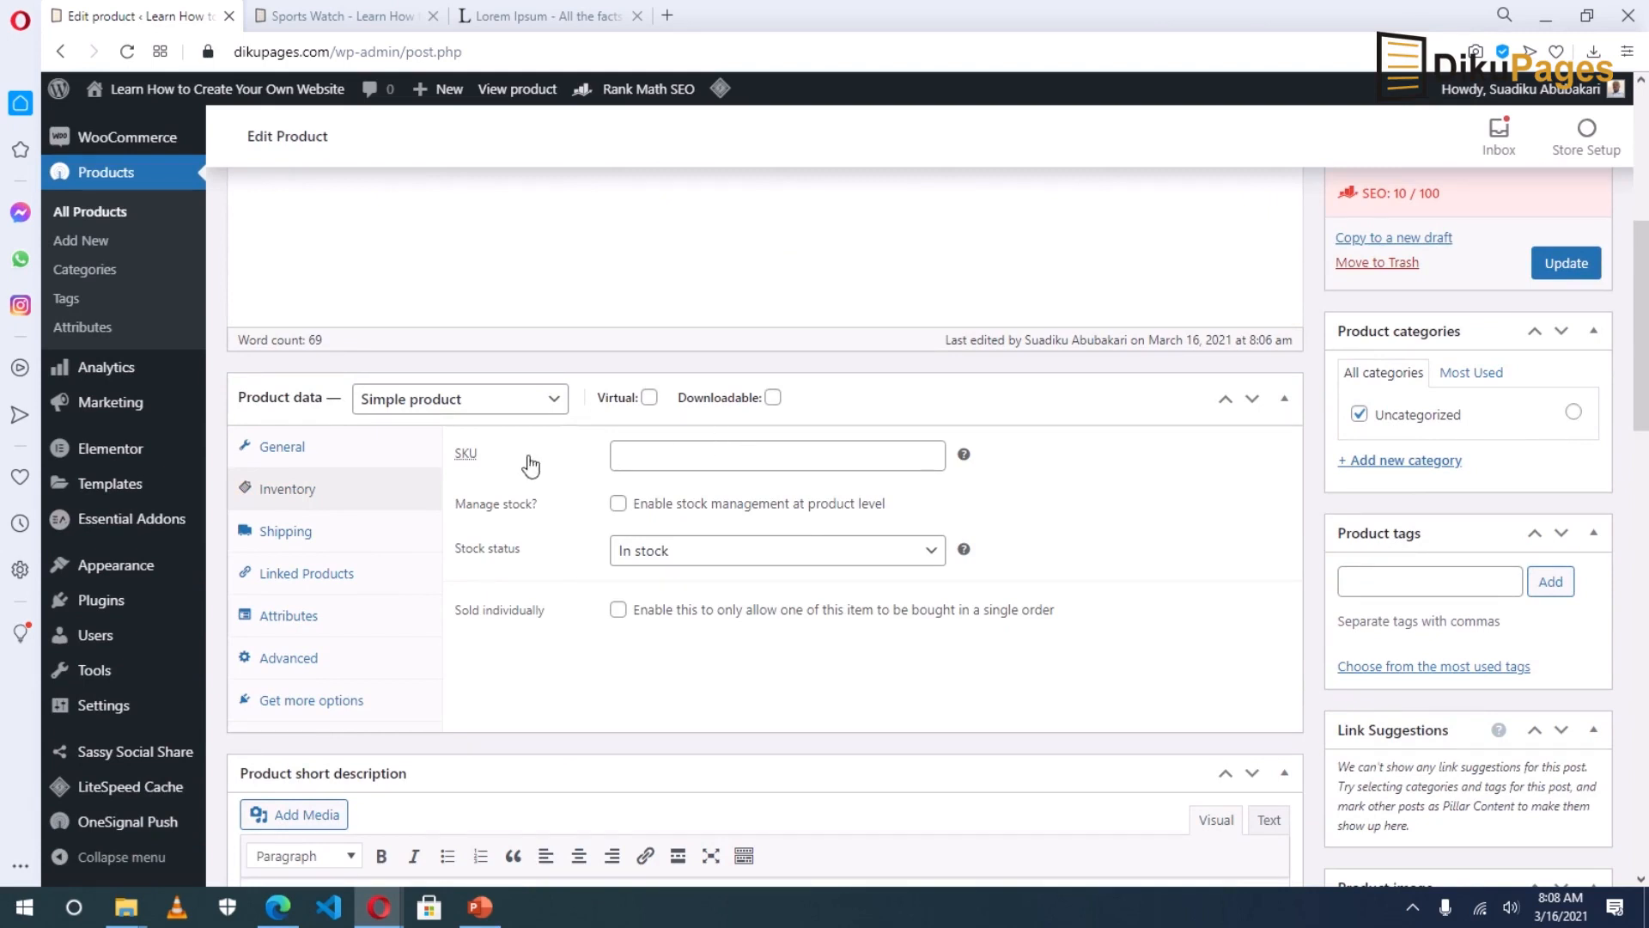
mouse_move(469, 463)
click(469, 463)
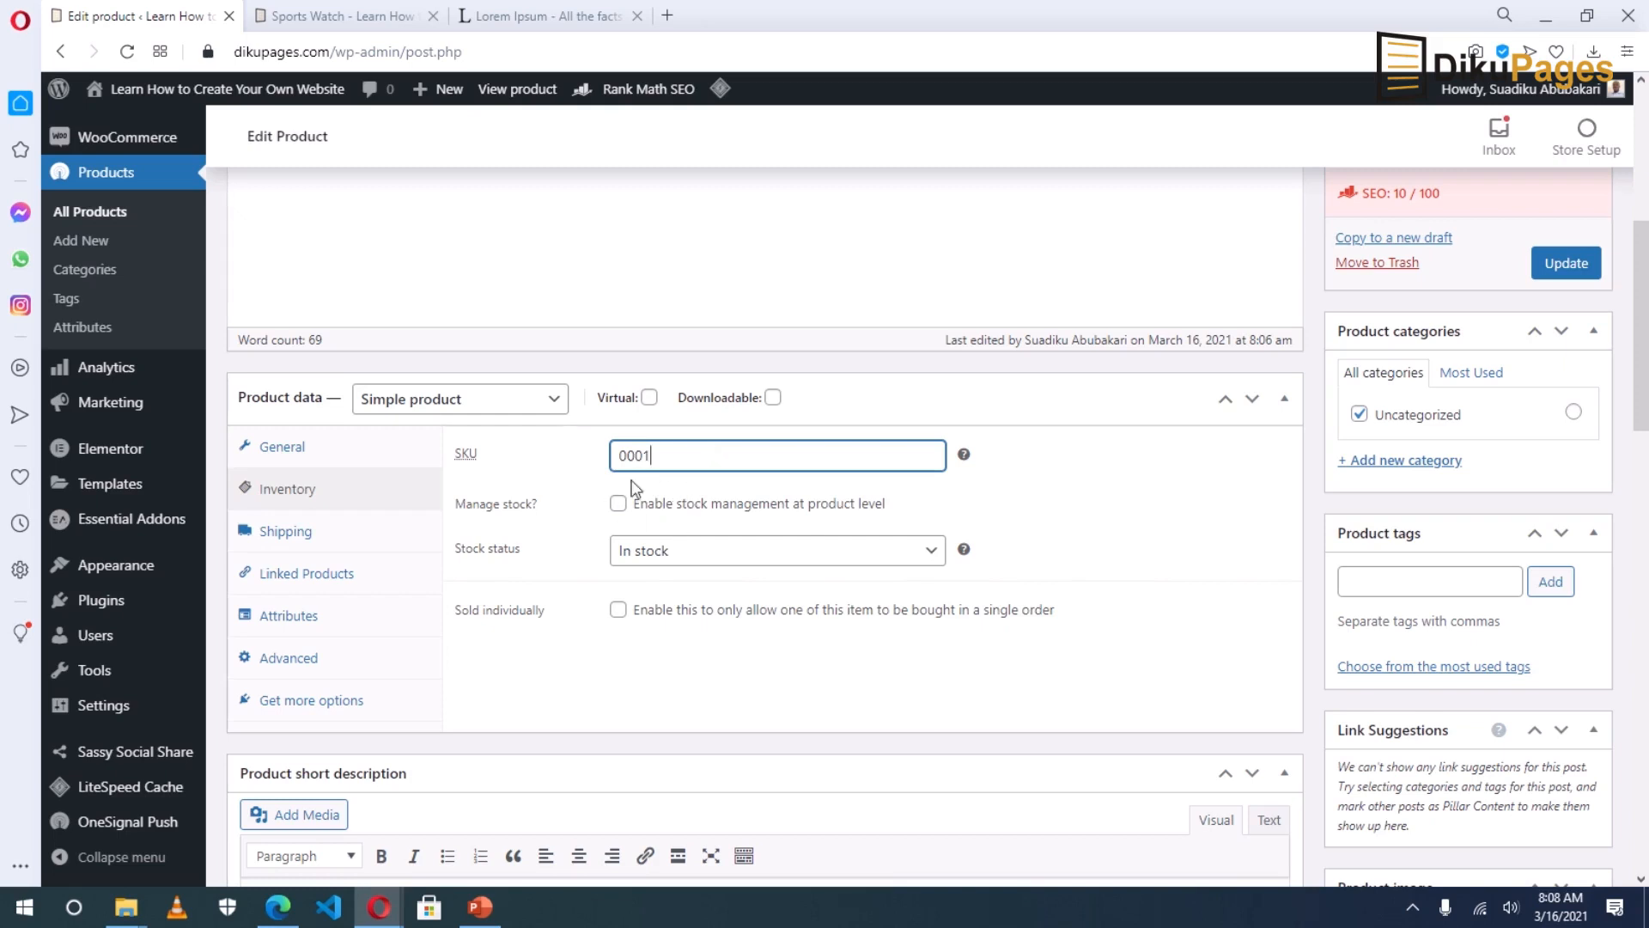
key(Tab)
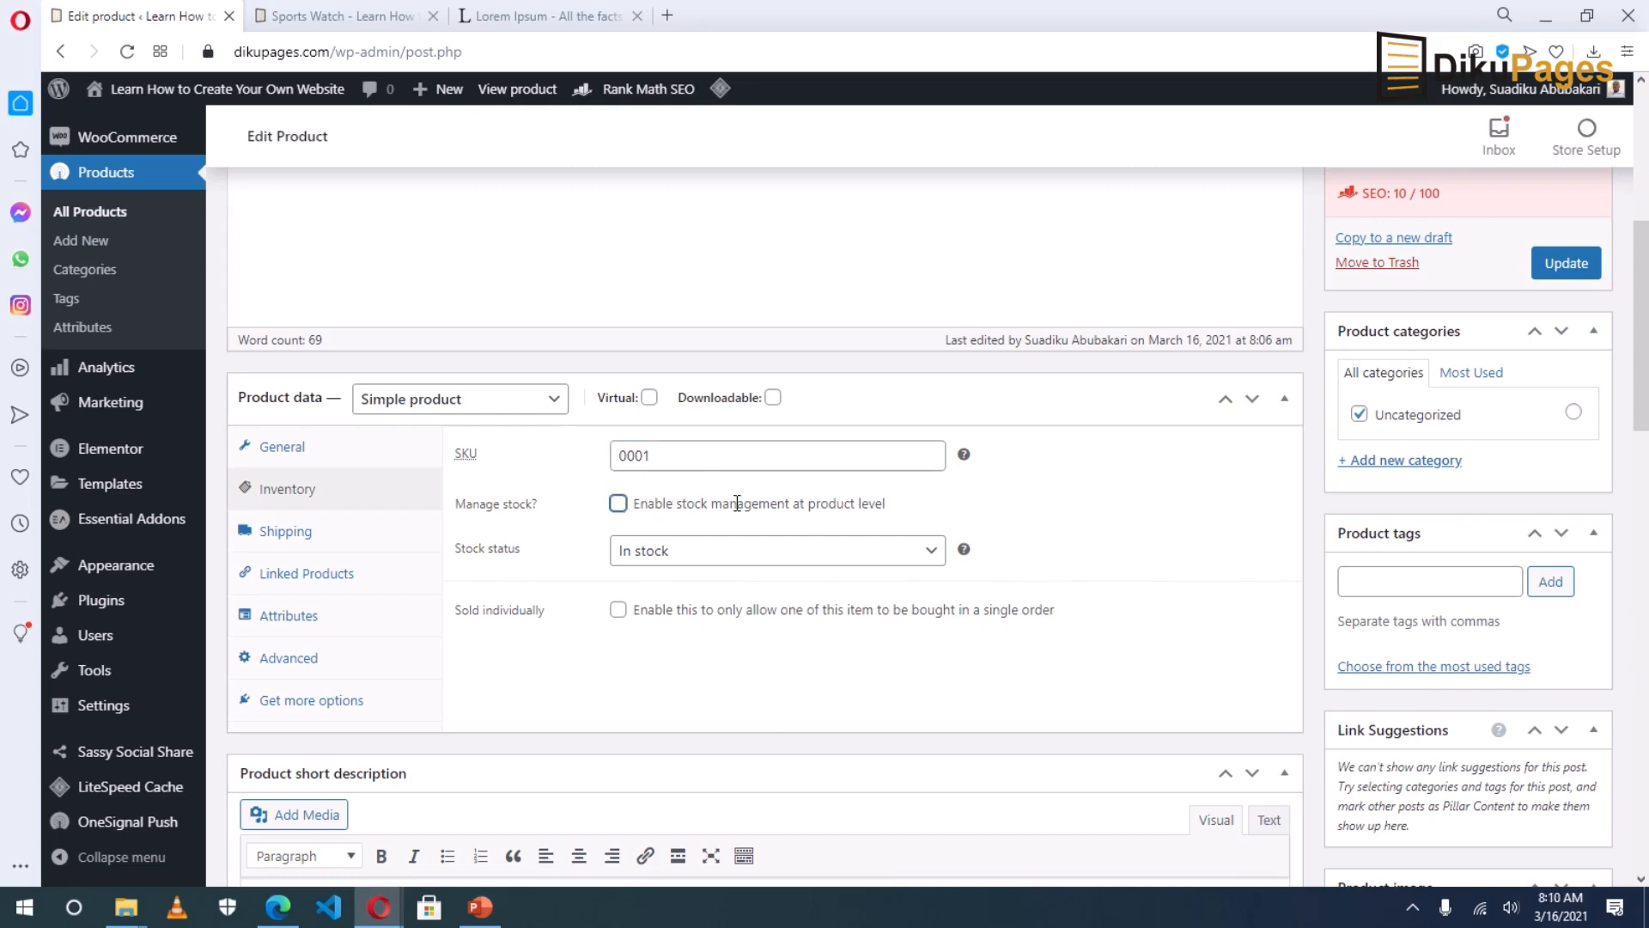
Step: Enable stock management at product level and set backorders to "Allow, but notify customer"
click(617, 504)
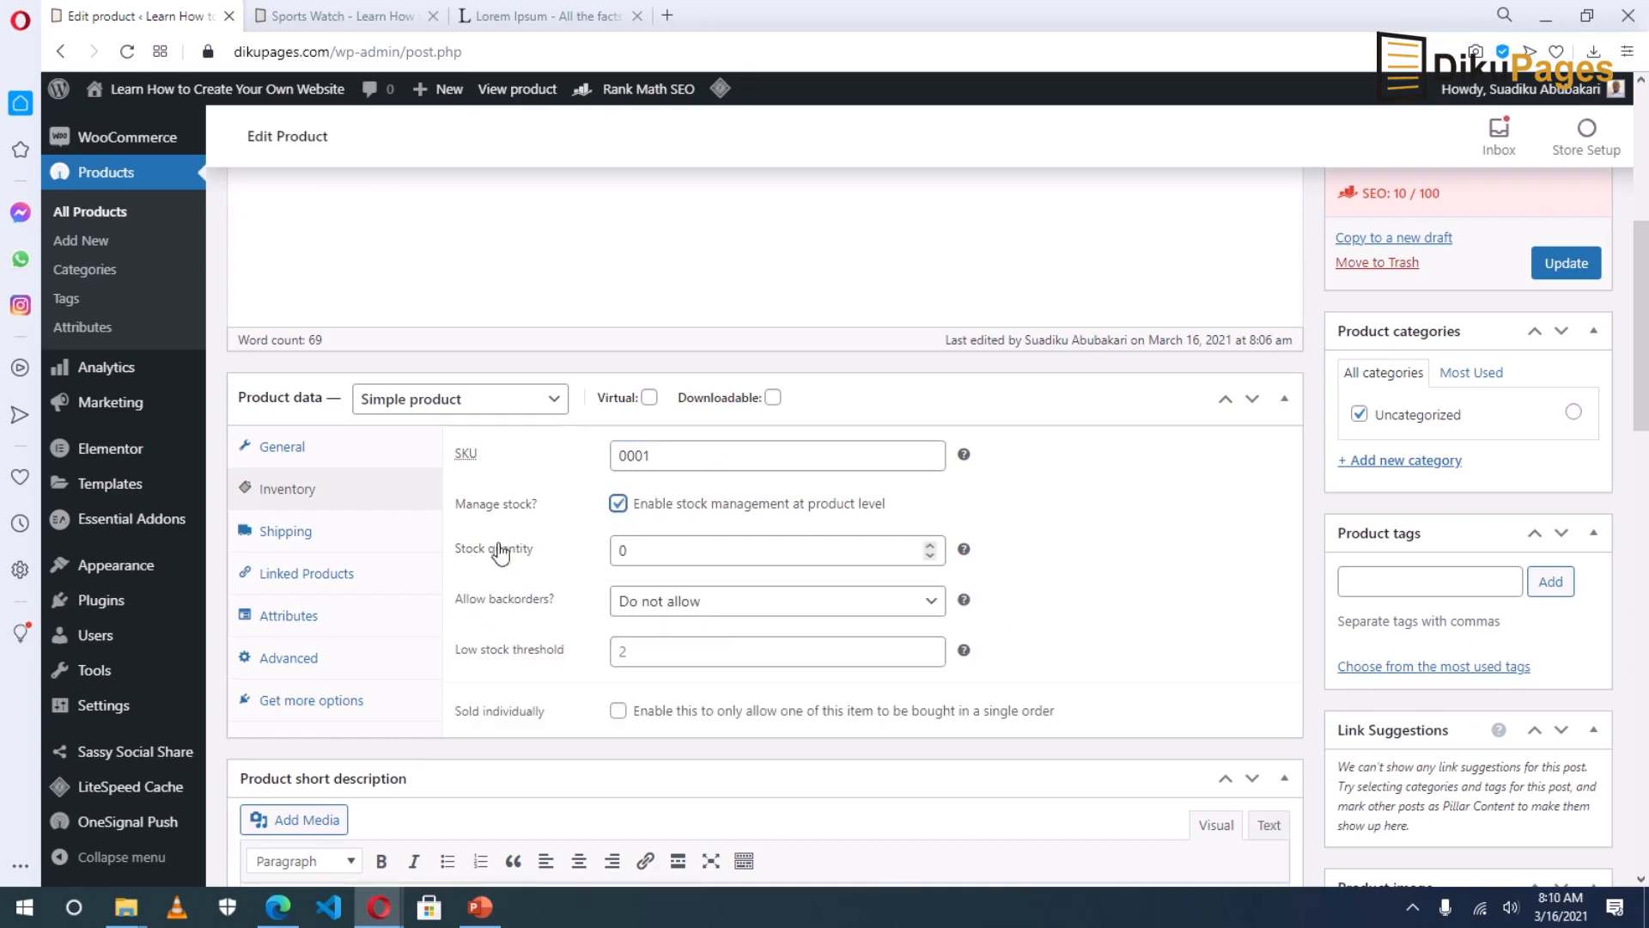
mouse_move(964, 551)
click(928, 614)
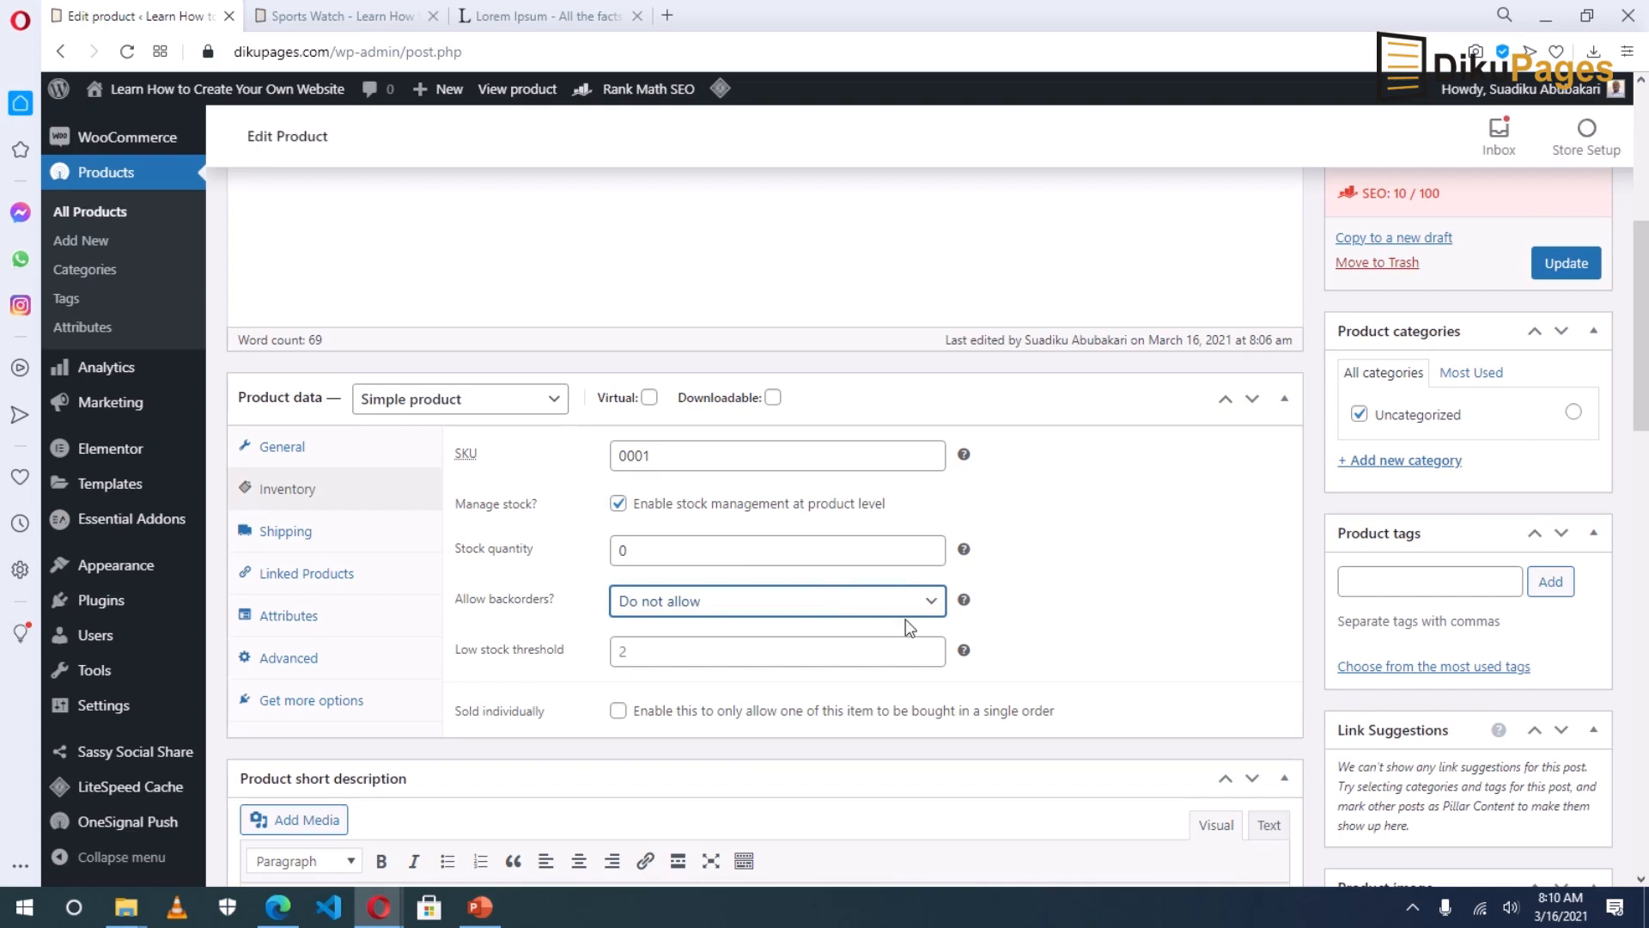
click(912, 609)
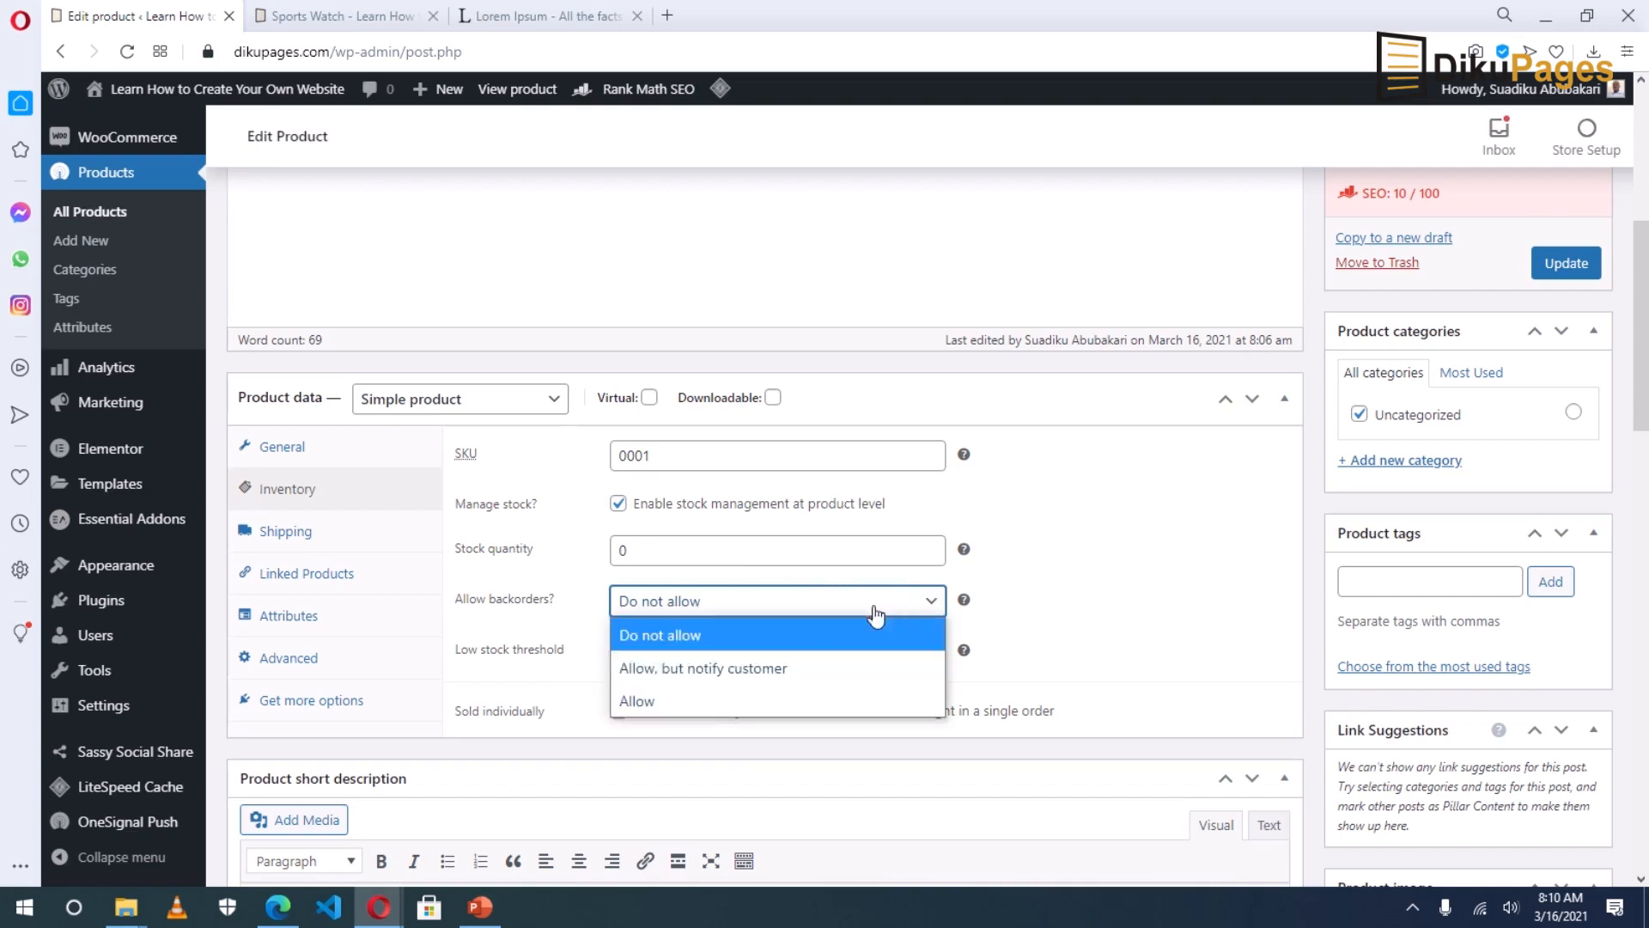
click(753, 667)
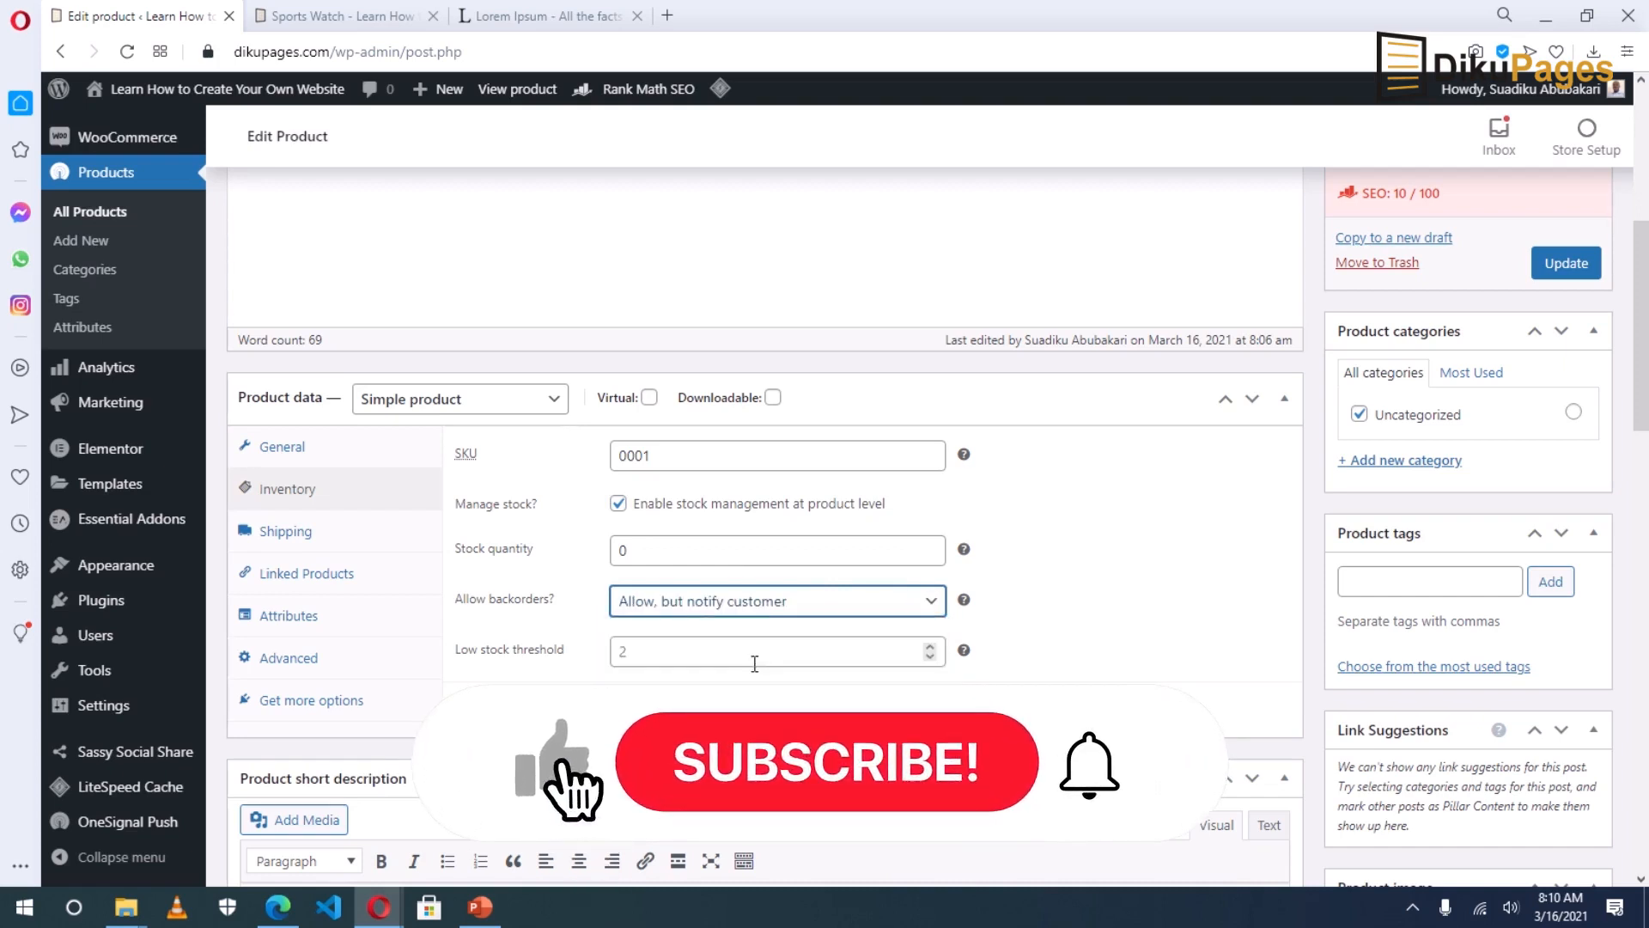
click(930, 609)
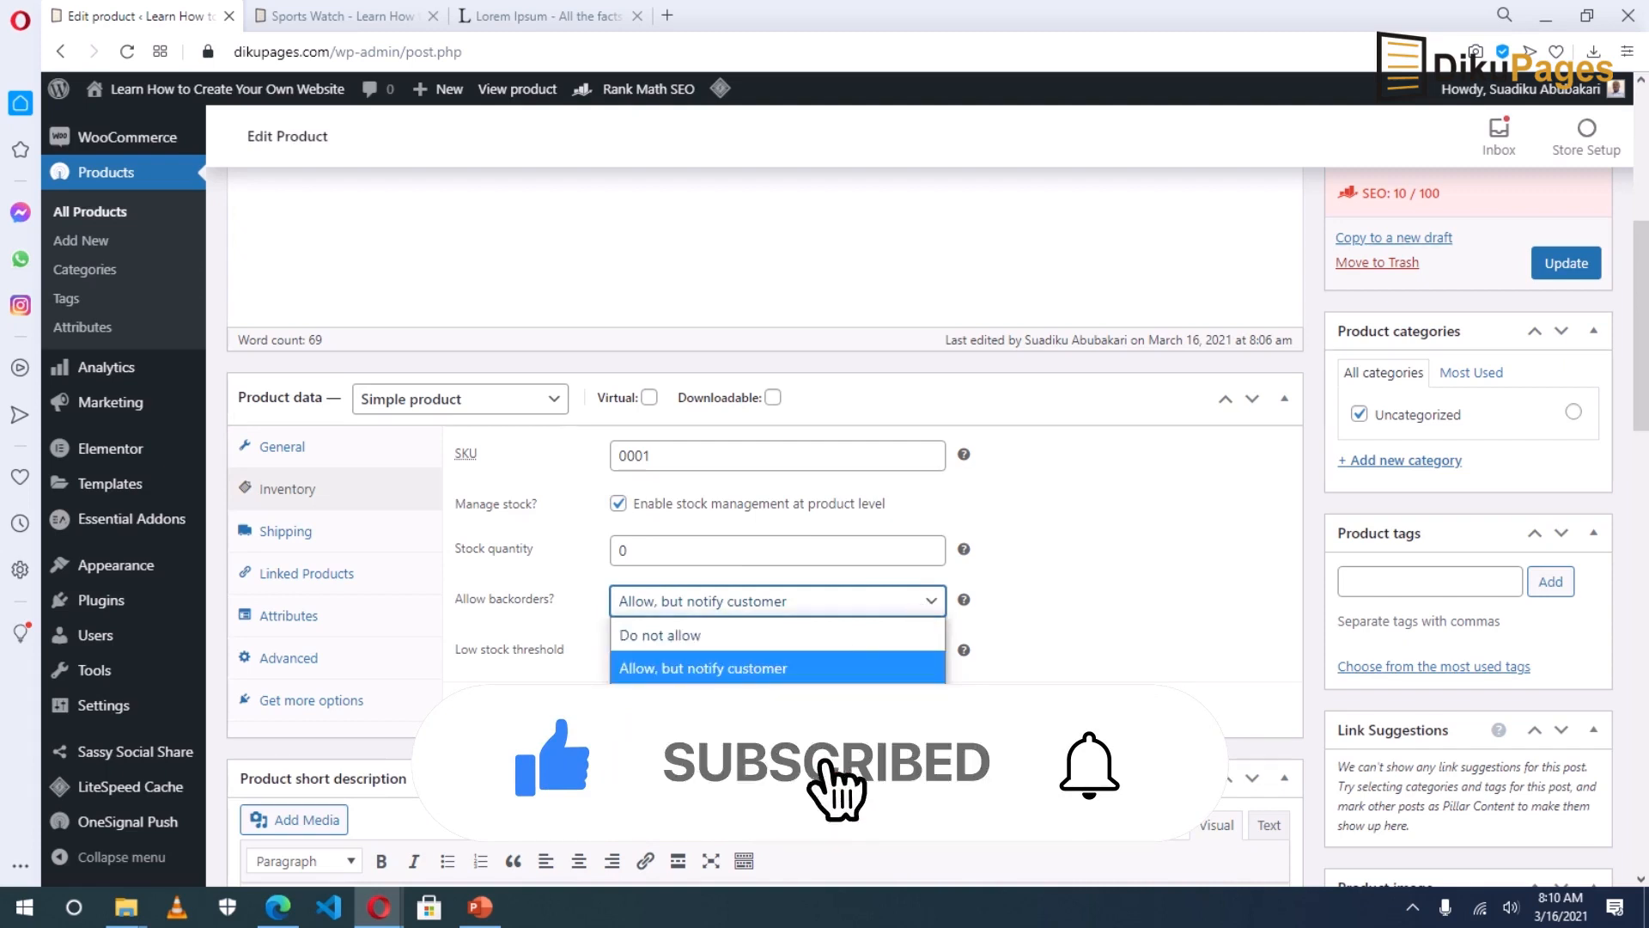
click(859, 650)
click(930, 607)
click(802, 666)
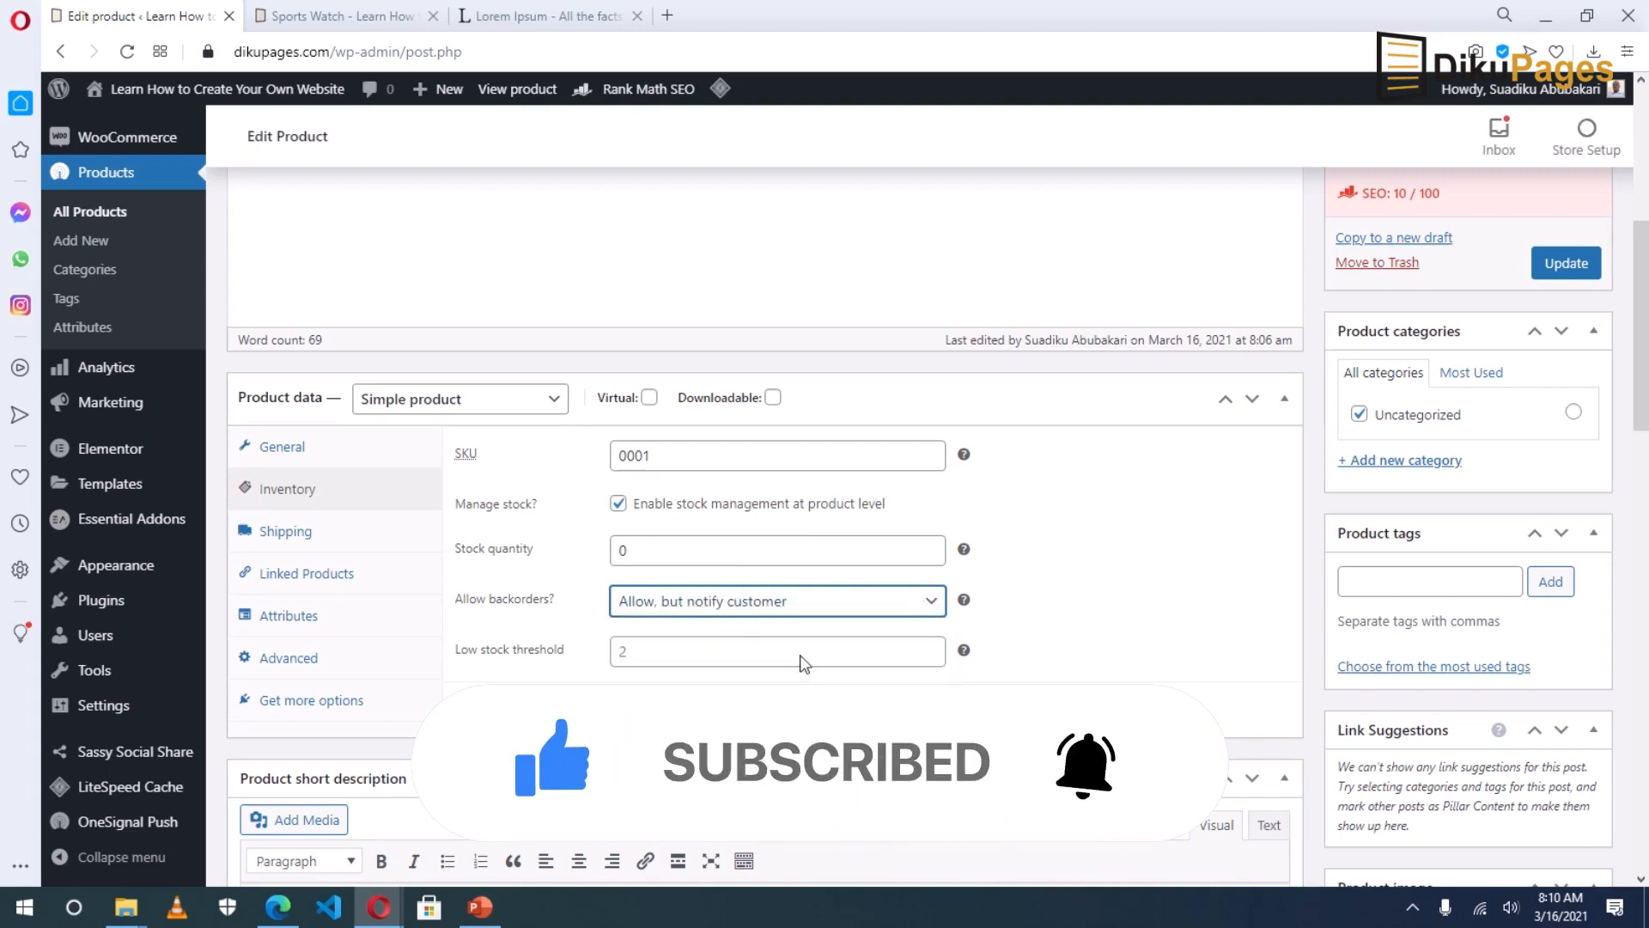
Step: Change the backorders setting to Allow and set the low stock threshold to 10
click(819, 610)
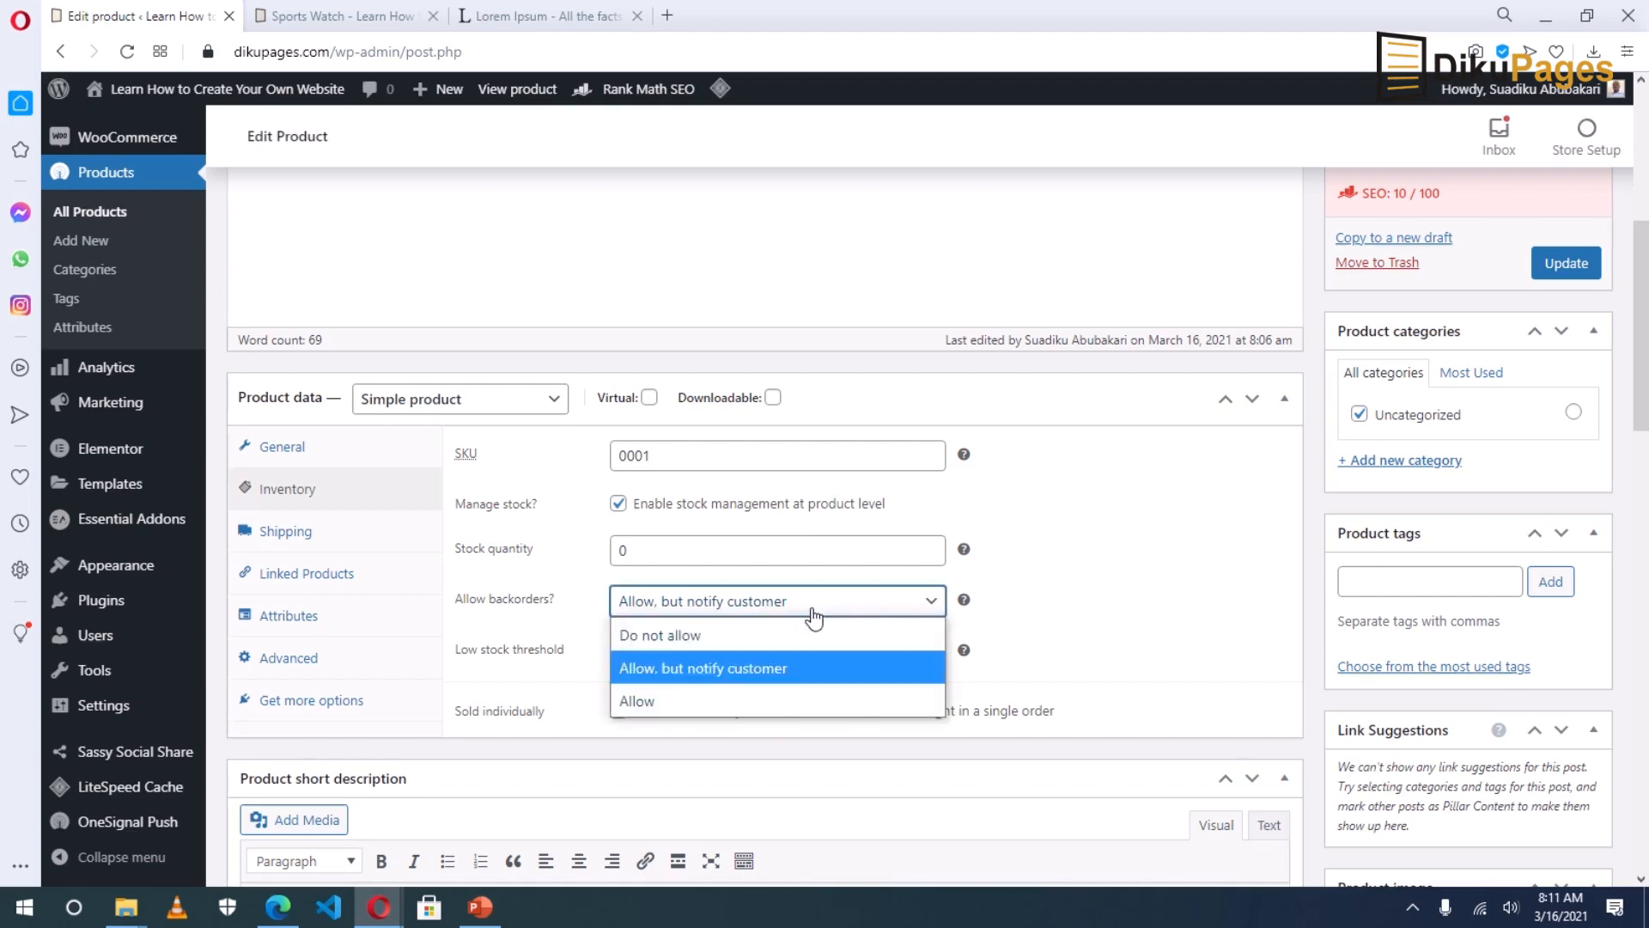
click(715, 693)
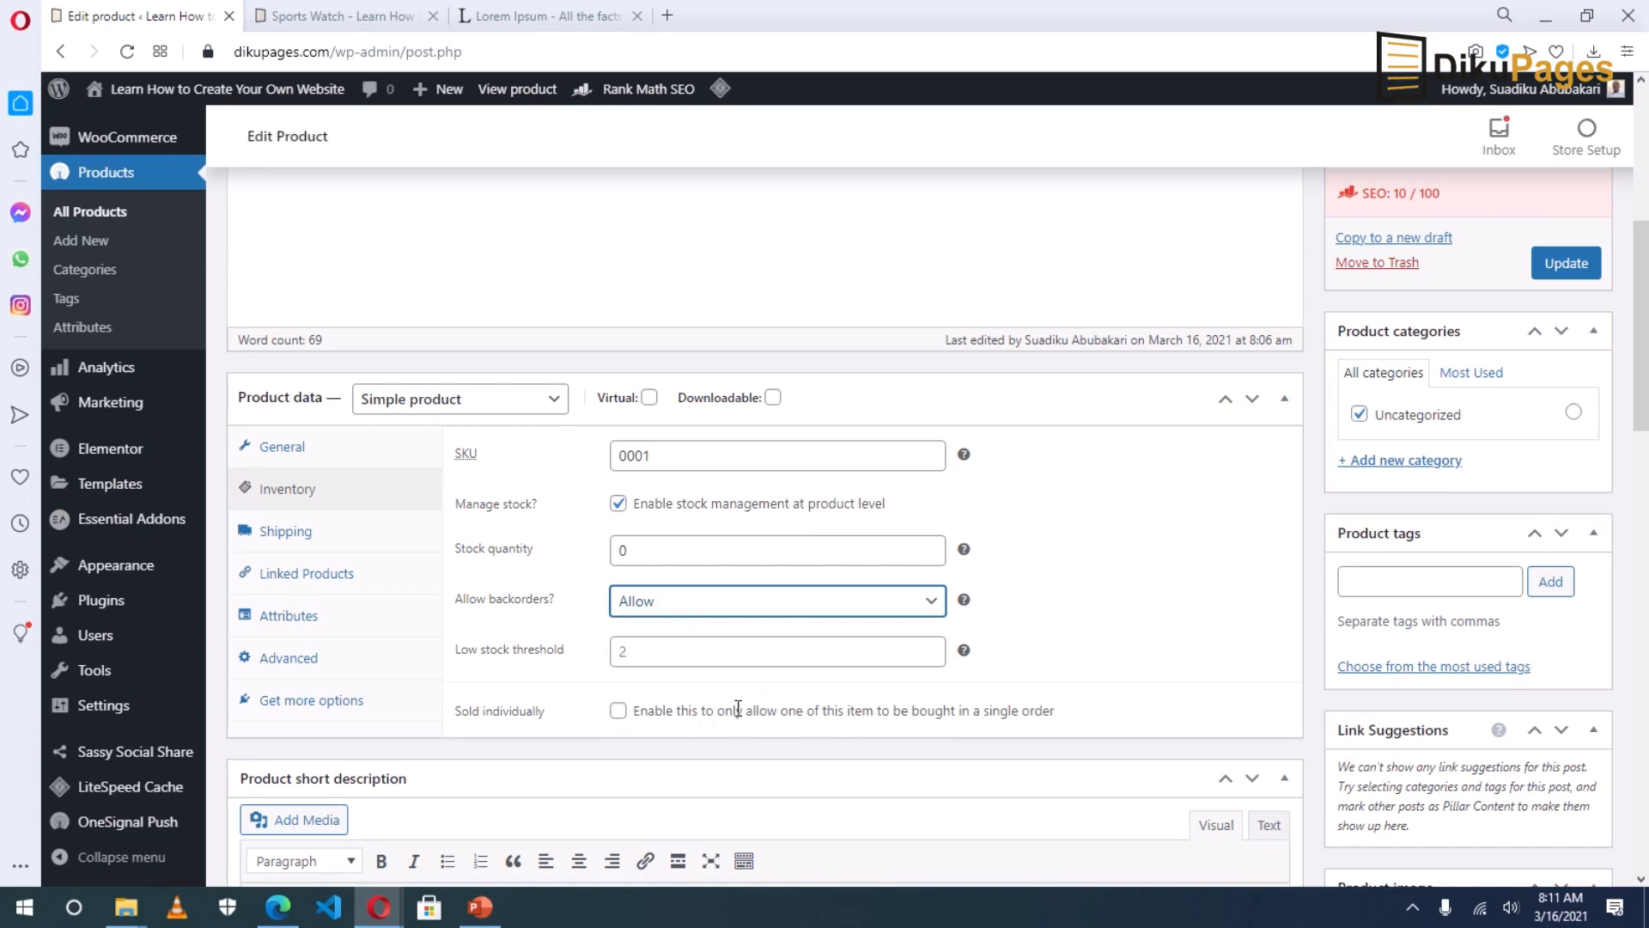
click(658, 652)
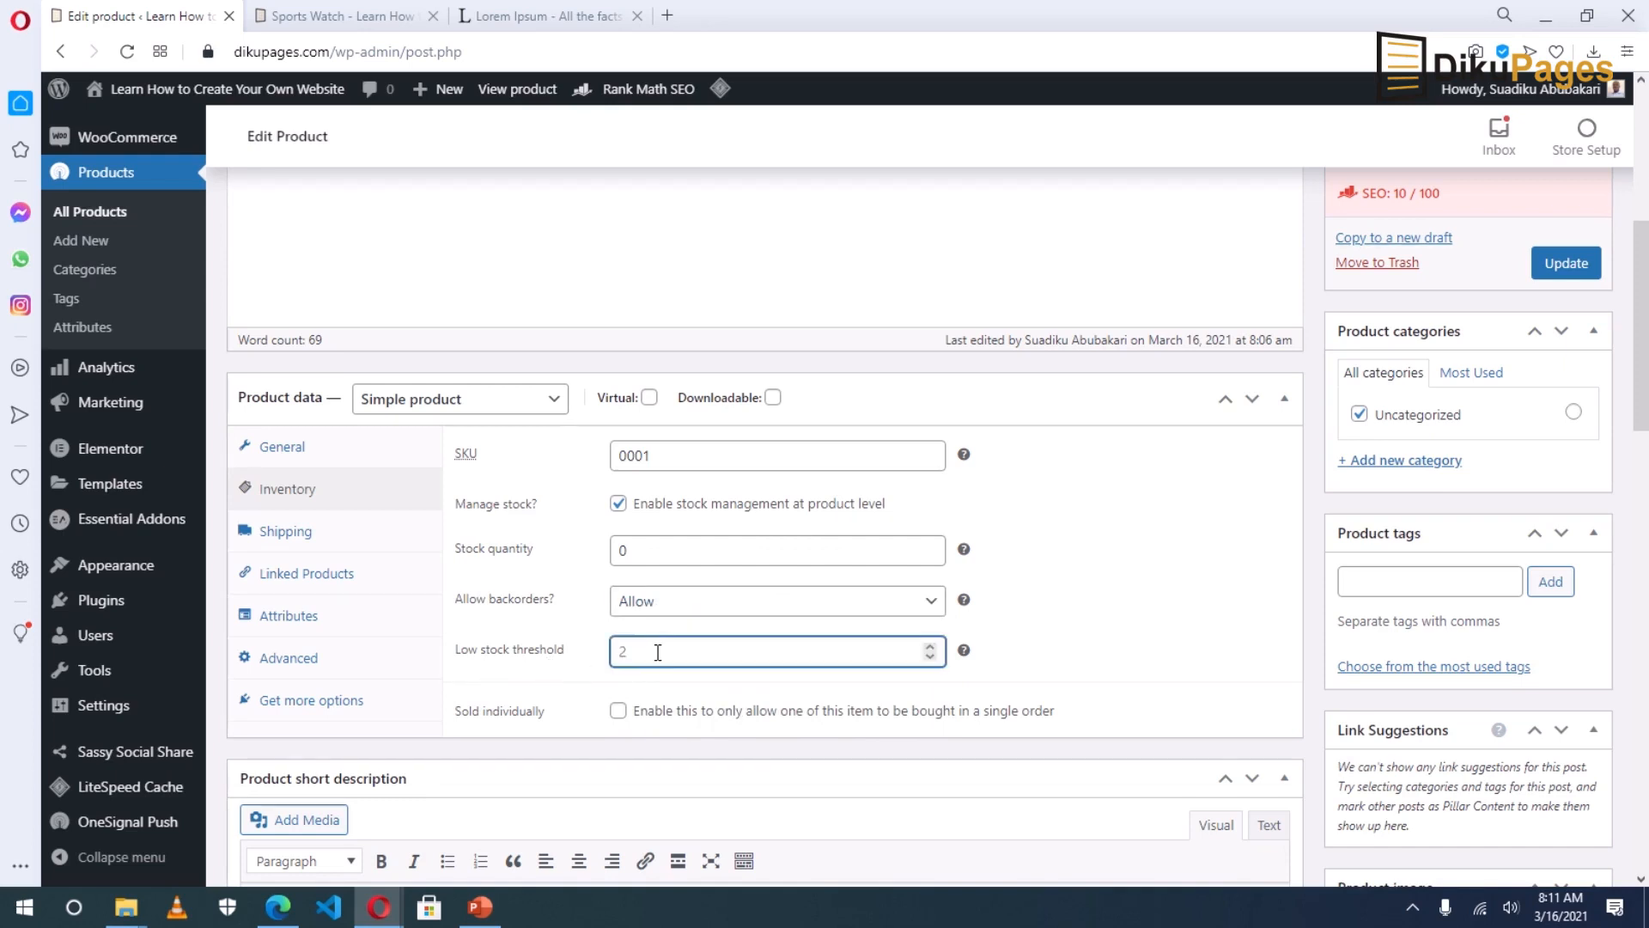
text(10)
Step: Check the quantity field on the live Sports Watch page
click(315, 19)
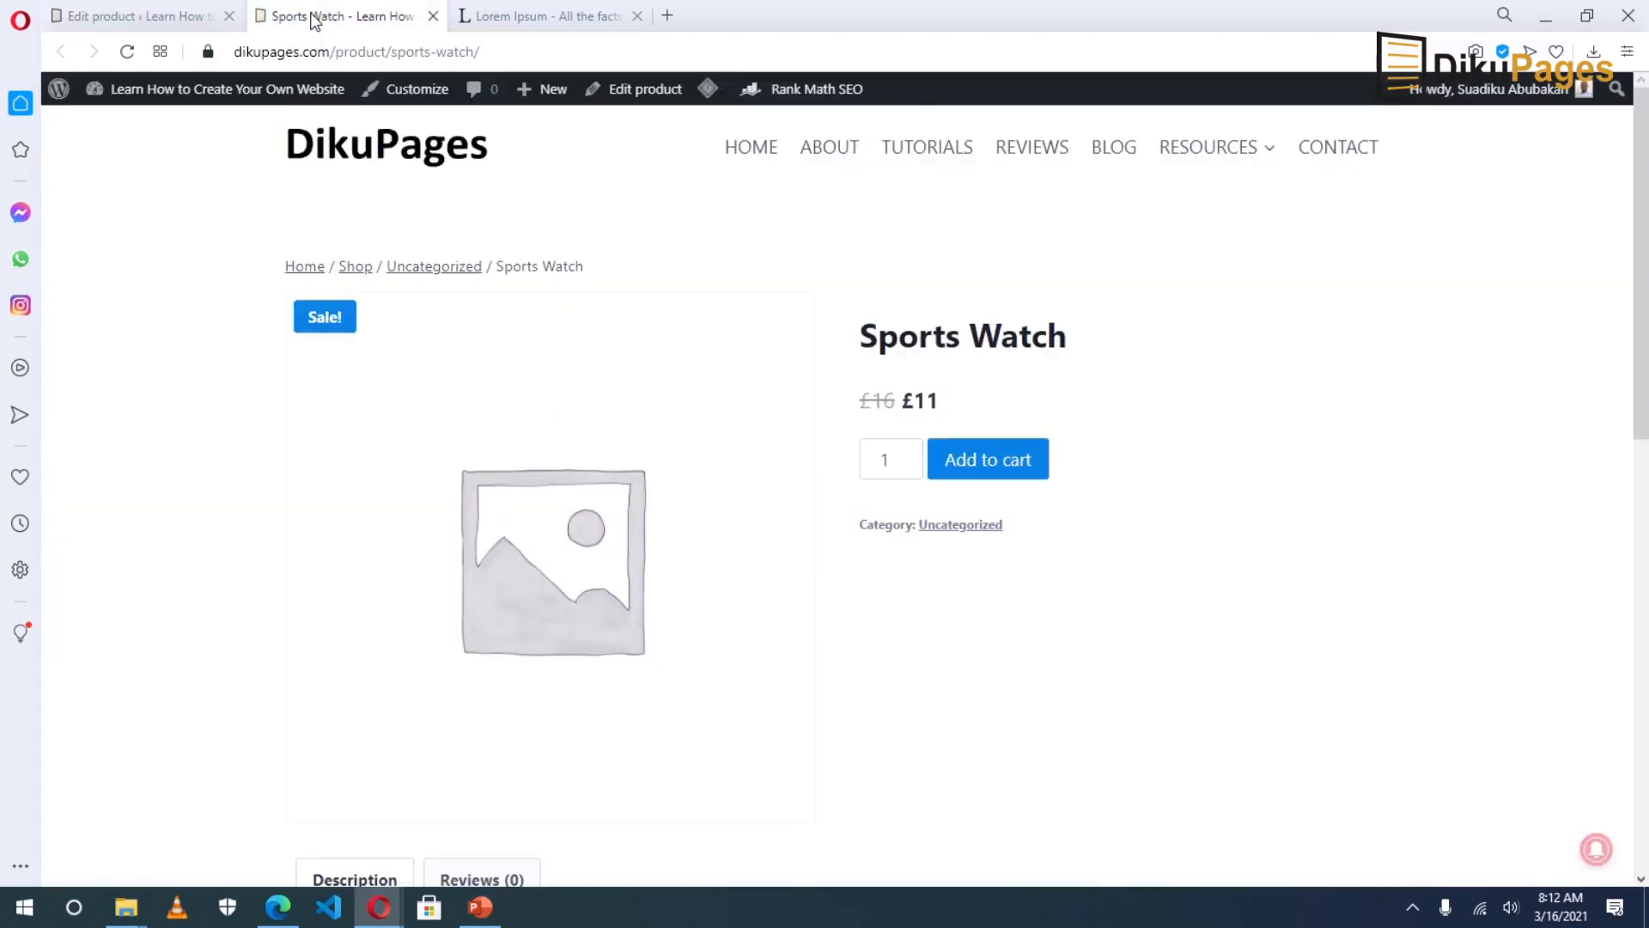
click(907, 454)
click(907, 455)
Step: Limit the Sports Watch to one item per order, save the update and check the reloaded live page
click(129, 16)
click(618, 711)
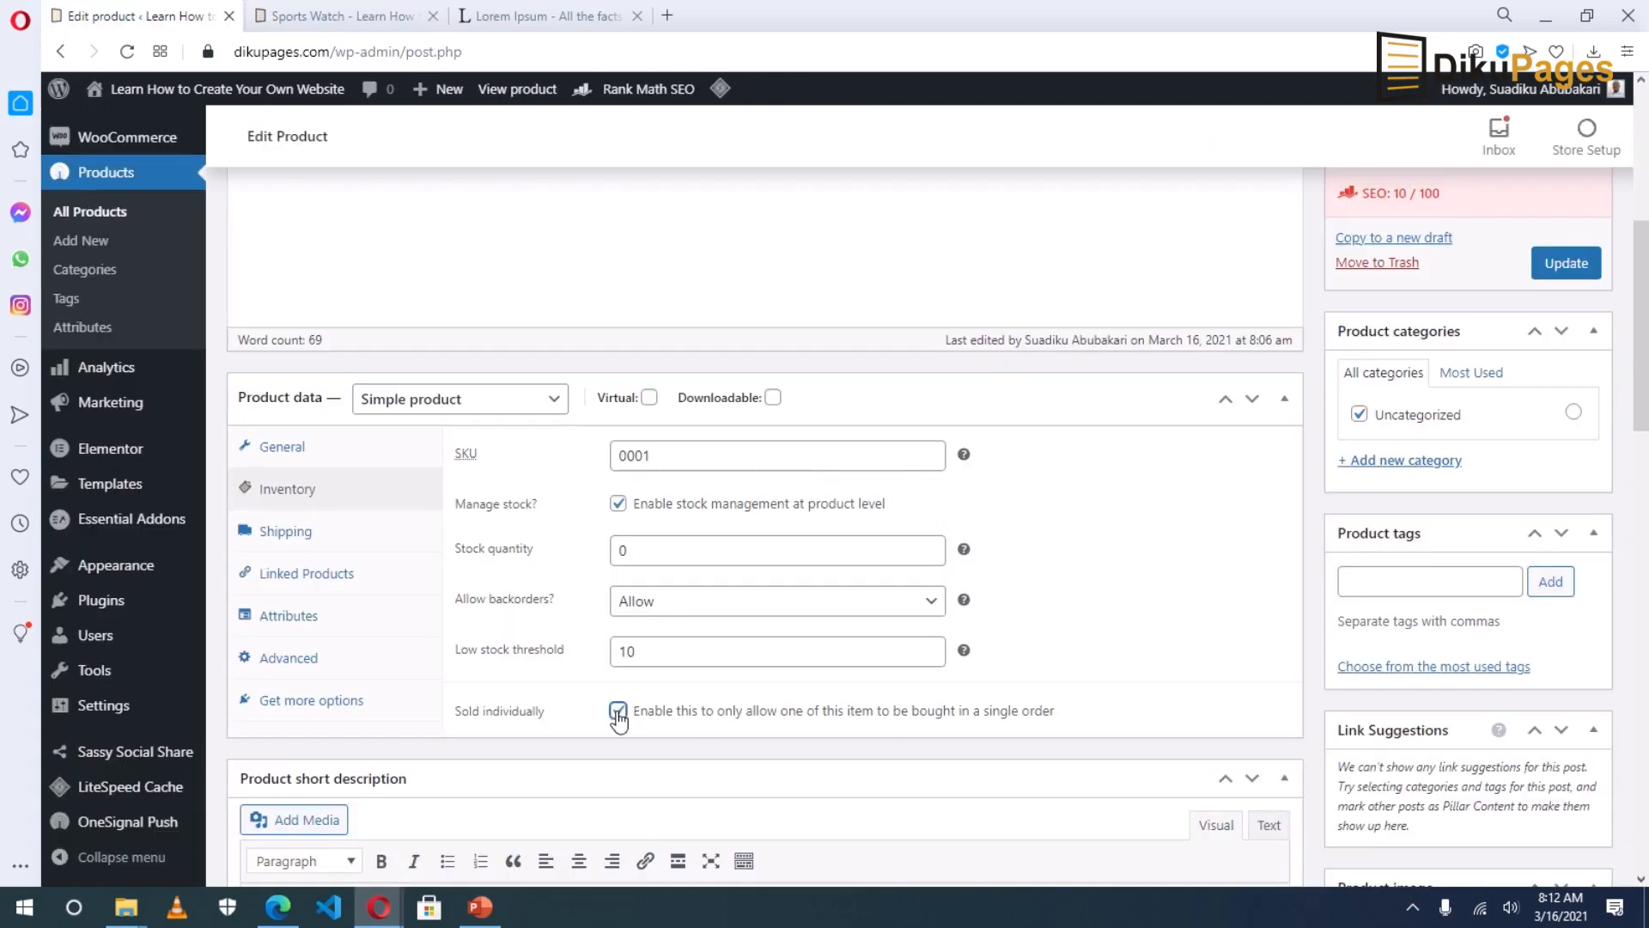
click(1568, 265)
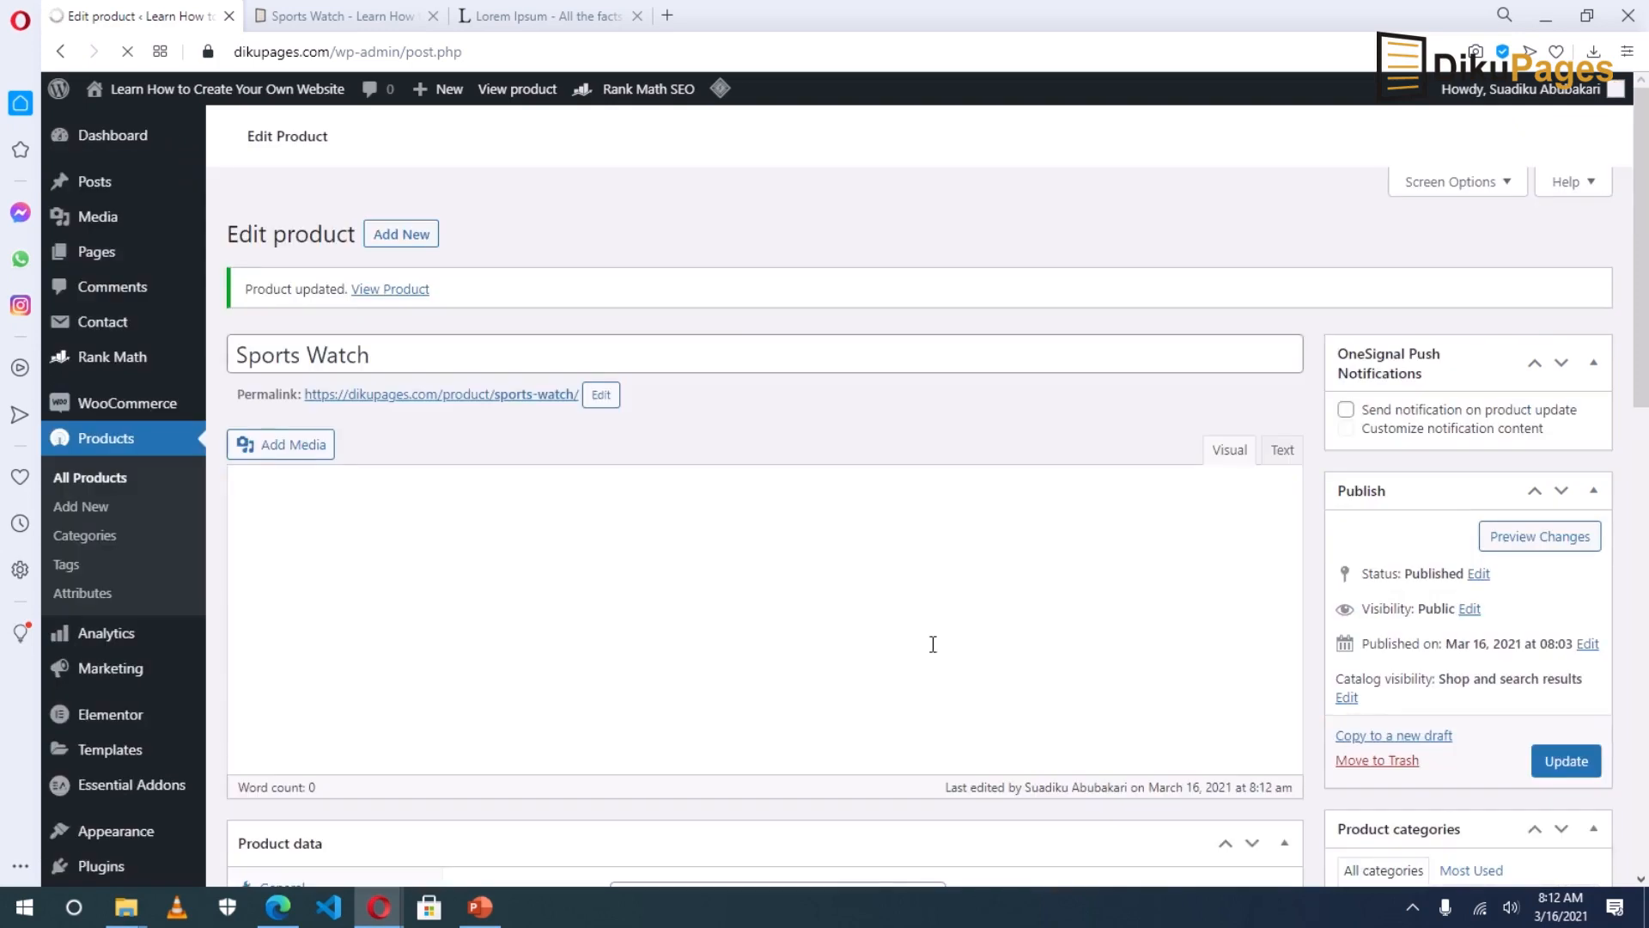
click(333, 16)
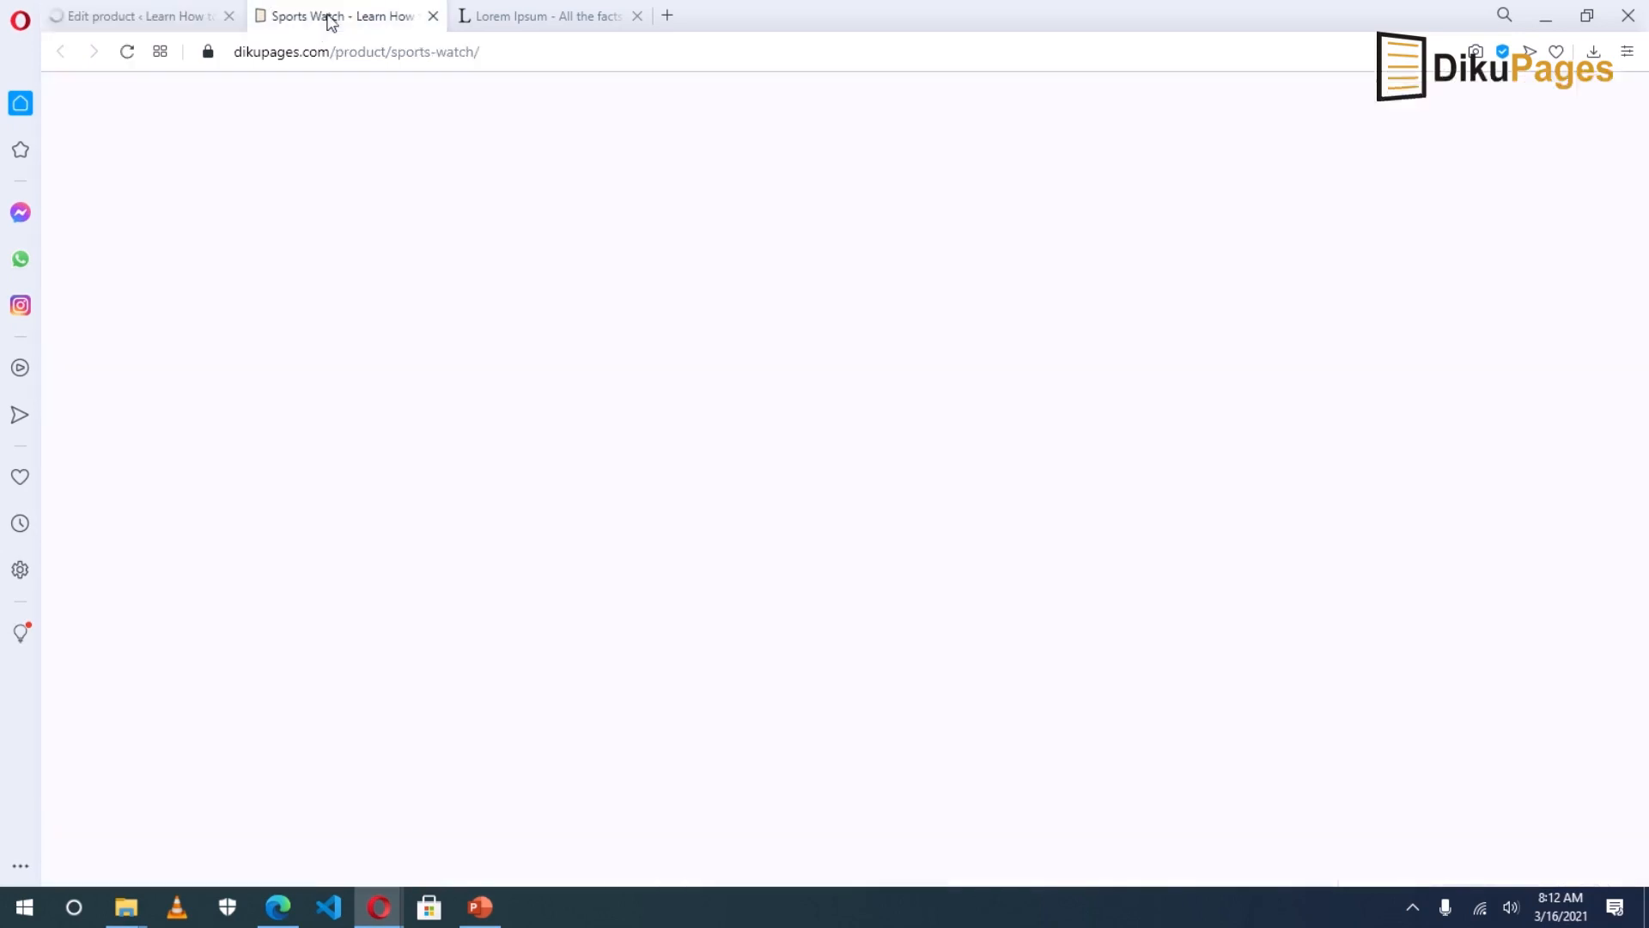
click(126, 52)
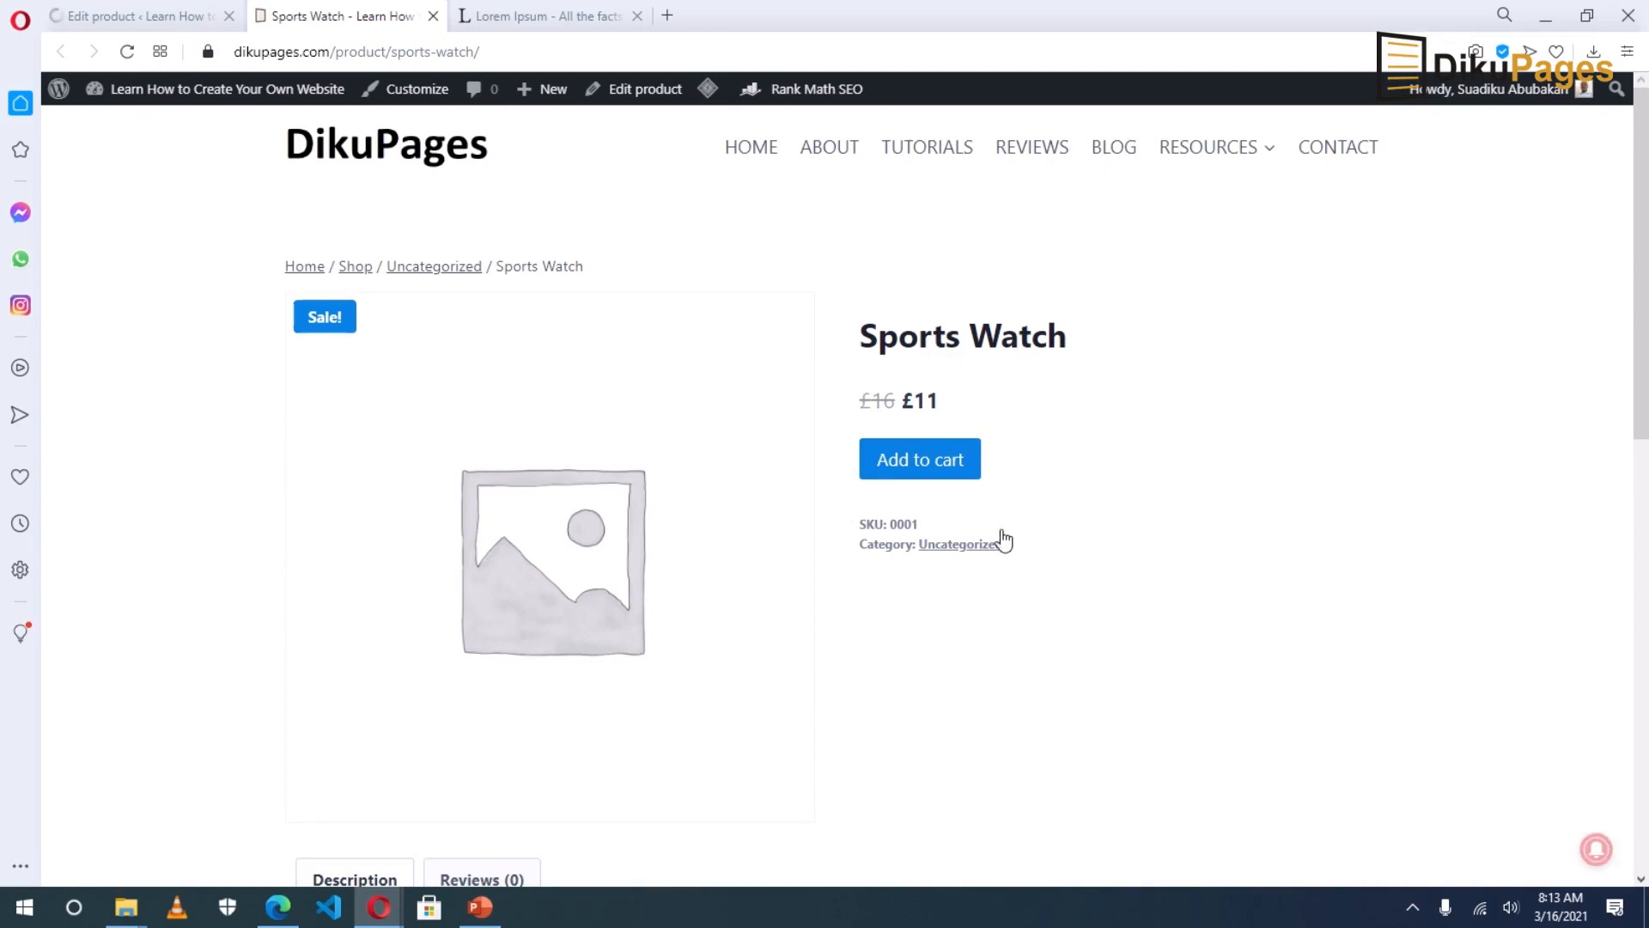
Step: Return to the product's inventory data and remove the limit of one item per order
click(133, 17)
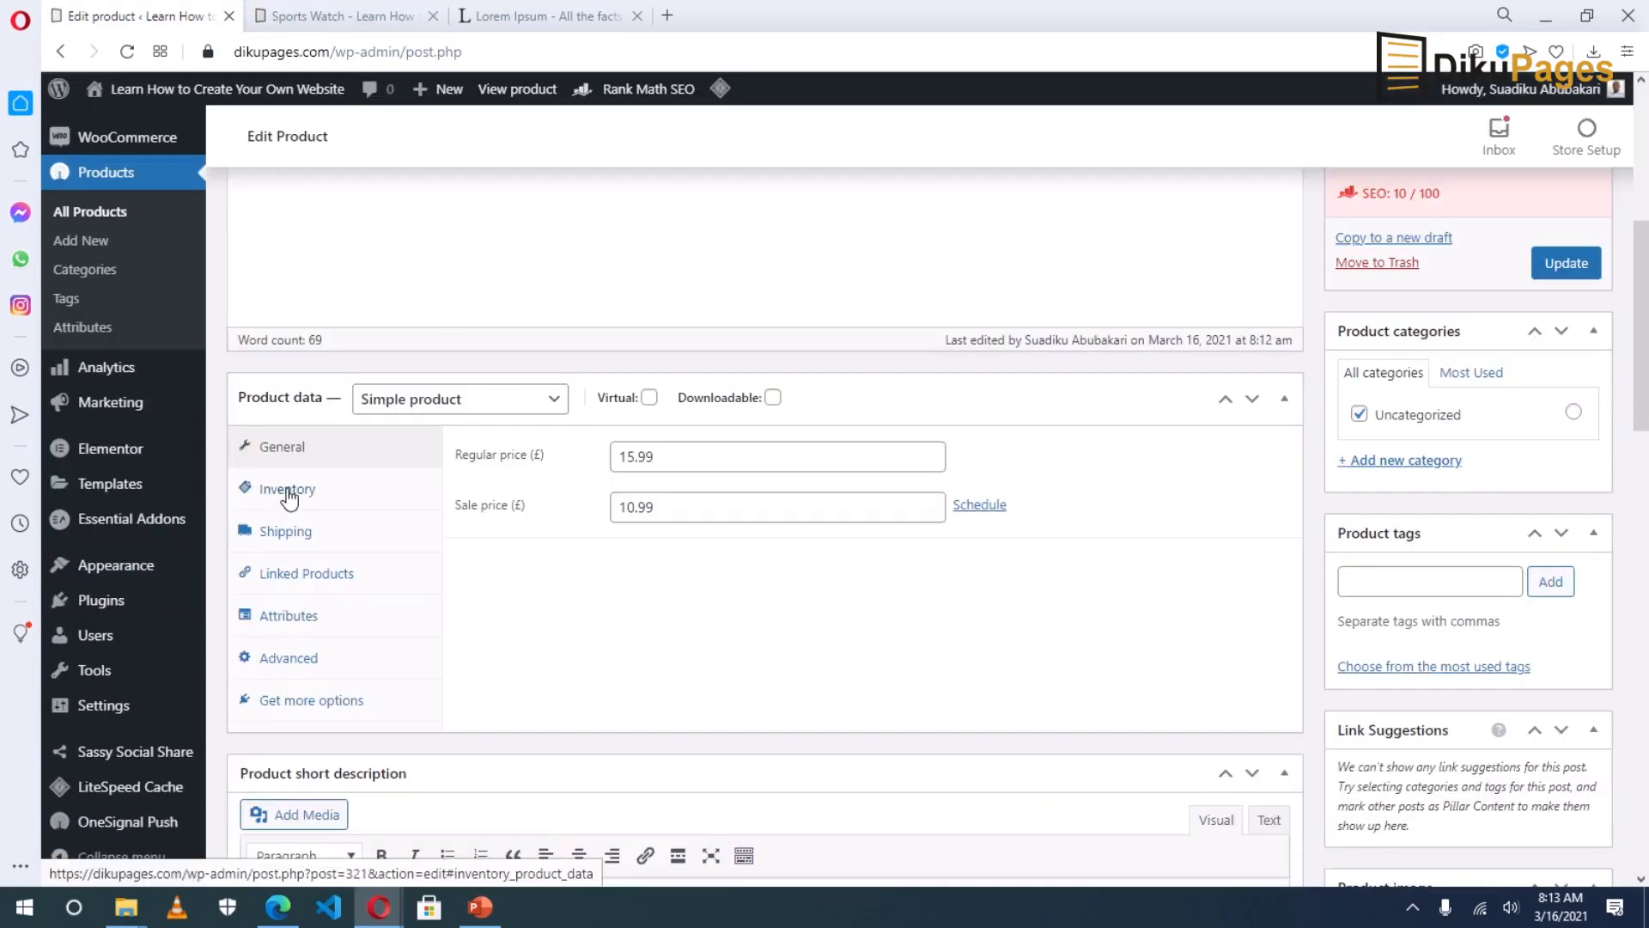
click(289, 494)
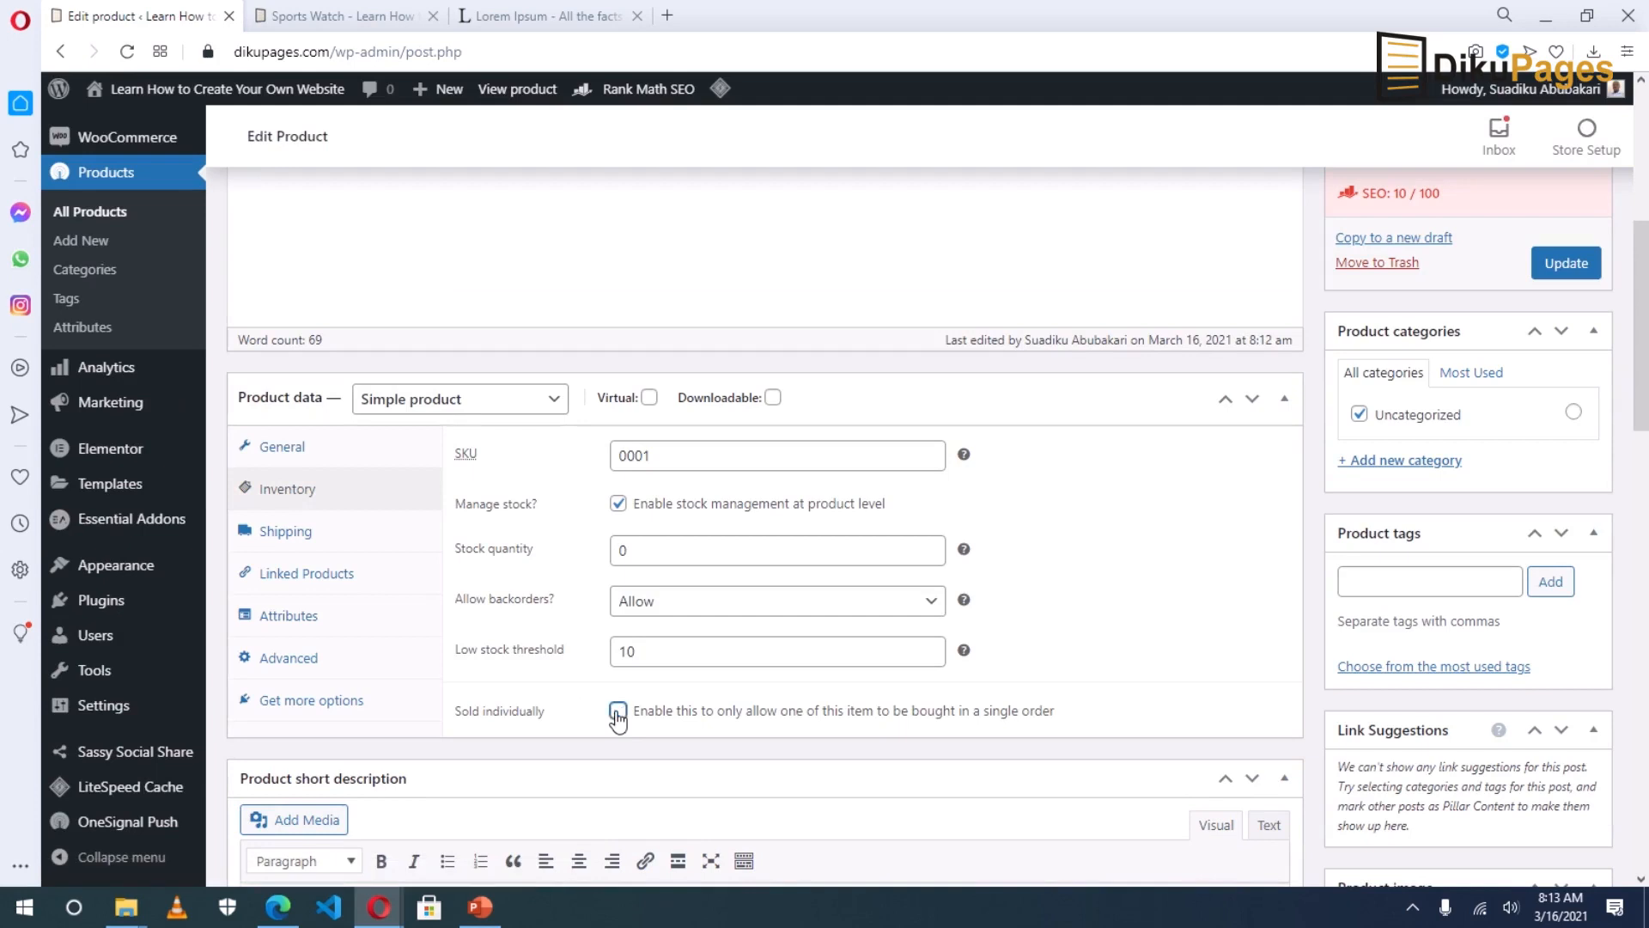
Step: Examine the product's shipping, linked products, attributes and advanced settings
click(286, 532)
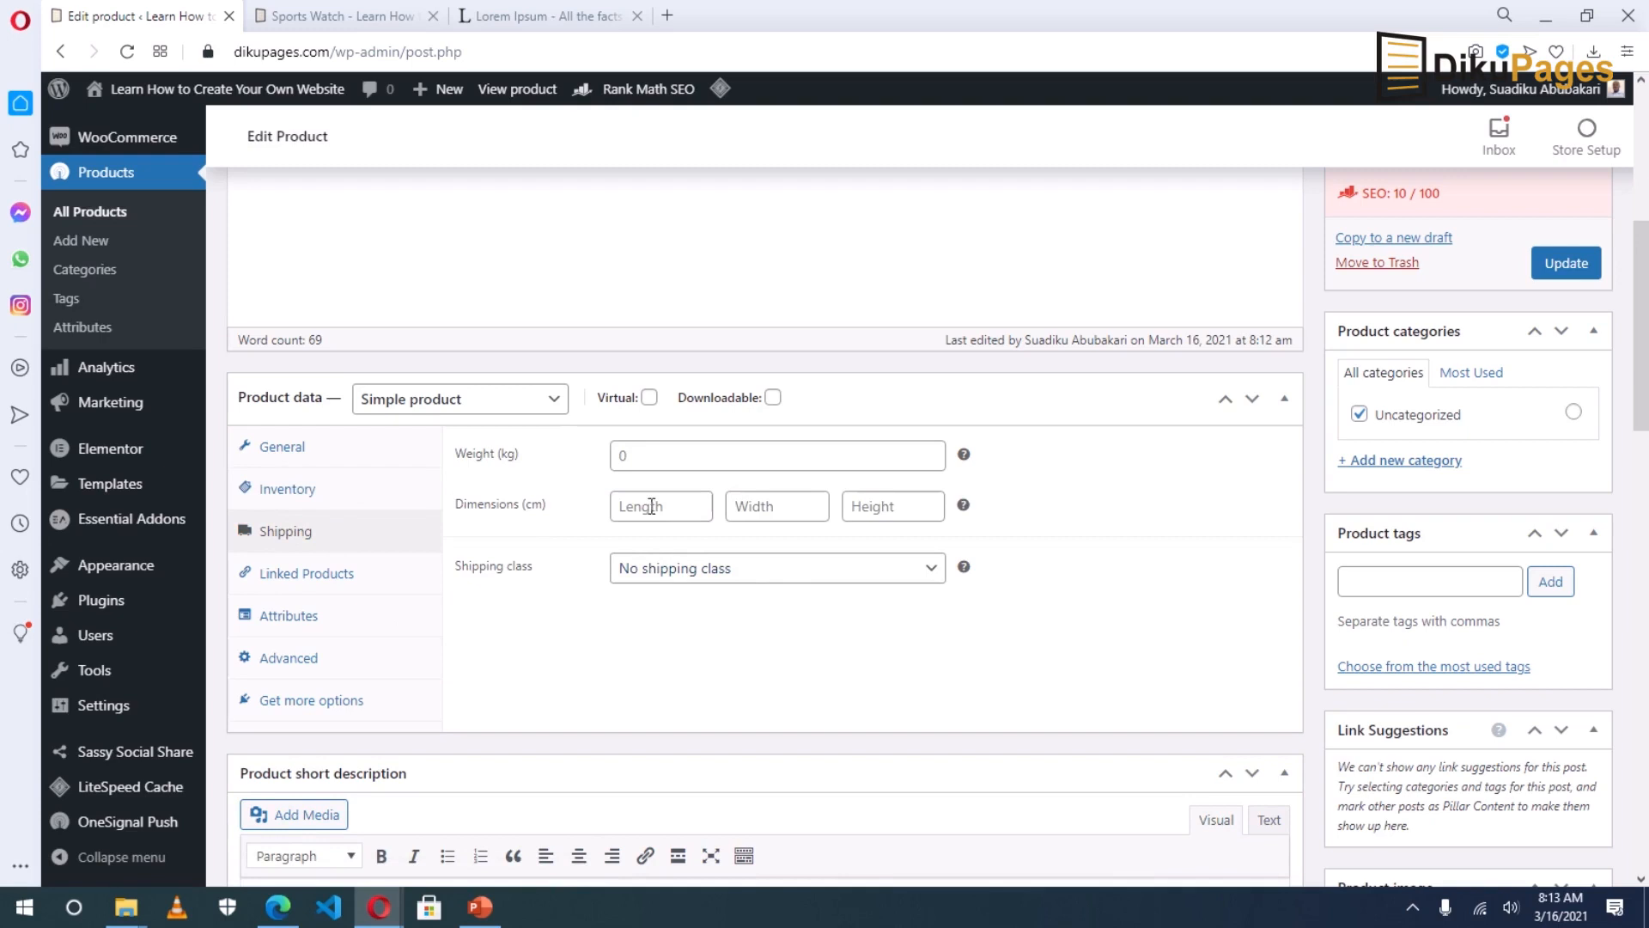
click(306, 577)
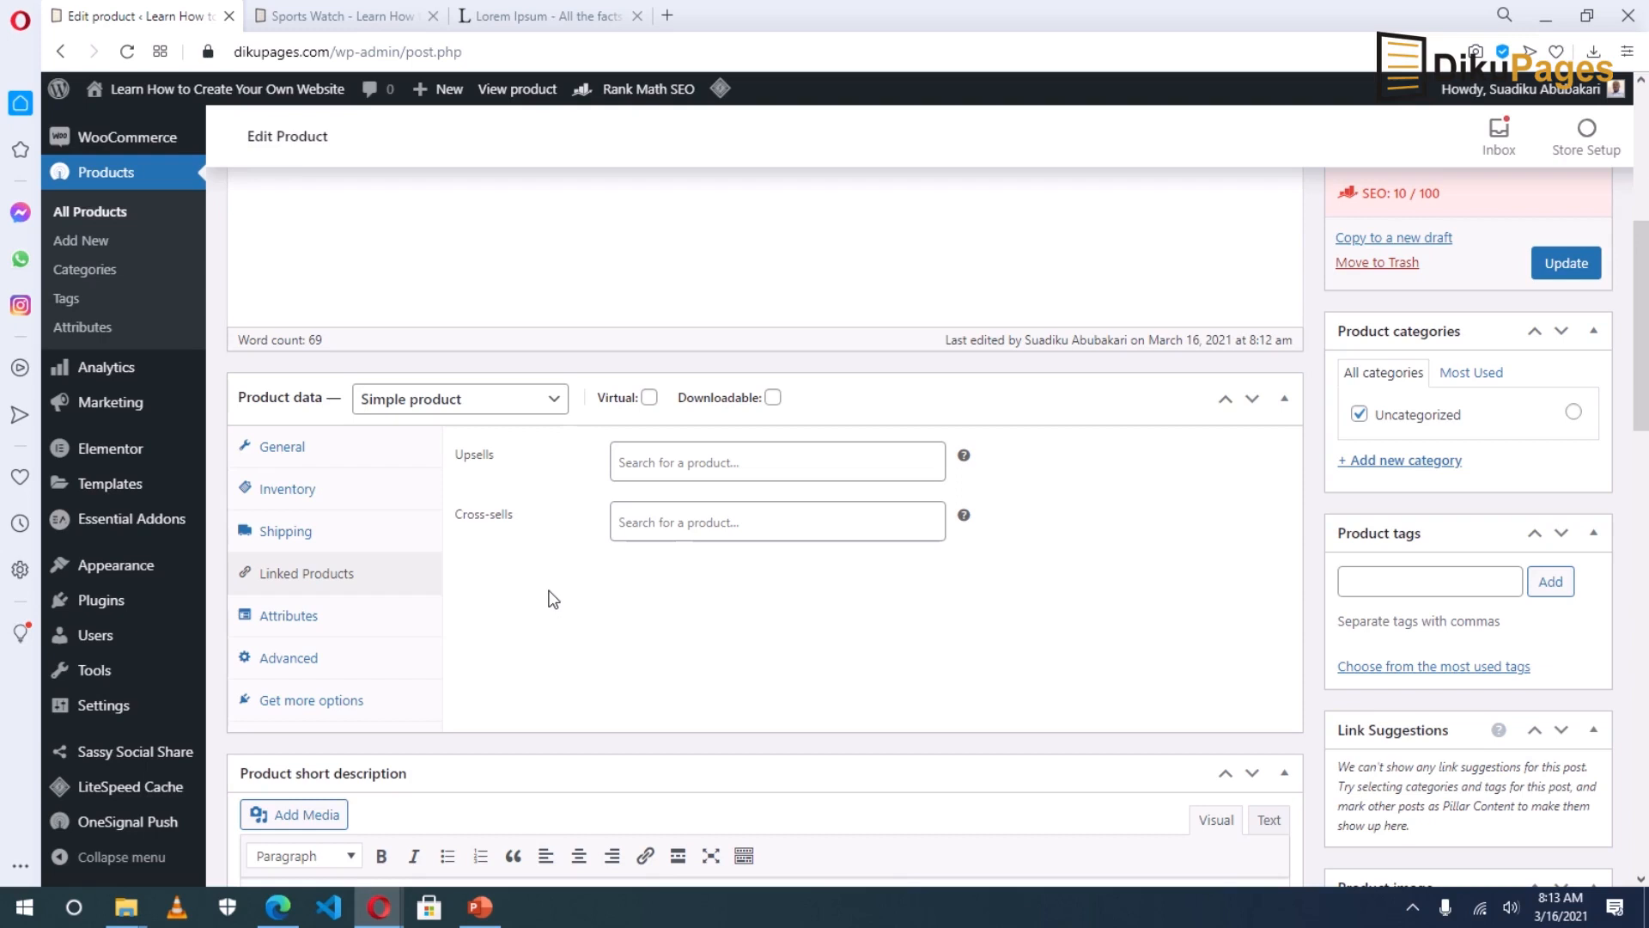
click(284, 624)
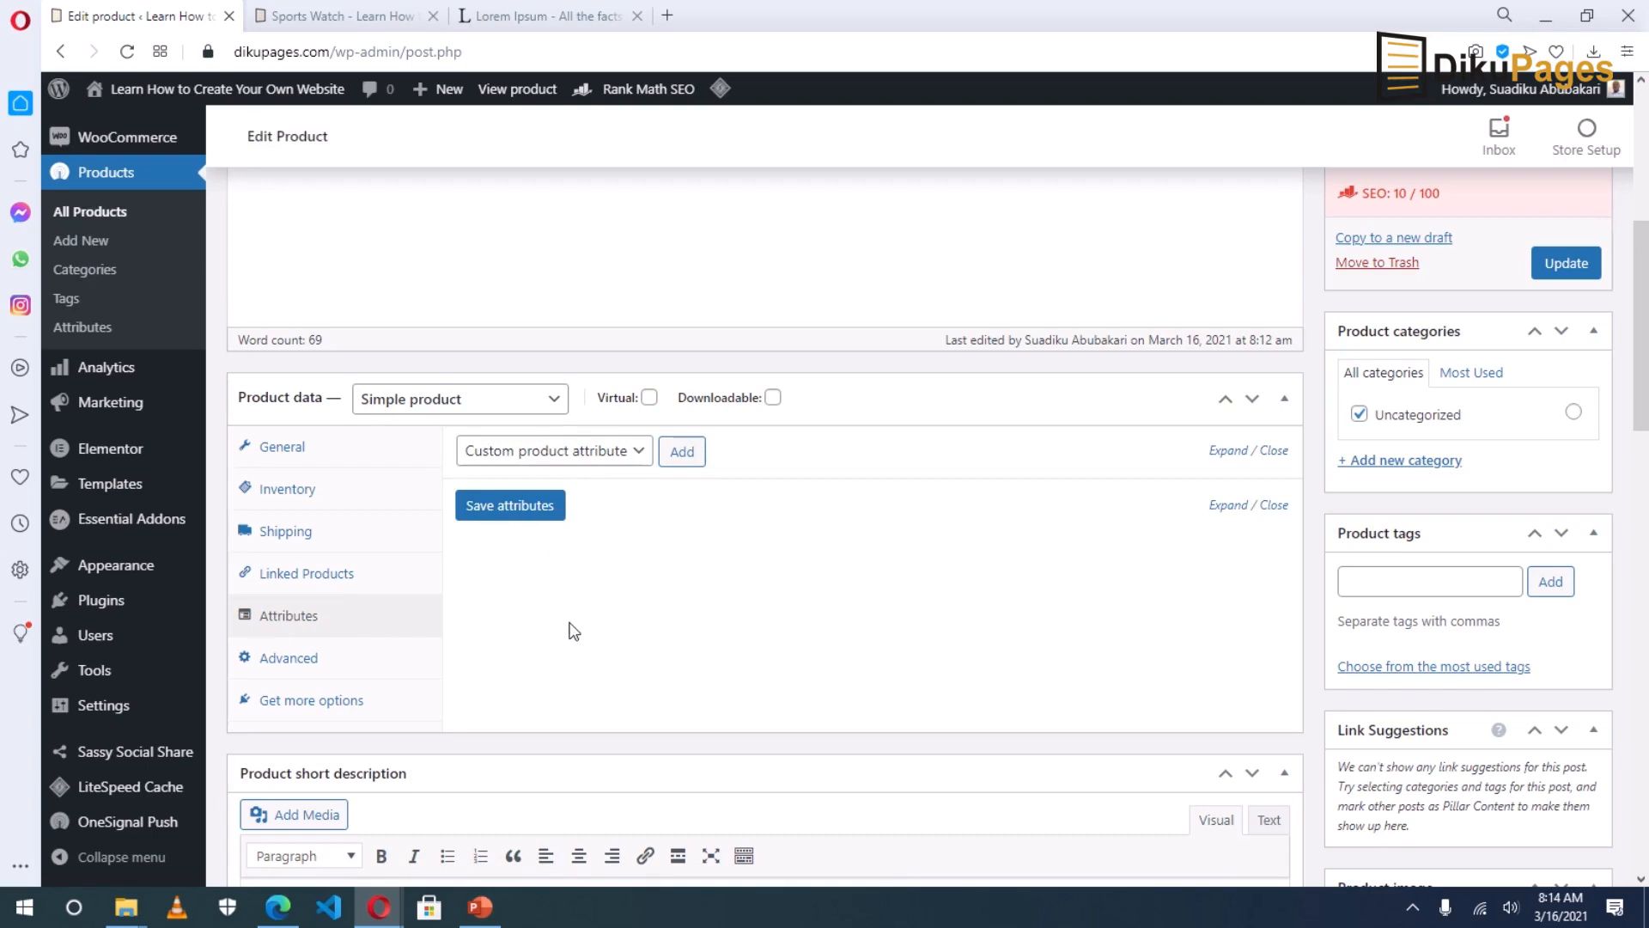
click(295, 663)
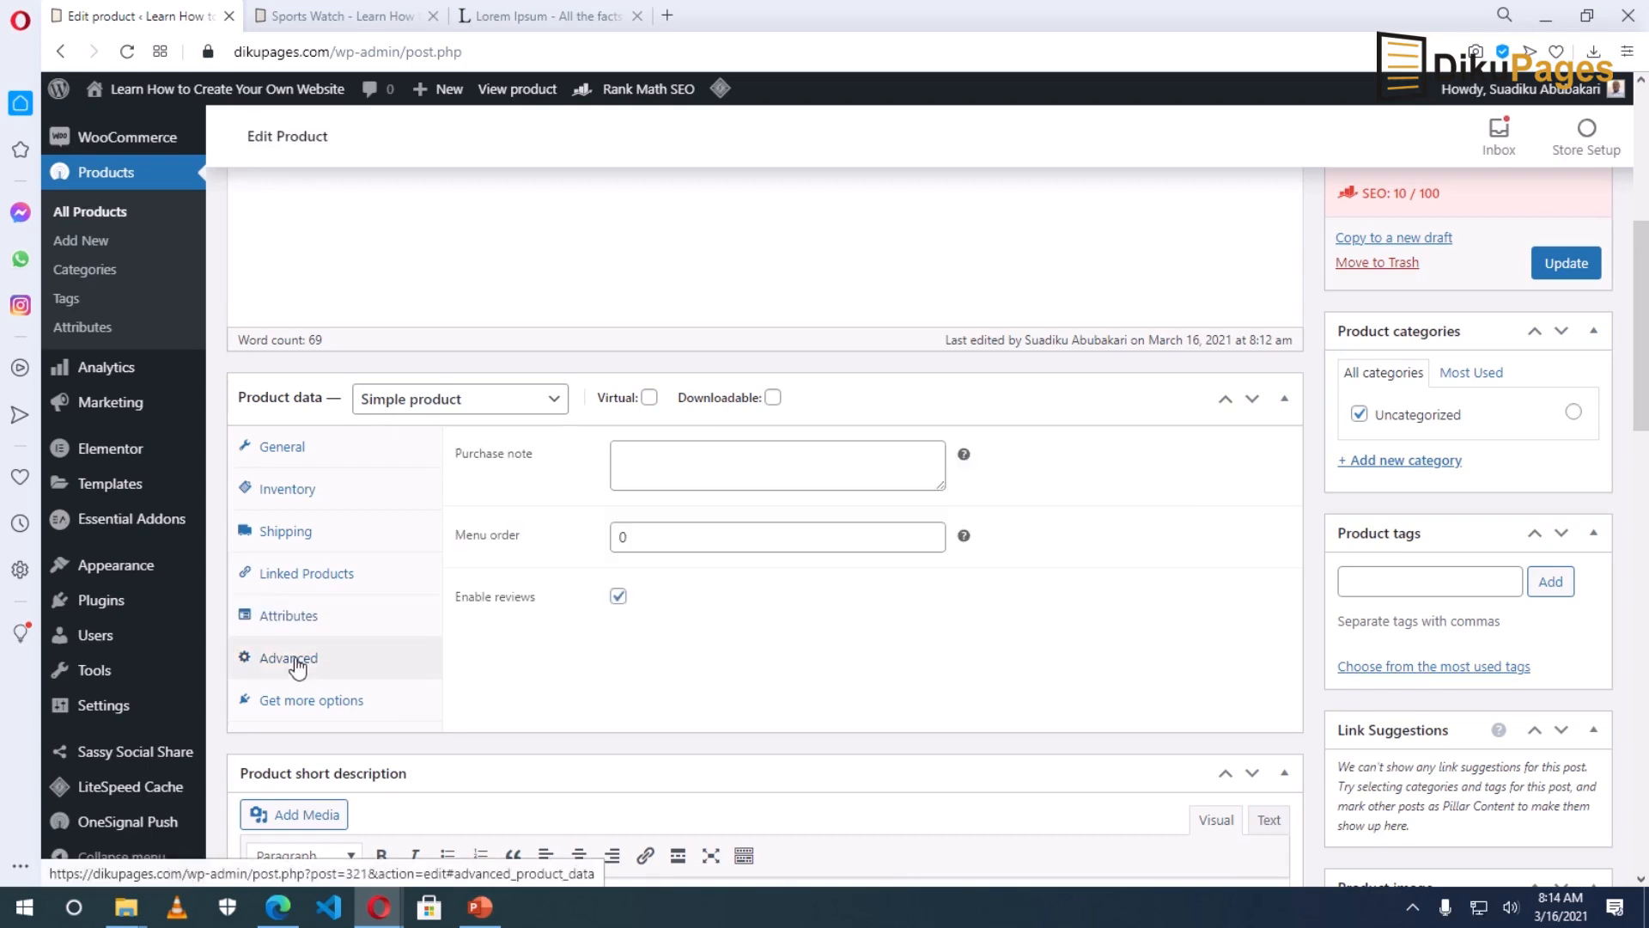
Step: Enter the purchase note "Thank you for your order. Very soon. I'll get your Sports Watch" in the product's advanced settings
click(660, 460)
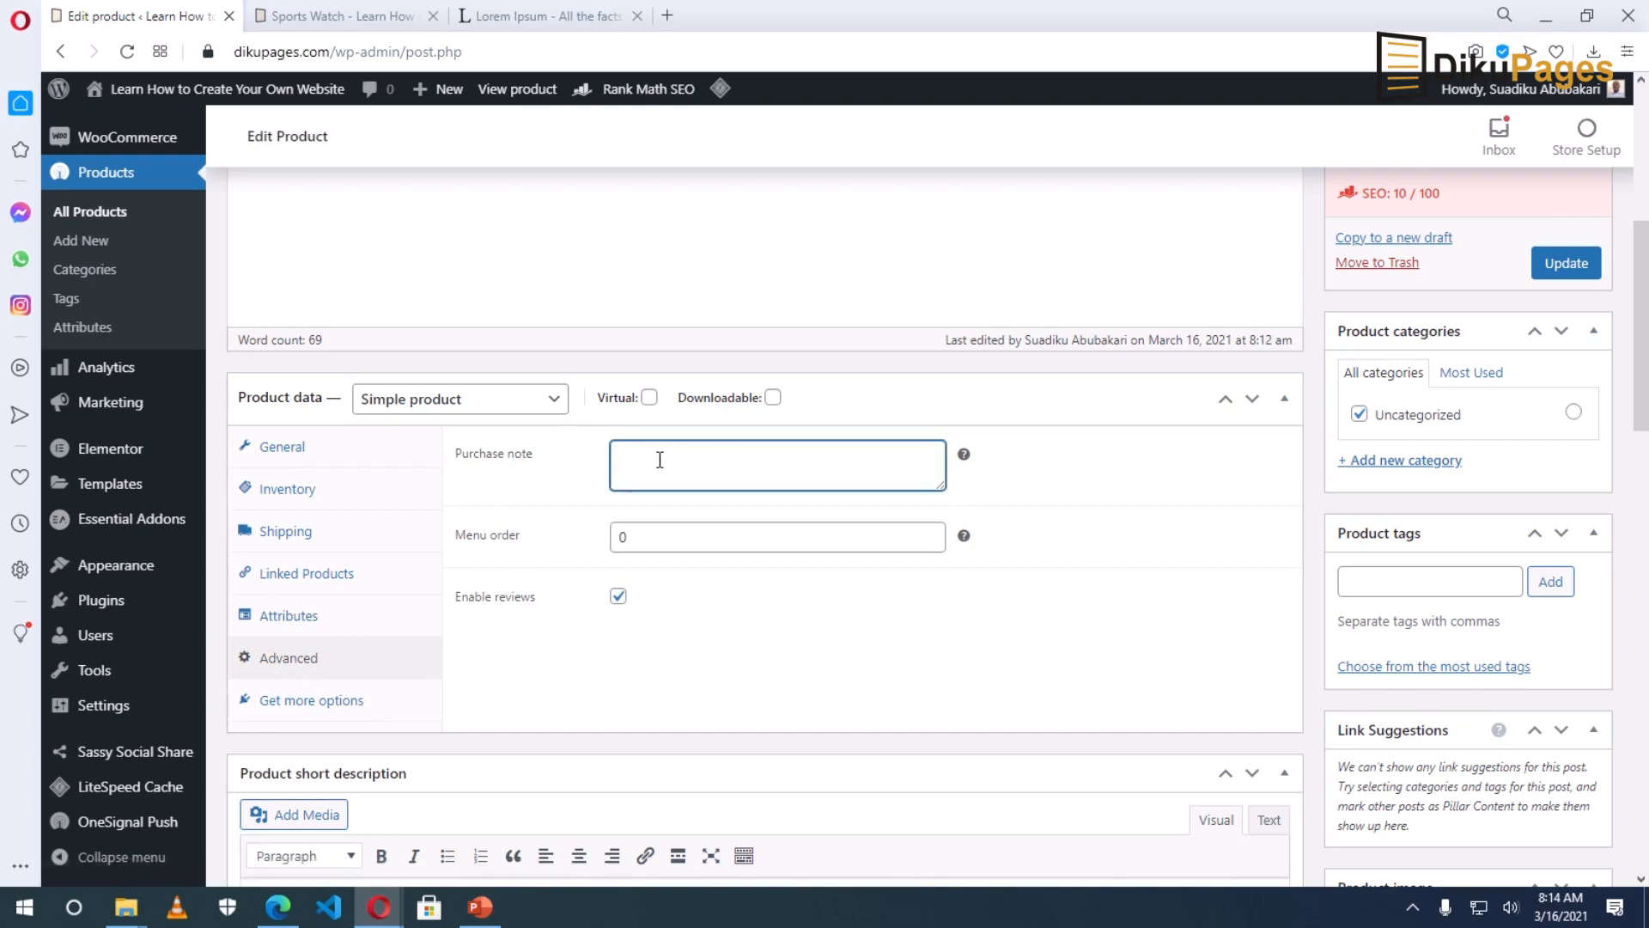
text(Tha)
text(nk you)
text( for your )
text(or)
text( order)
text(. Very so)
text(on )
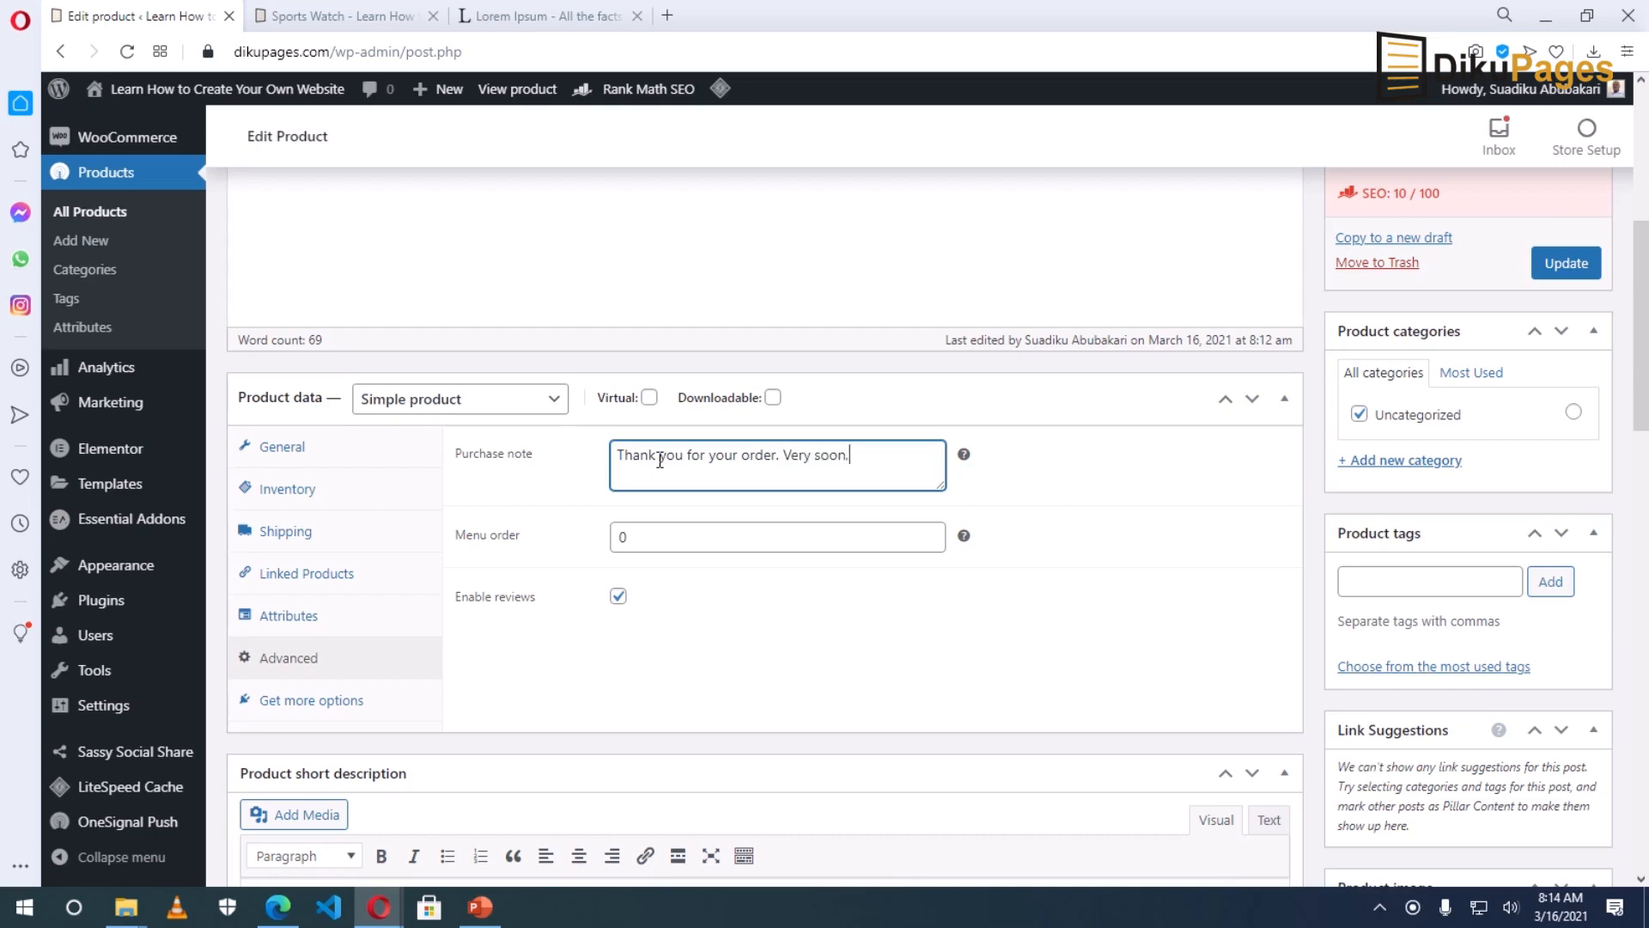
text(, I'll get your Sports Watch)
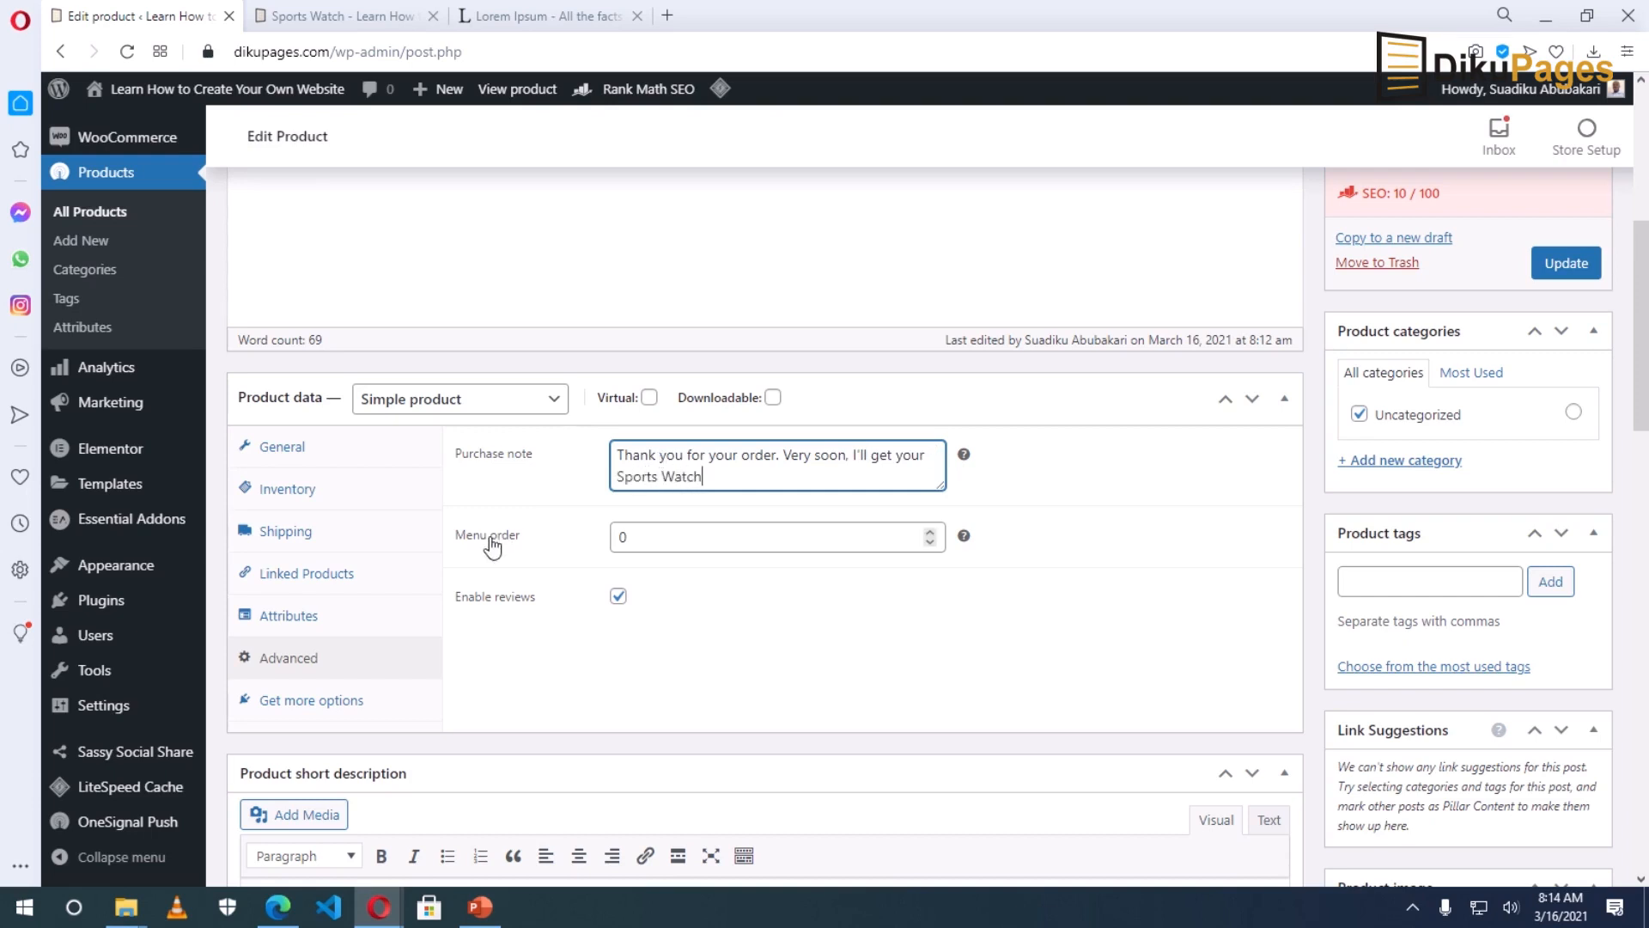
Step: Review the menu order setting and the recommended extensions in the product data
click(677, 539)
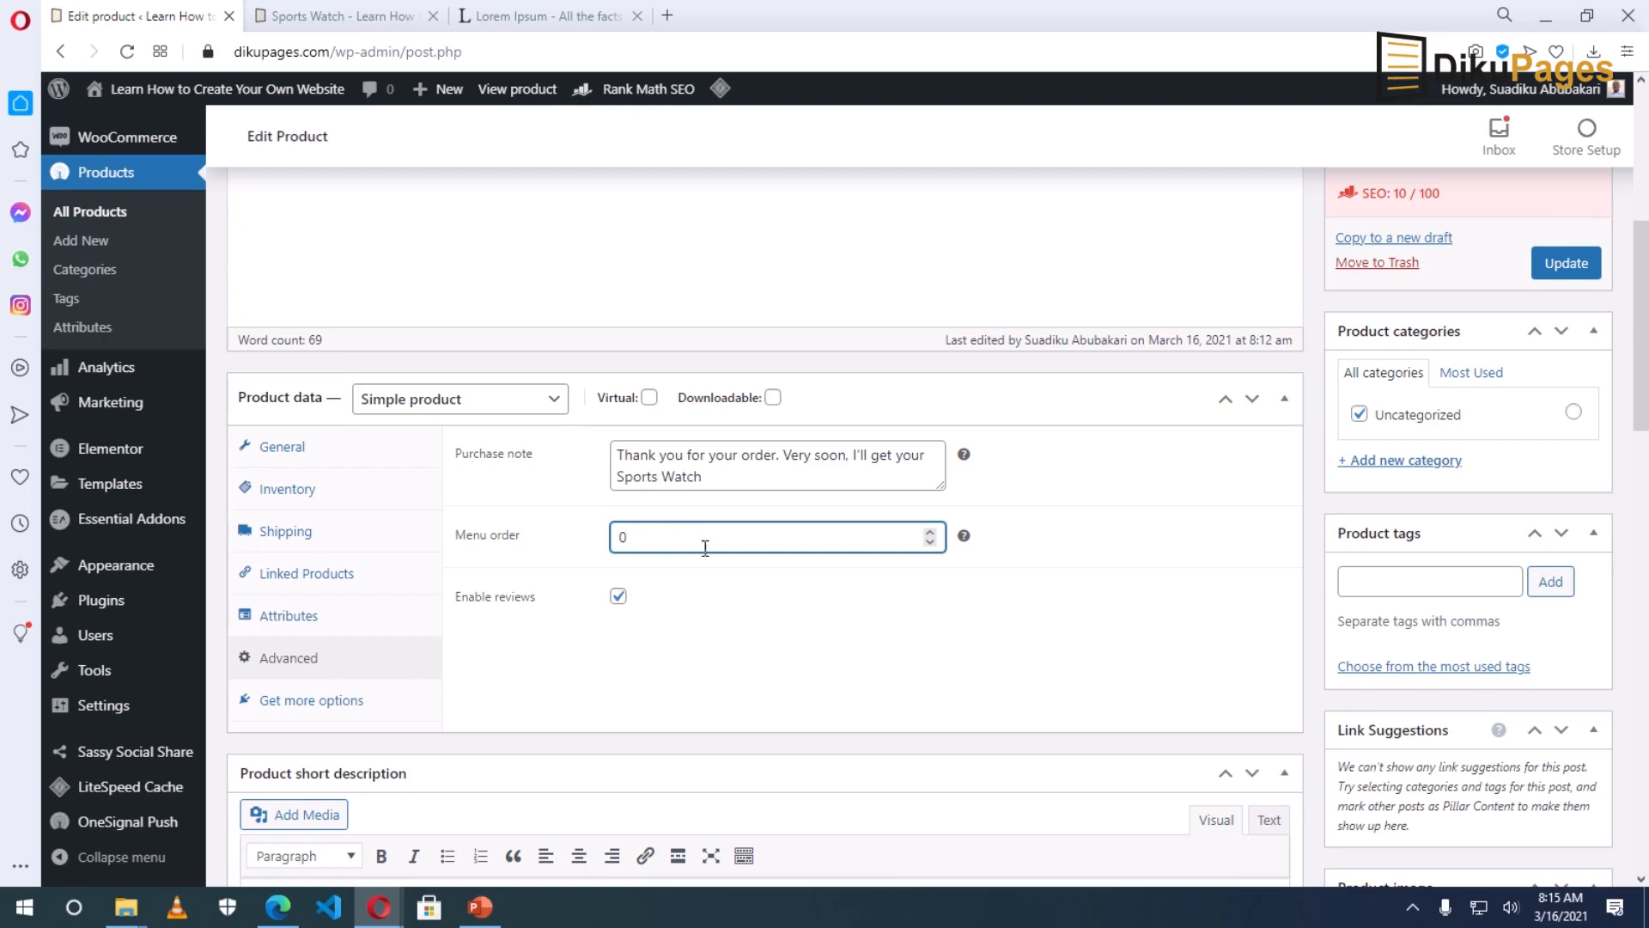
click(313, 702)
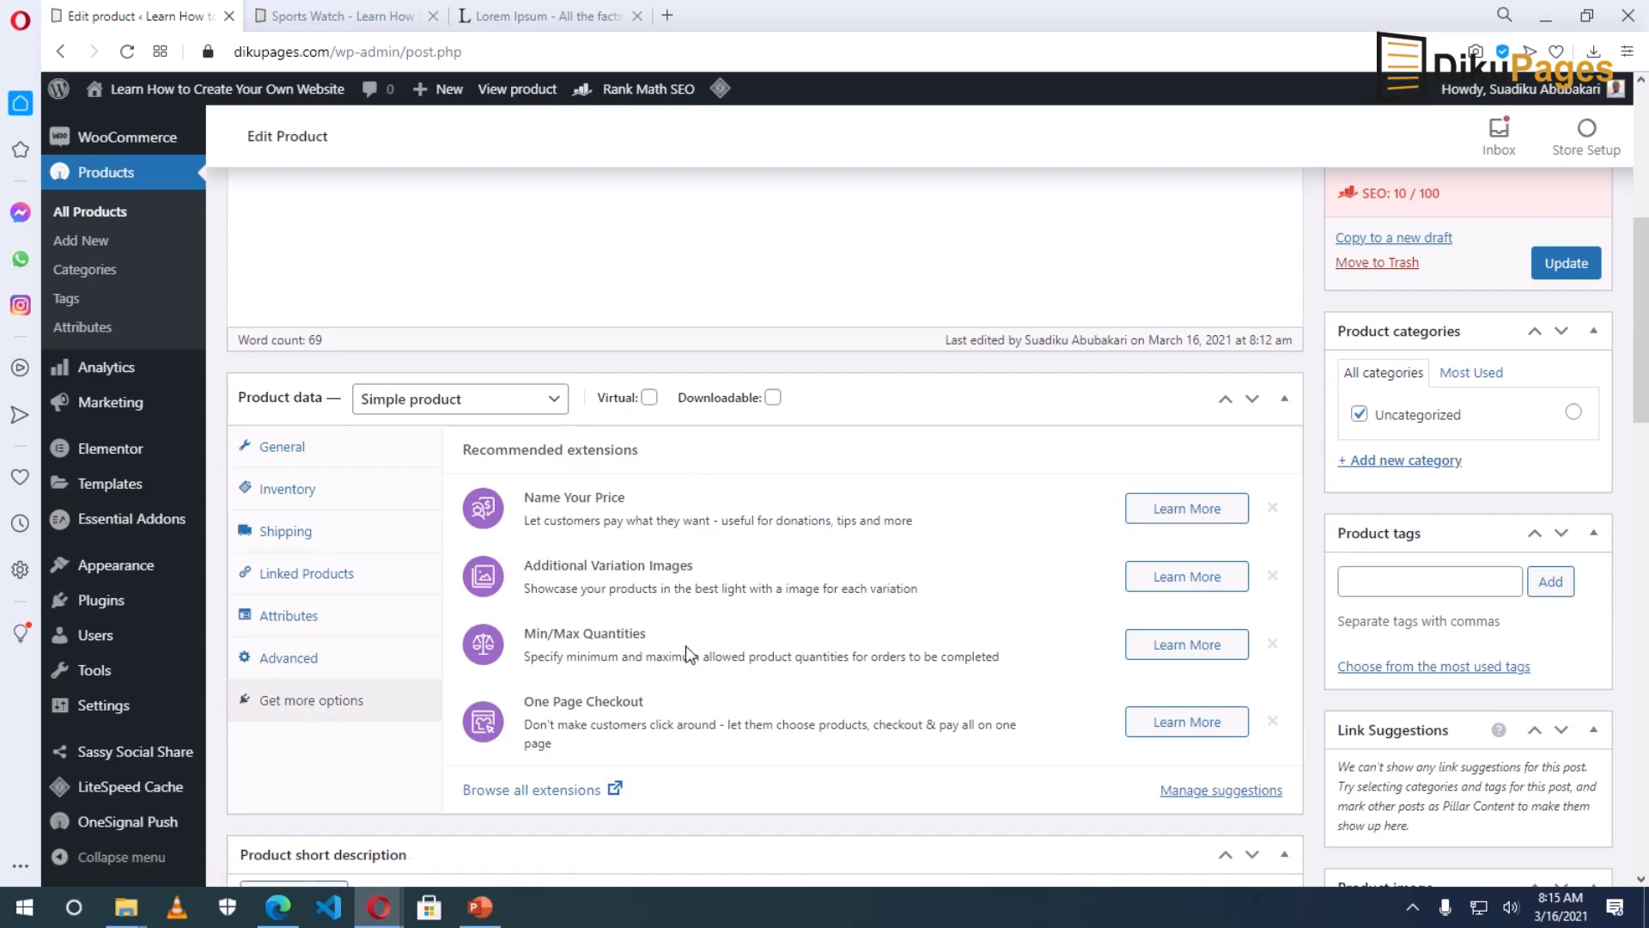
scroll(876, 691, down, 1)
Step: Check the description on the live page, then write the product short description "This is a quality sports watch that can last for years."
scroll(876, 691, down, 5)
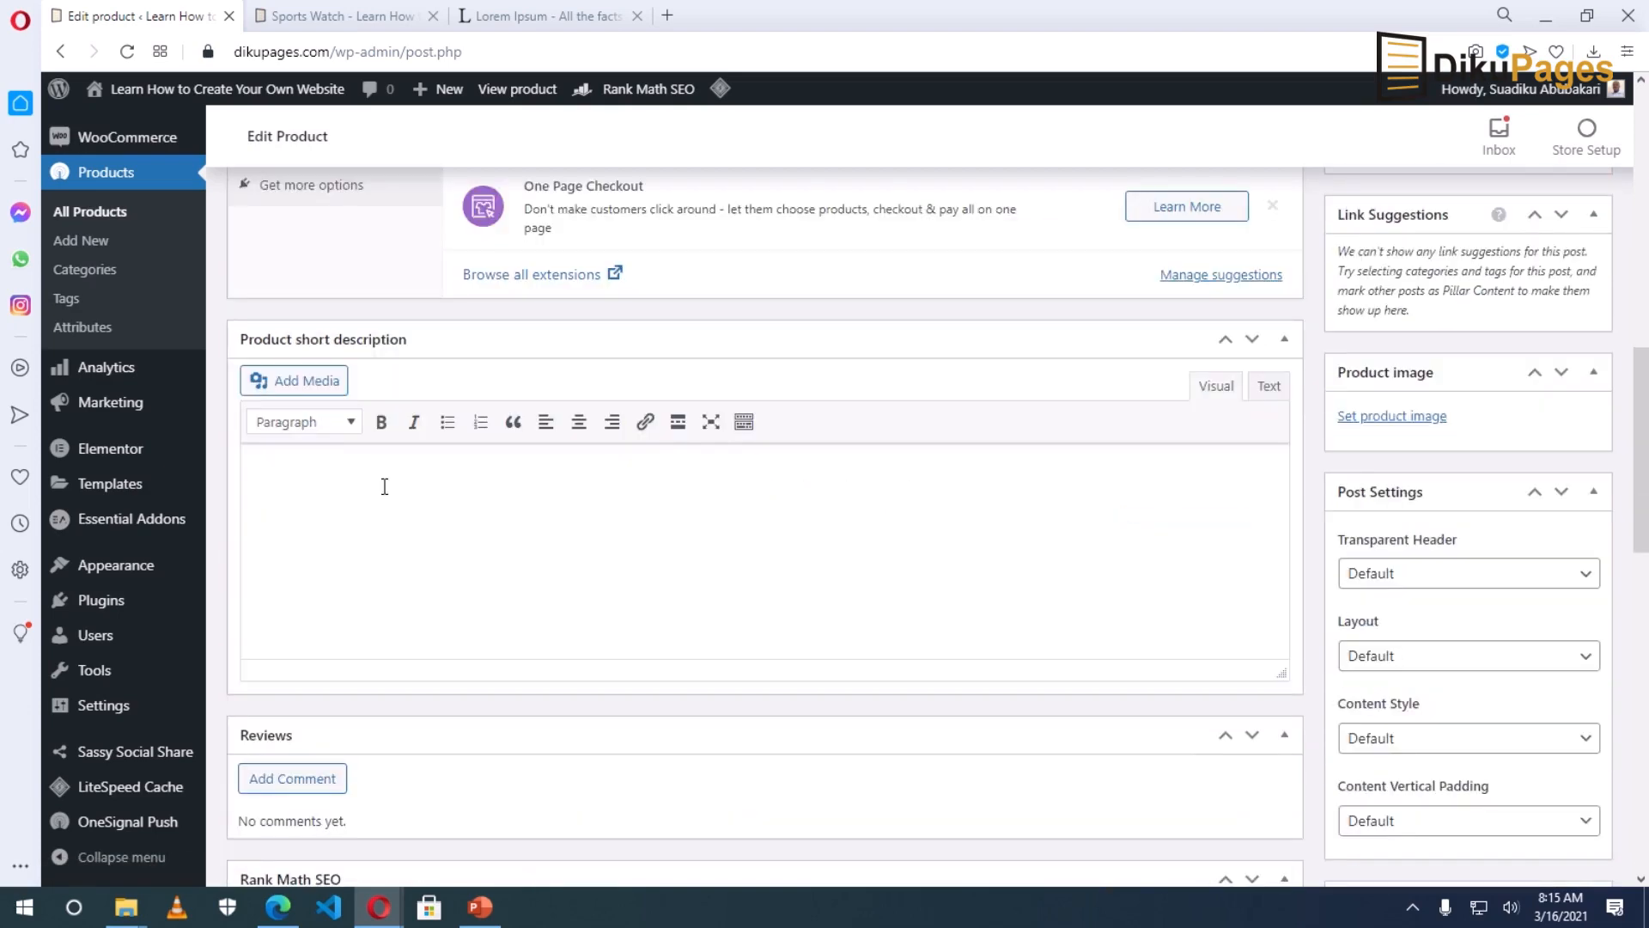
click(374, 531)
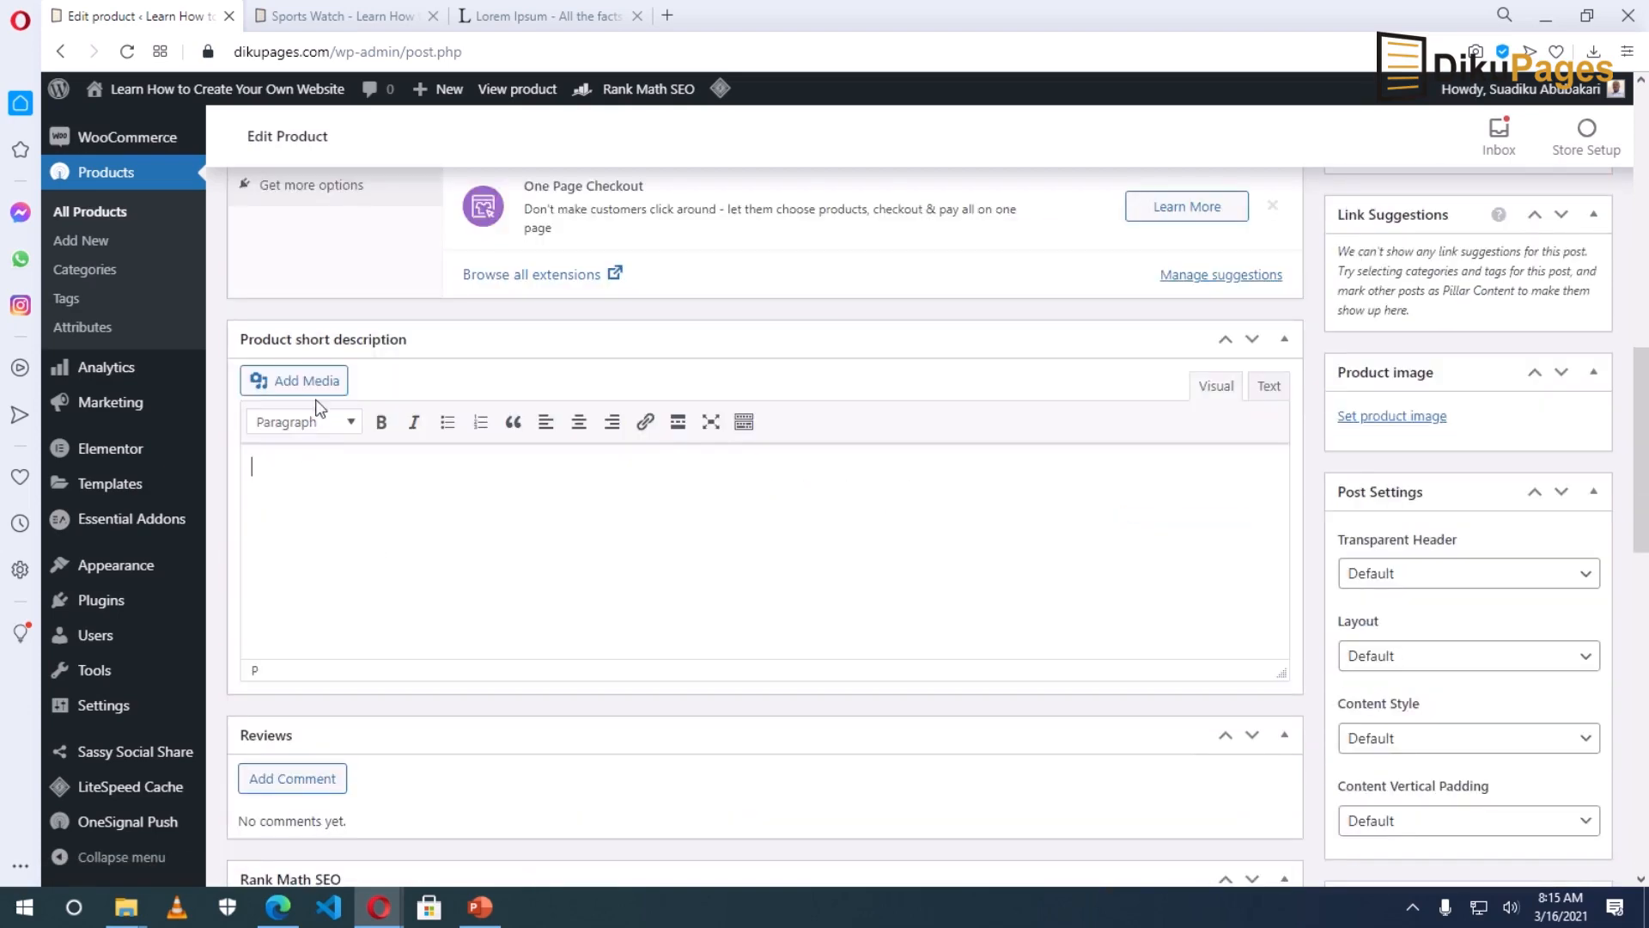
click(293, 17)
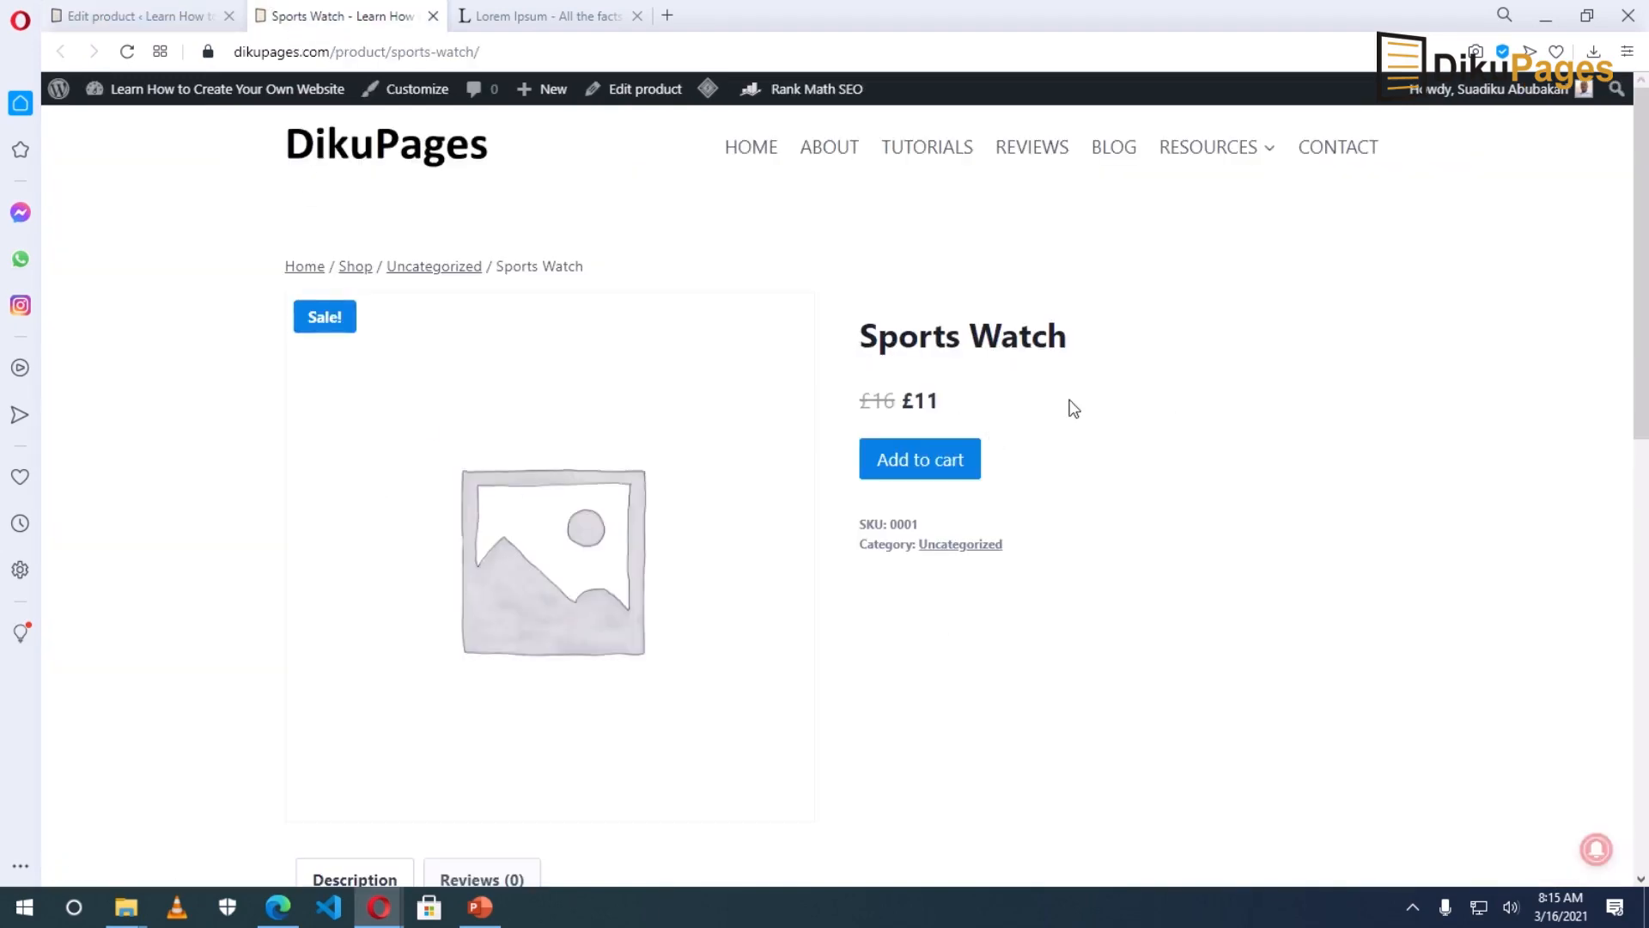
scroll(1013, 446, down, 5)
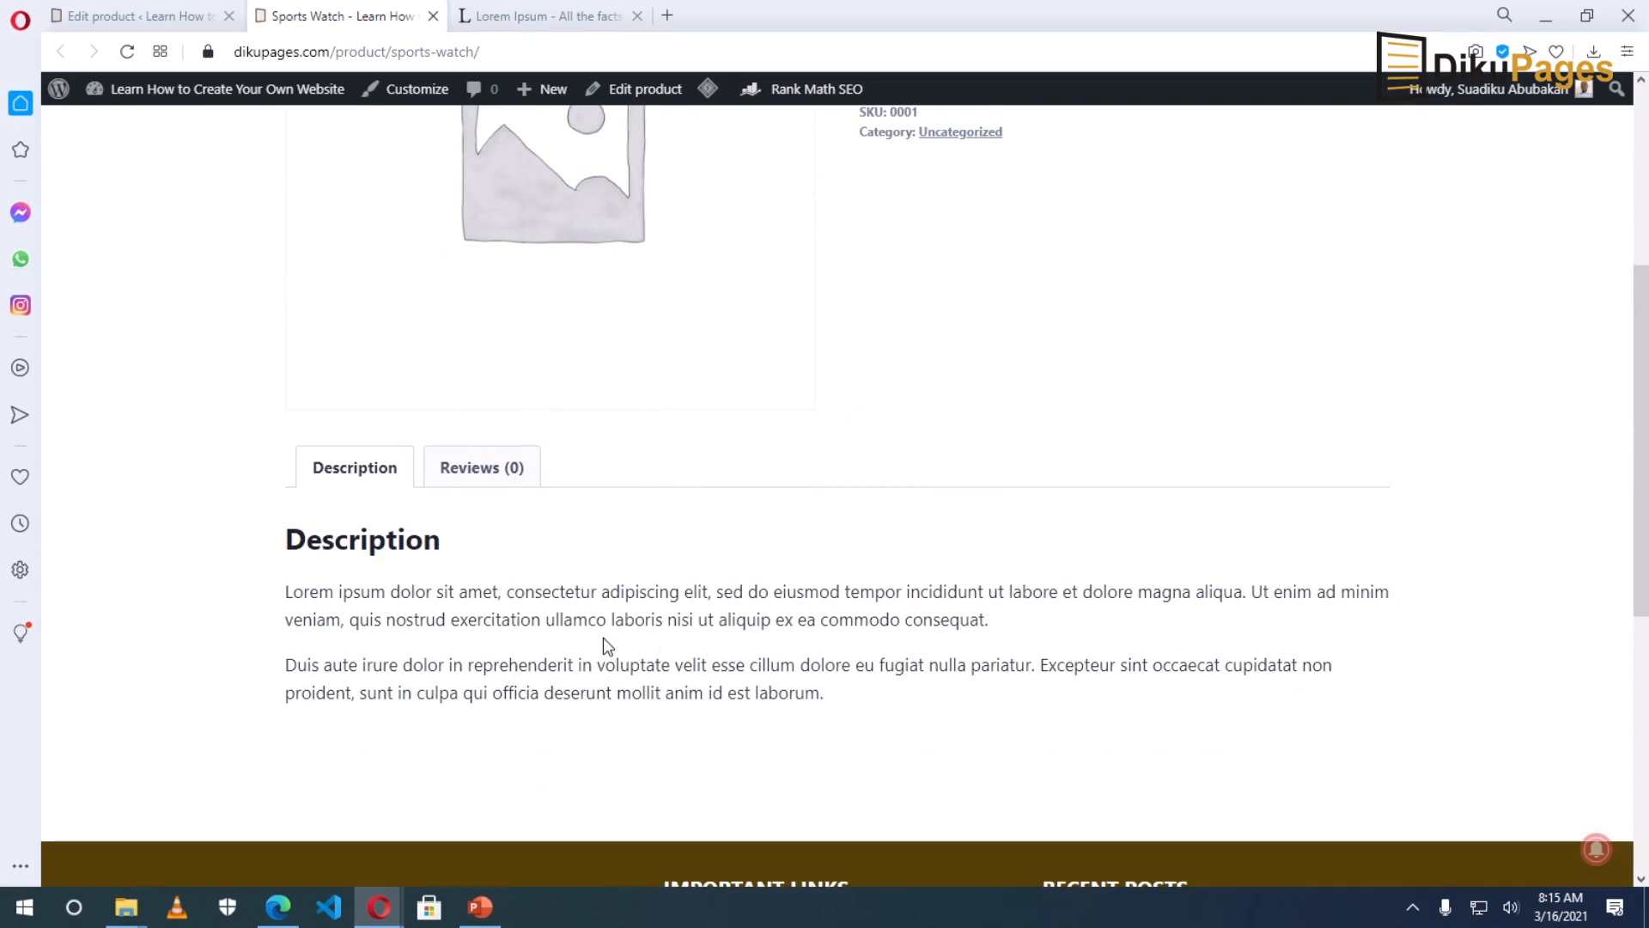
click(133, 16)
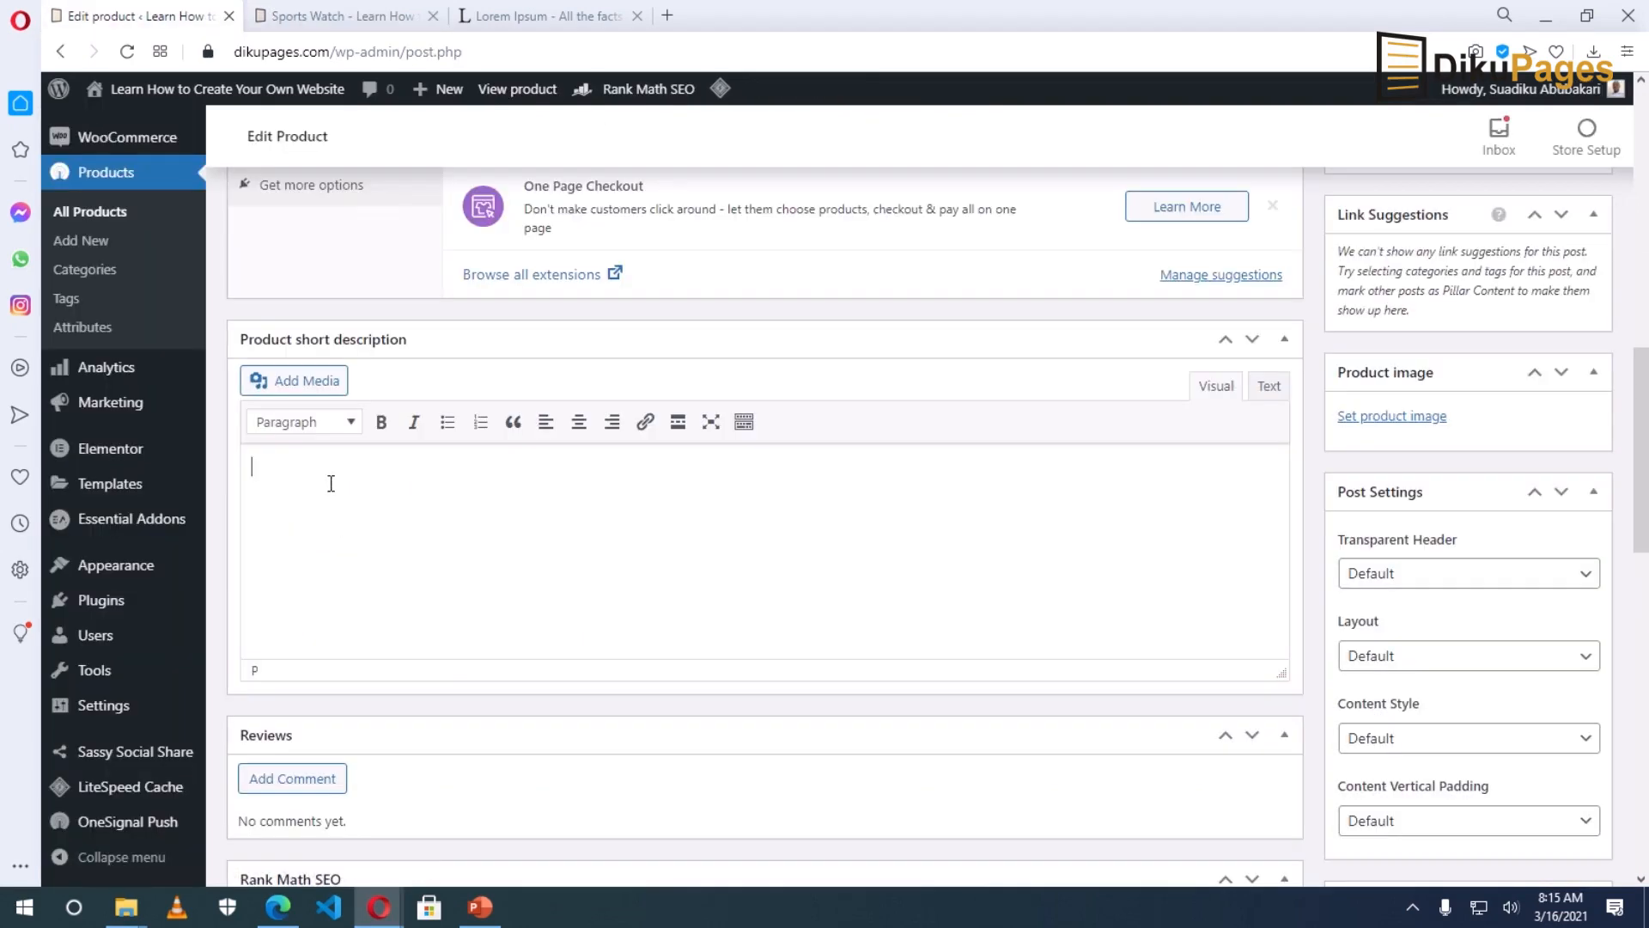
text(his issquality sports watch that )
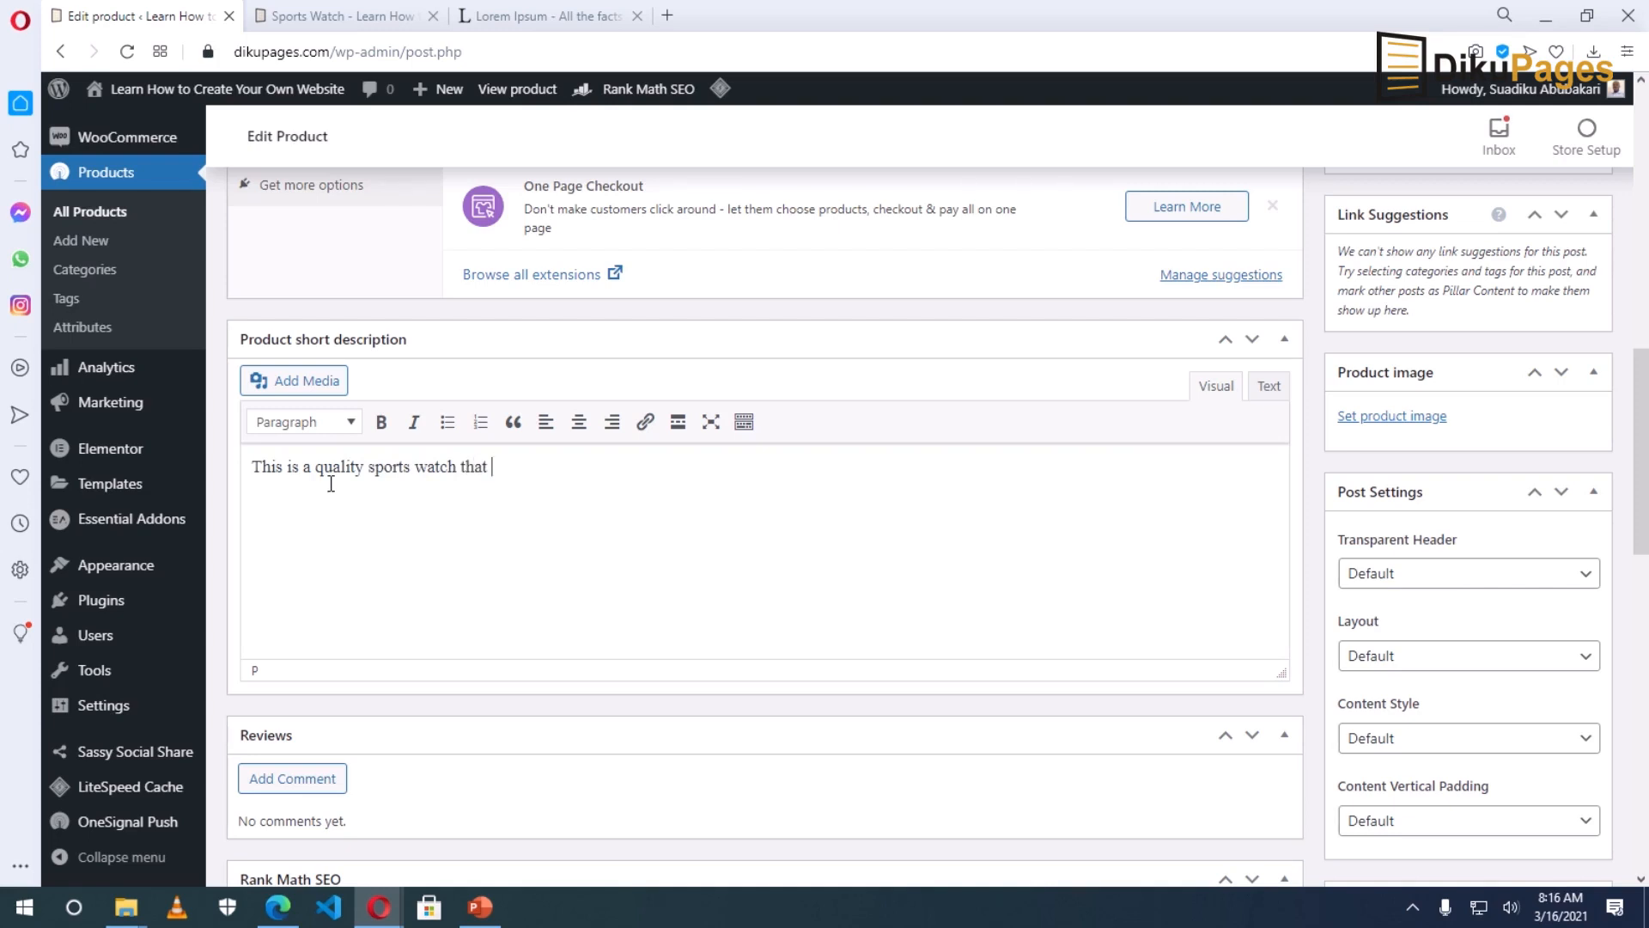
text(can last for years.)
Step: Save the product update and check the title and short description on the reloaded live Sports Watch page
scroll(600, 537, down, 3)
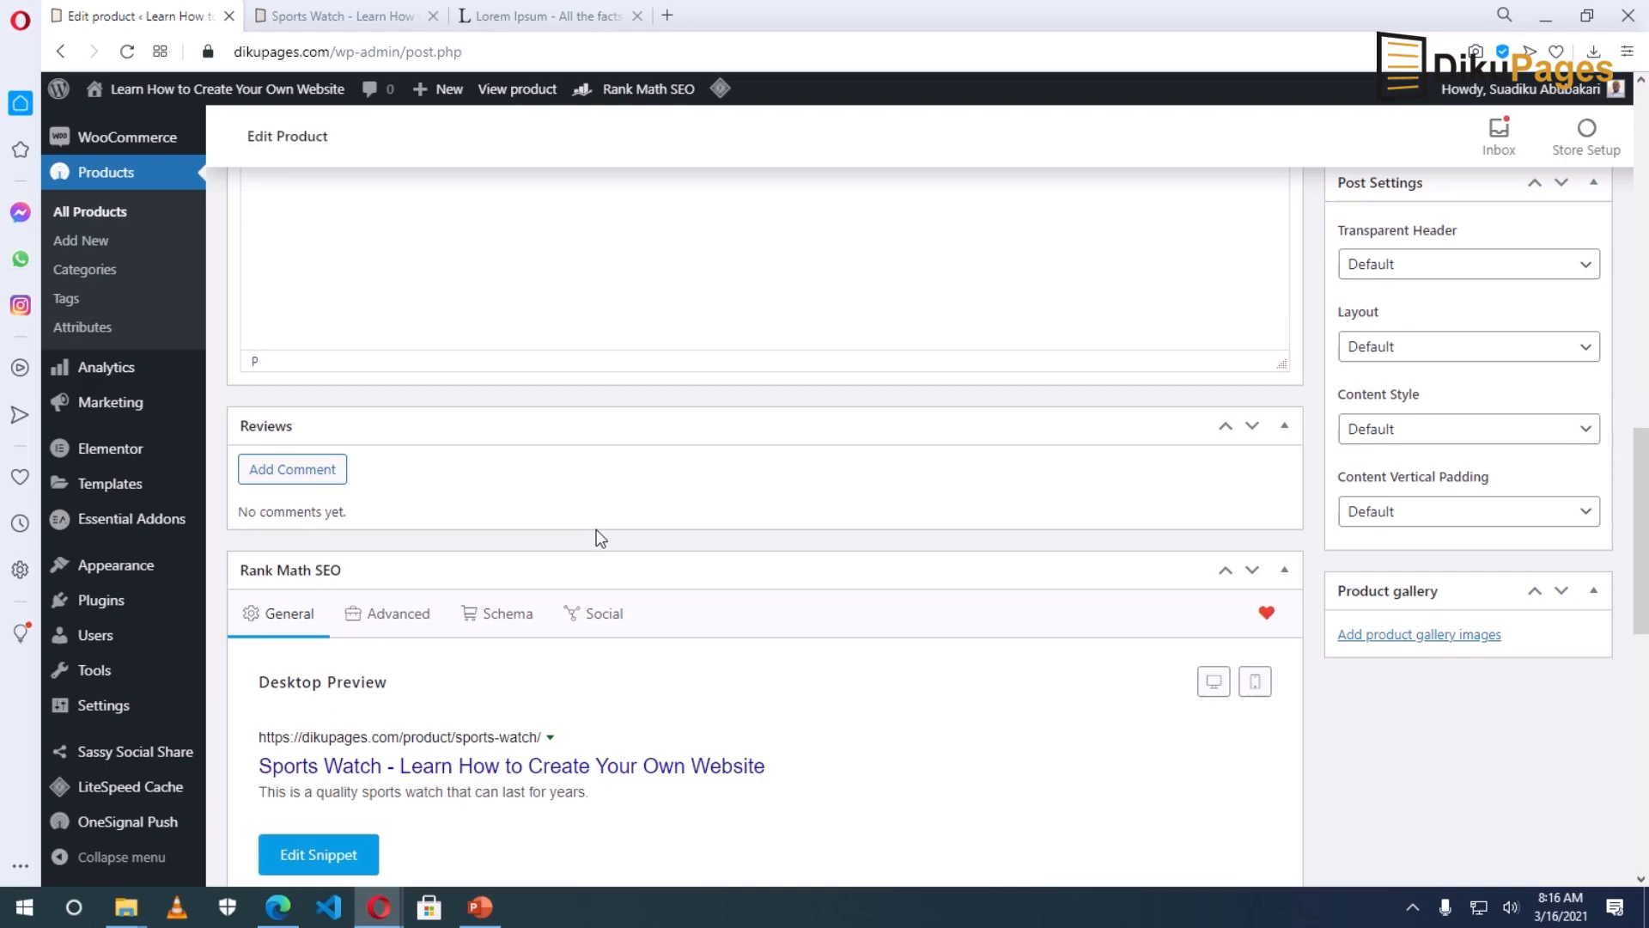
scroll(596, 537, up, 10)
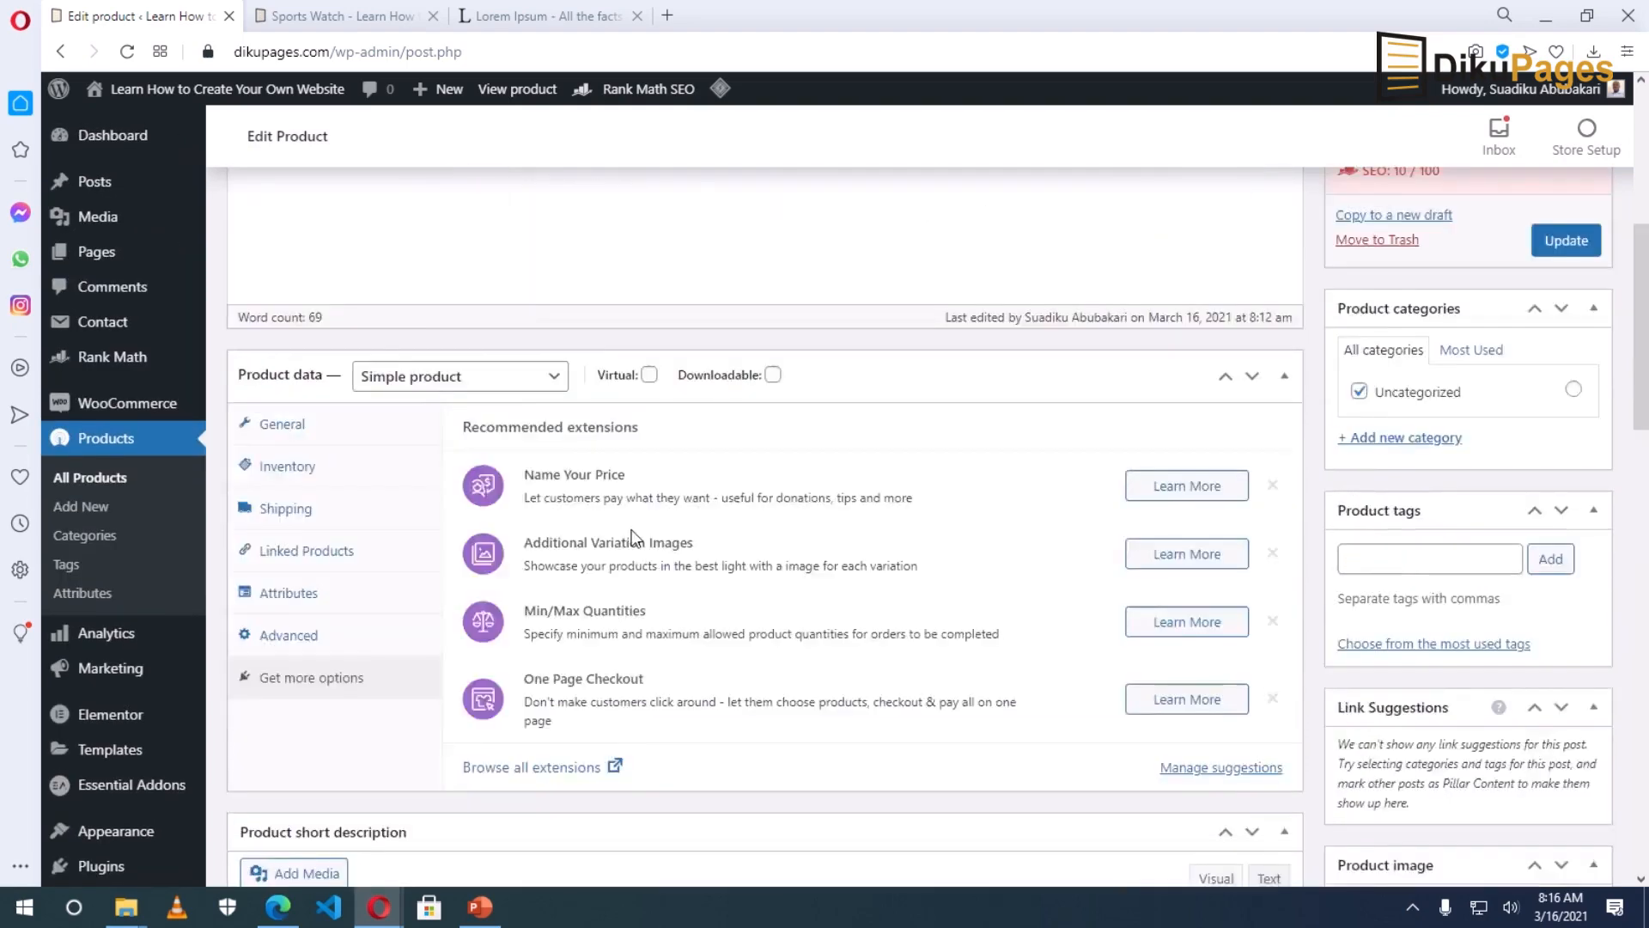
click(1563, 469)
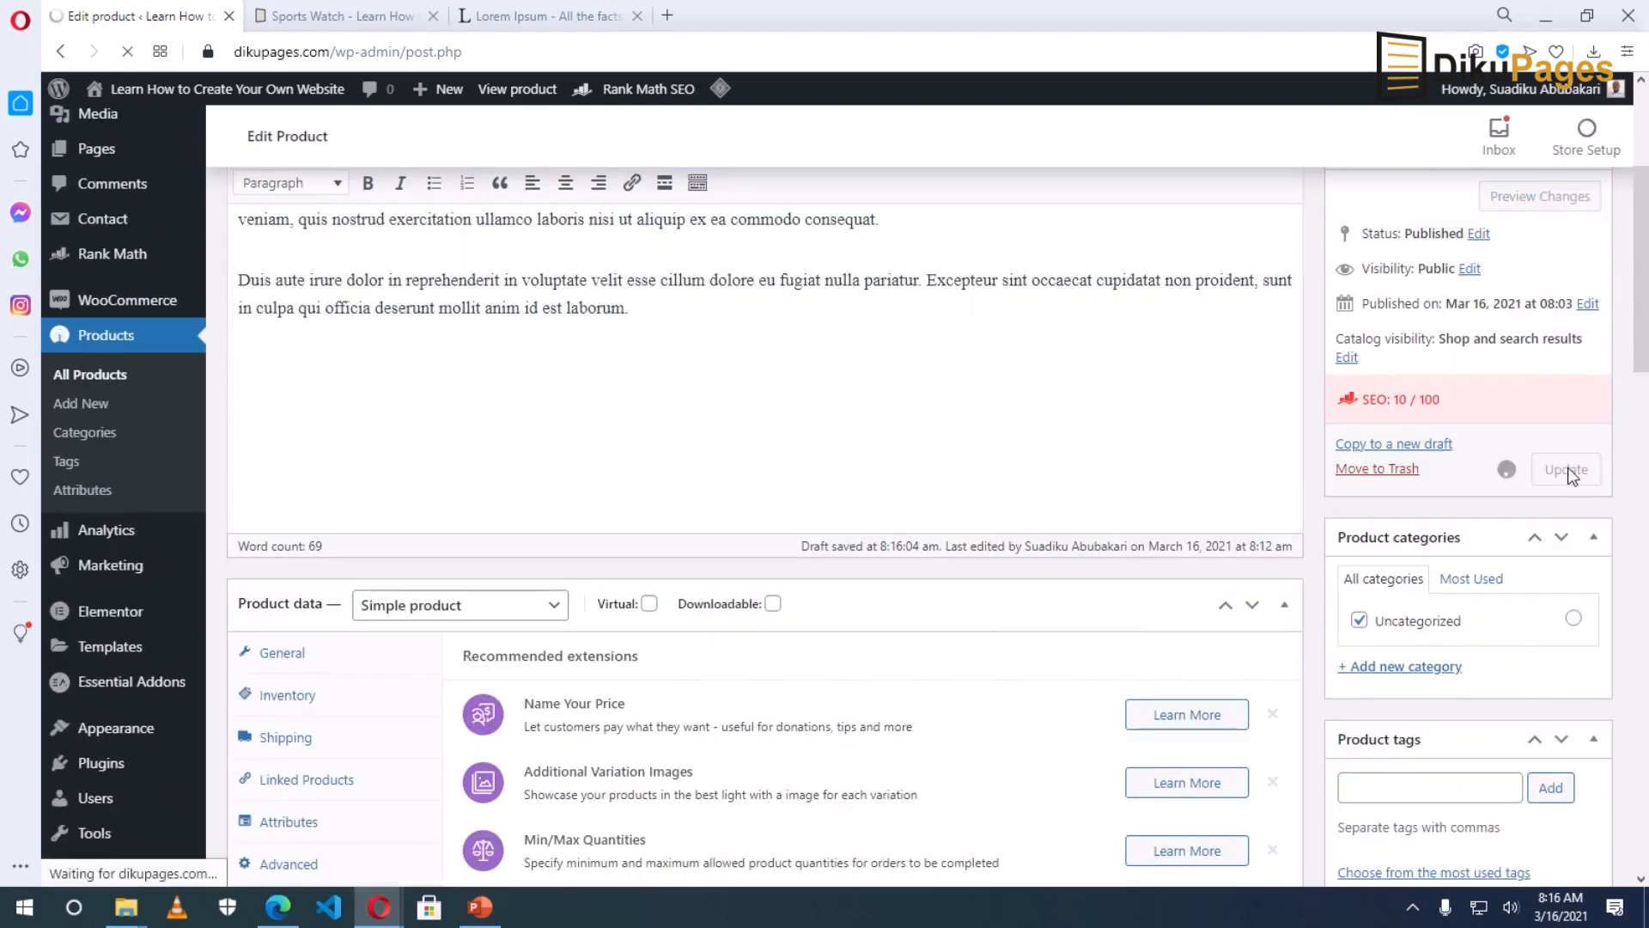
click(340, 16)
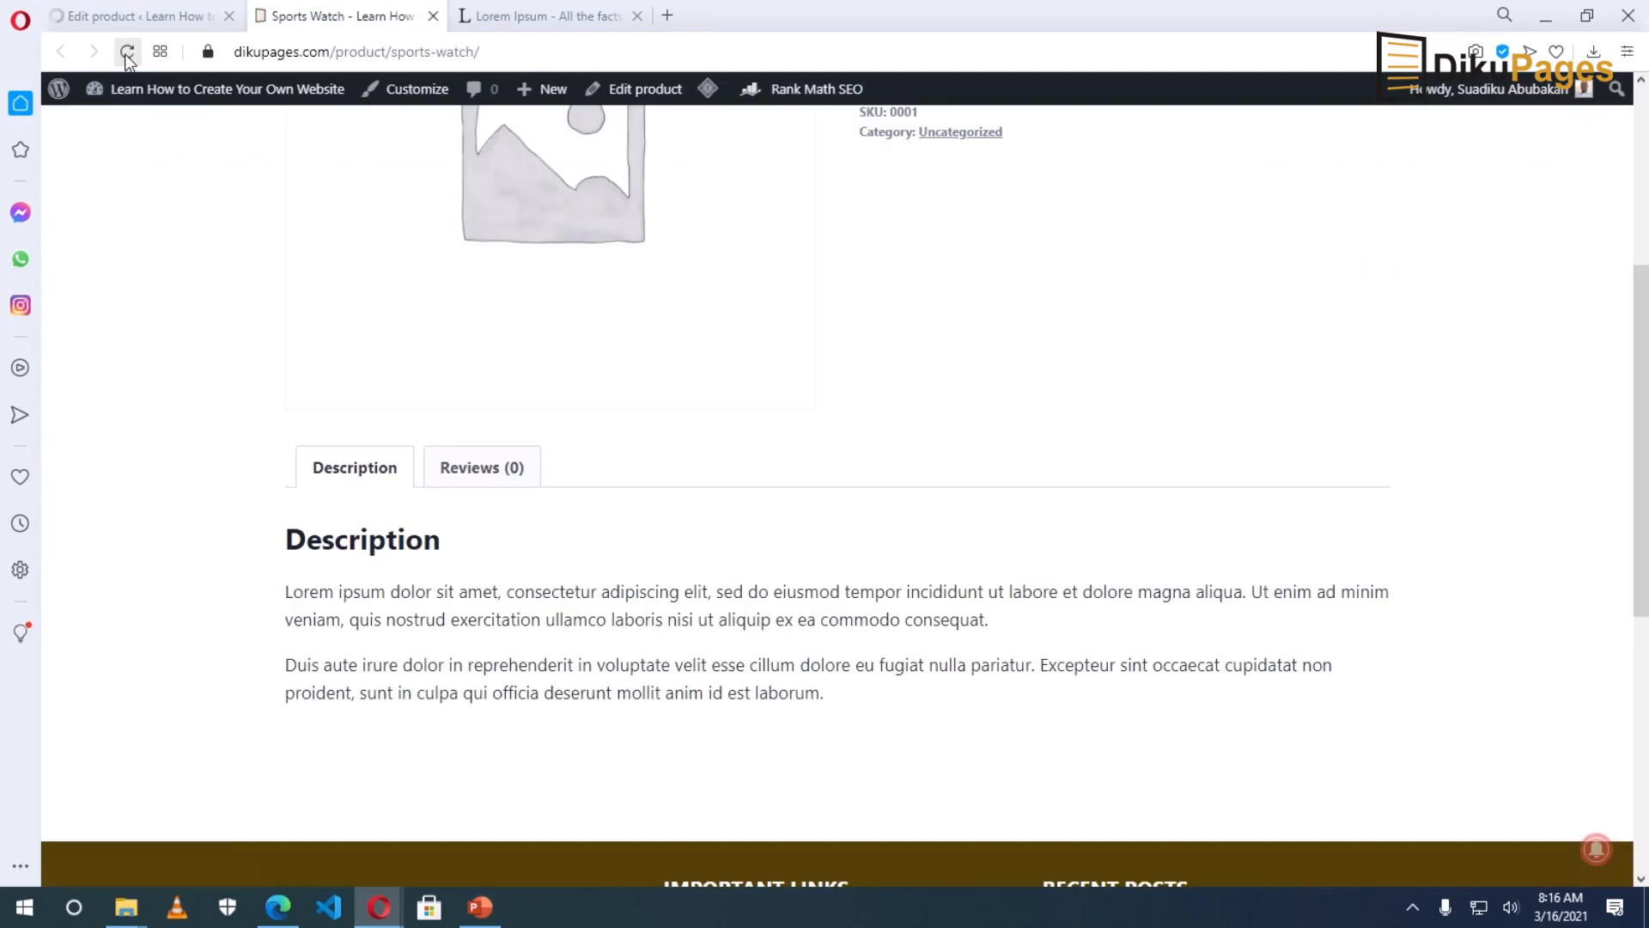
click(126, 53)
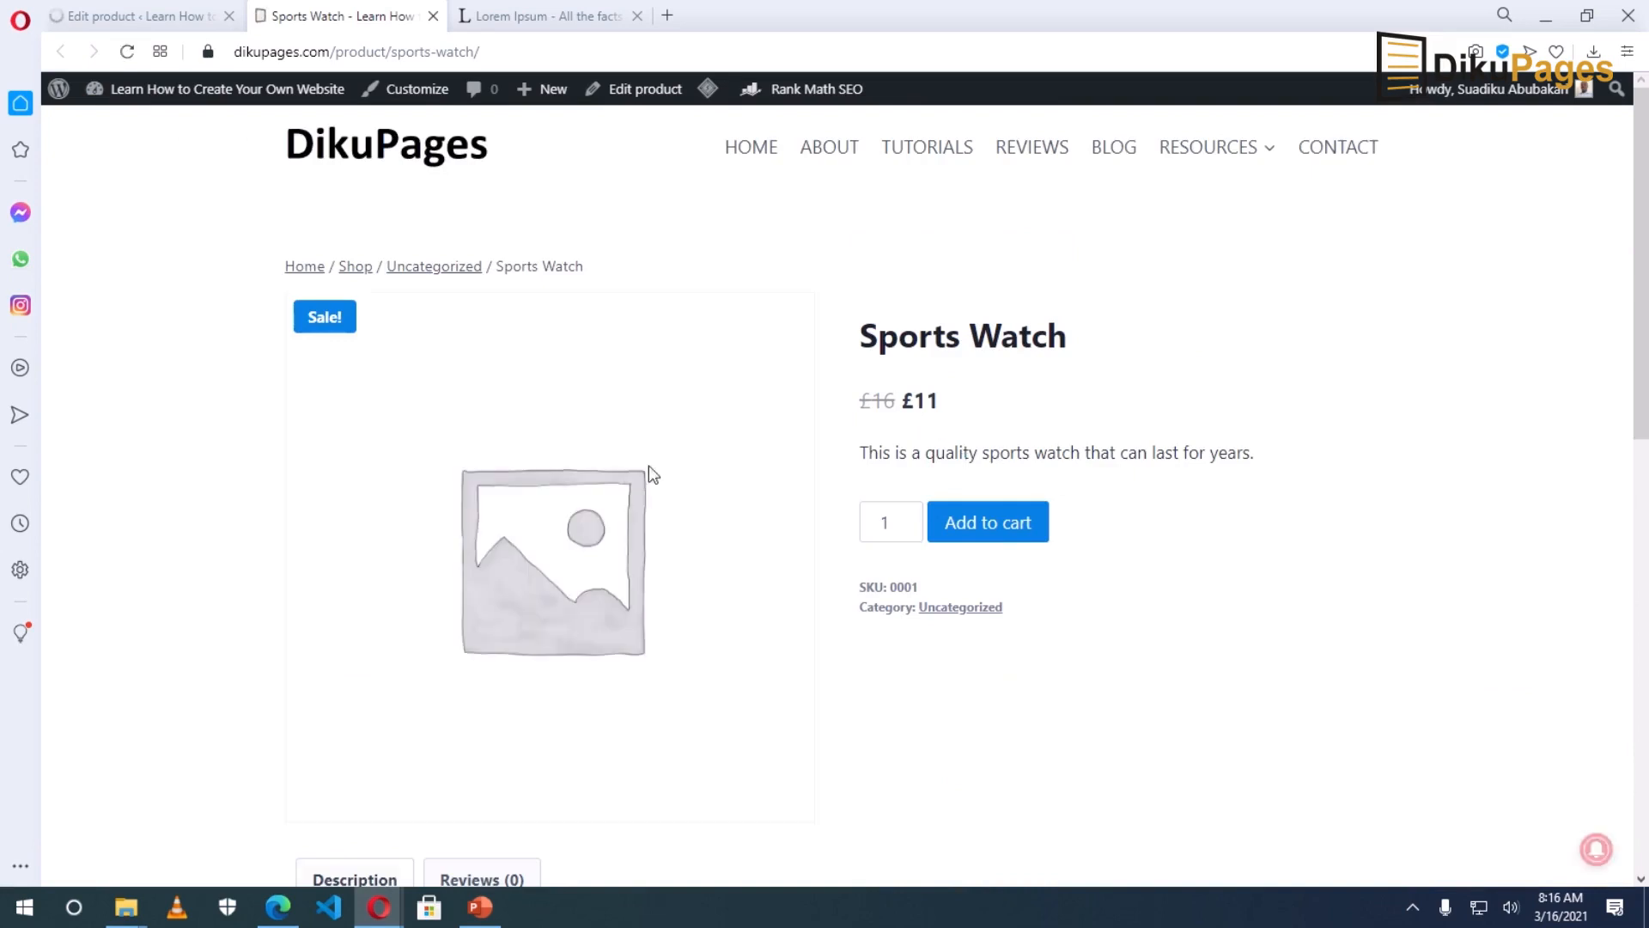
drag(861, 337, 1077, 341)
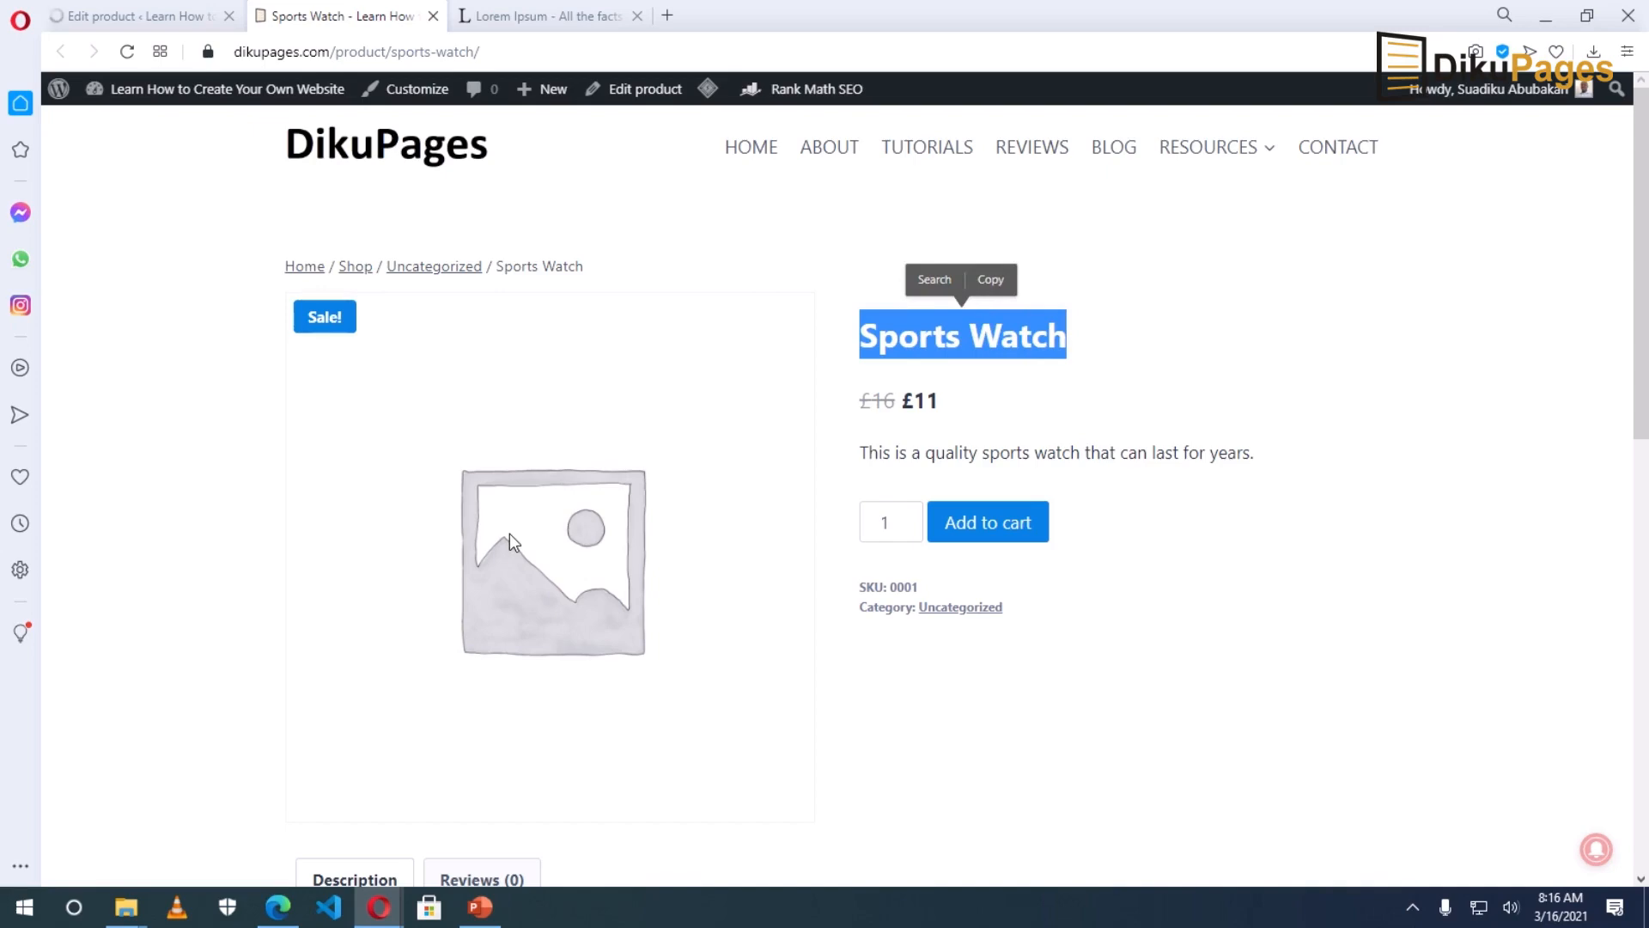
Step: Upload sports-watch-1 from the Products folder in Documents > dikupages files through the product image dialog
click(131, 19)
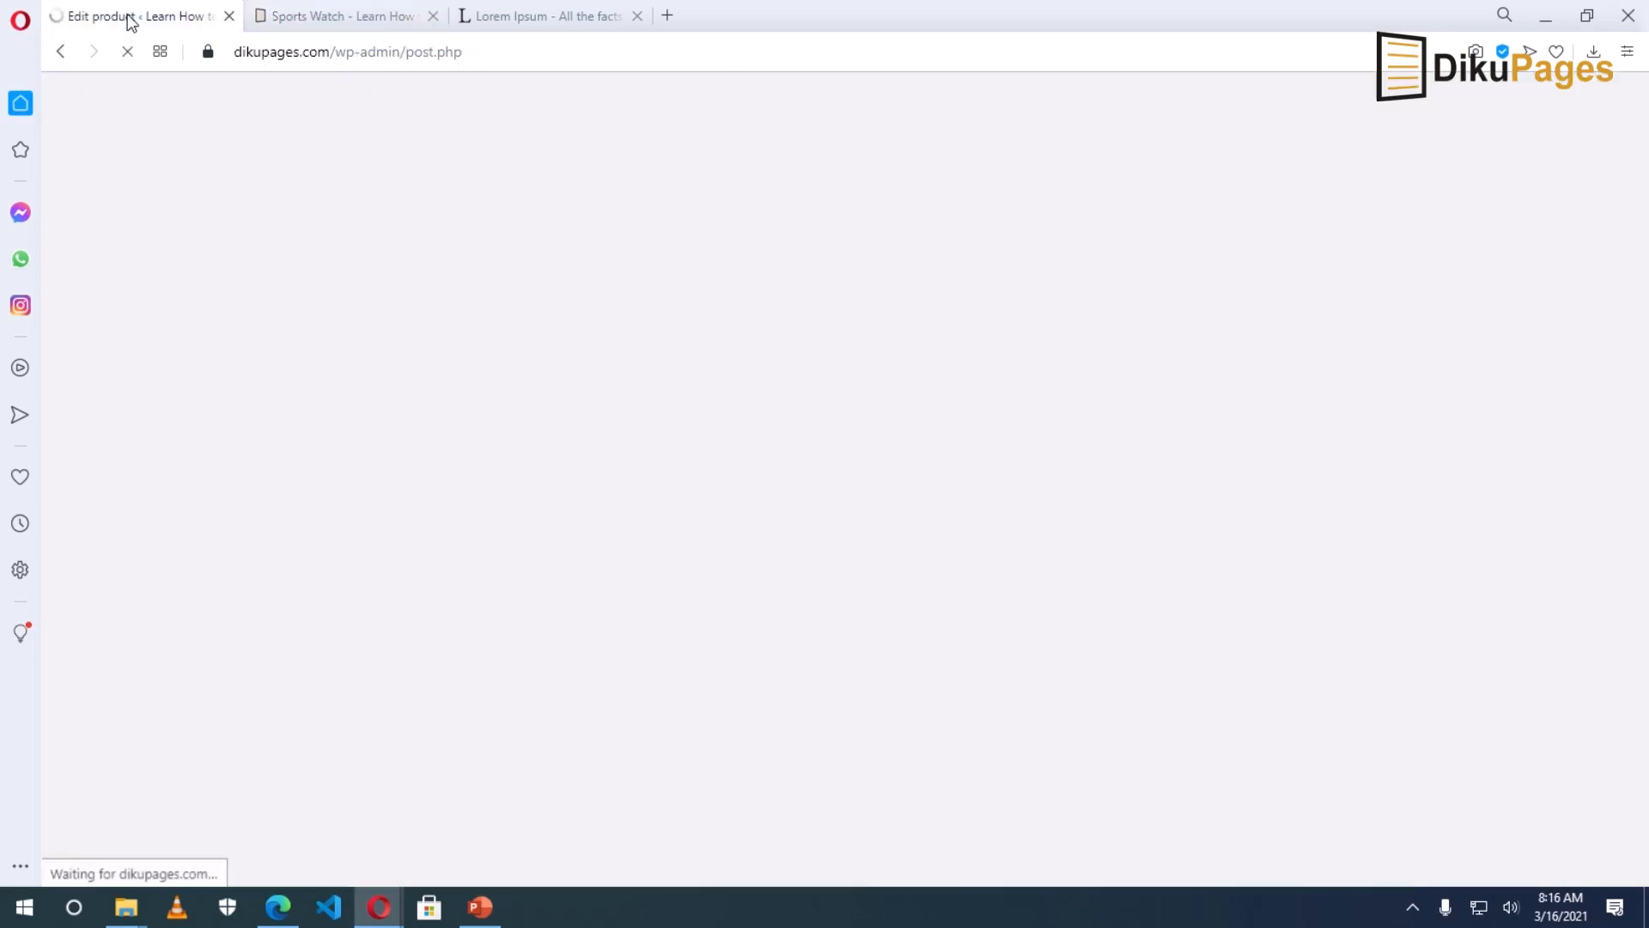
scroll(1188, 533, down, 10)
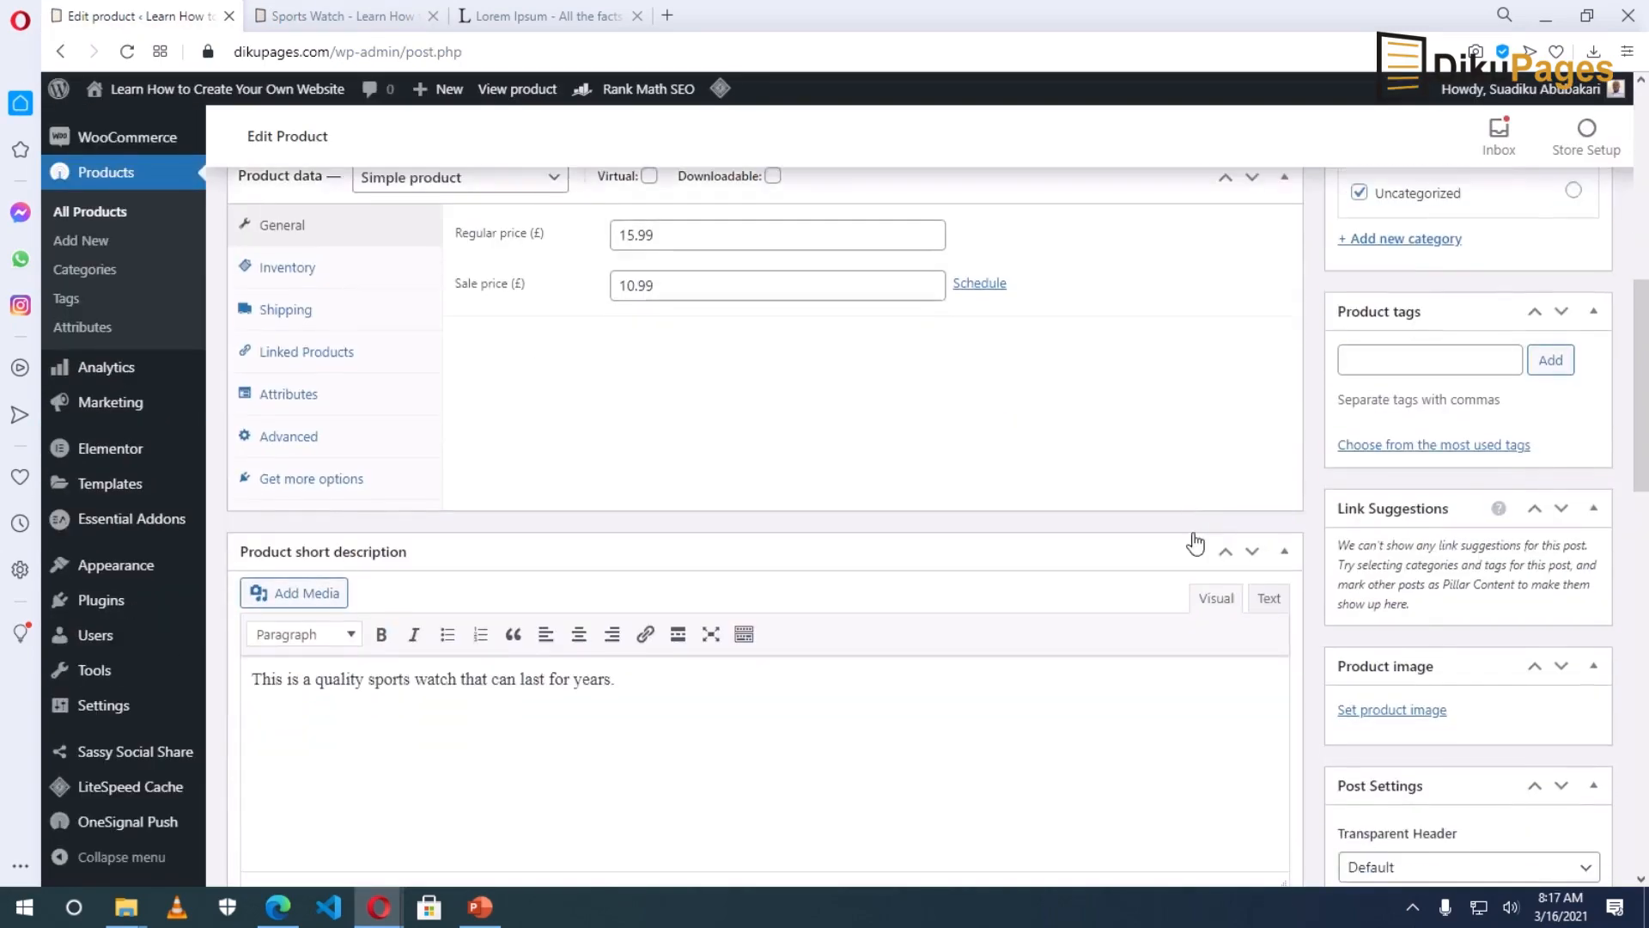
scroll(1194, 543, down, 2)
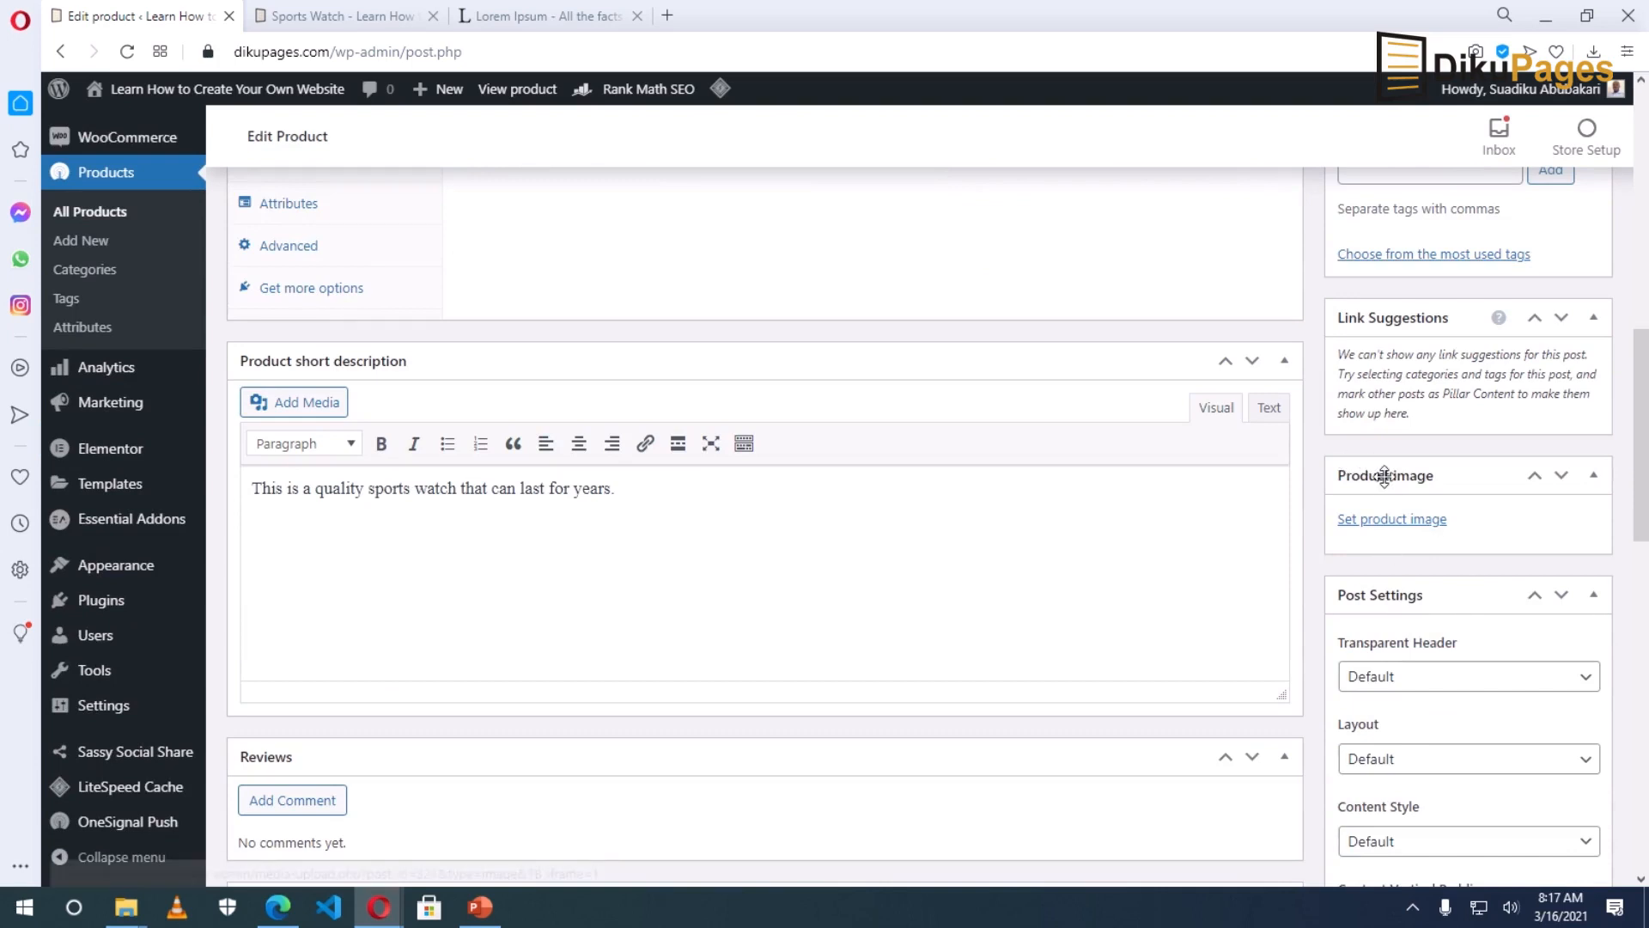
click(1390, 524)
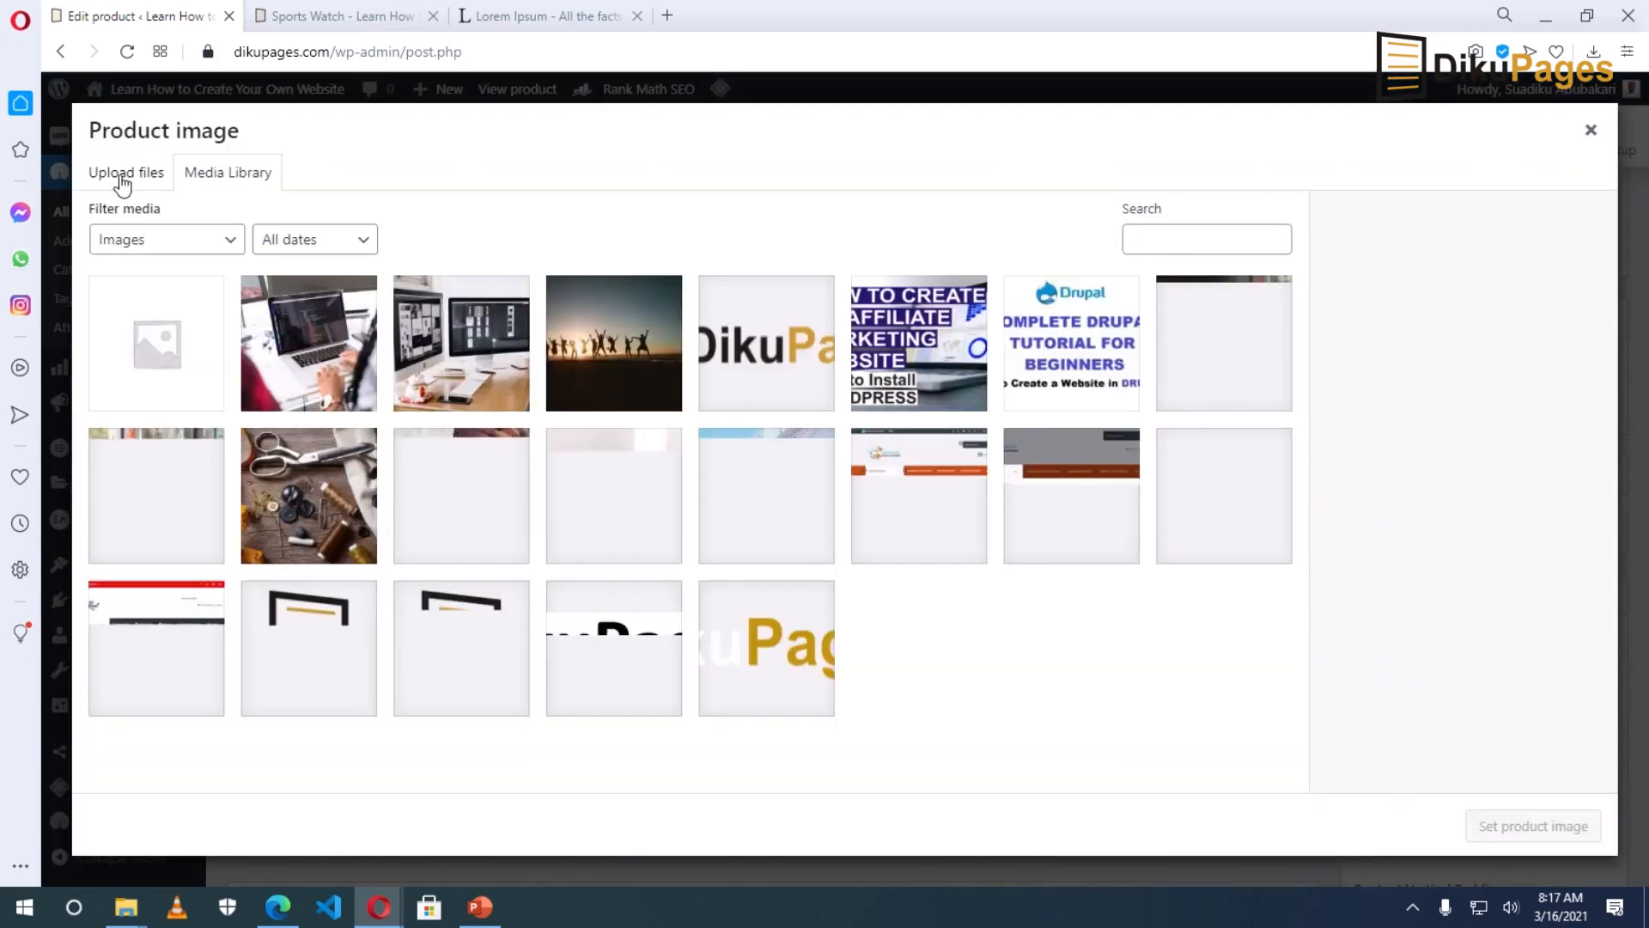
click(119, 179)
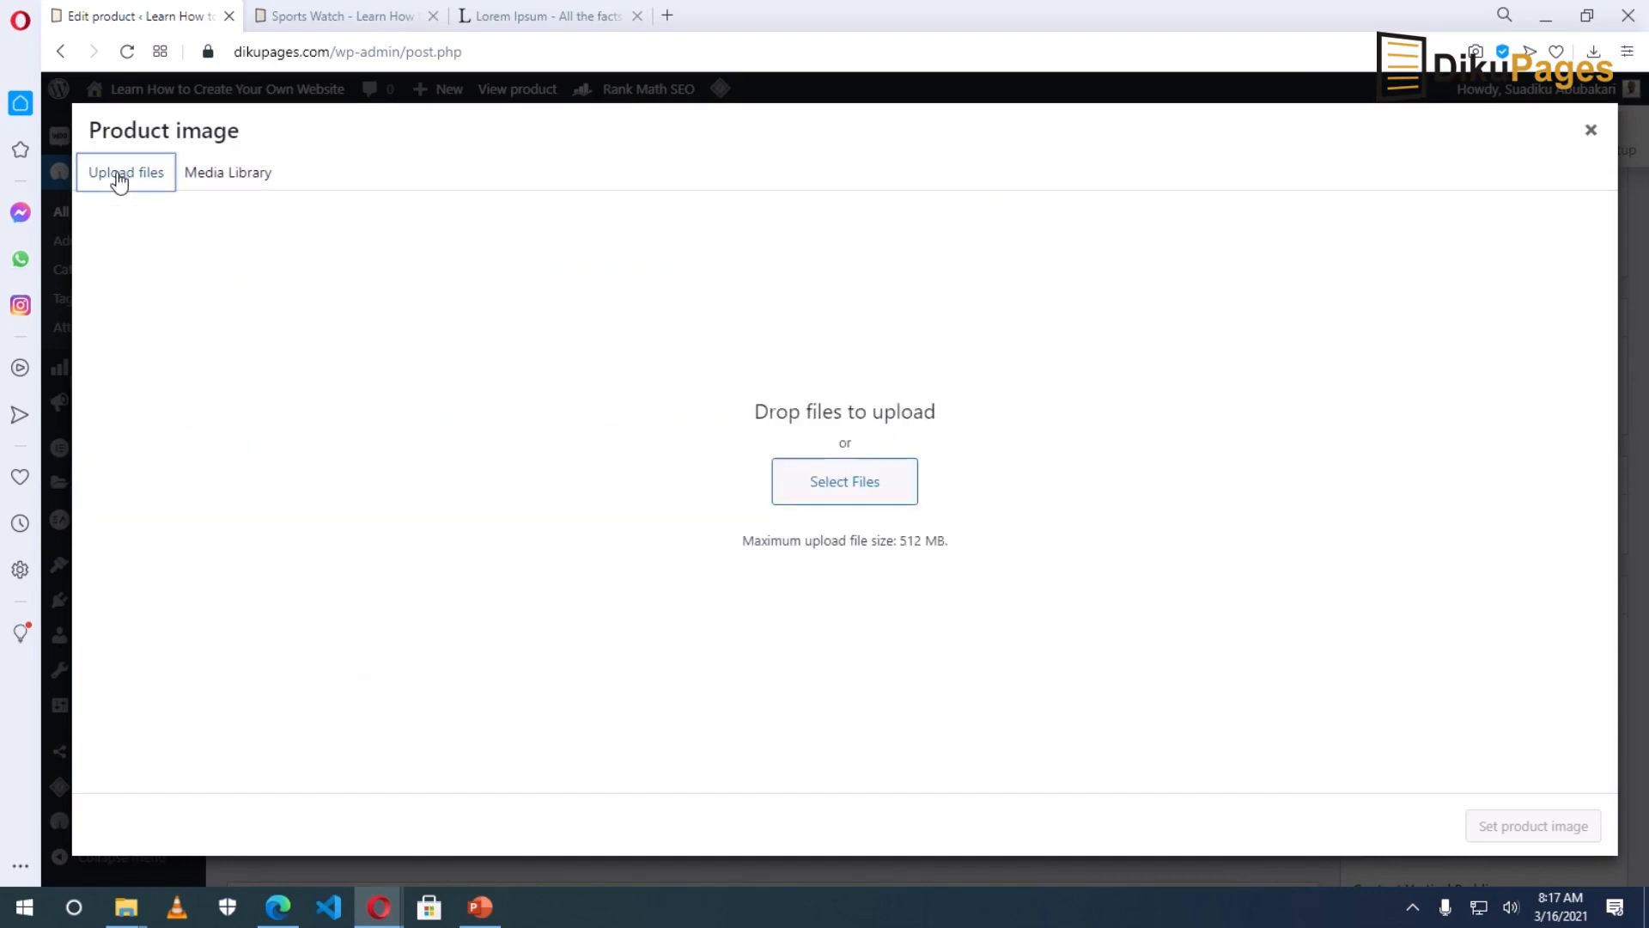
click(848, 493)
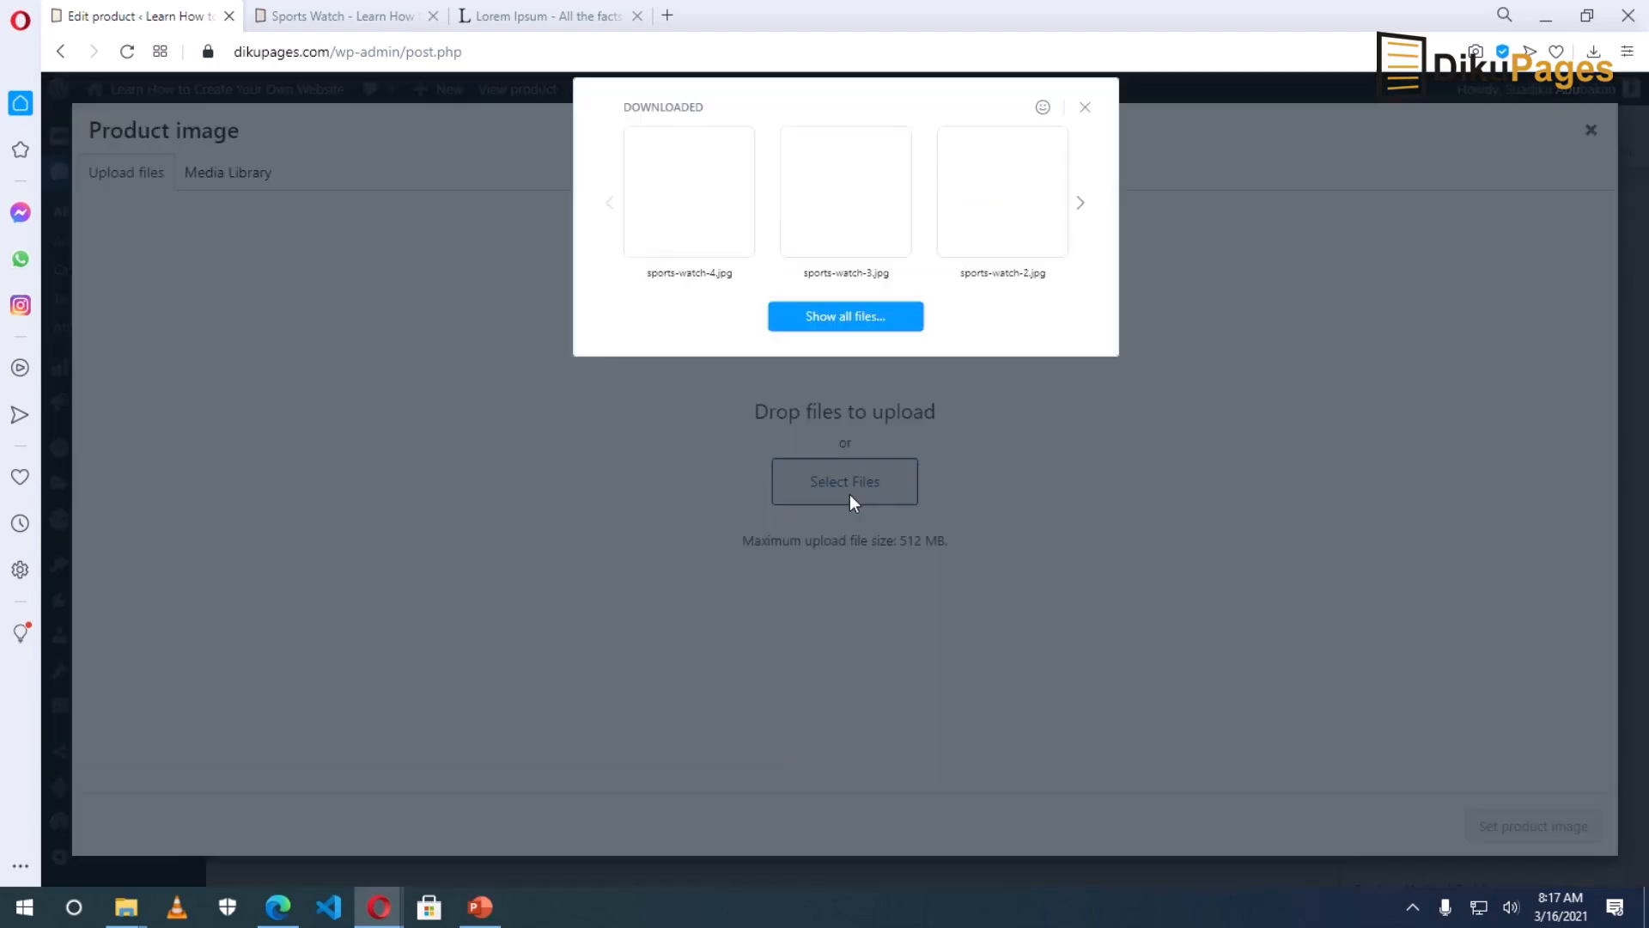
click(851, 317)
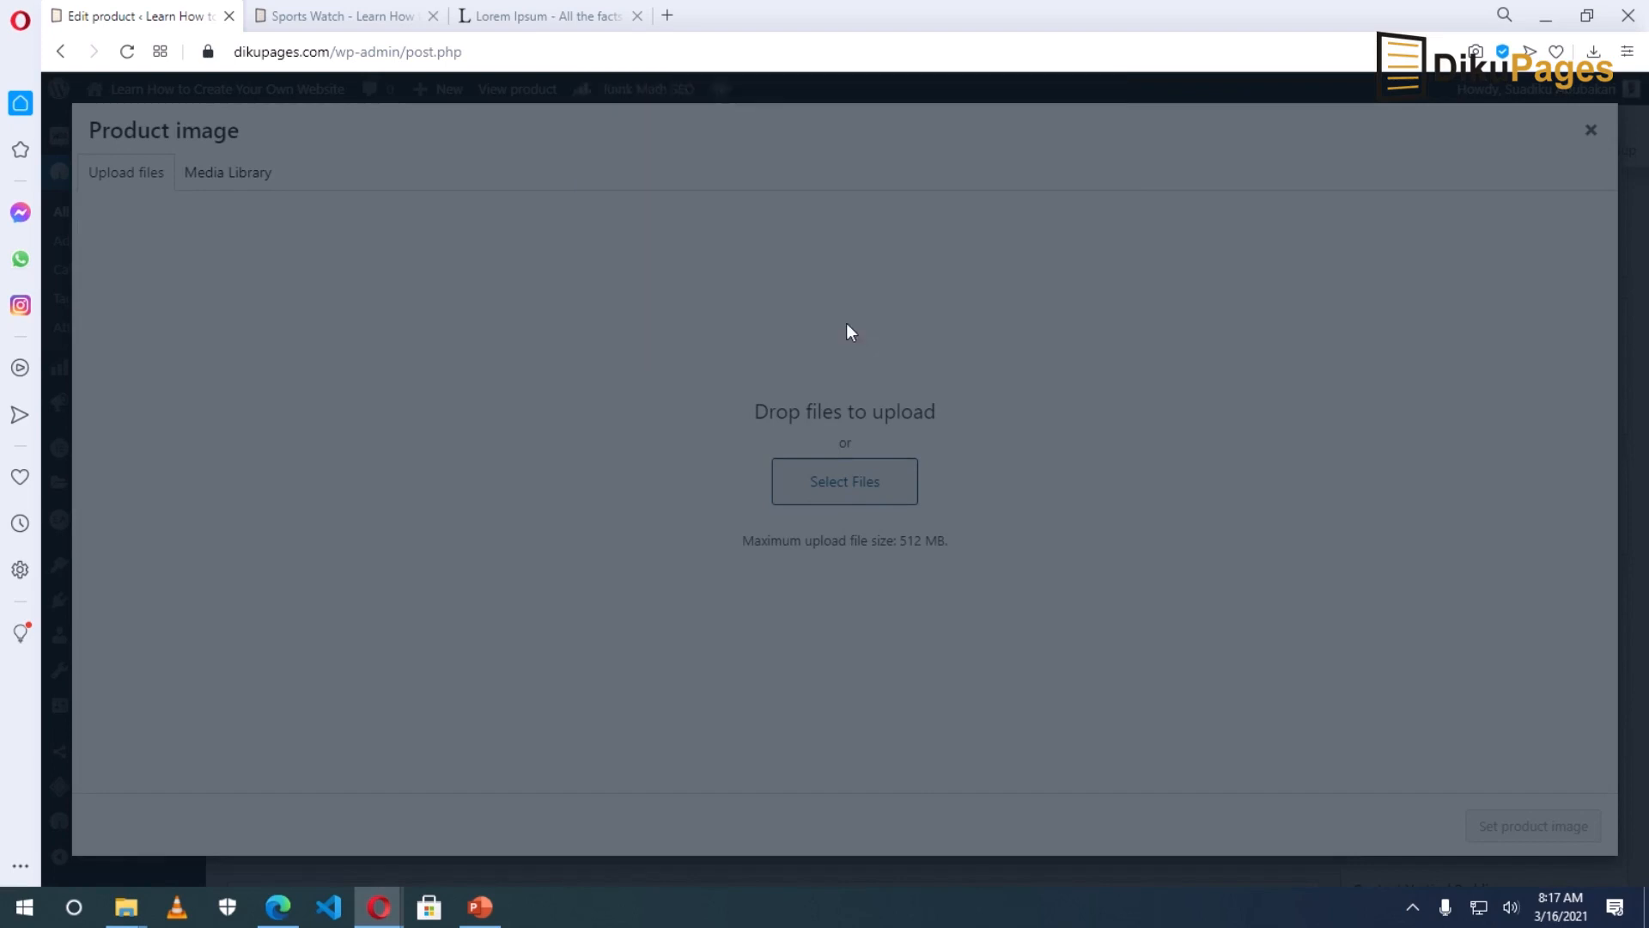
click(101, 206)
double_click(366, 159)
double_click(246, 196)
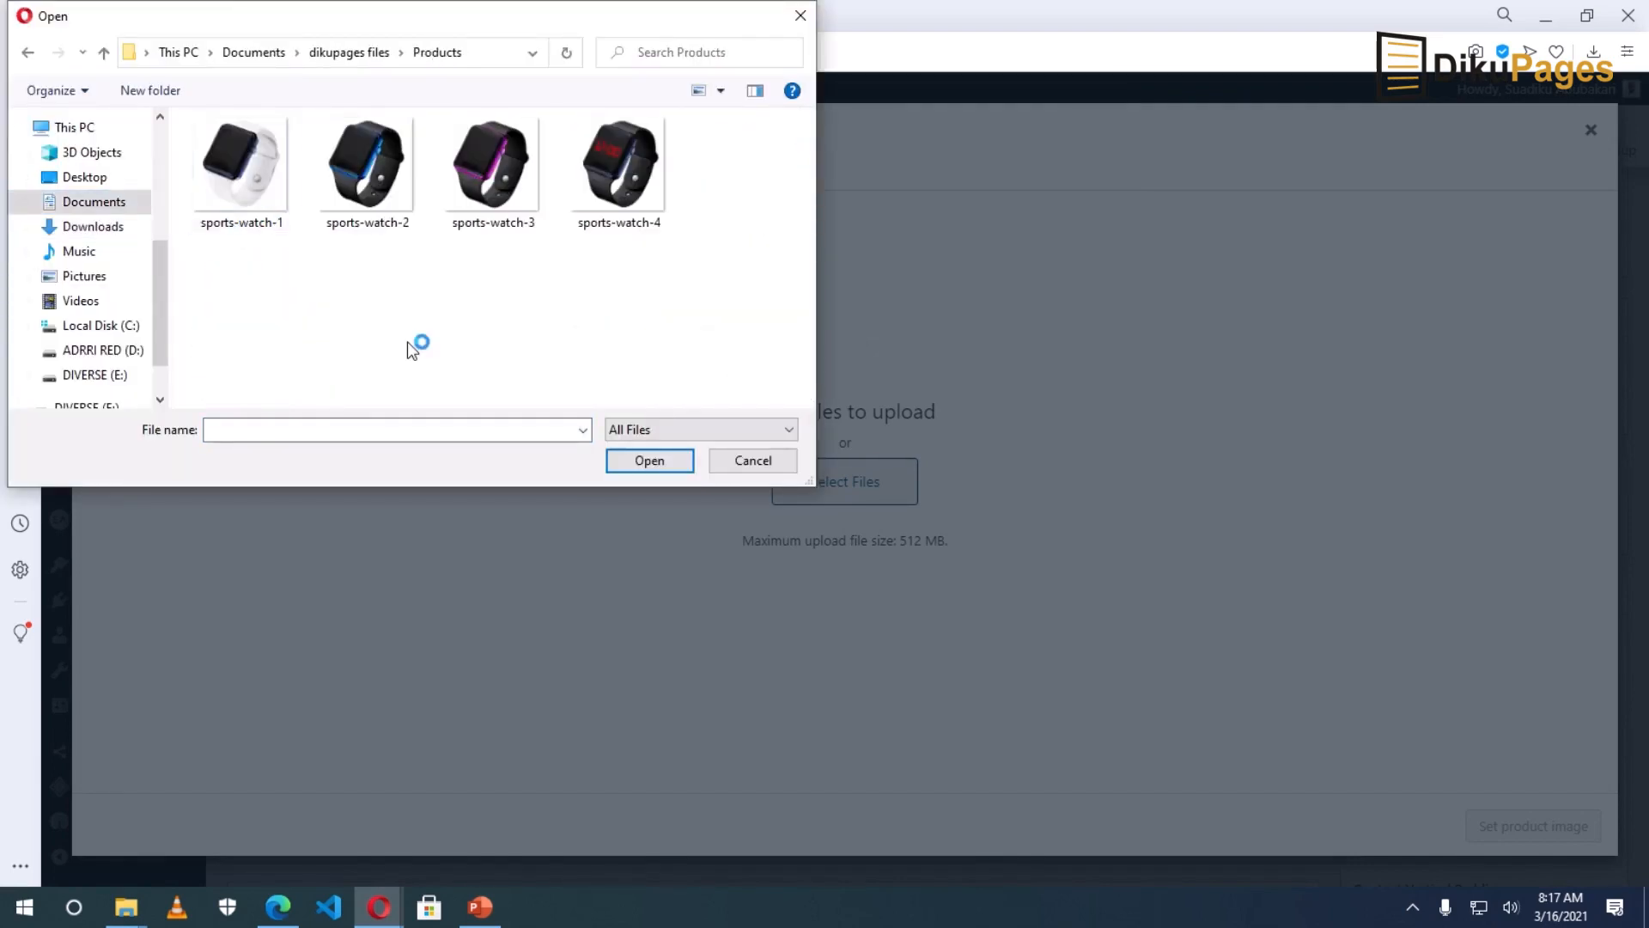
click(244, 177)
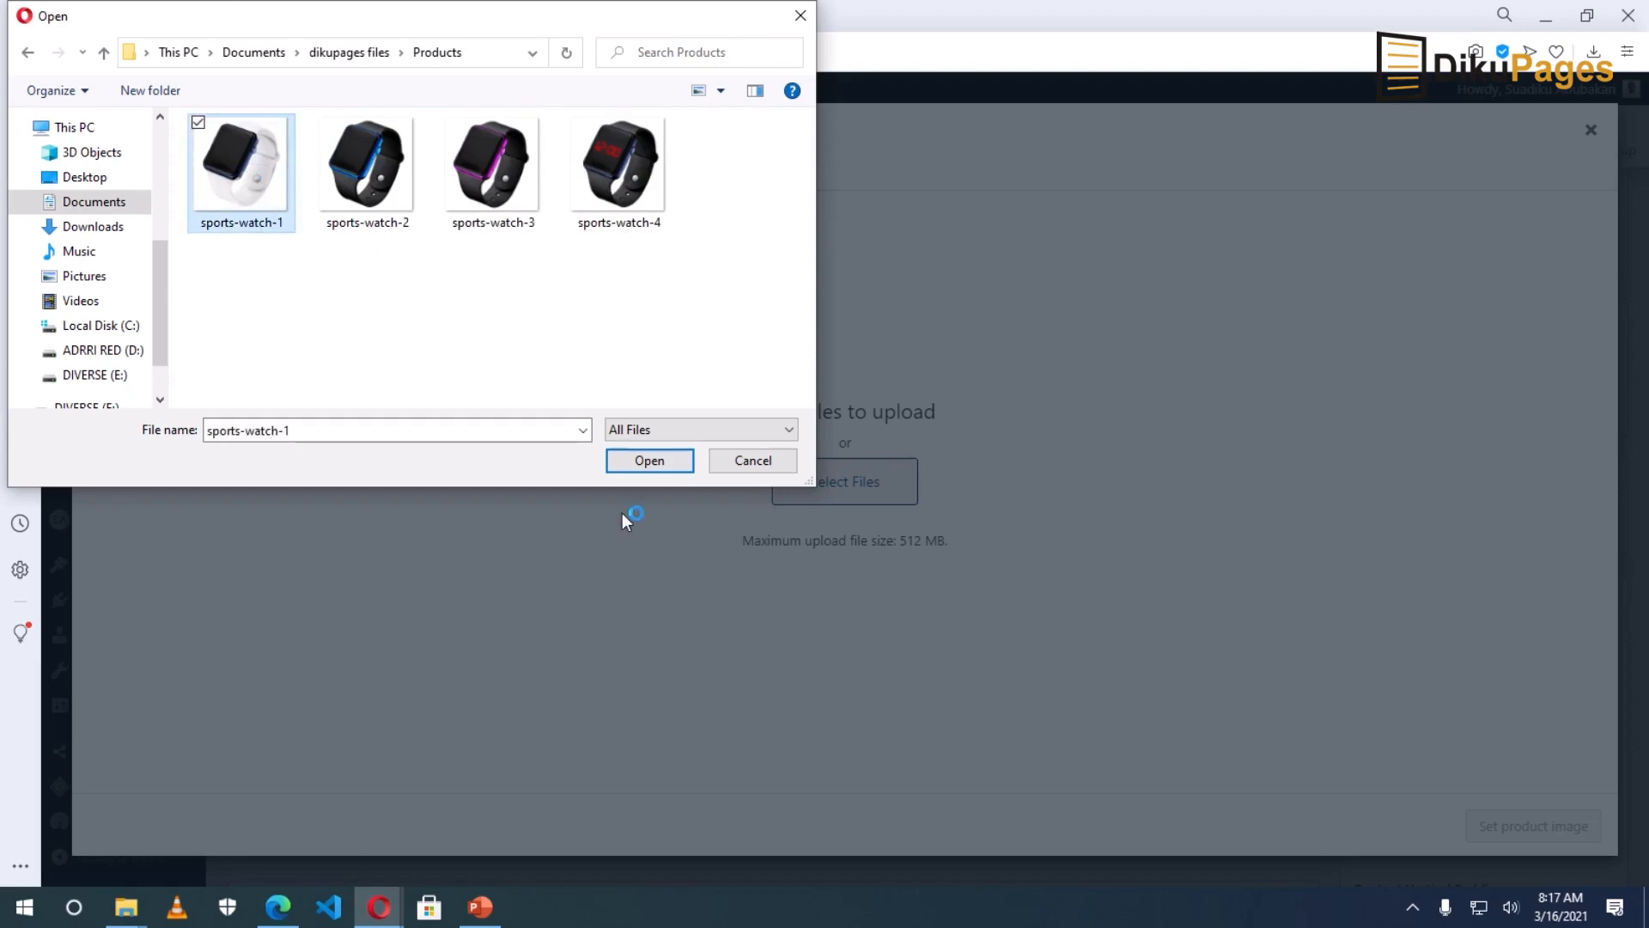
click(644, 464)
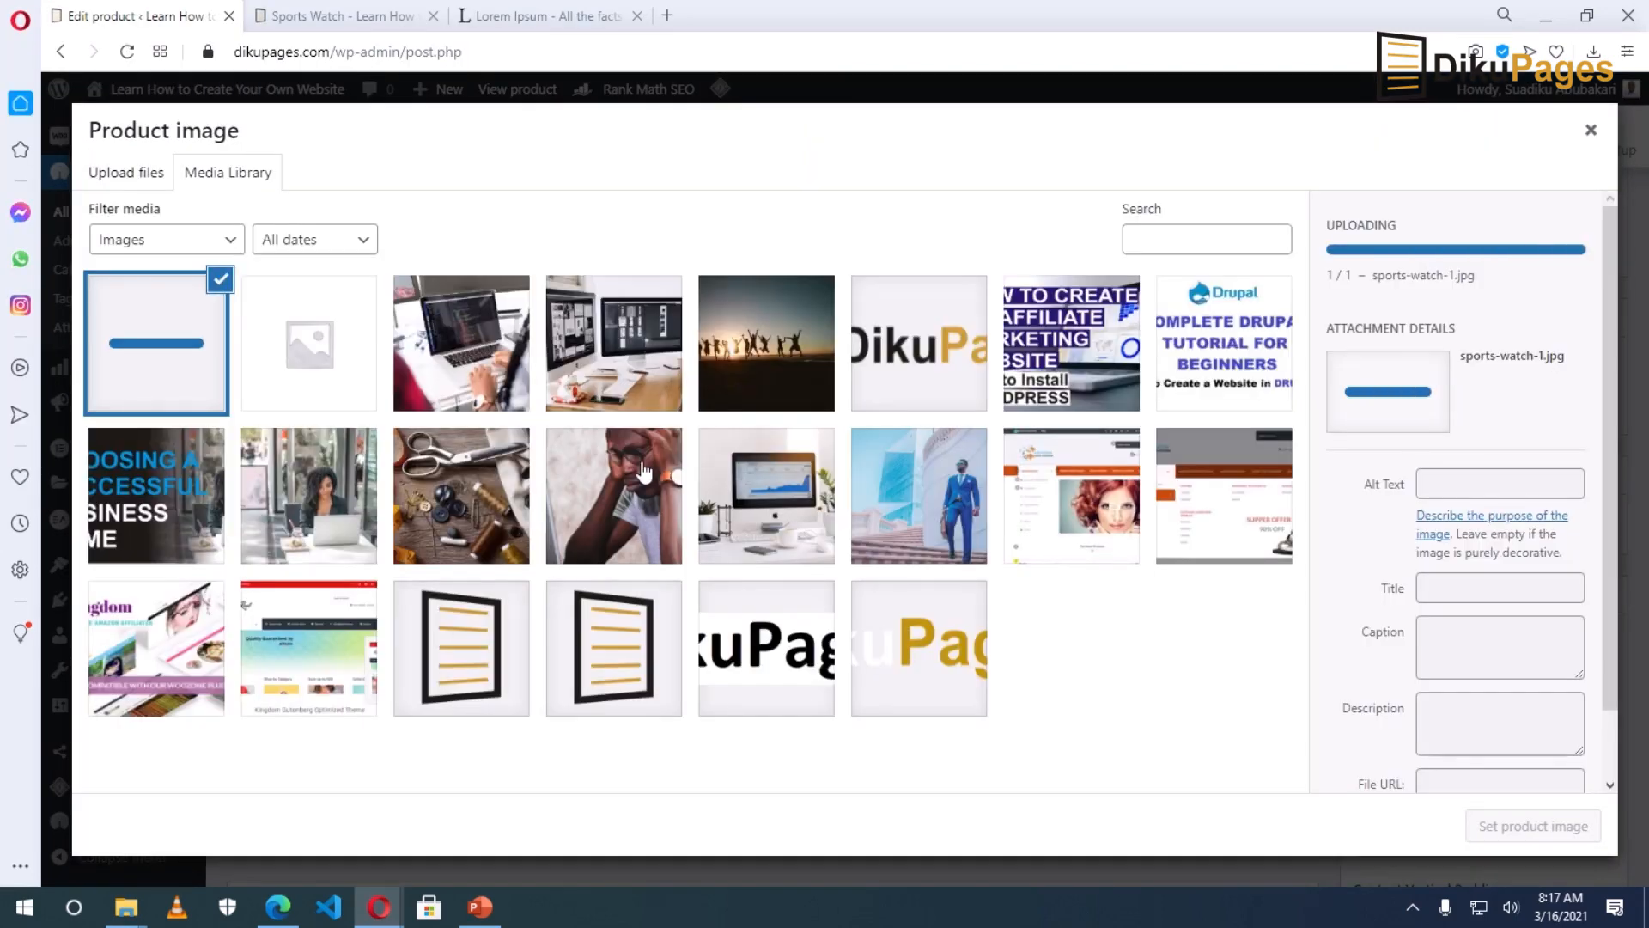
Step: Set the uploaded image's alt text, title, caption and description to "Sports Watch"
click(1464, 423)
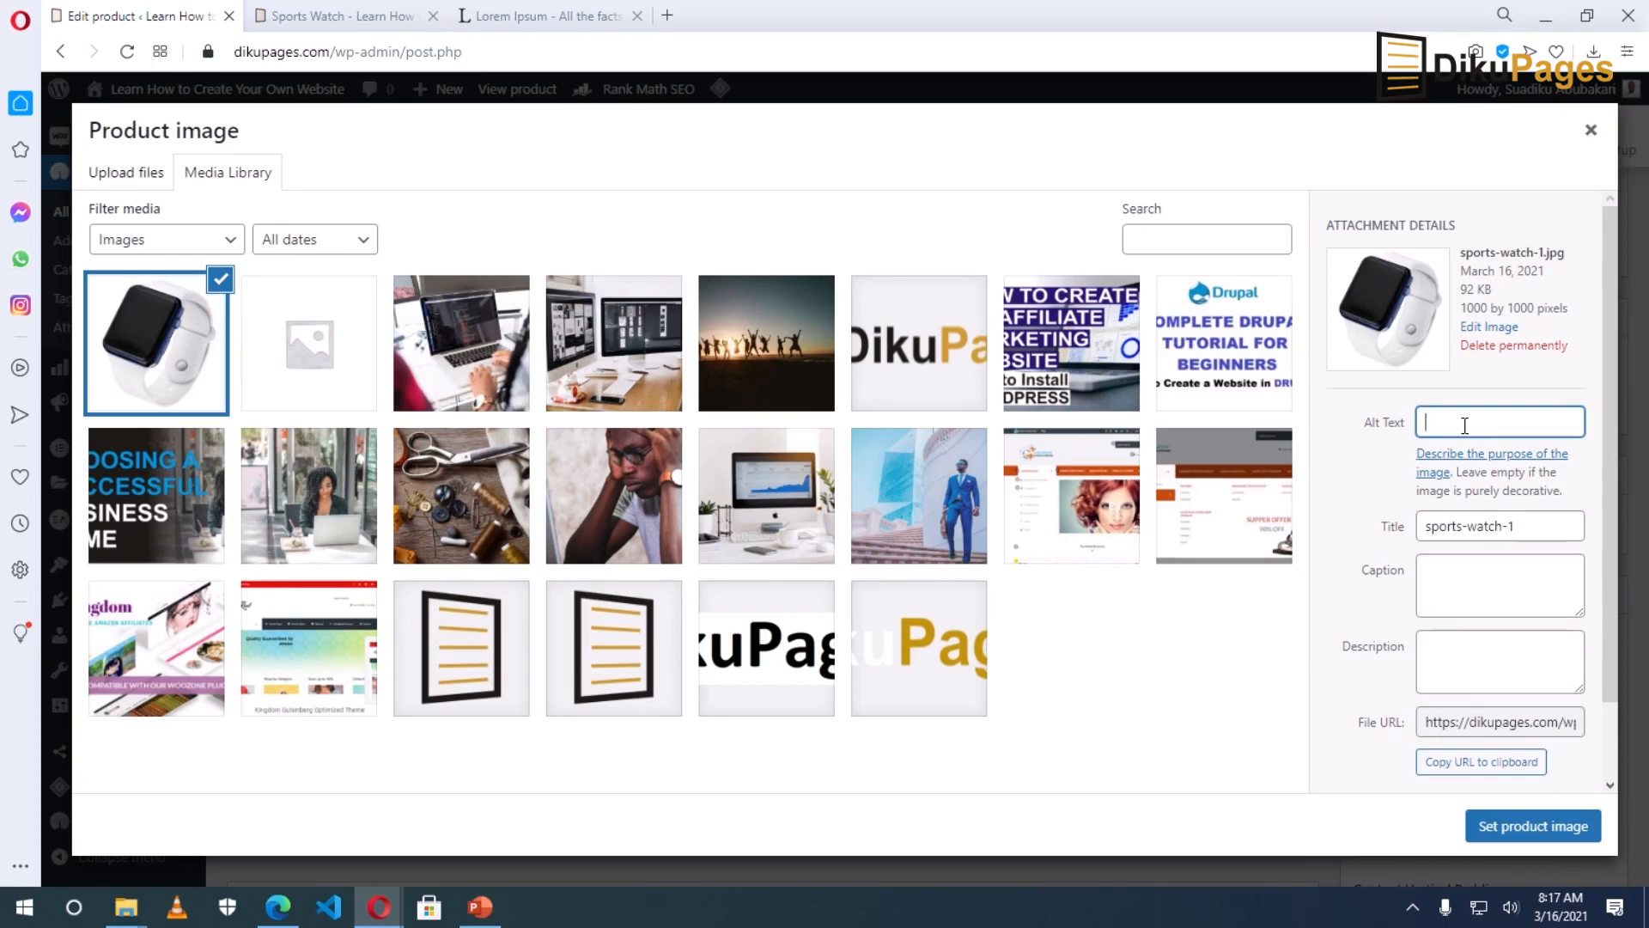
text(Sports Watch)
triple_click(1465, 427)
key(ctrl+c)
triple_click(1546, 525)
key(ctrl+v)
click(1483, 583)
key(ctrl+v)
click(1494, 651)
key(ctrl+v)
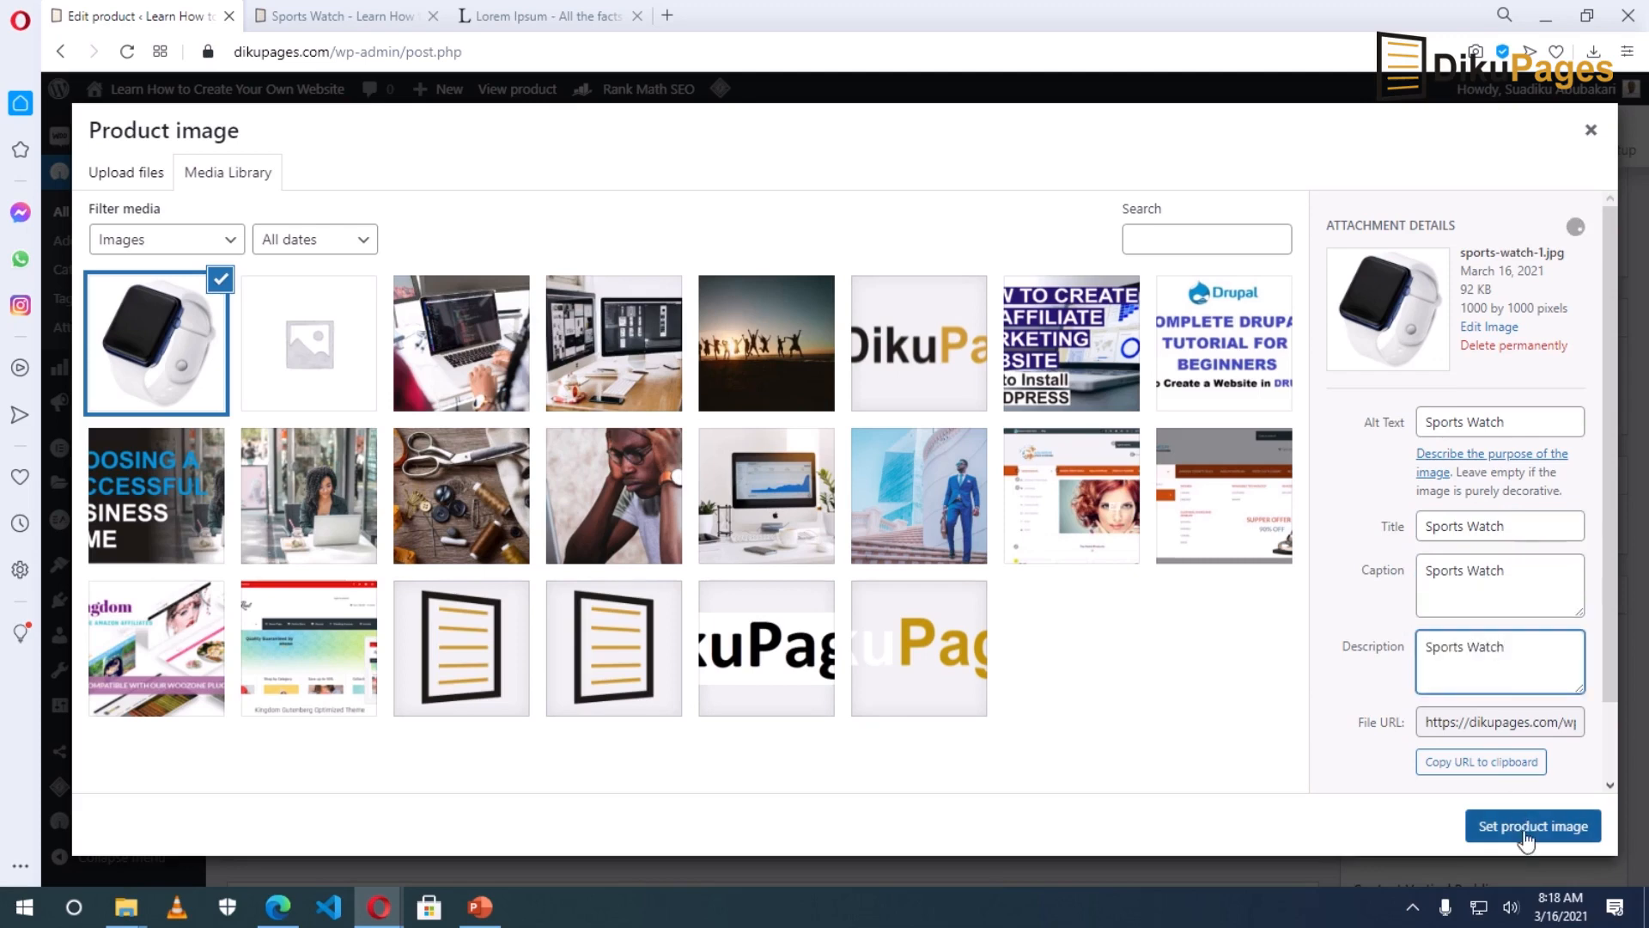
Step: Set the uploaded watch picture as the product image and save the product update
click(1524, 831)
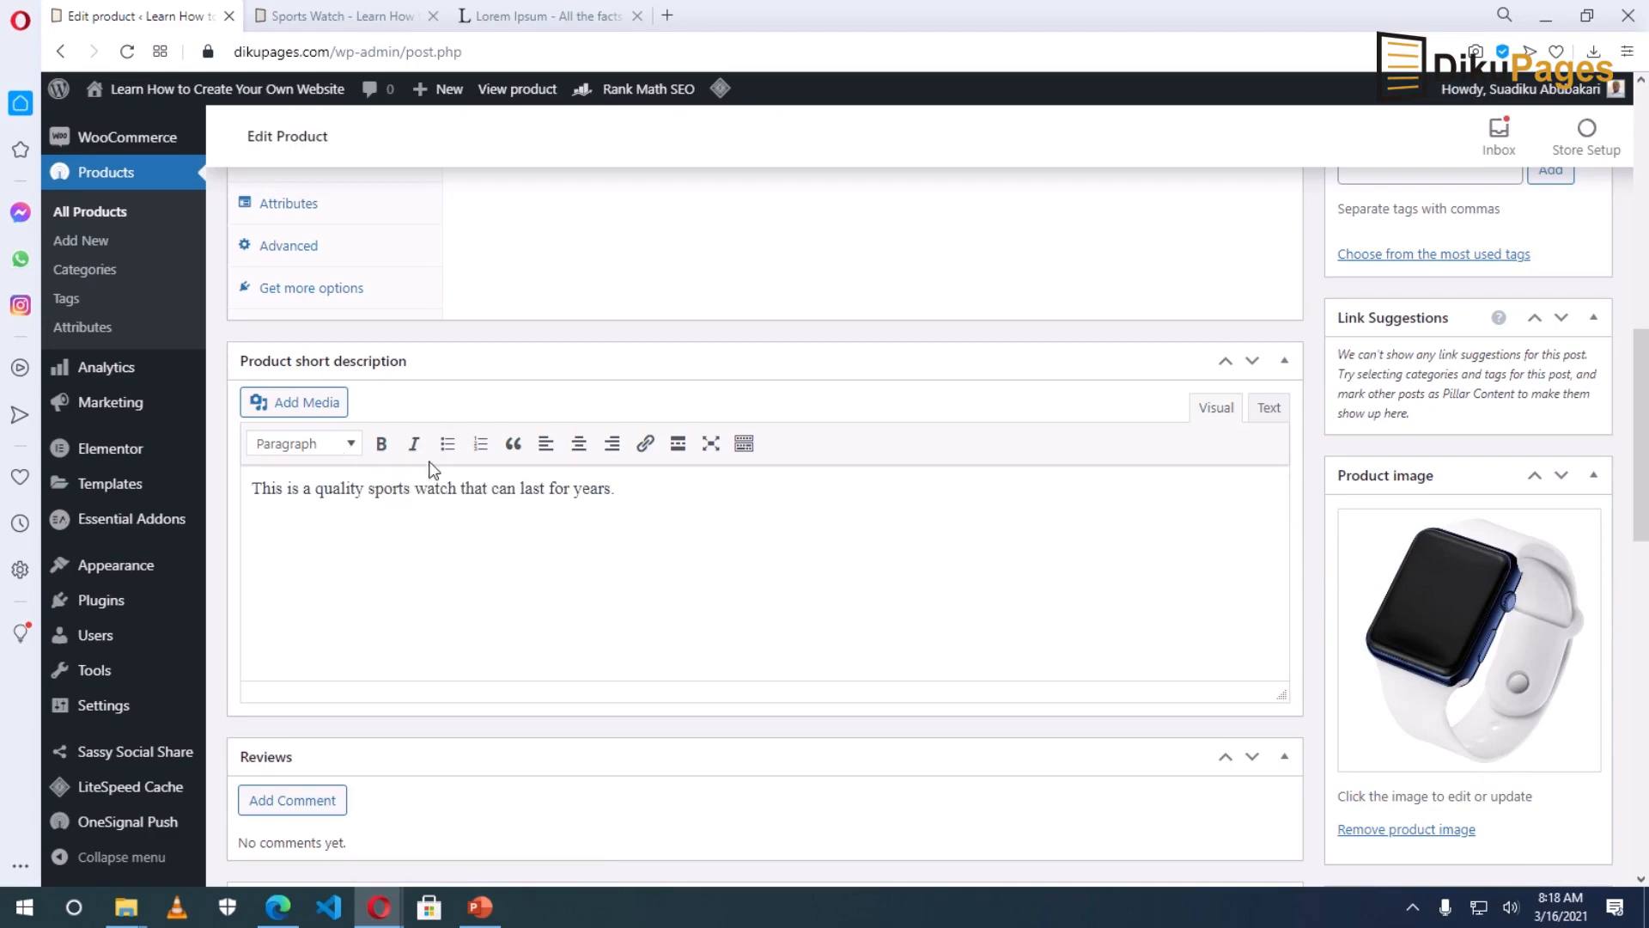
scroll(1501, 419, up, 15)
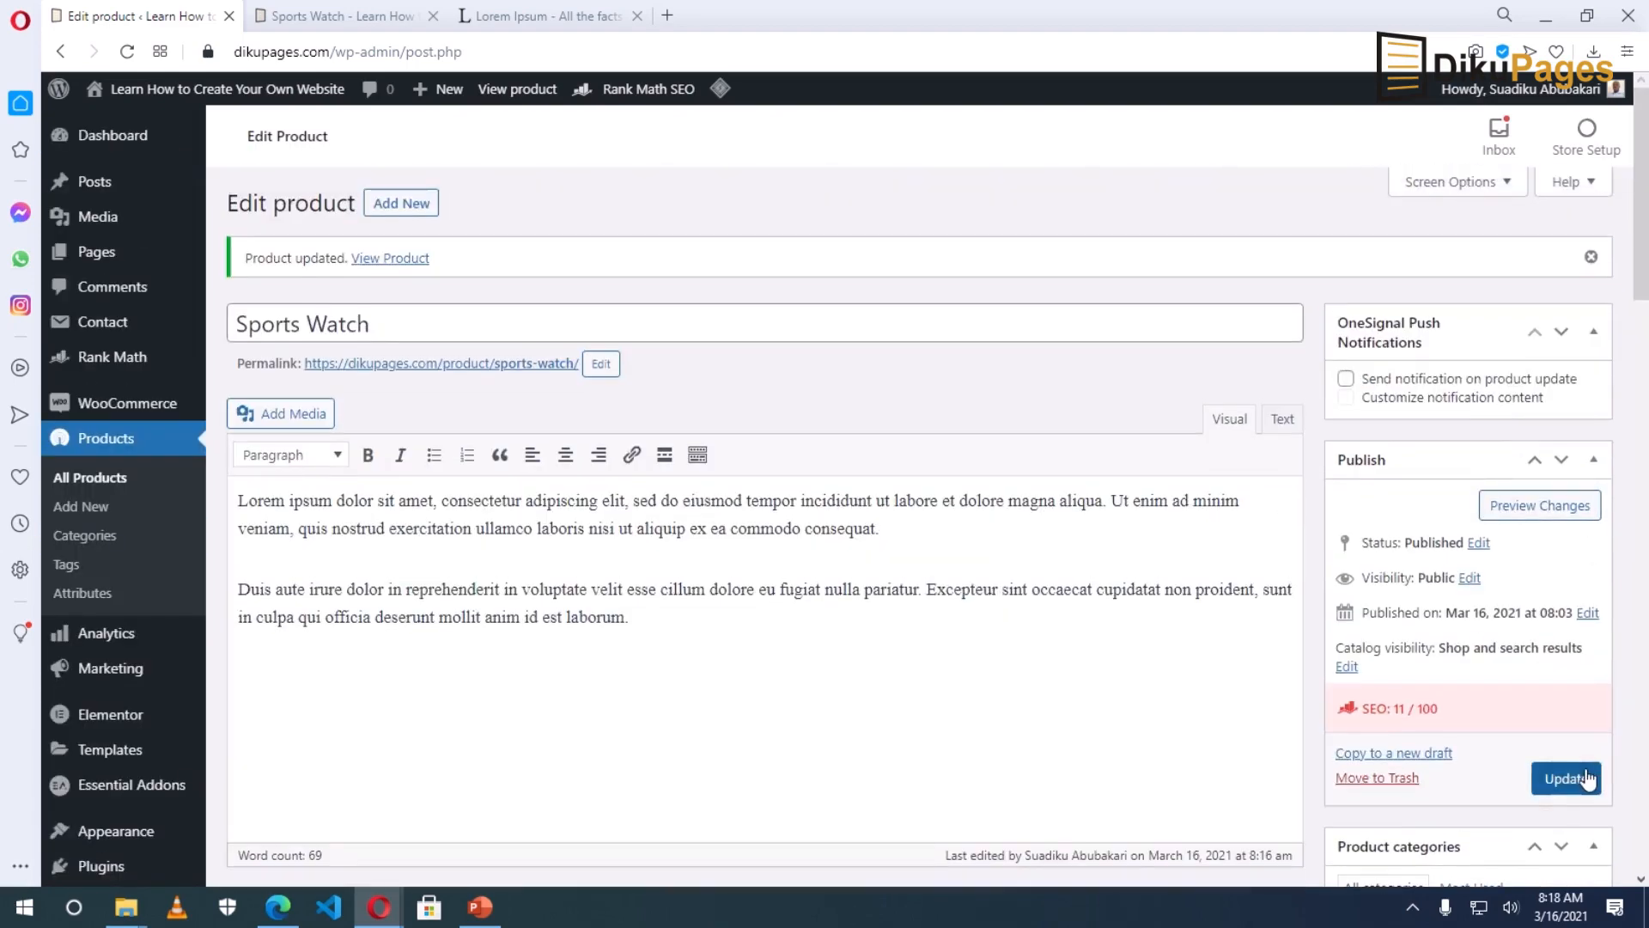
click(1575, 772)
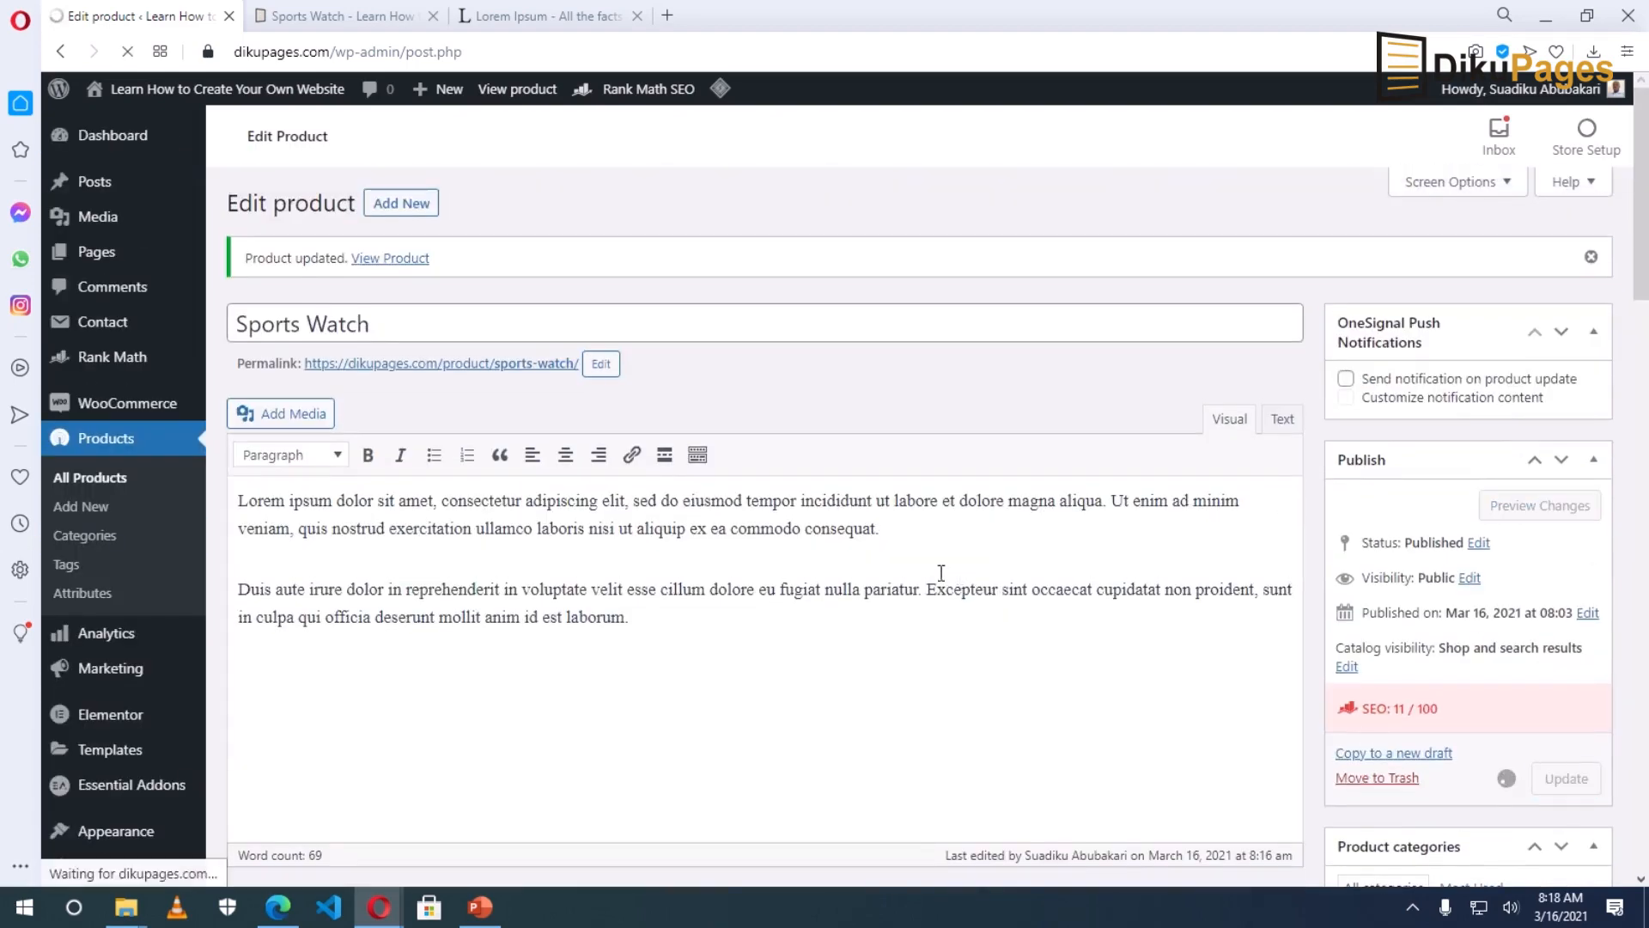
Step: Reload the live Sports Watch page and view its product image enlarged
click(323, 17)
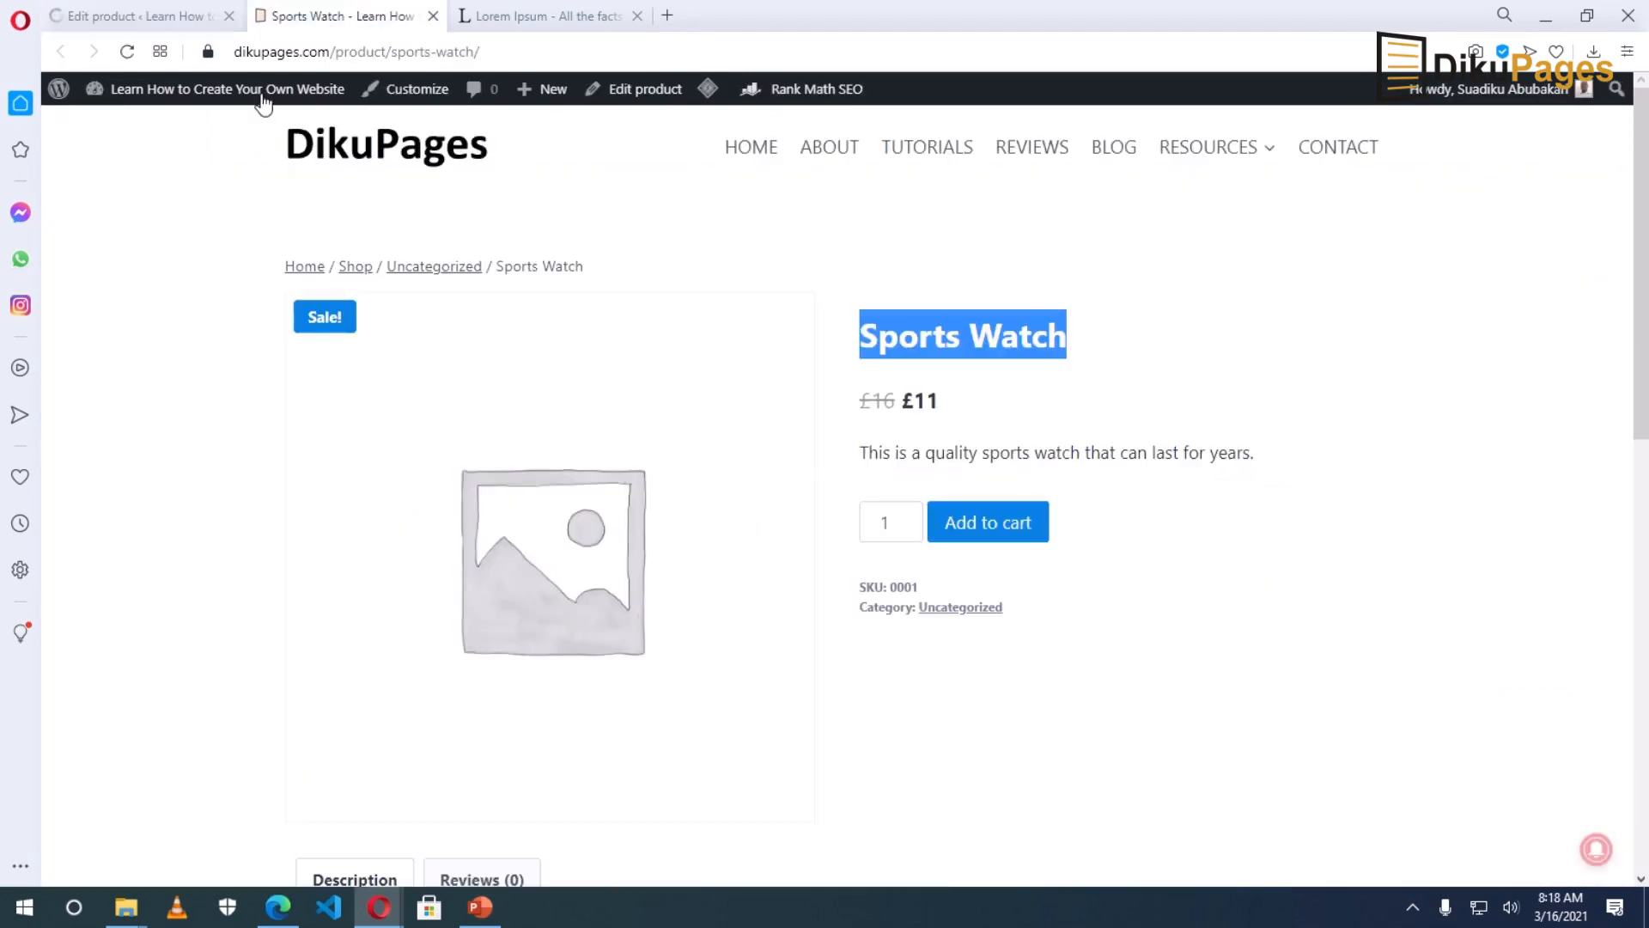
click(127, 52)
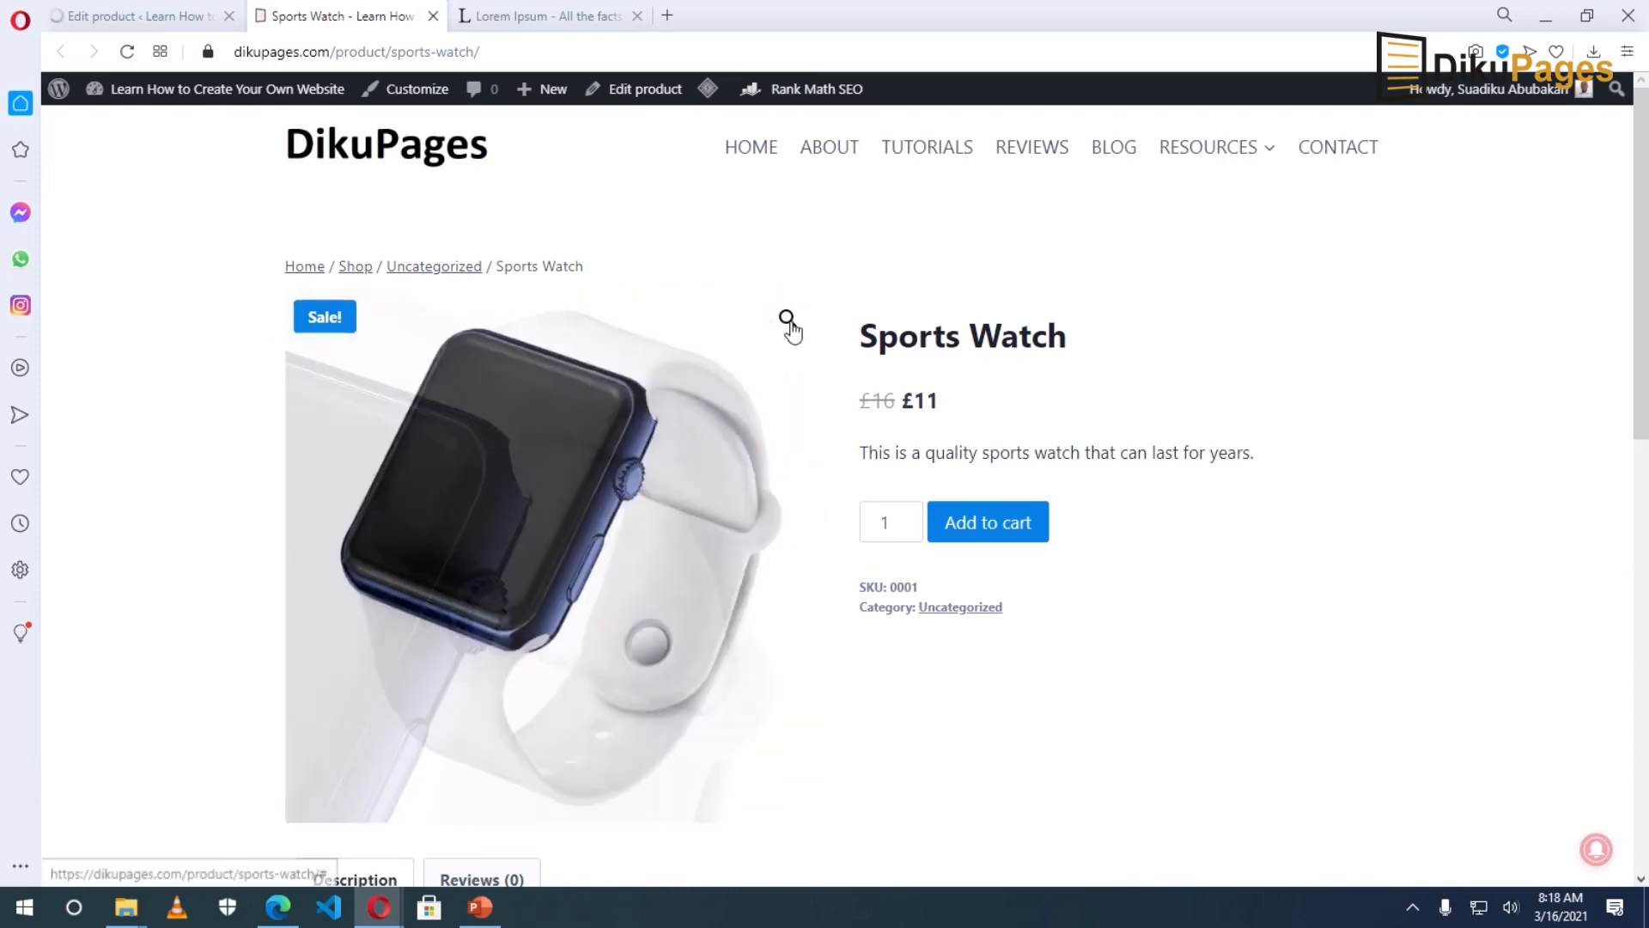
click(786, 318)
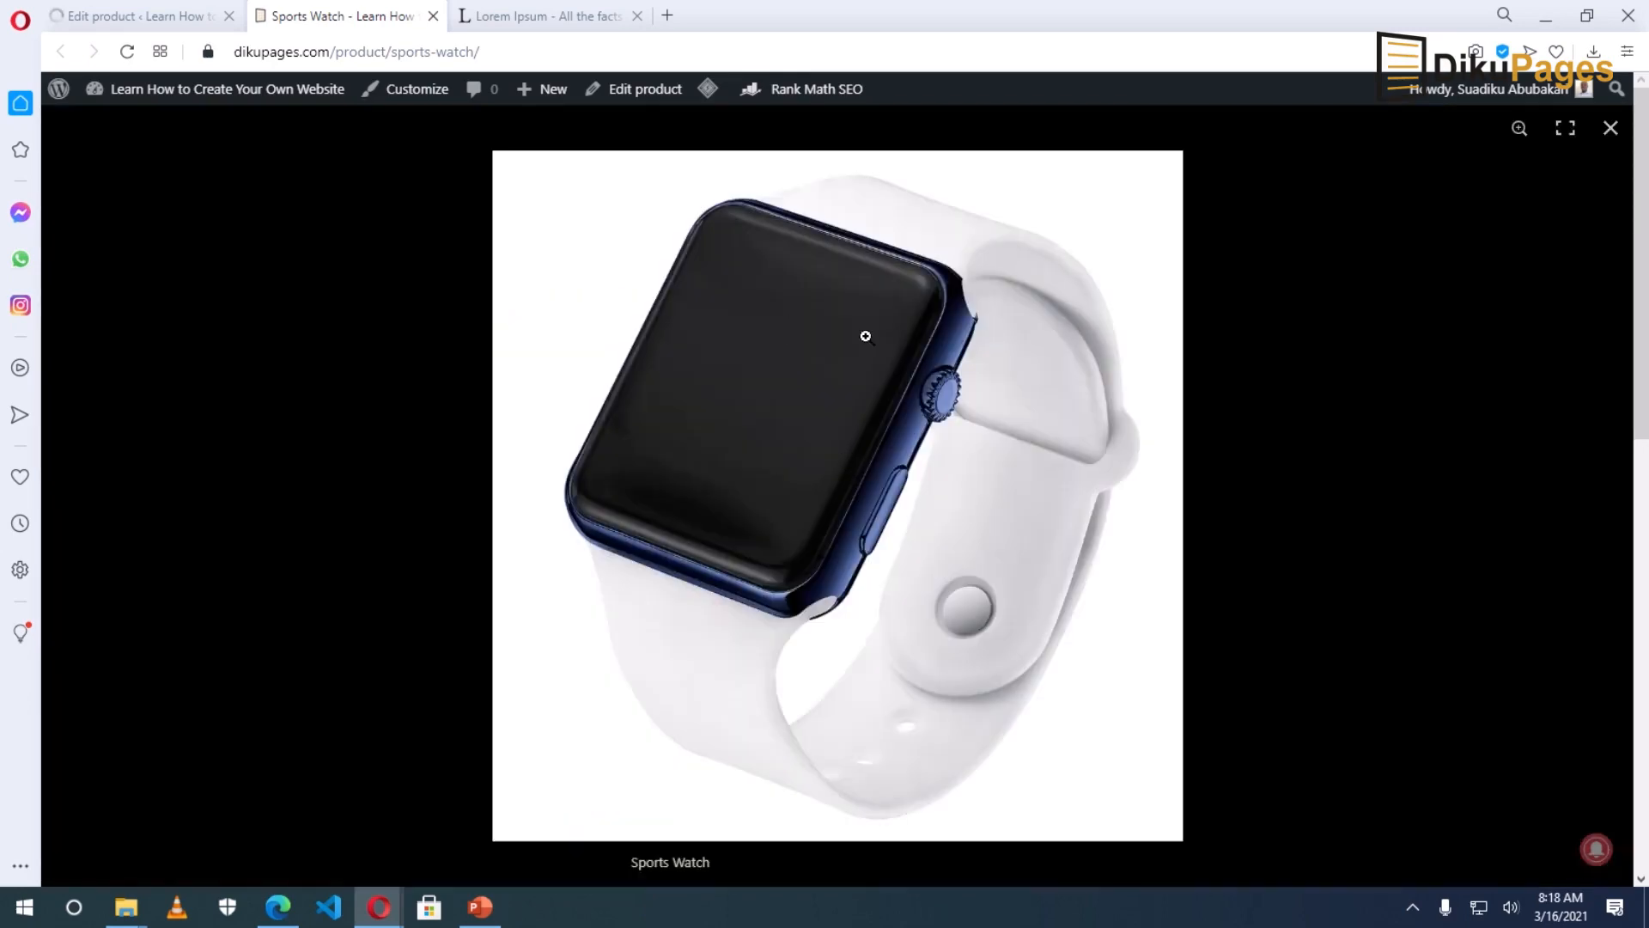
Step: Zoom the enlarged product image in and out, close it, and look over the product description on the live page
click(929, 478)
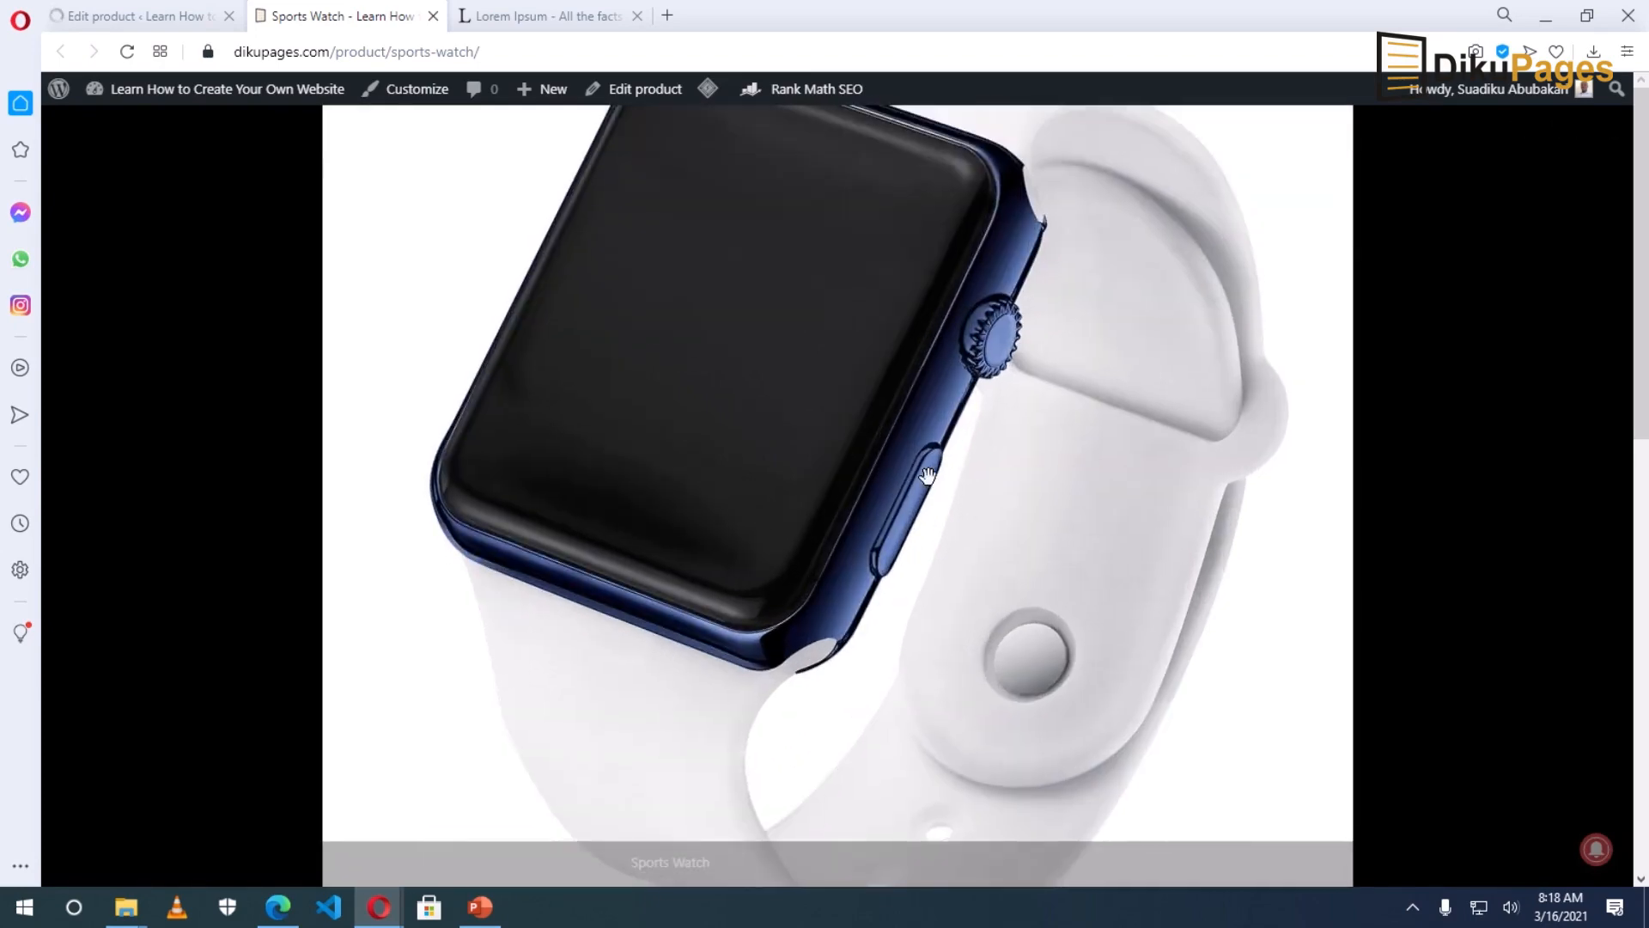
click(928, 477)
click(1491, 607)
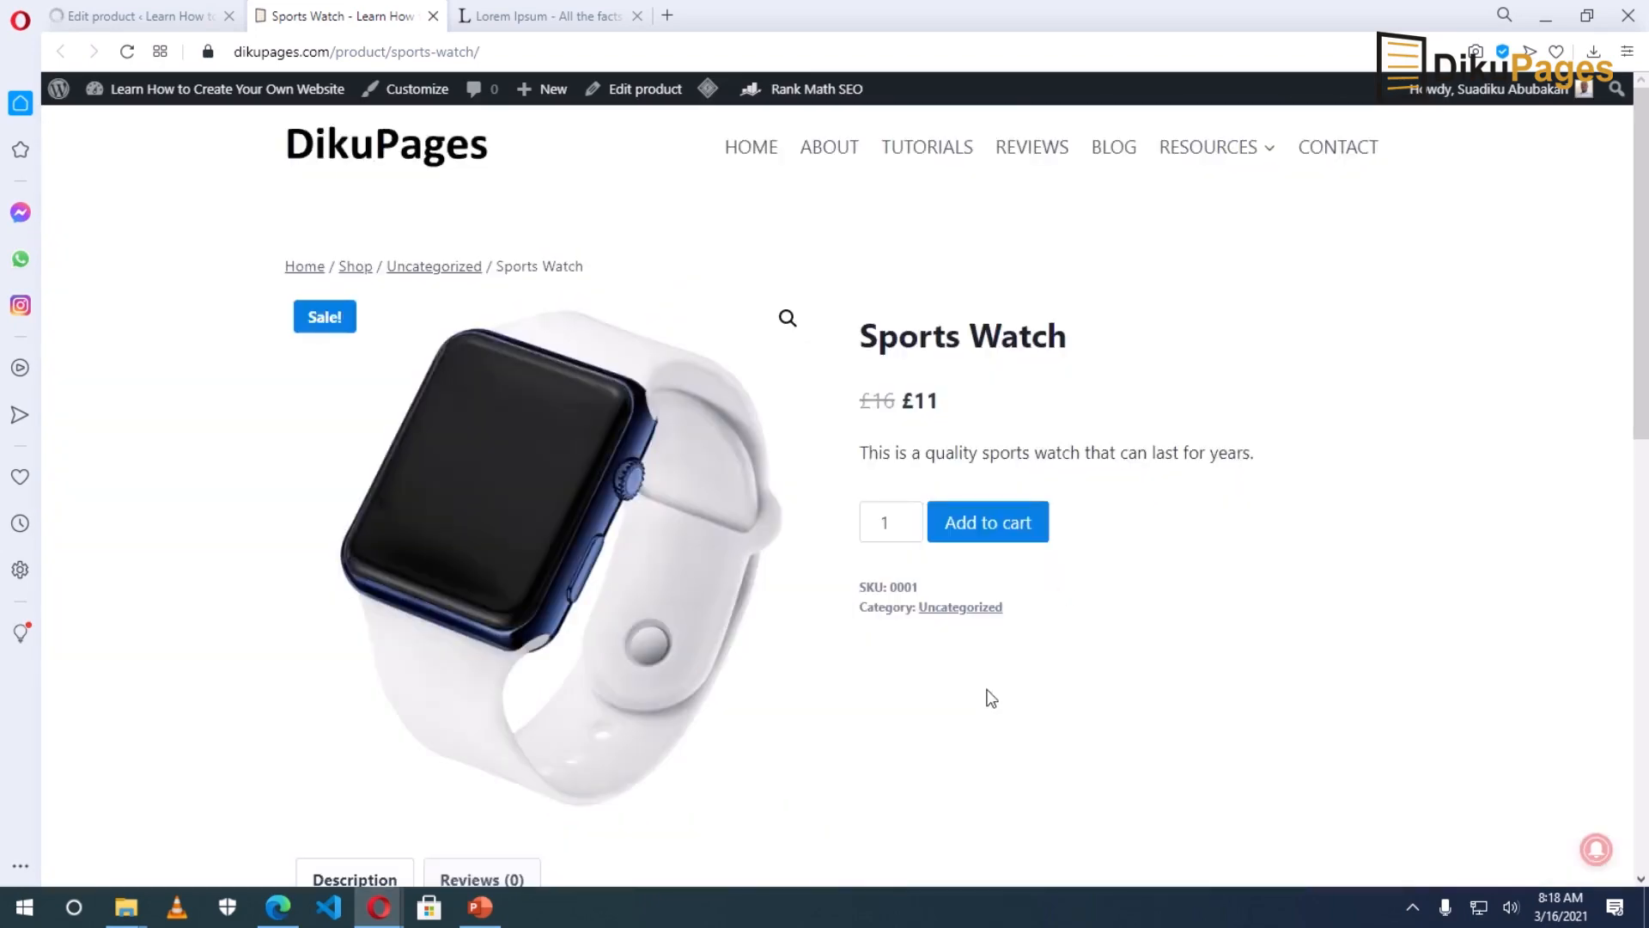
scroll(945, 653, down, 3)
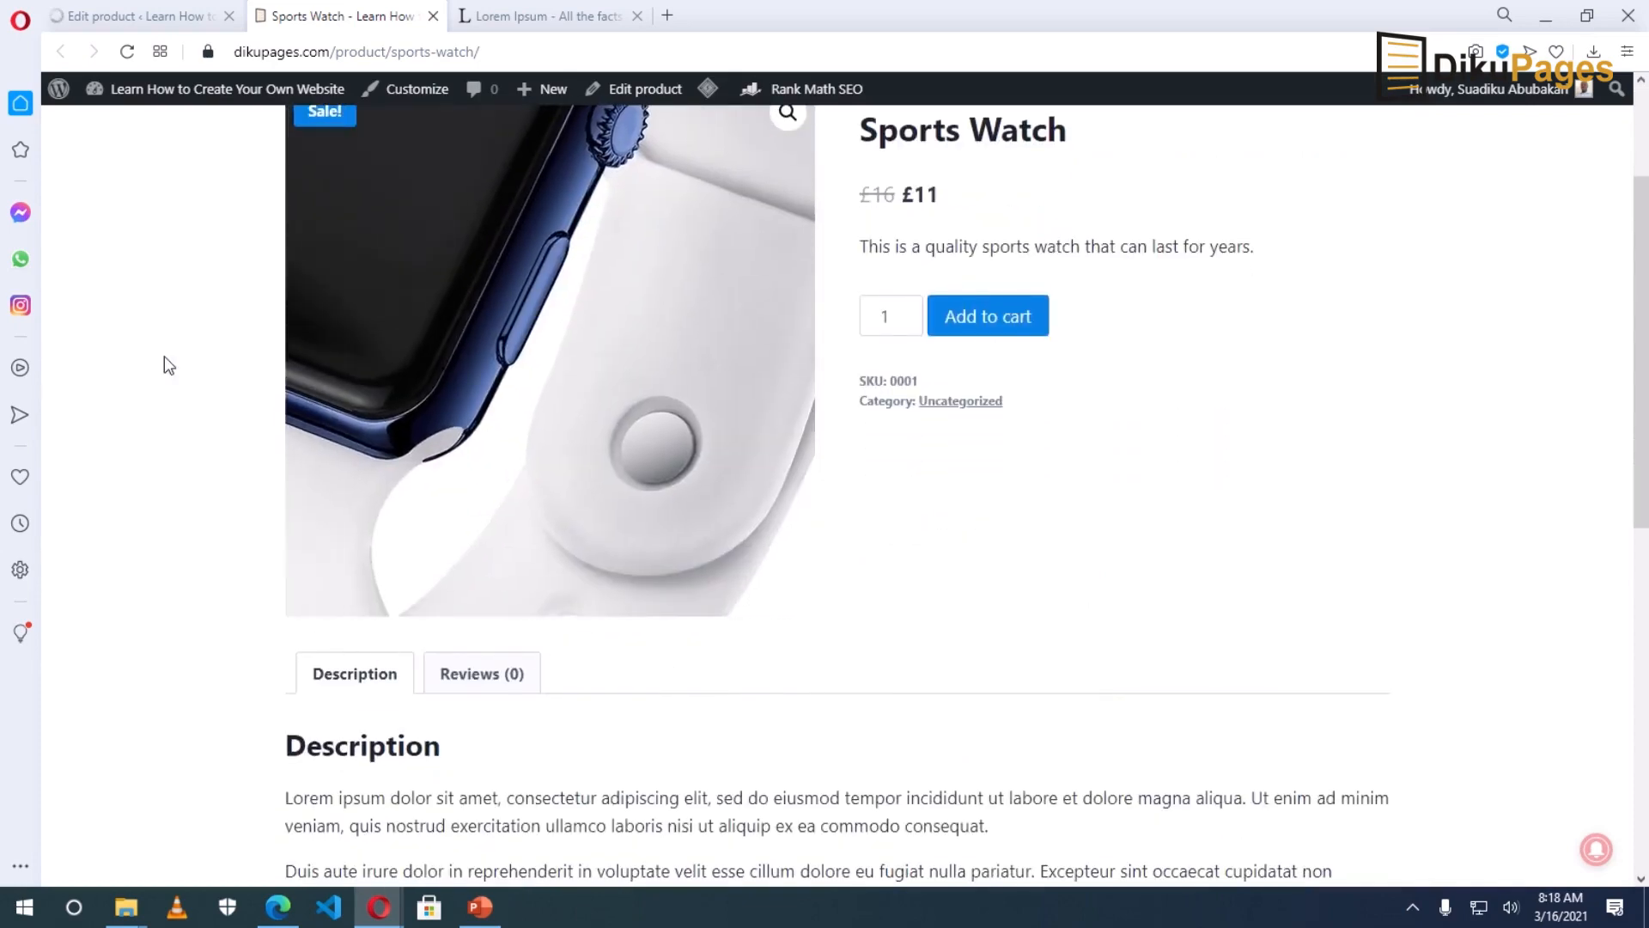
Step: On the product's edit page, upload sports-watch-2, sports-watch-3 and sports-watch-4 from the Products folder and add them to the product gallery
click(143, 26)
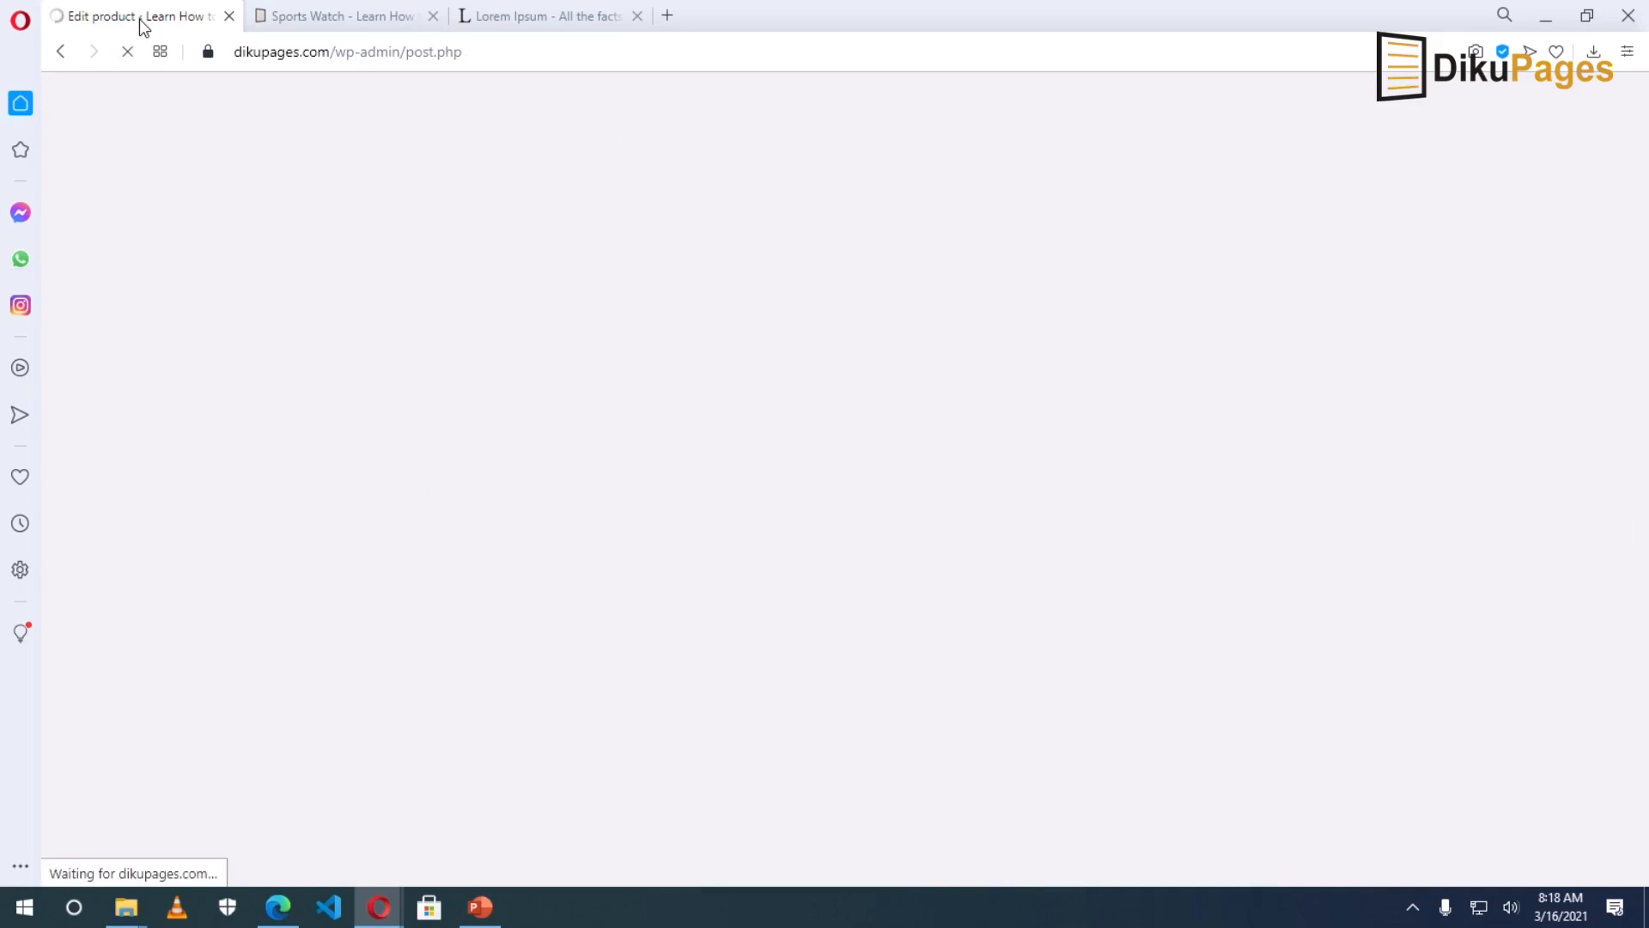
scroll(1383, 541, down, 15)
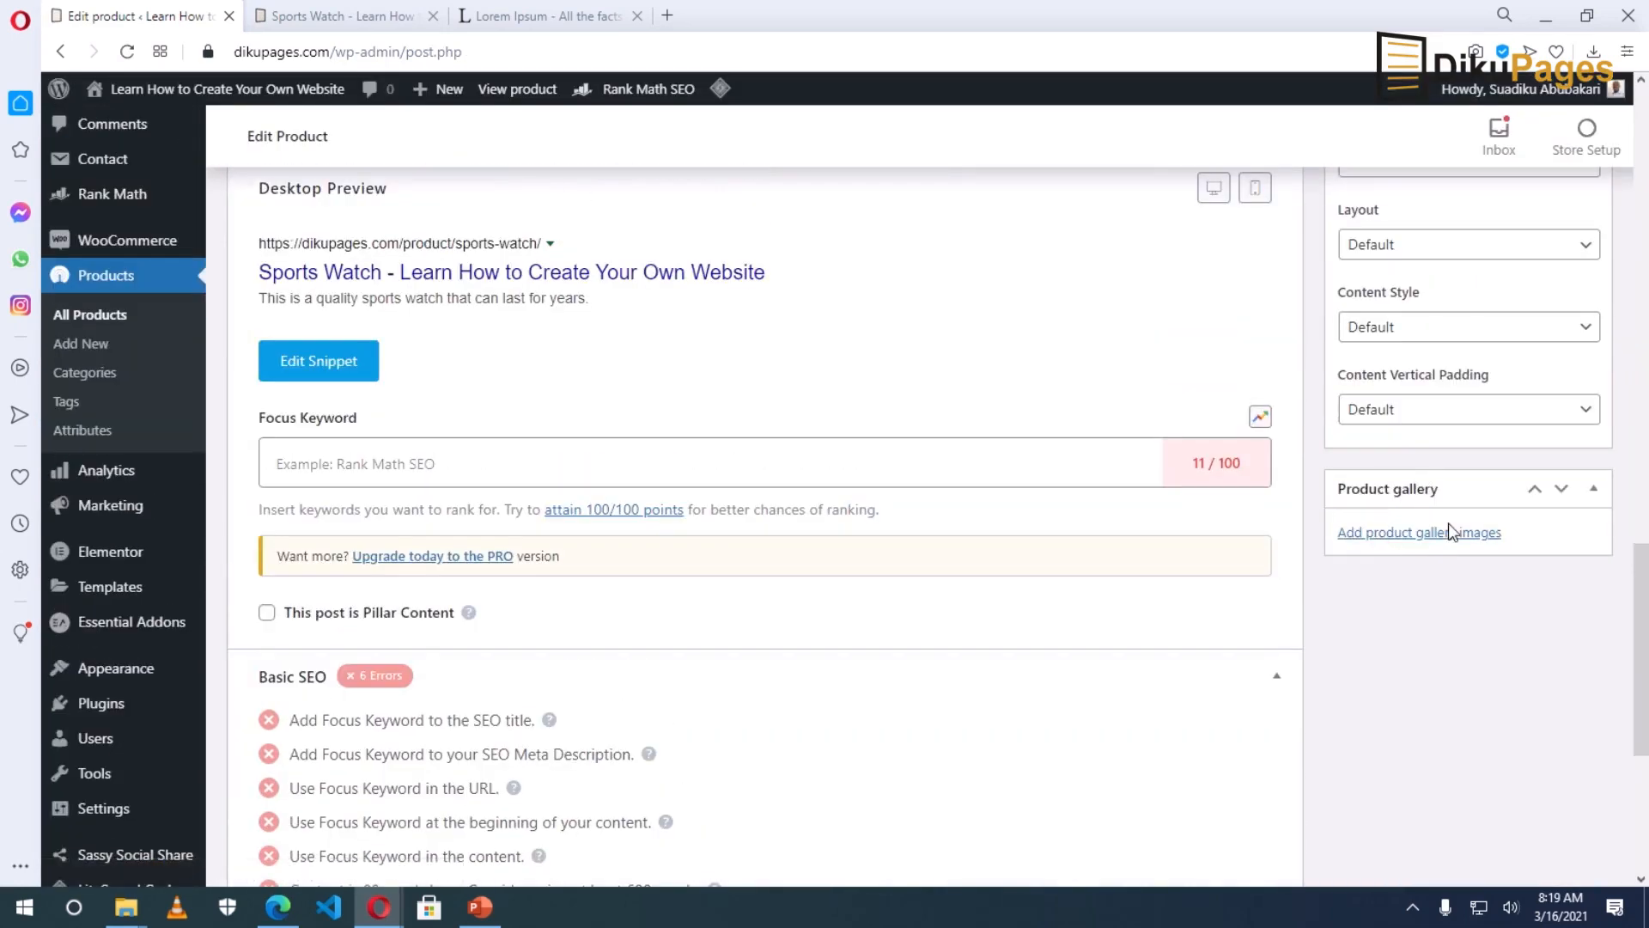
click(1411, 540)
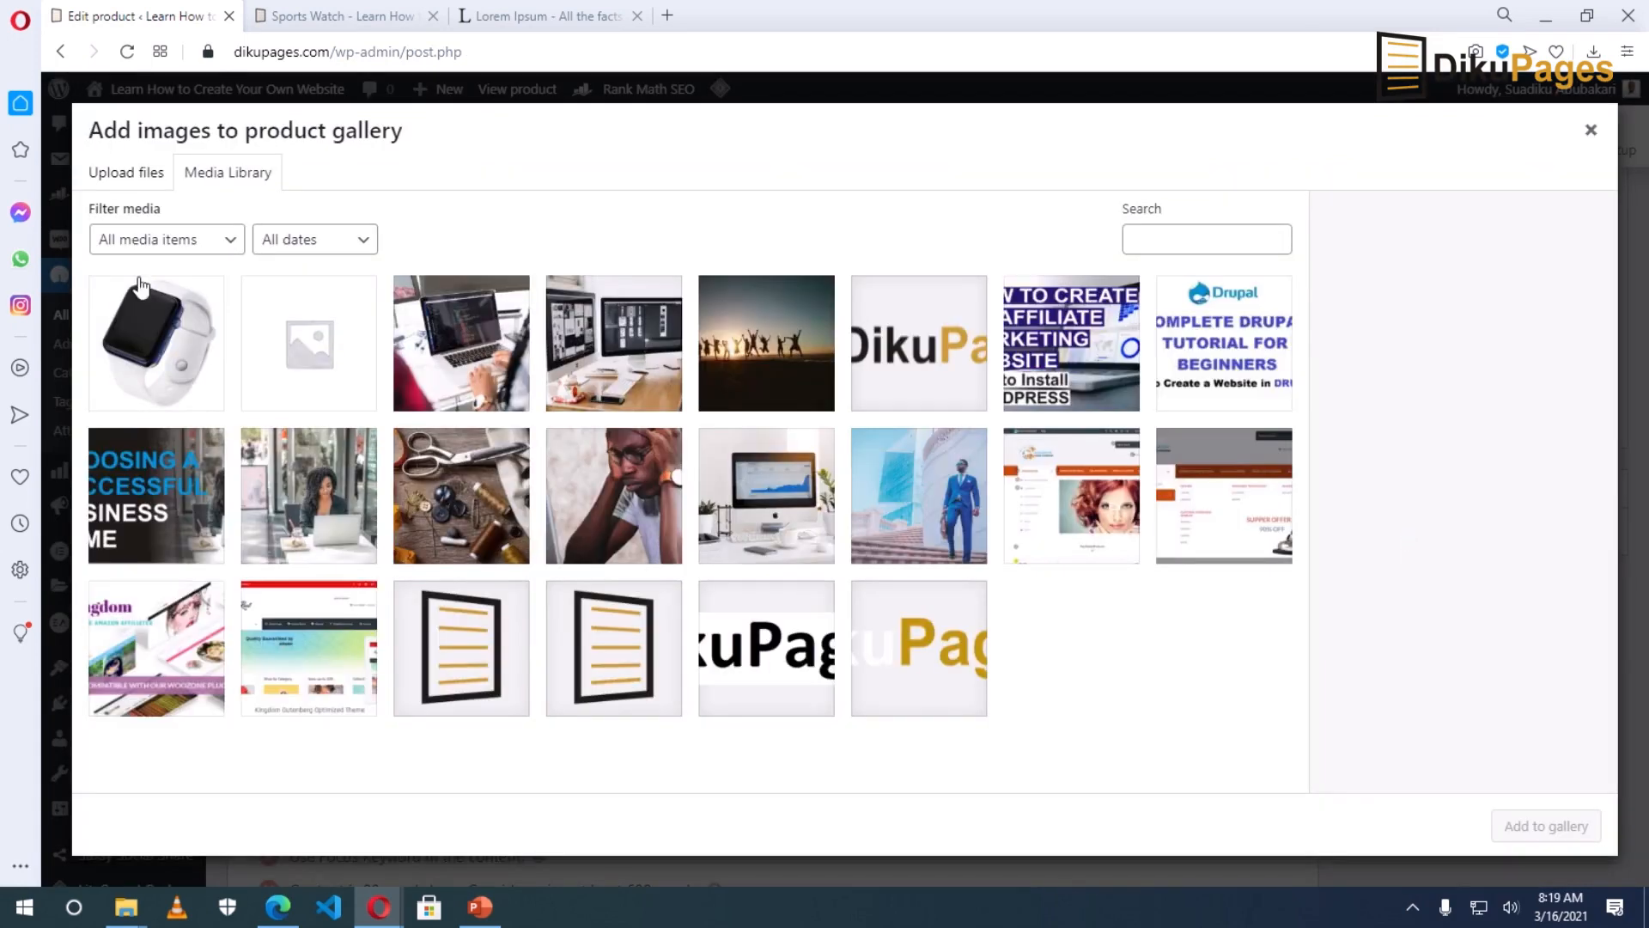
click(127, 176)
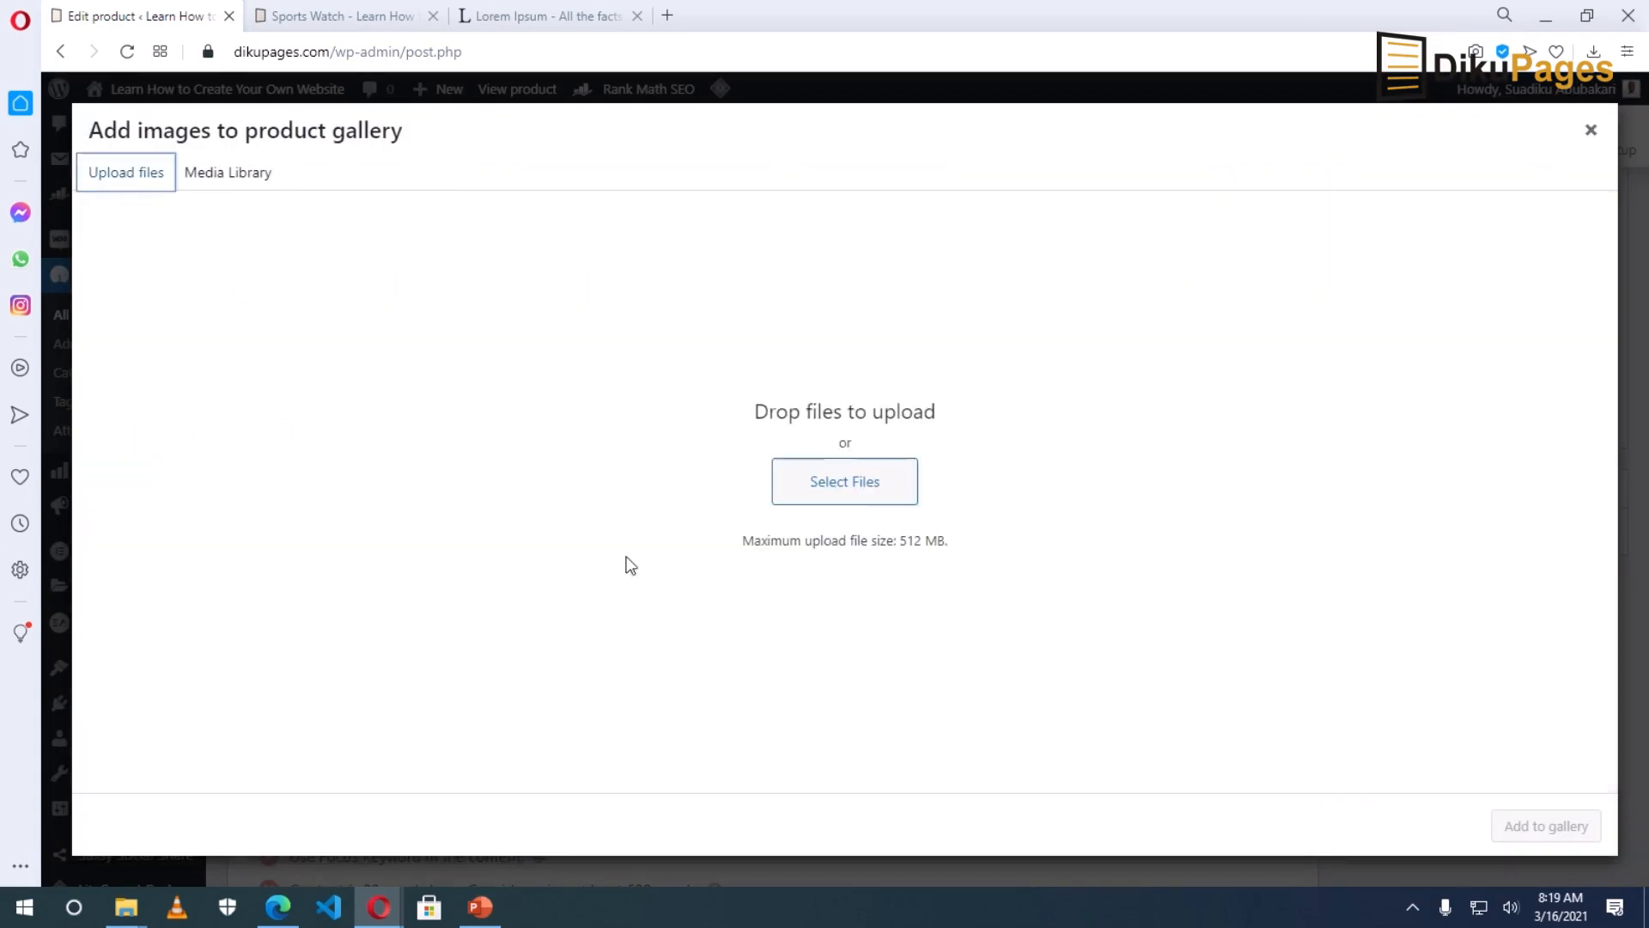
click(823, 481)
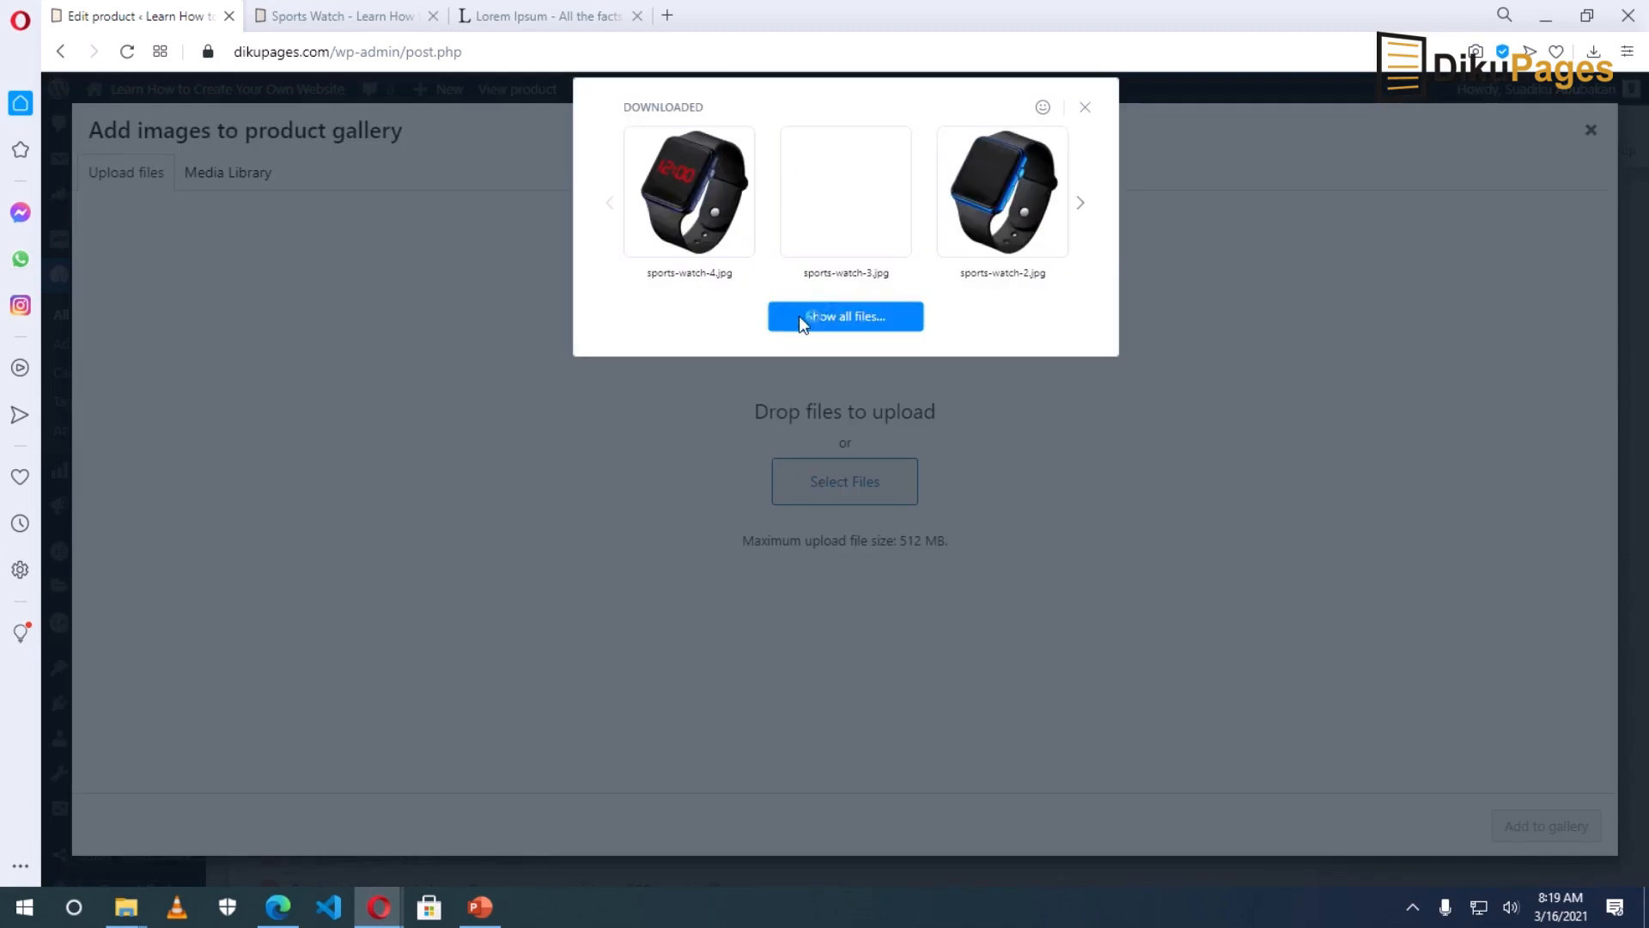
click(655, 473)
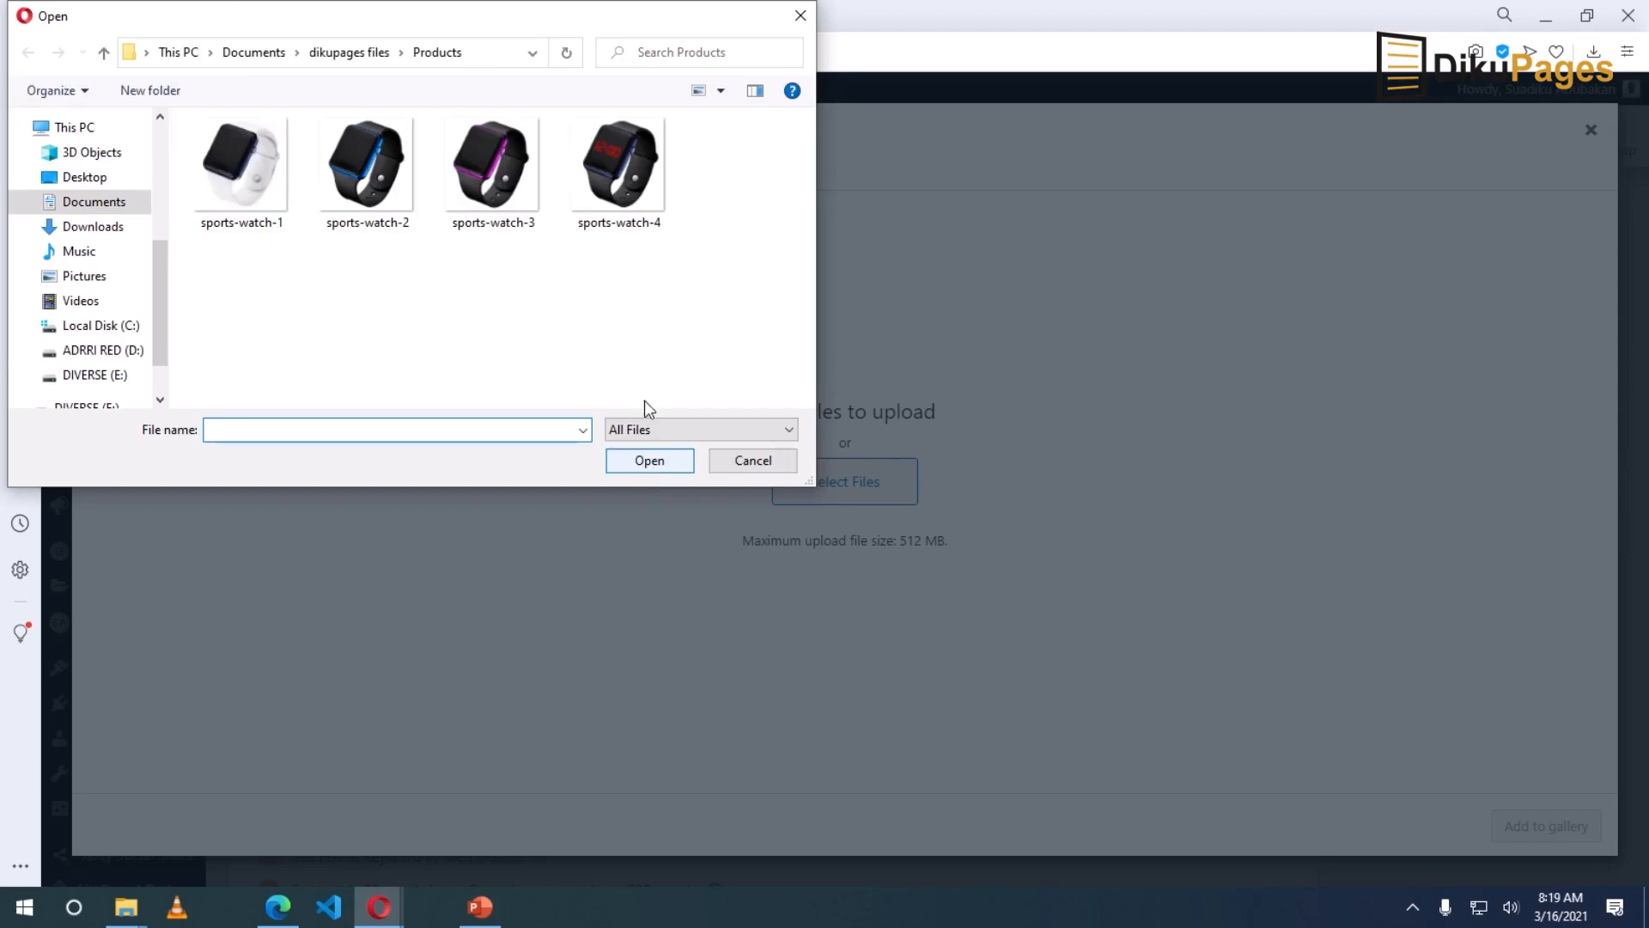
click(620, 185)
drag(621, 185, 321, 192)
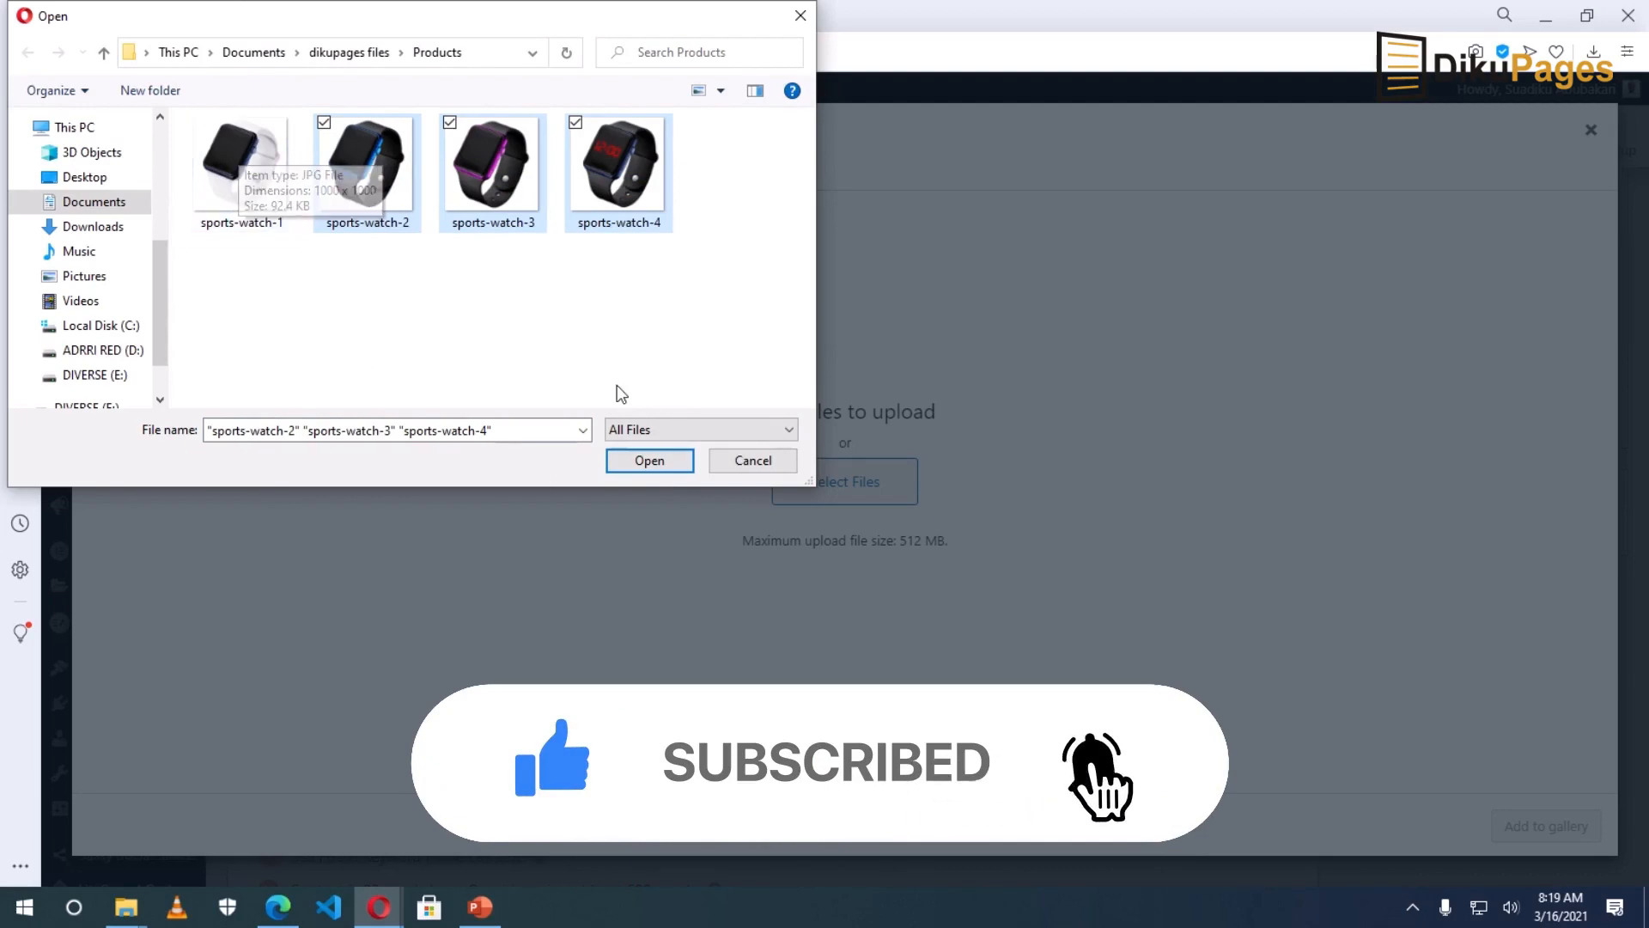
click(651, 464)
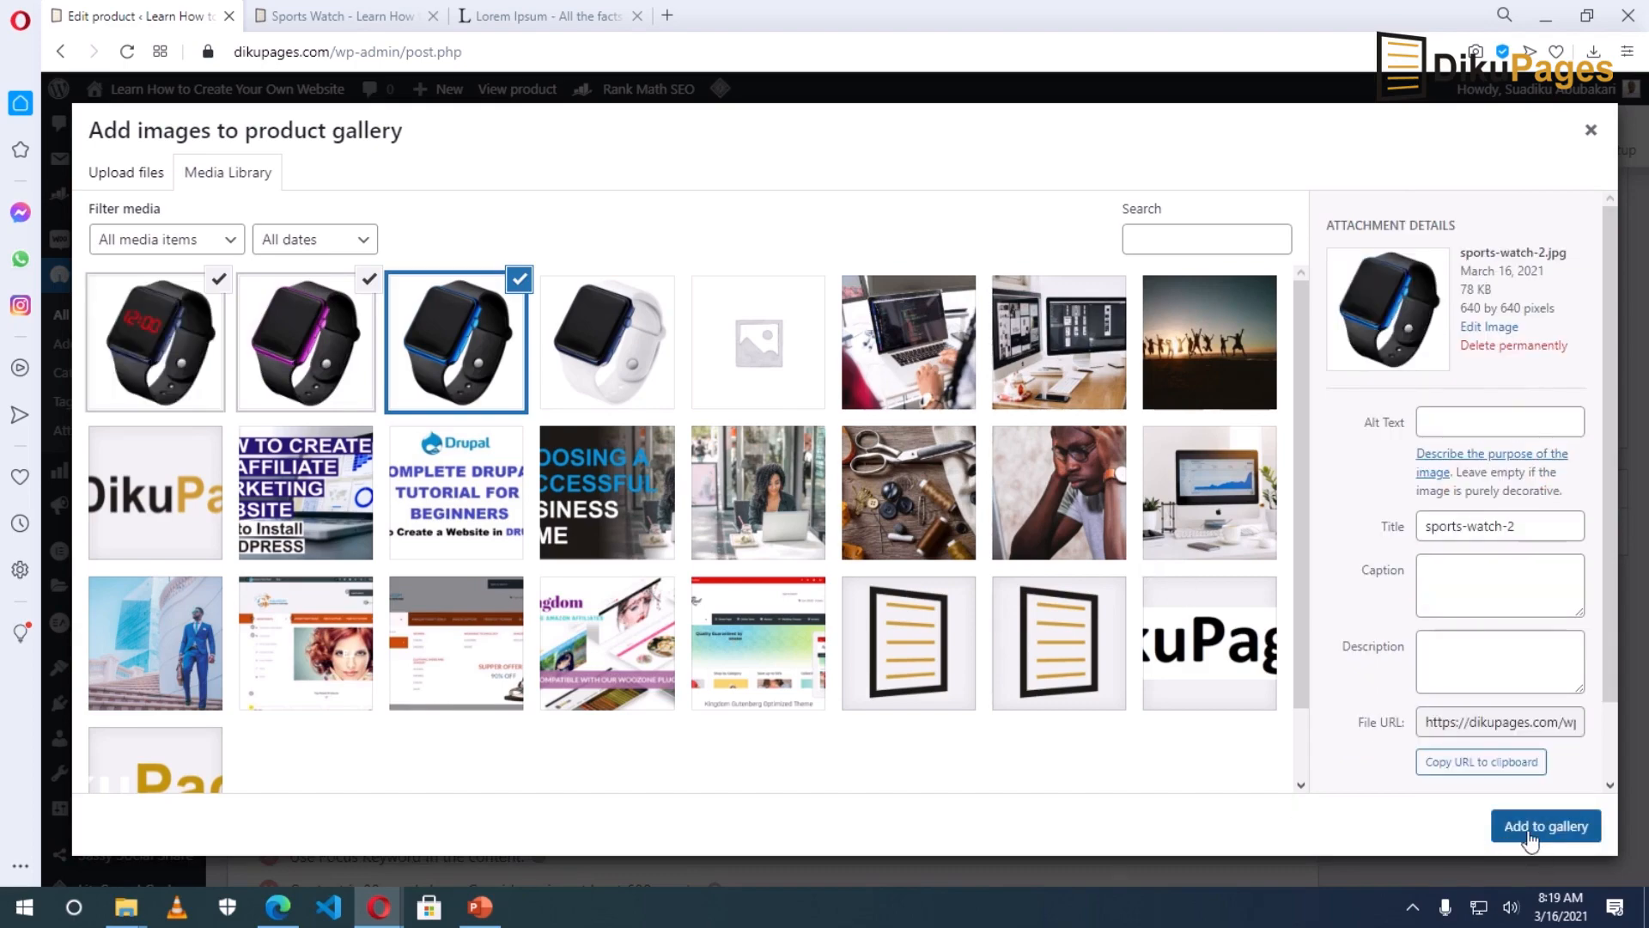
click(1530, 833)
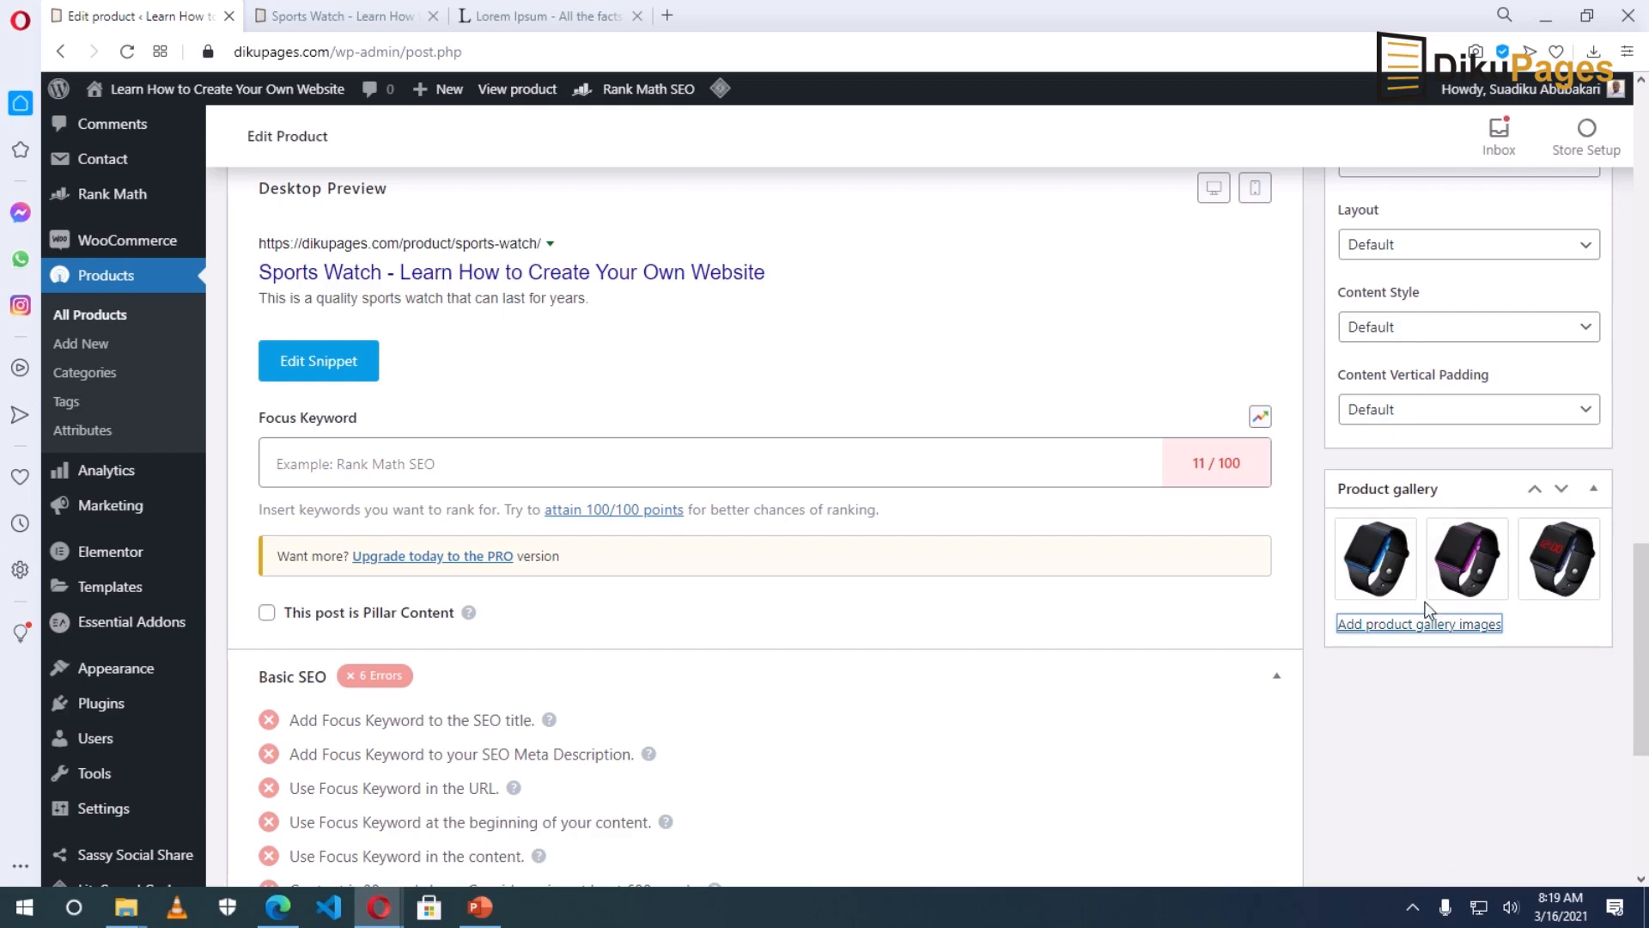
Step: Move the purple watch ahead of the blue one in the product gallery and save the product update
mouse_move(1471, 556)
mouse_down()
mouse_move(1384, 560)
mouse_move(1440, 562)
mouse_up()
drag(1559, 556, 1484, 563)
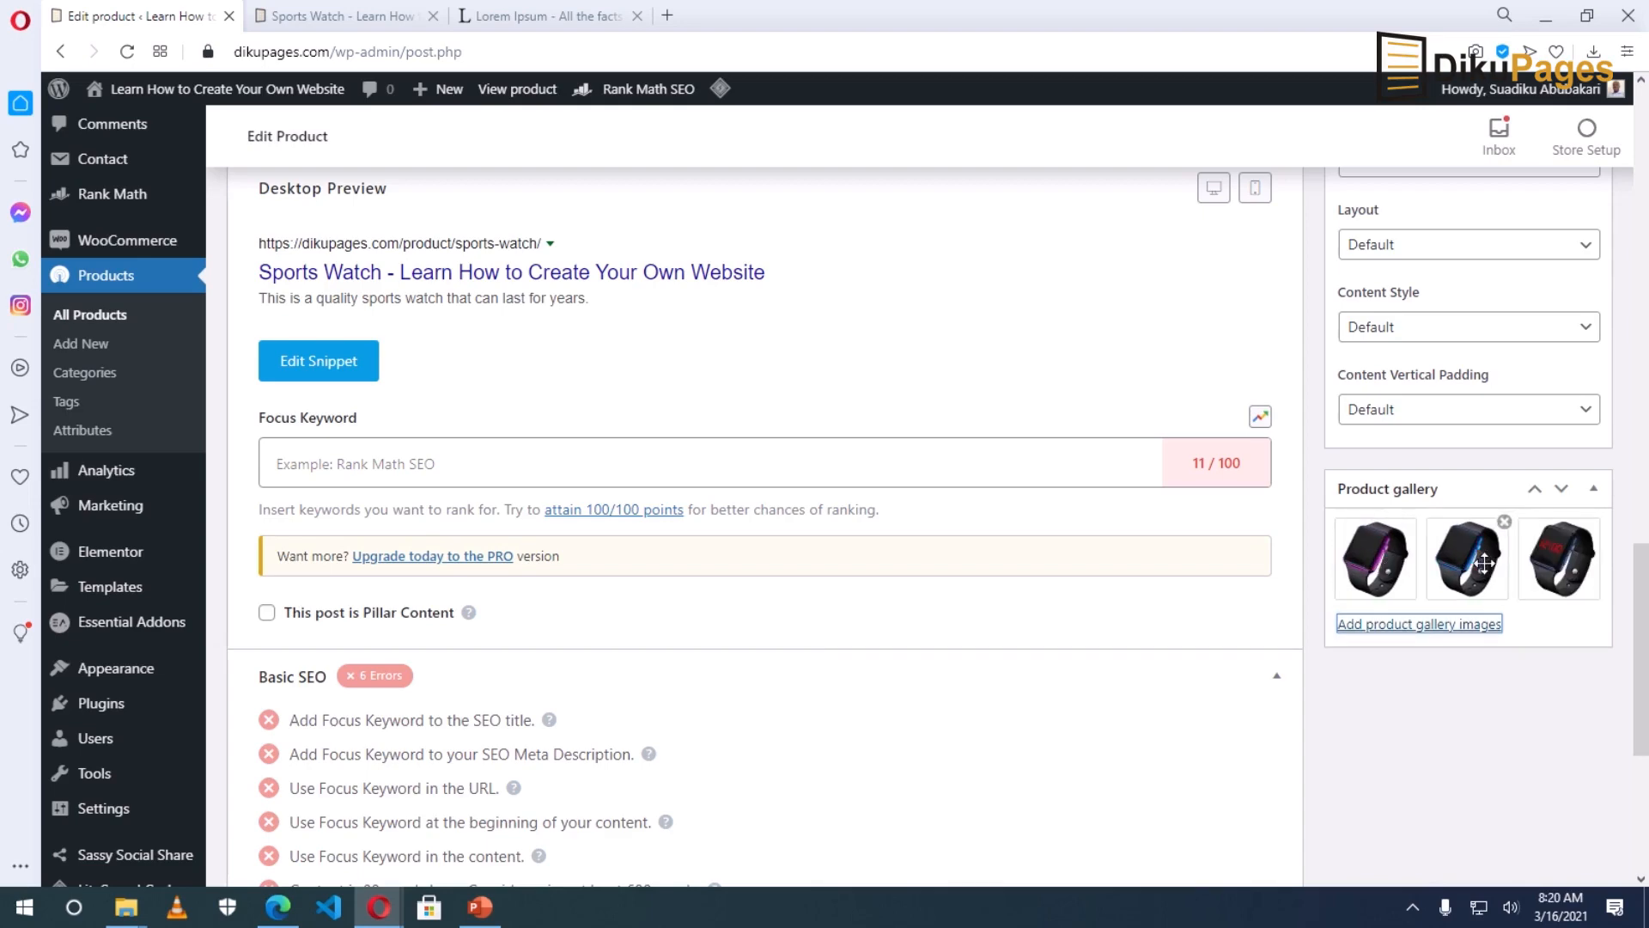
scroll(1428, 743, up, 15)
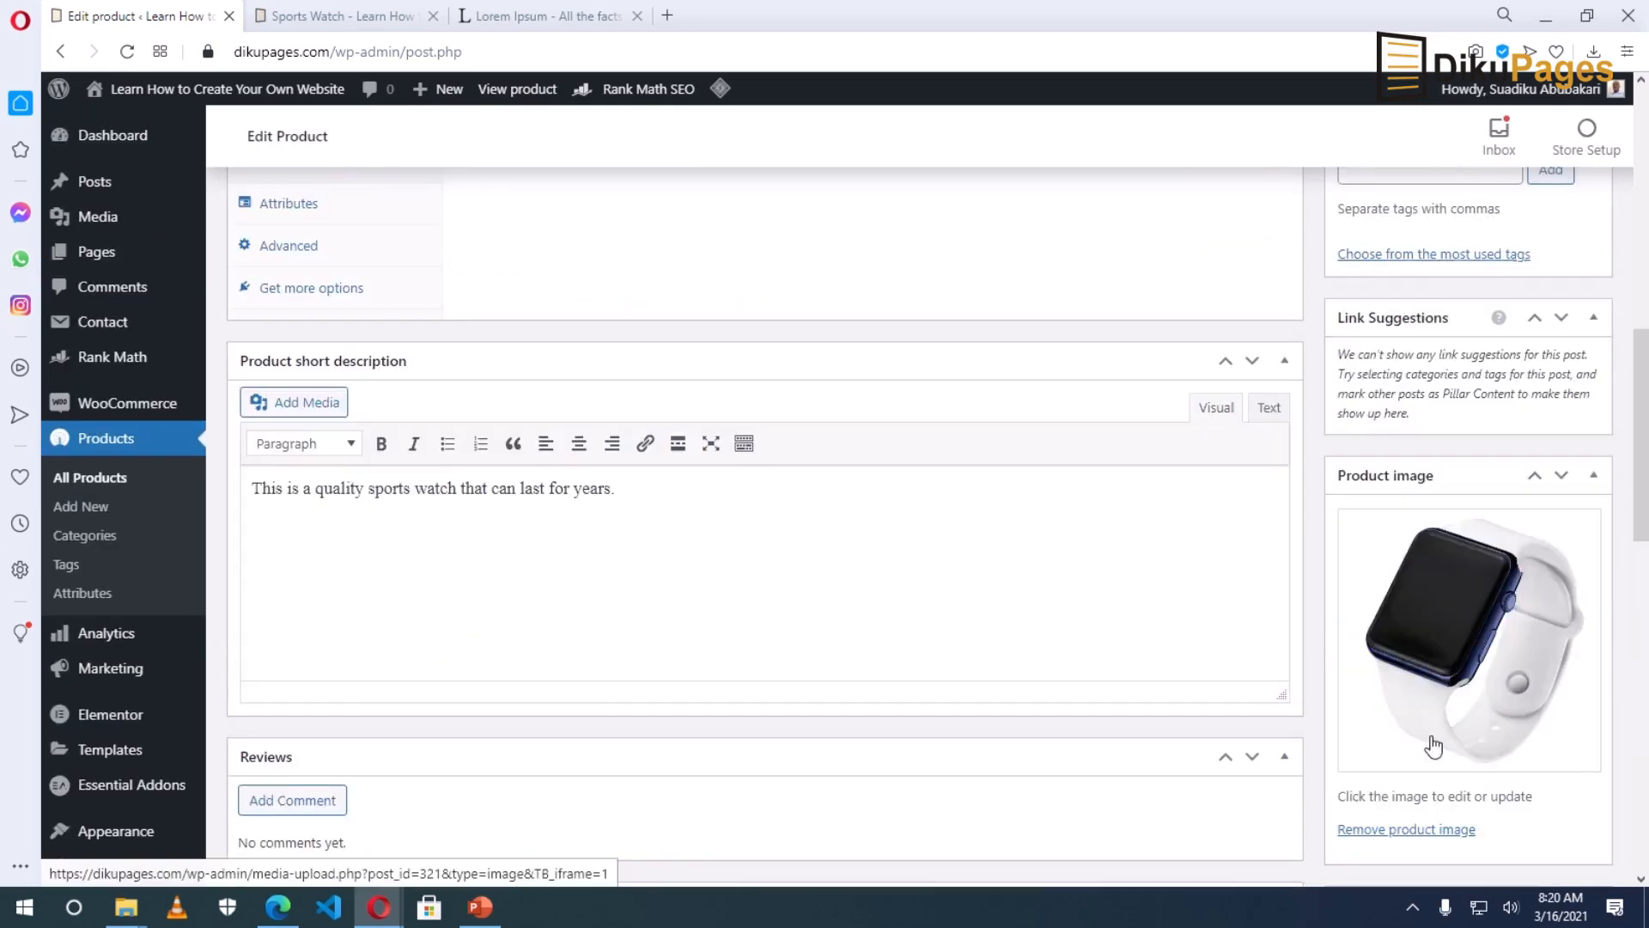
click(1567, 576)
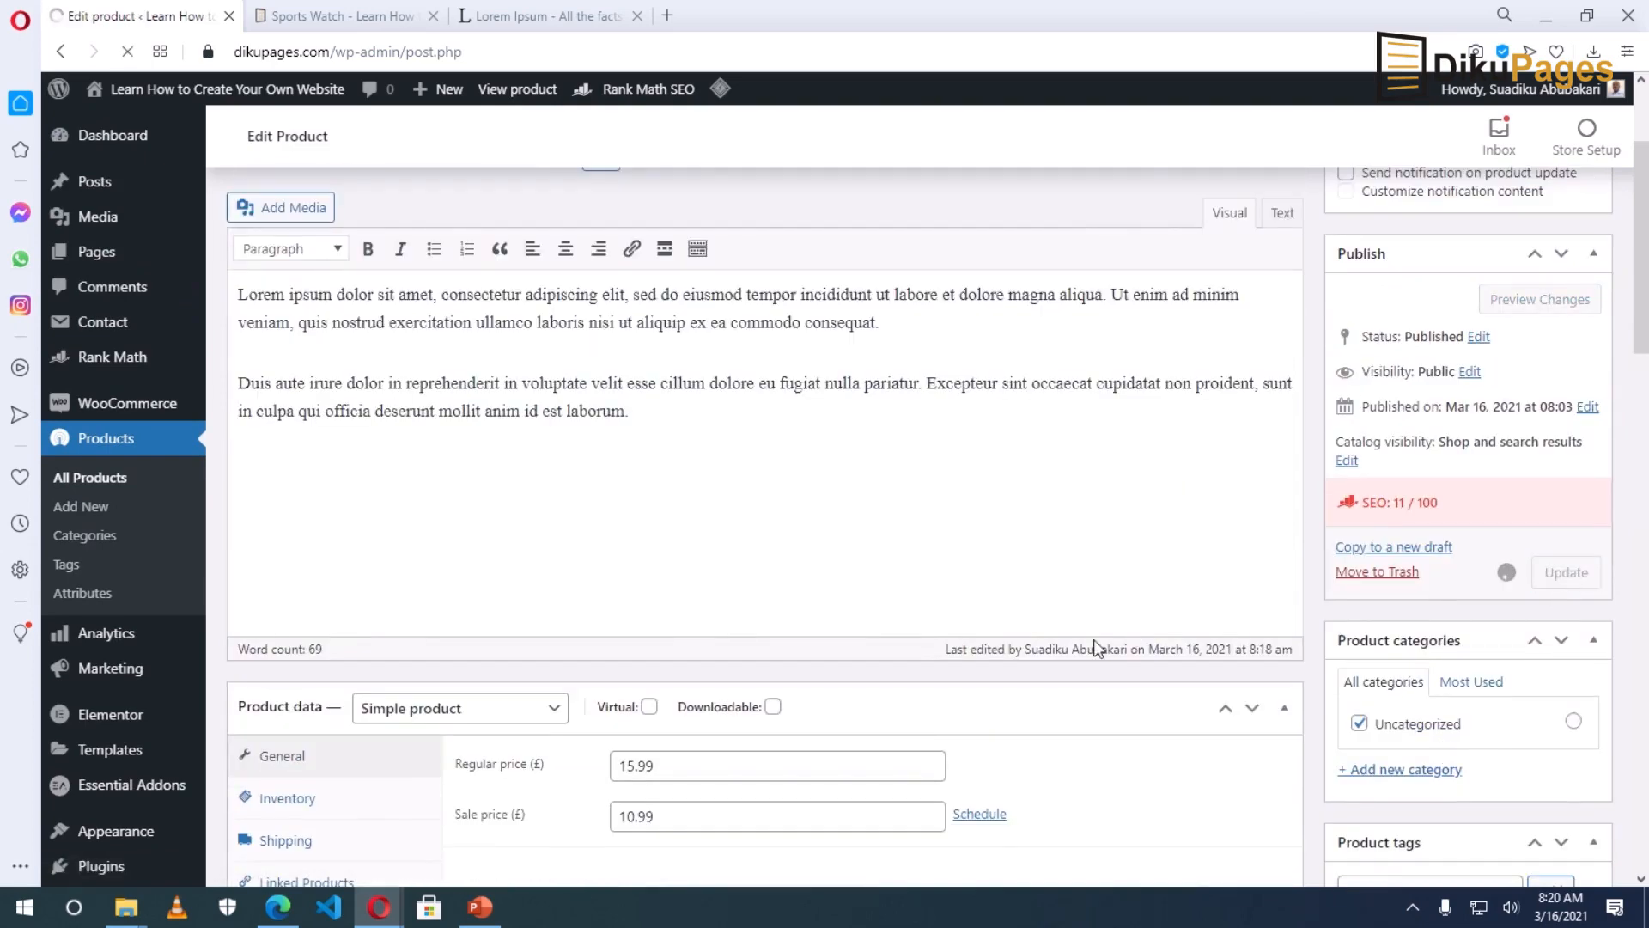
Step: Reload the live Sports Watch page and view the purple, red-digit, blue and white watch images in its gallery
click(344, 19)
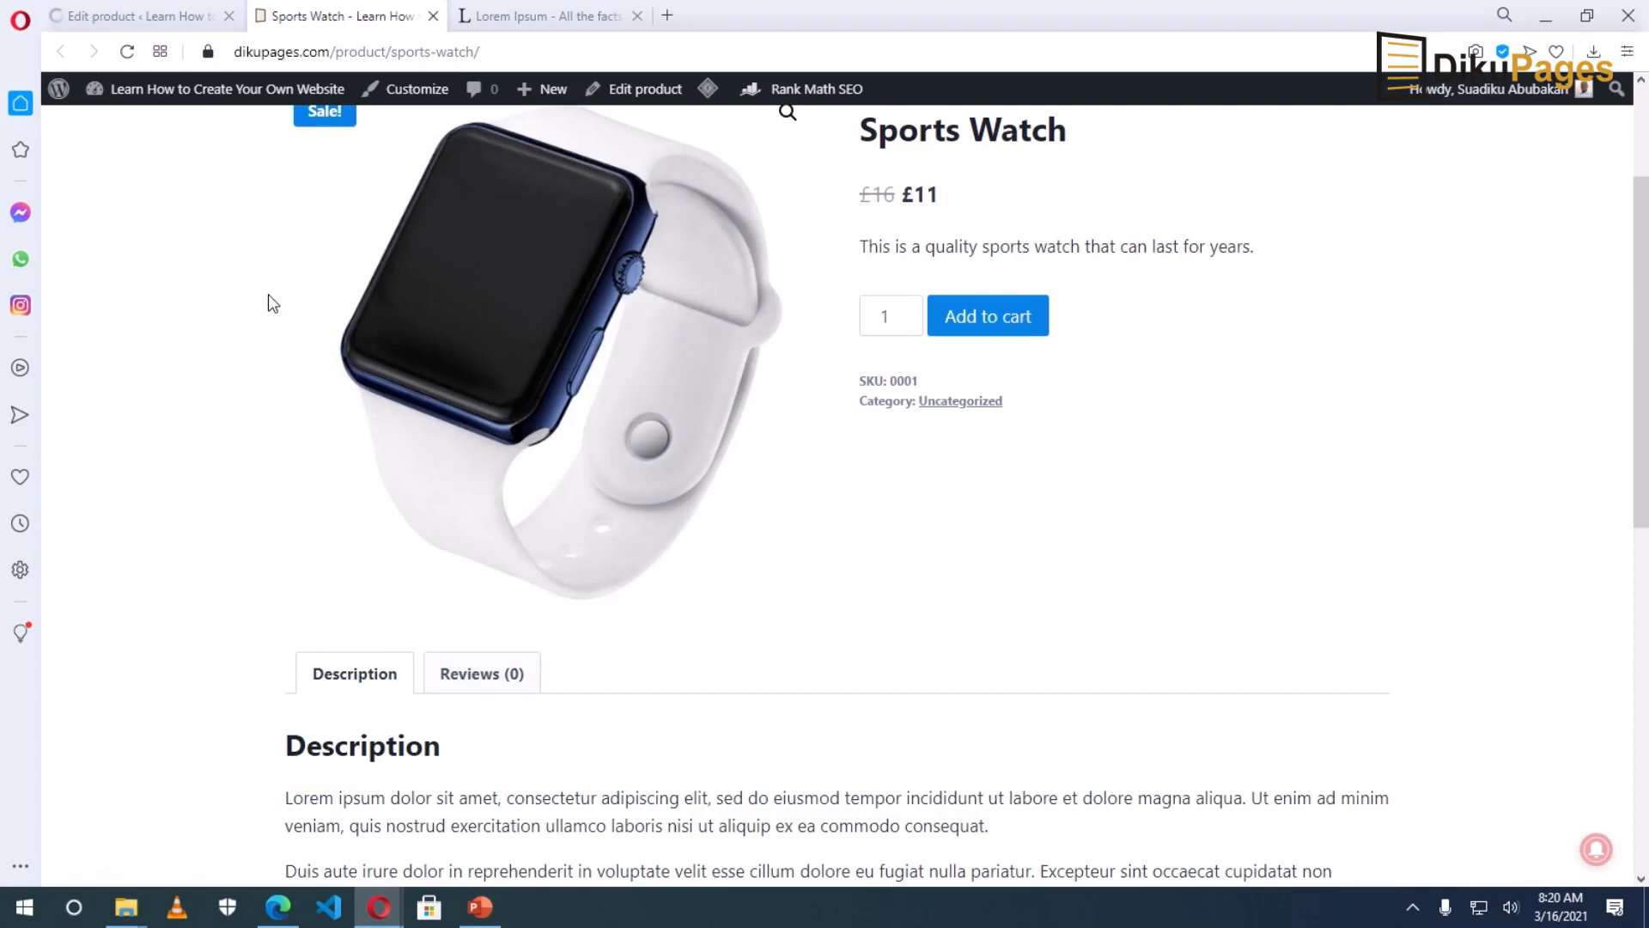
click(126, 52)
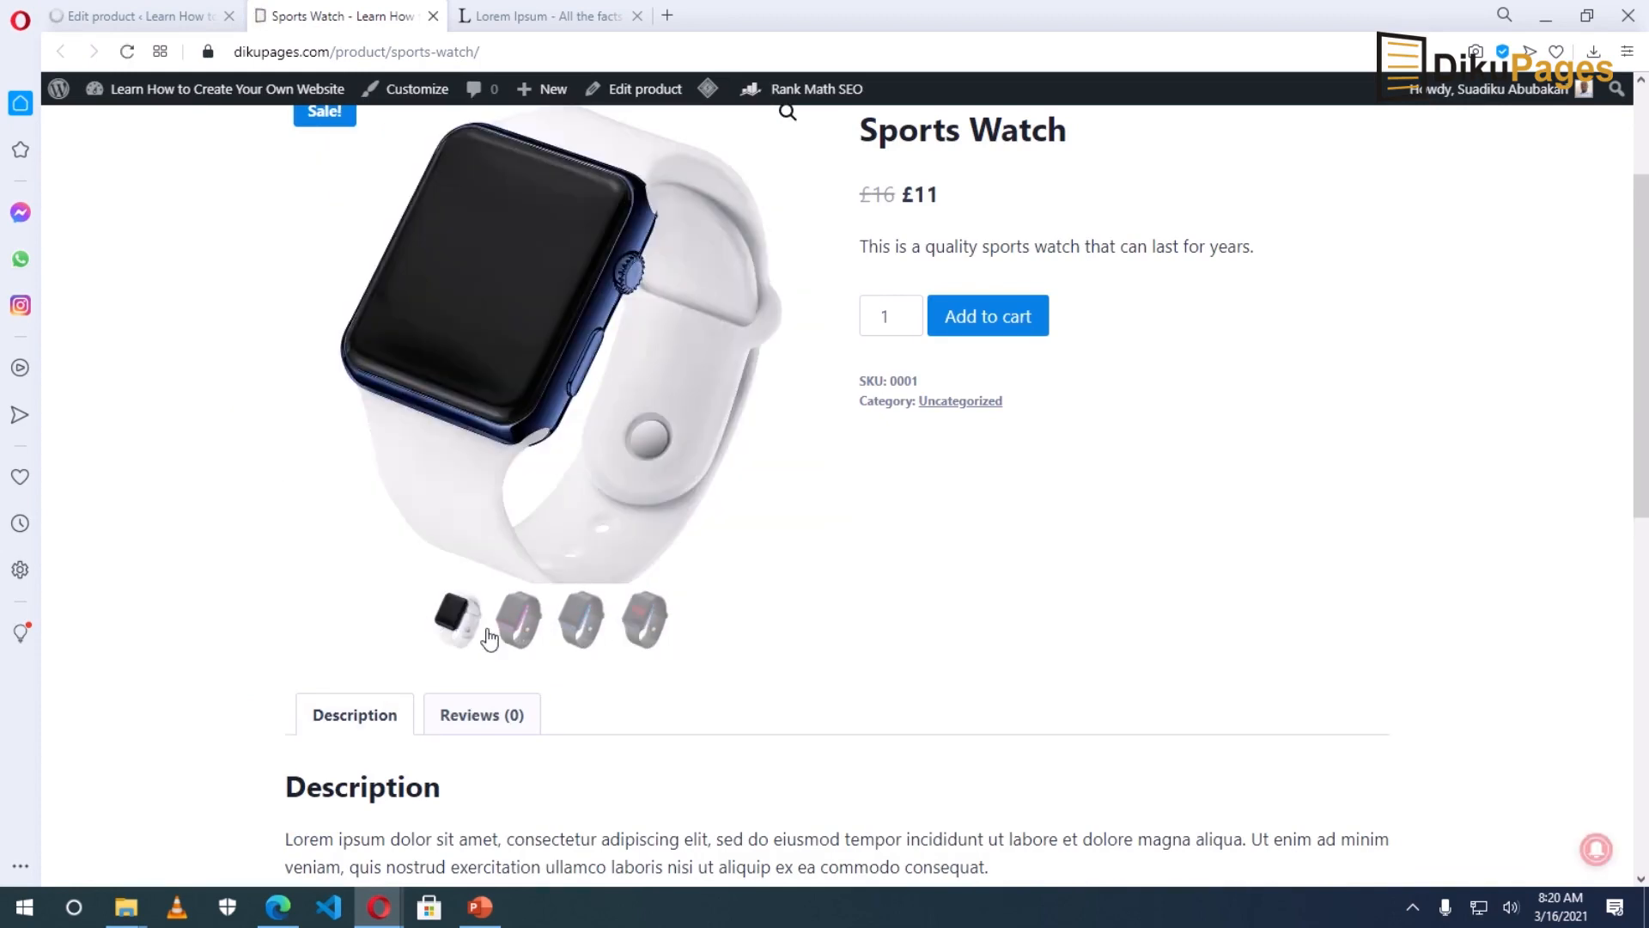
click(524, 627)
scroll(532, 635, up, 3)
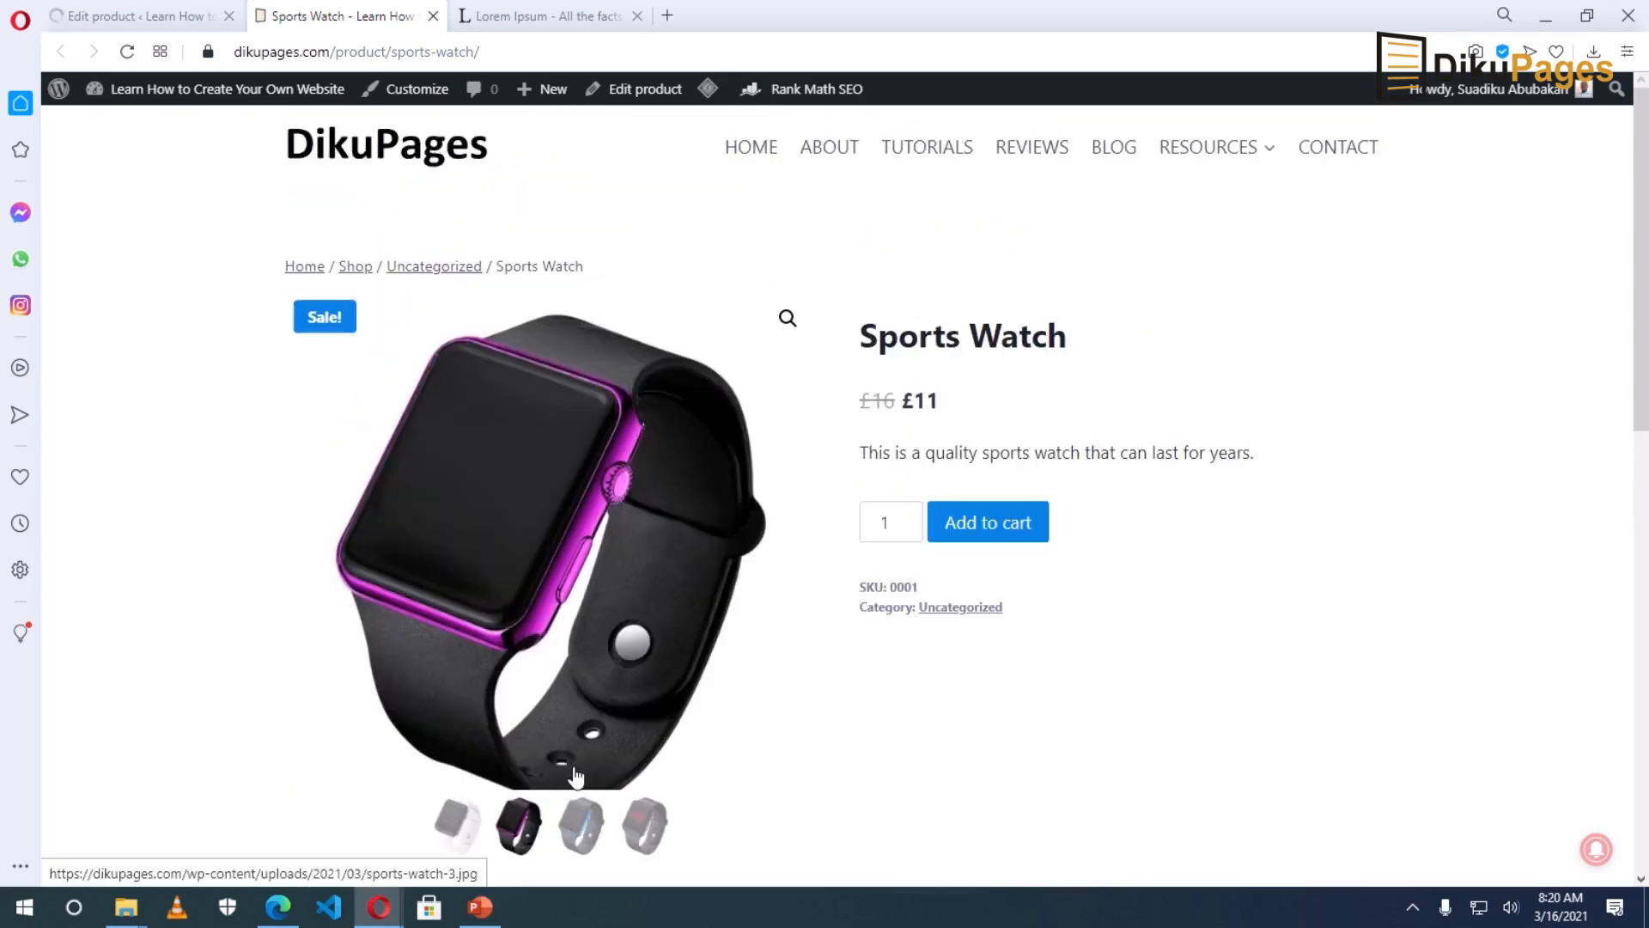
click(646, 831)
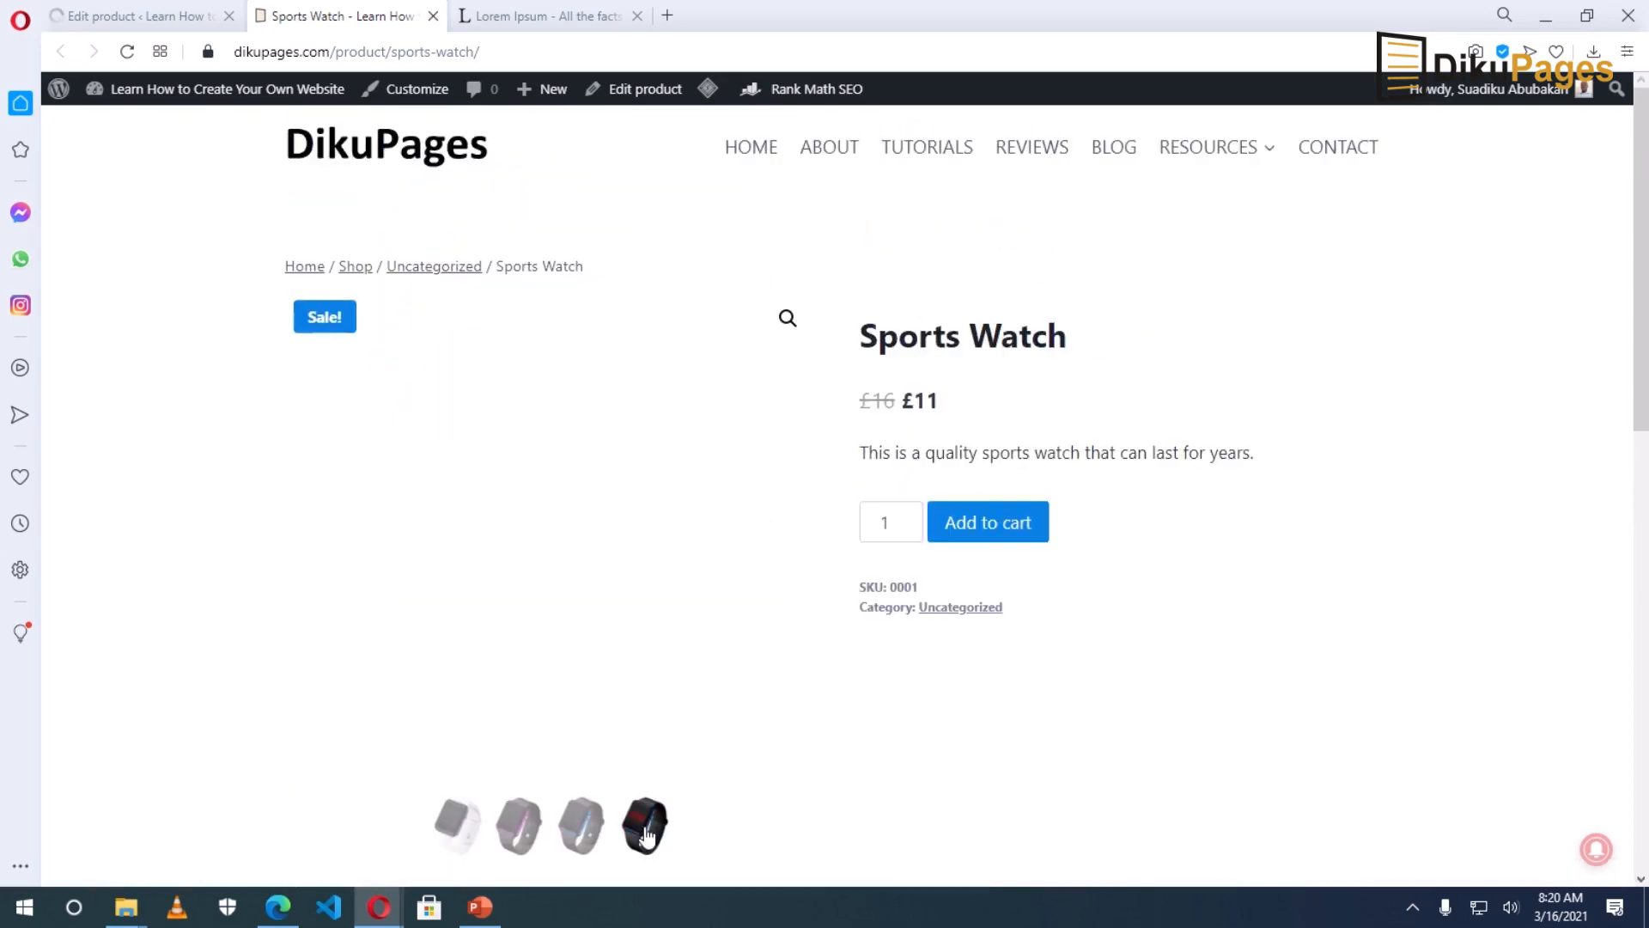
click(584, 833)
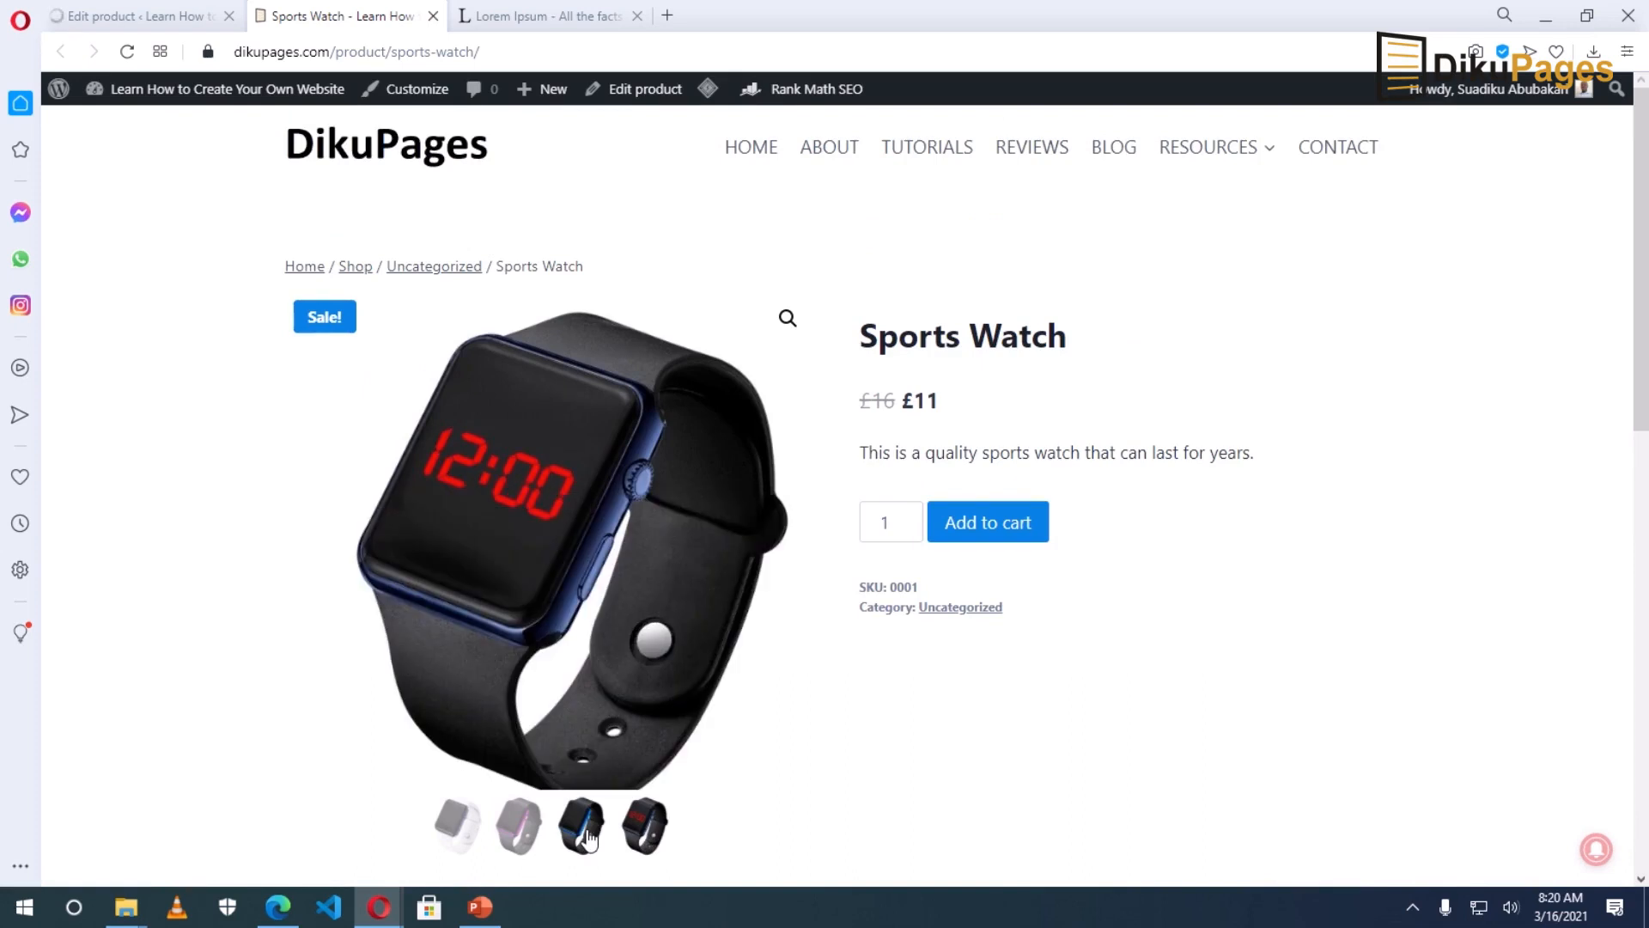
click(458, 827)
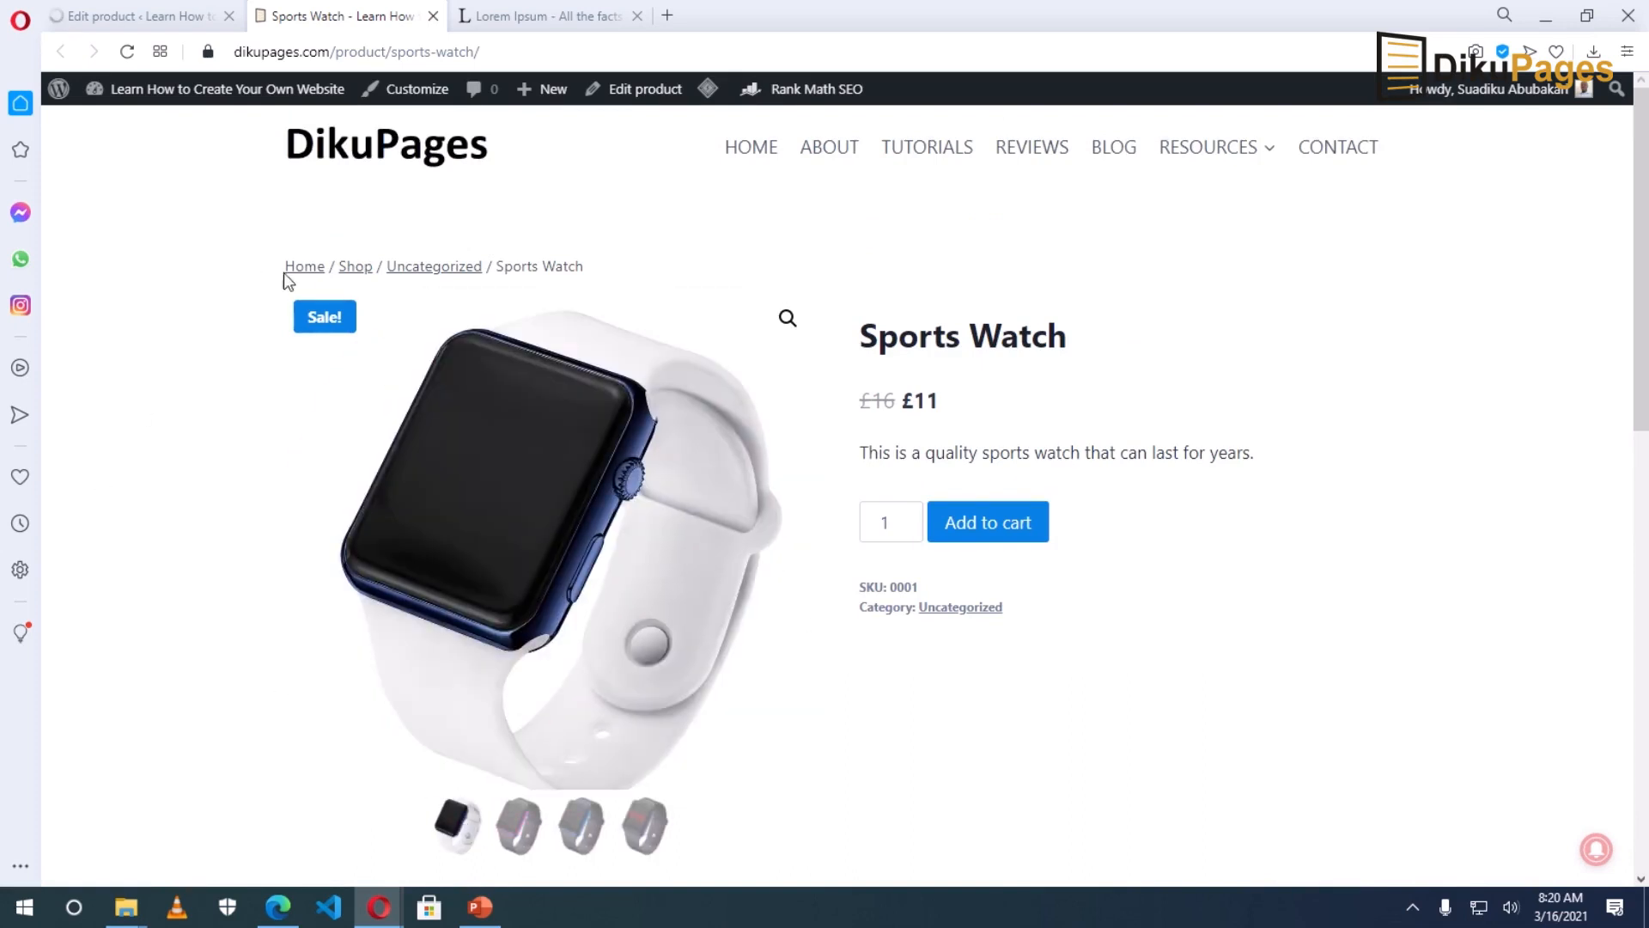
Step: Examine the breadcrumb trail and the category line on the live Sports Watch page
drag(293, 262, 586, 273)
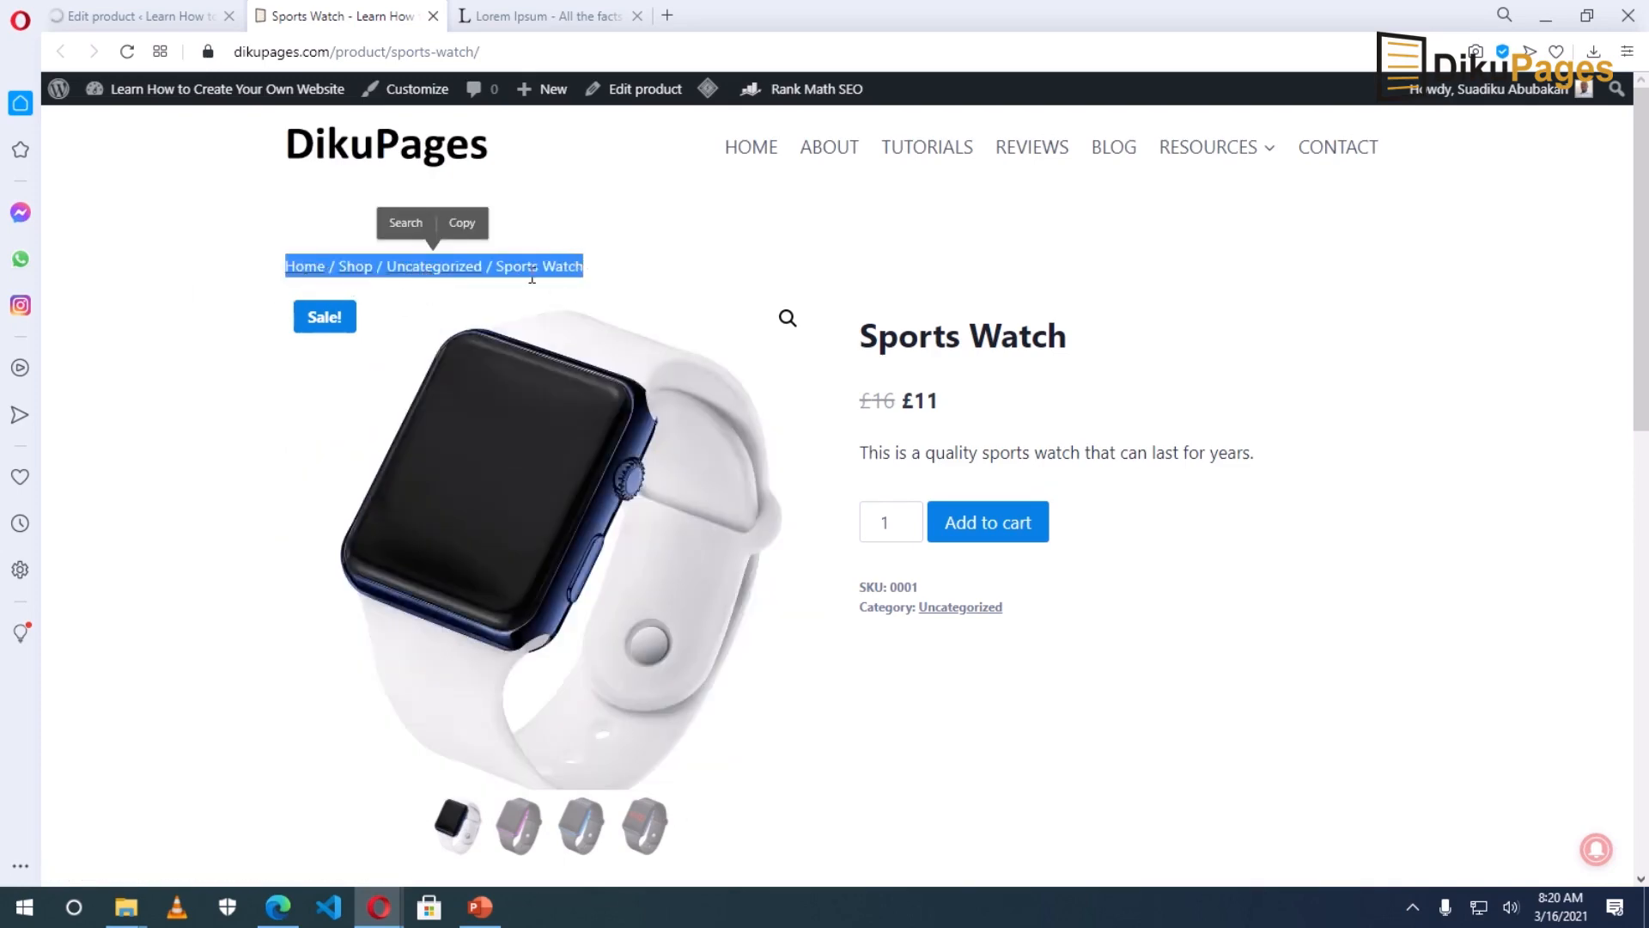
click(173, 344)
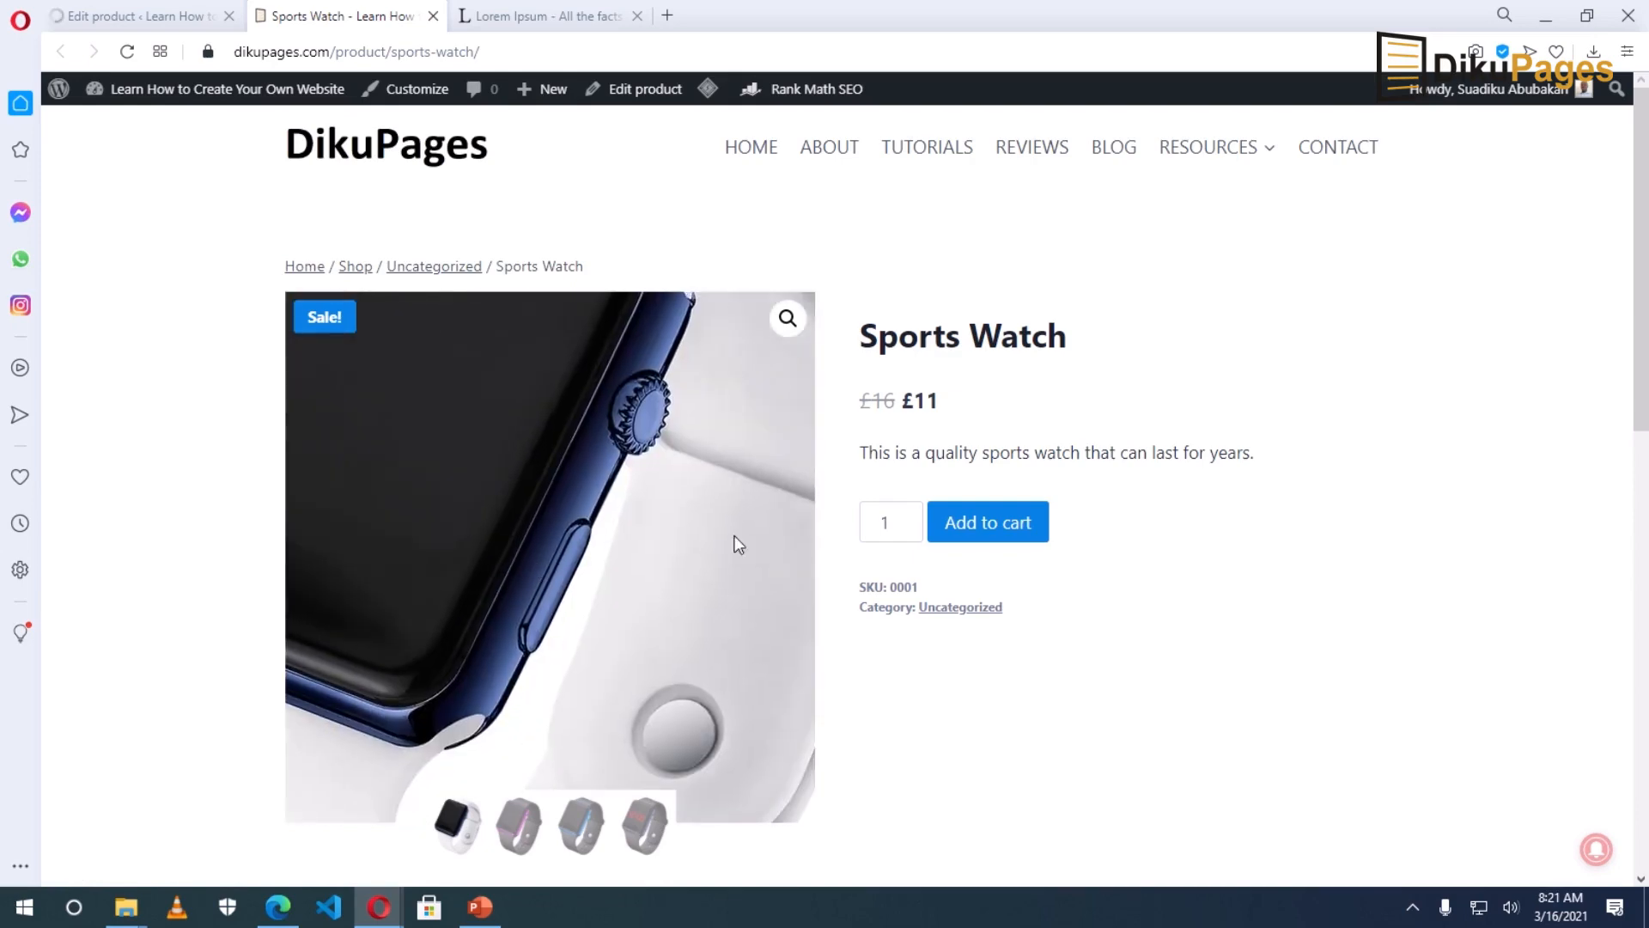
drag(861, 608, 1039, 610)
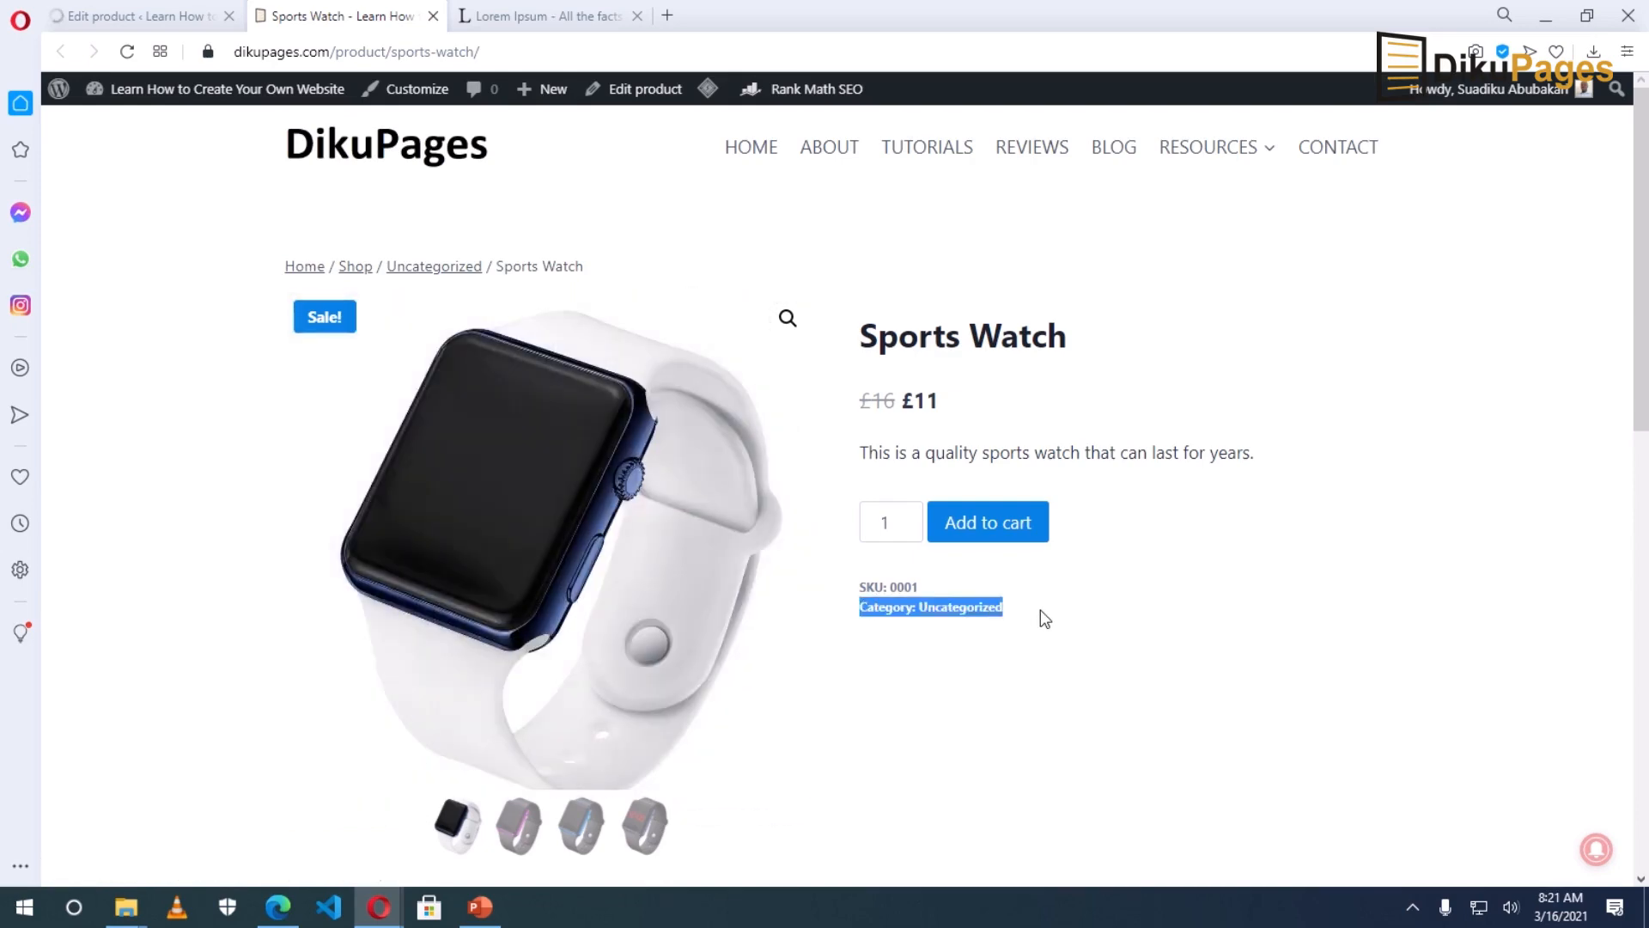
click(1042, 680)
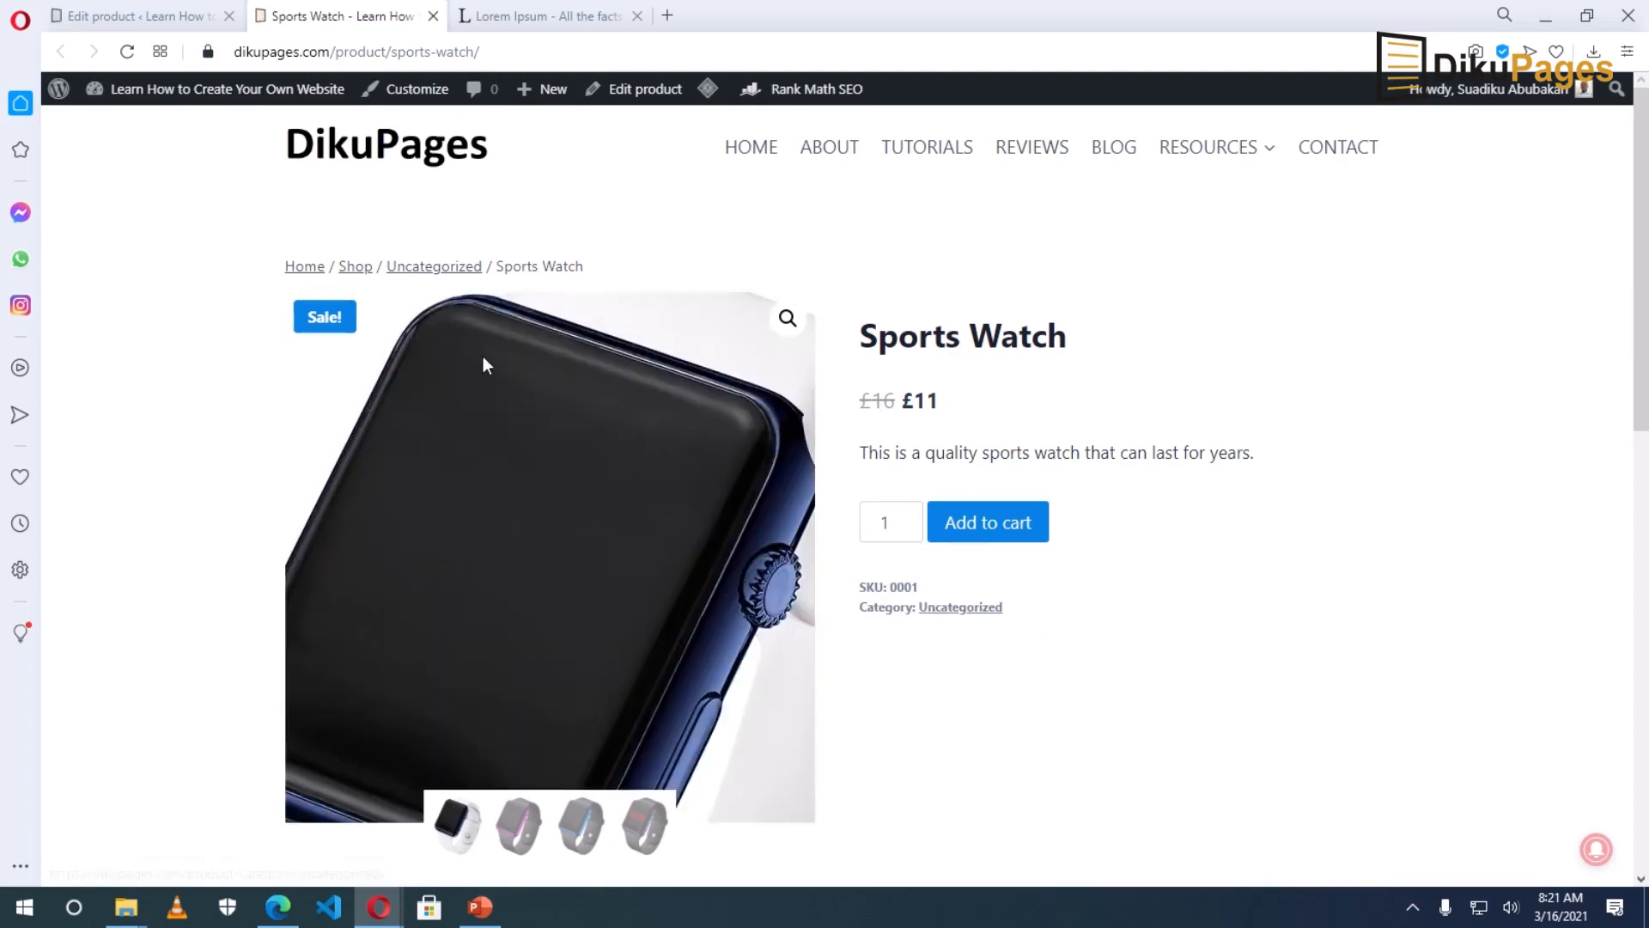
Step: View the Uncategorized category page from the breadcrumb and return to the Sports Watch product page
click(435, 270)
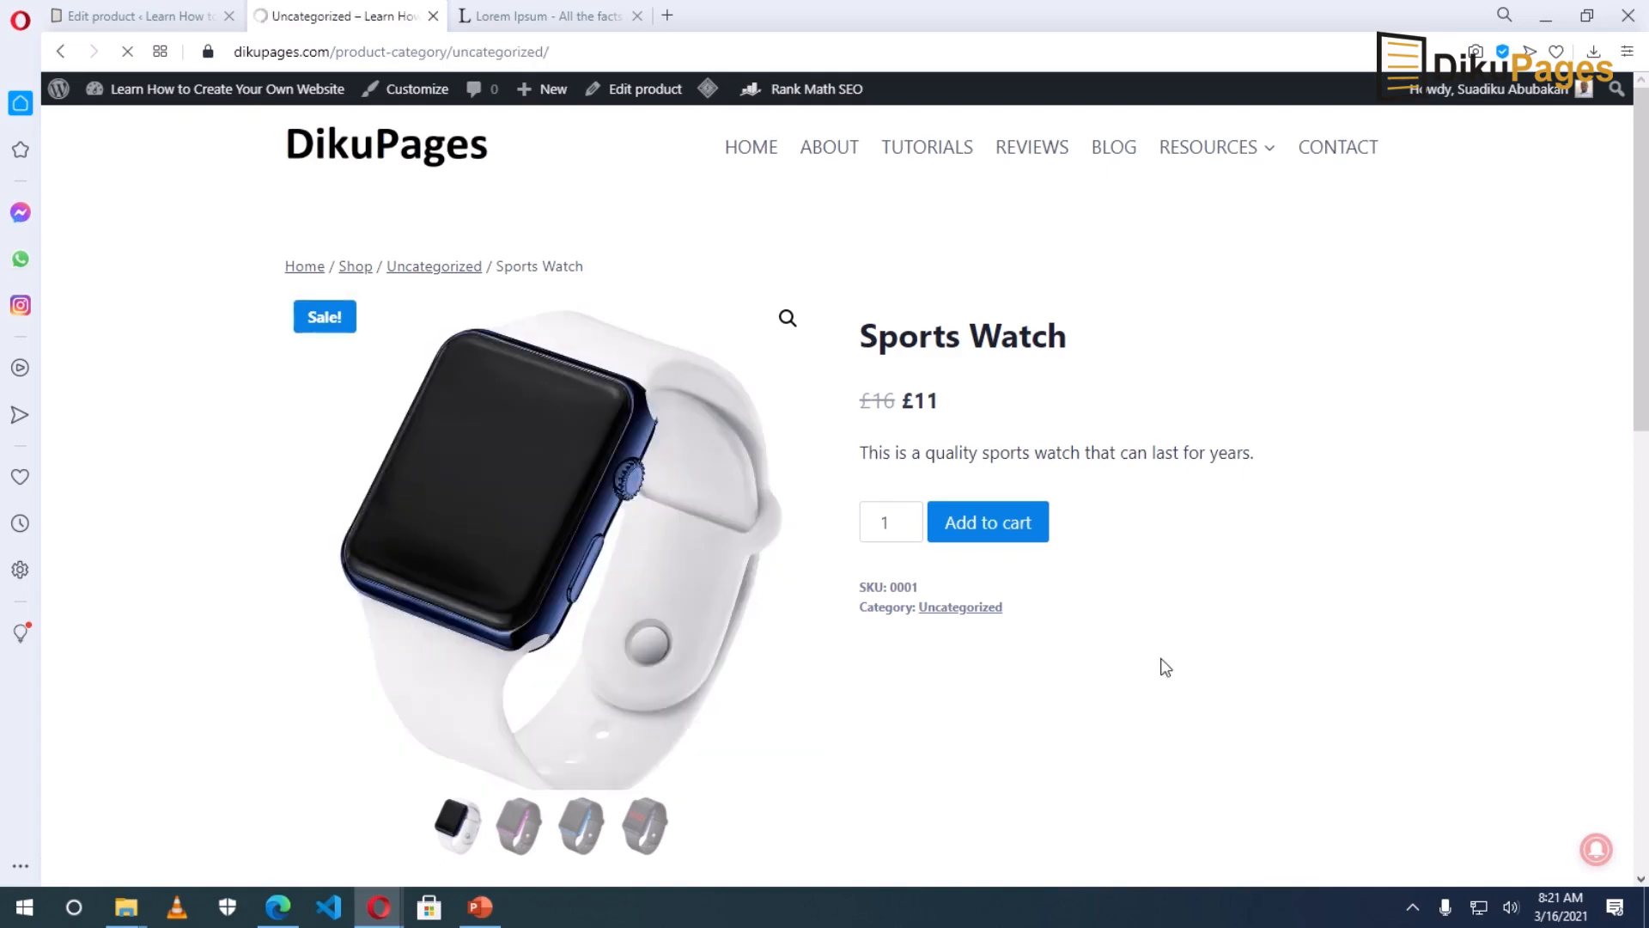
scroll(999, 706, down, 4)
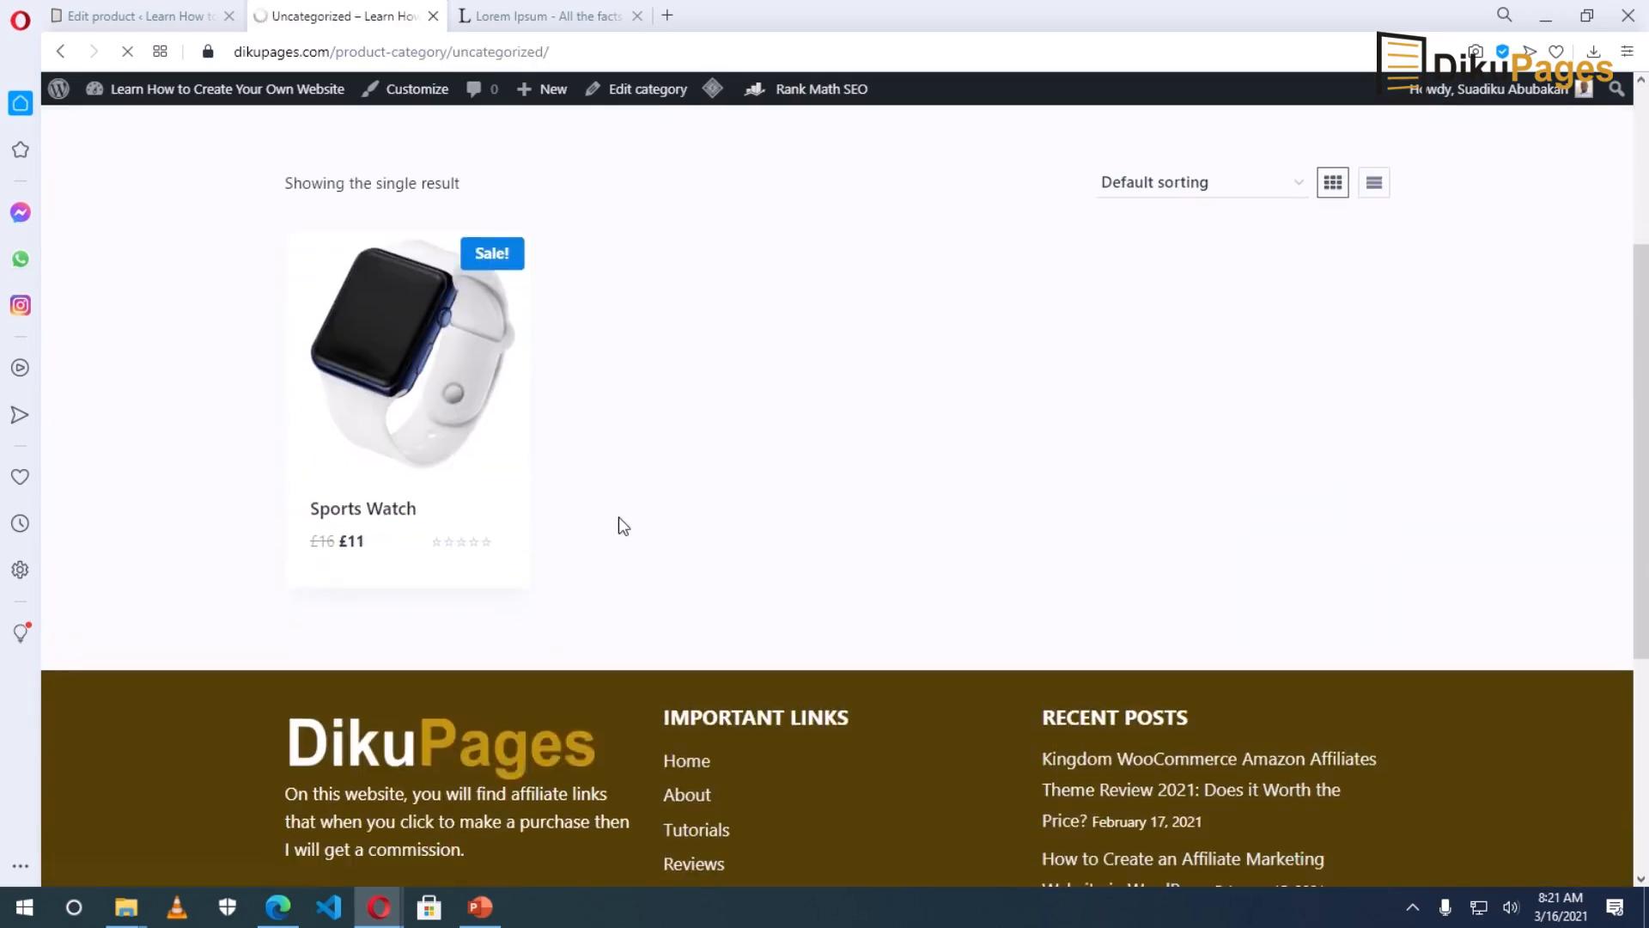
scroll(398, 541, up, 2)
click(397, 541)
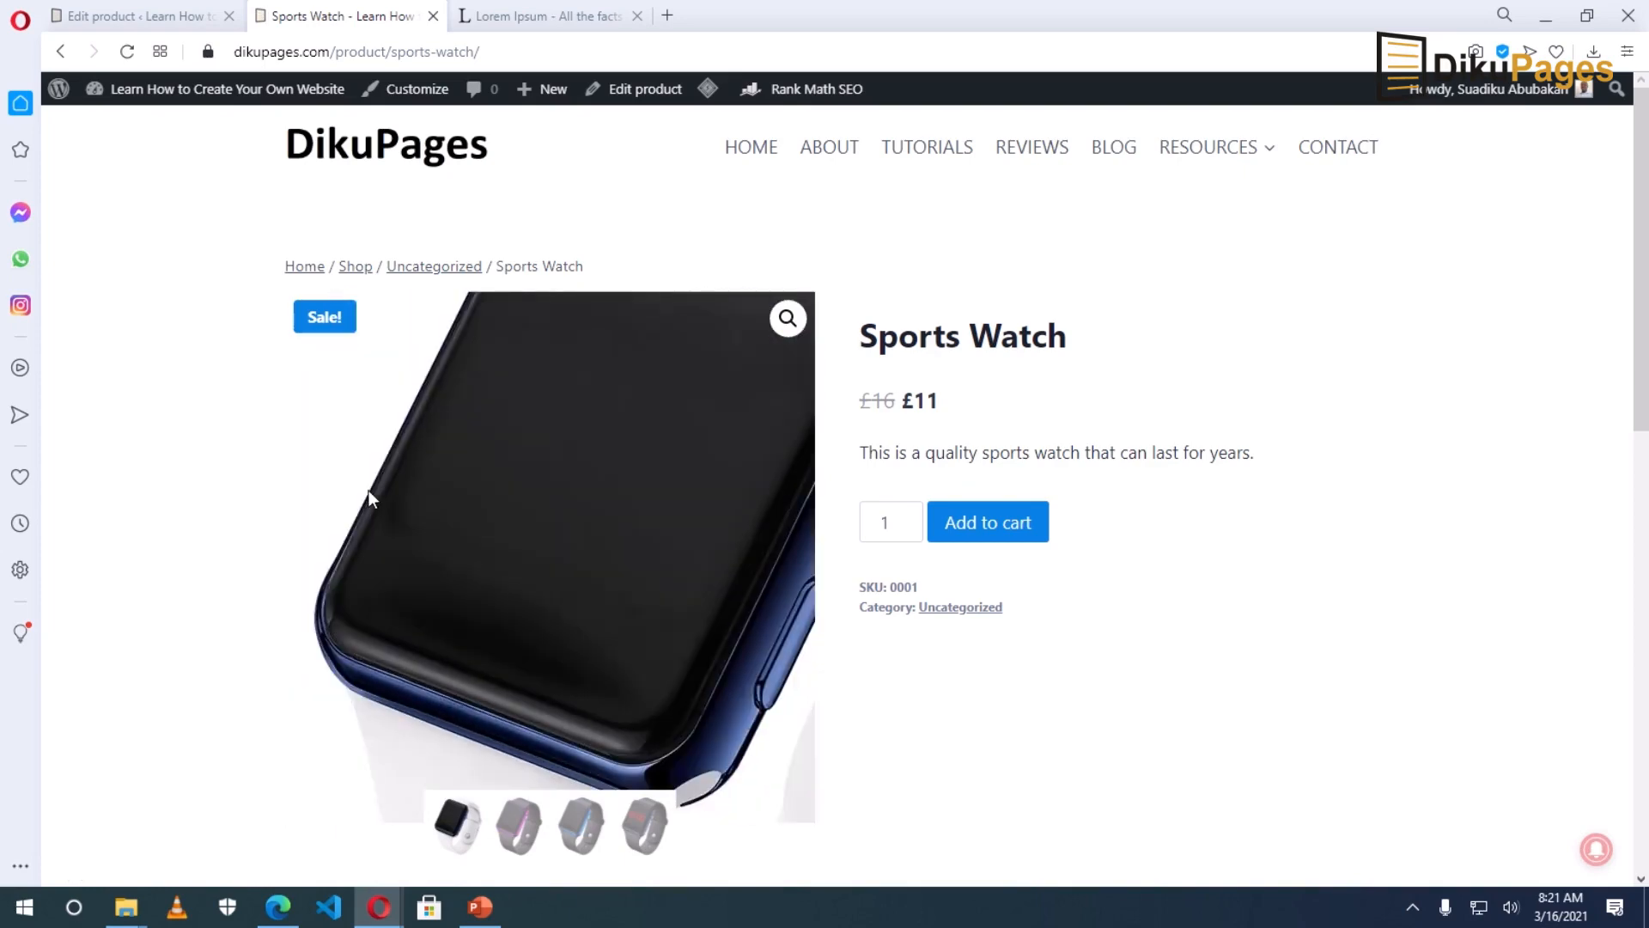
Step: Create a product category named "Watches" without a parent category from the Sports Watch edit page
click(108, 15)
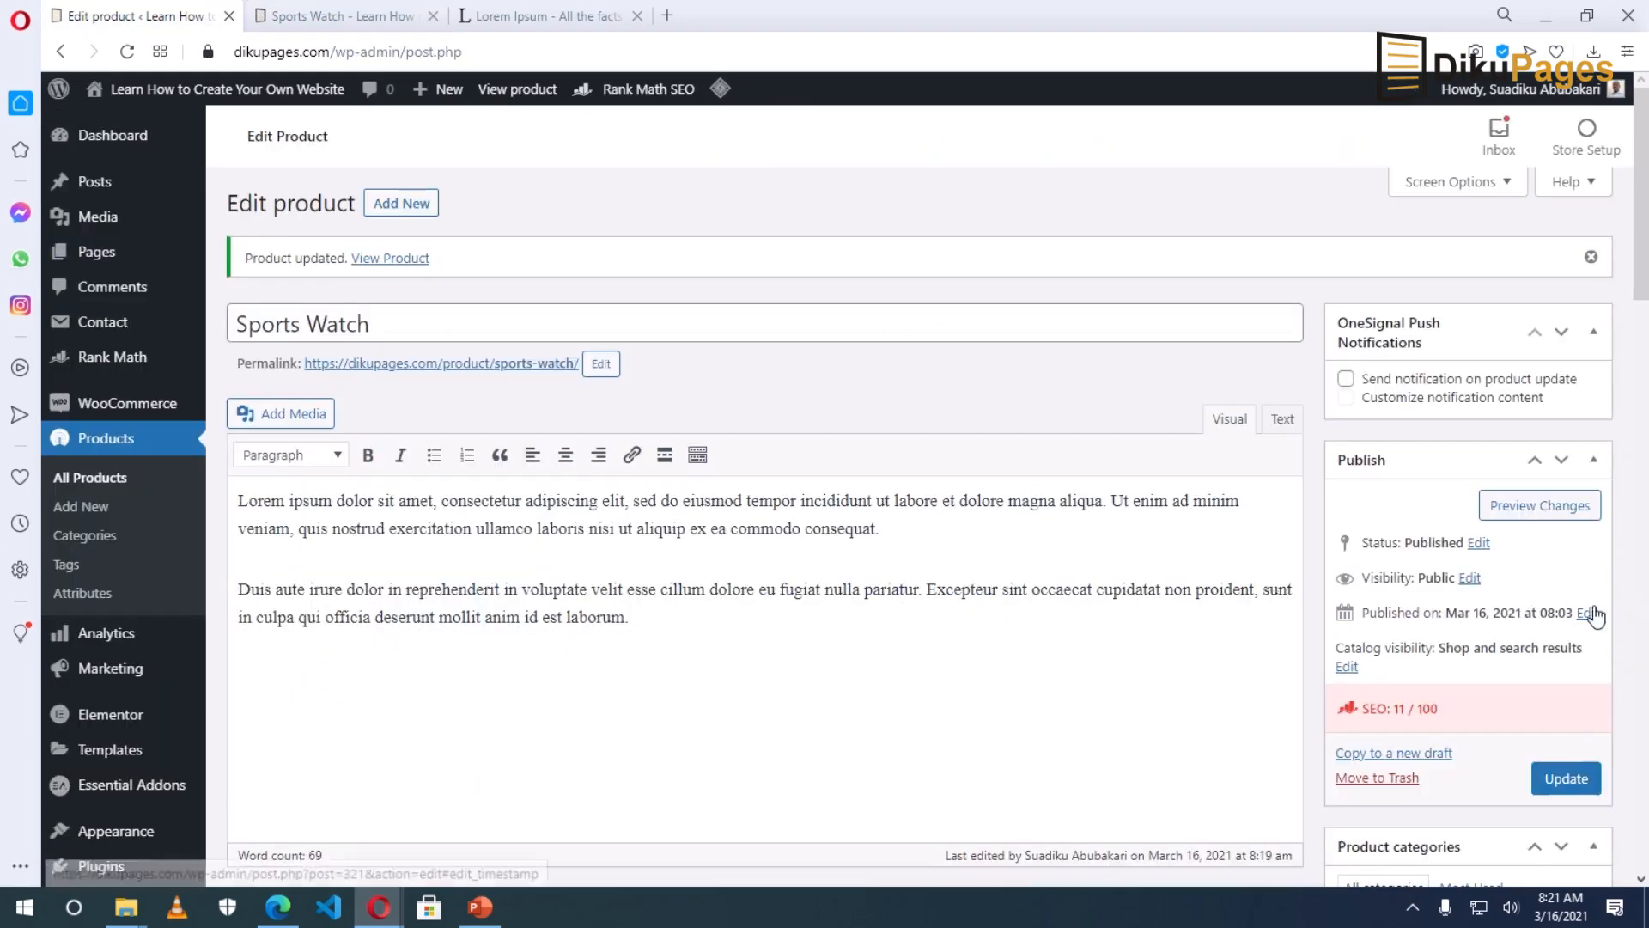
scroll(1524, 604, down, 3)
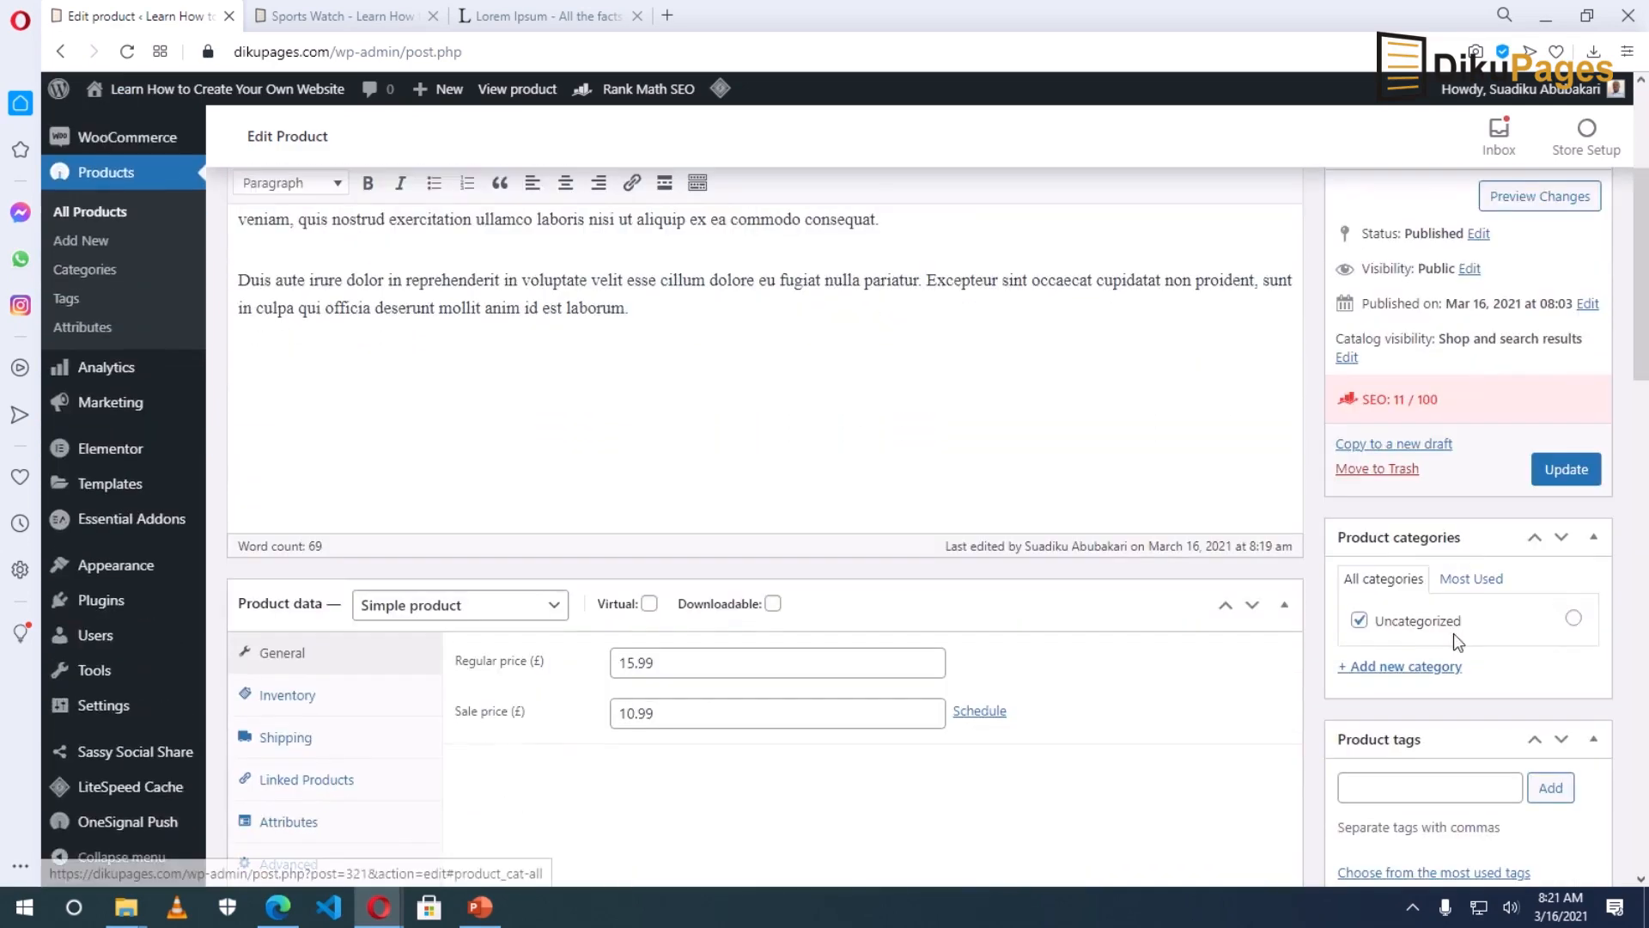
scroll(1454, 644, down, 1)
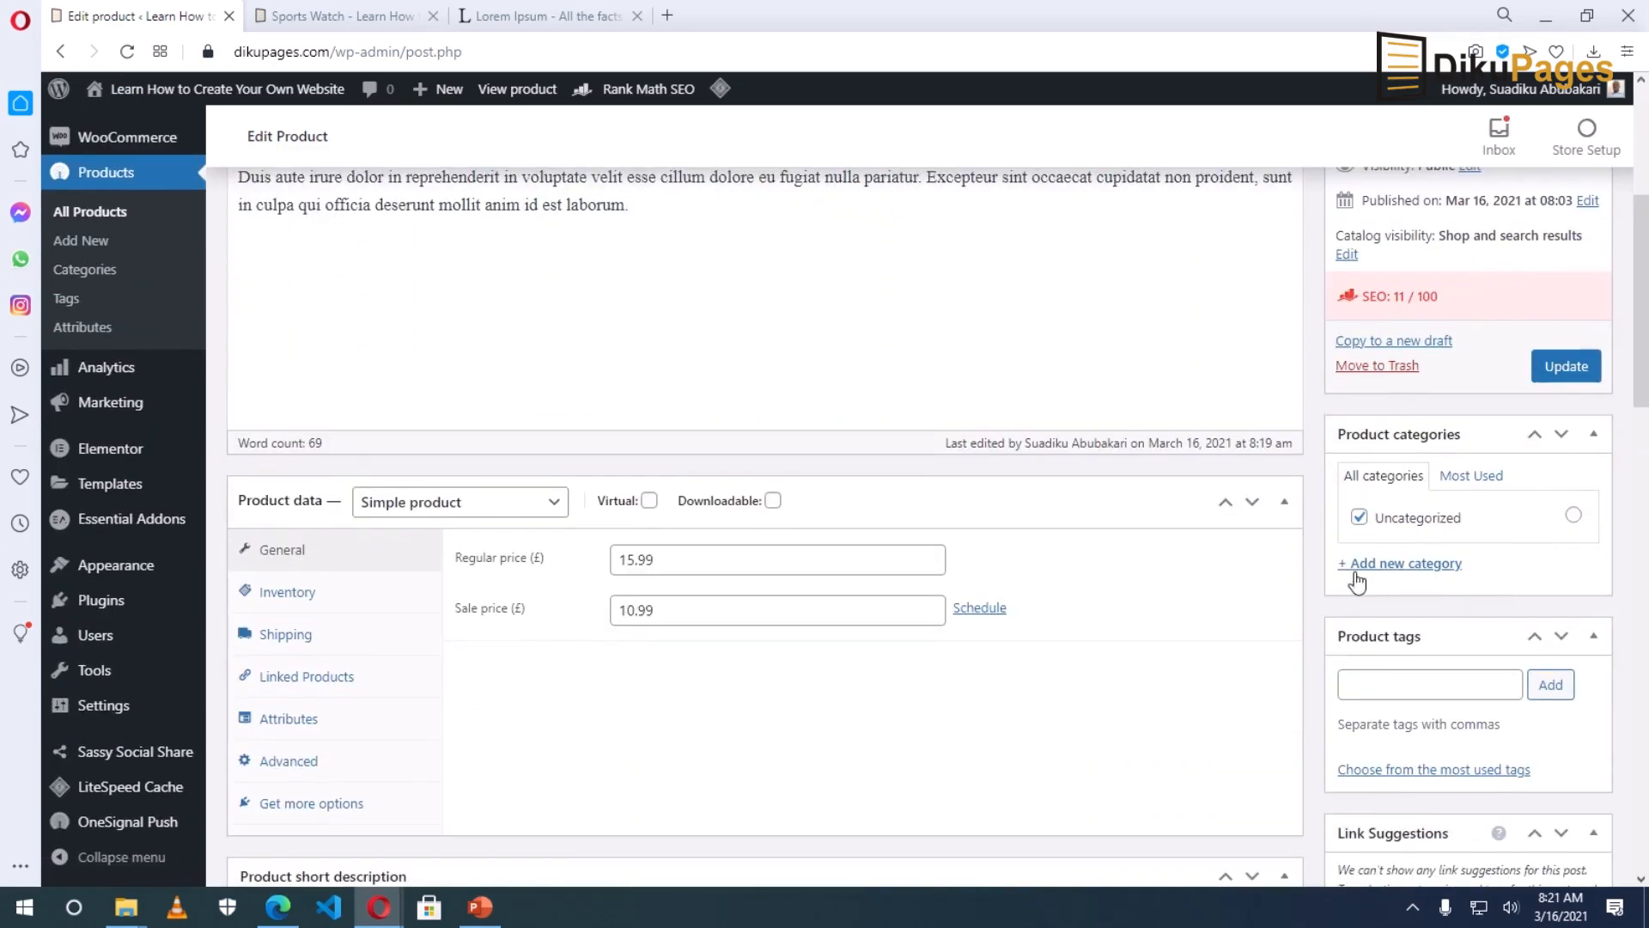
click(1417, 566)
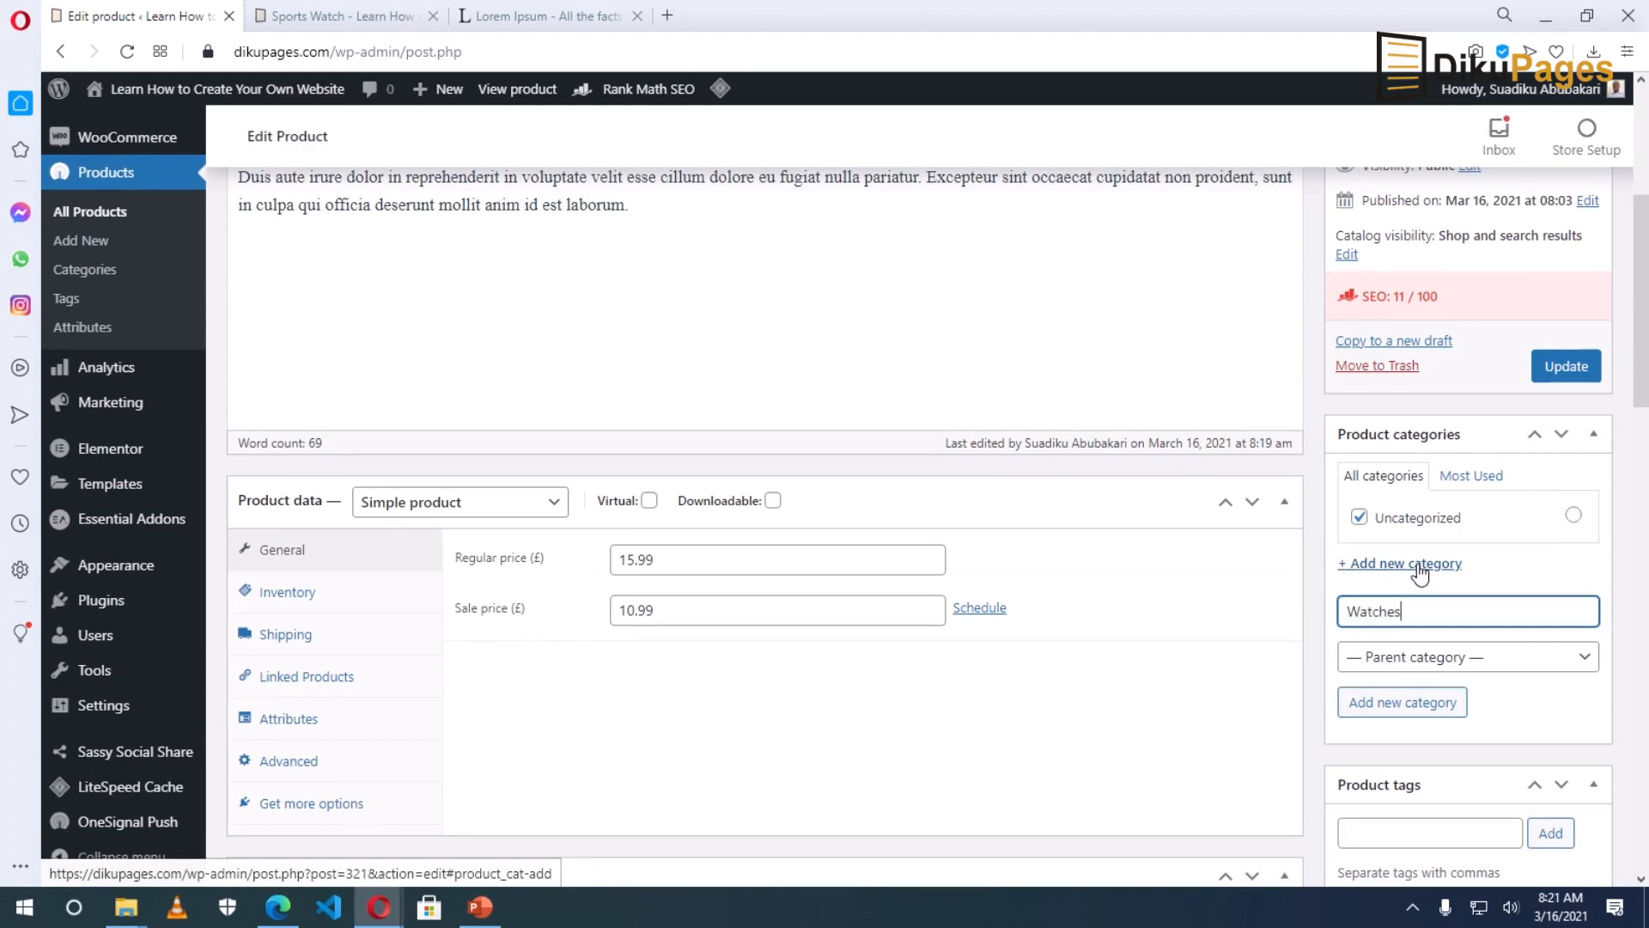
click(1443, 660)
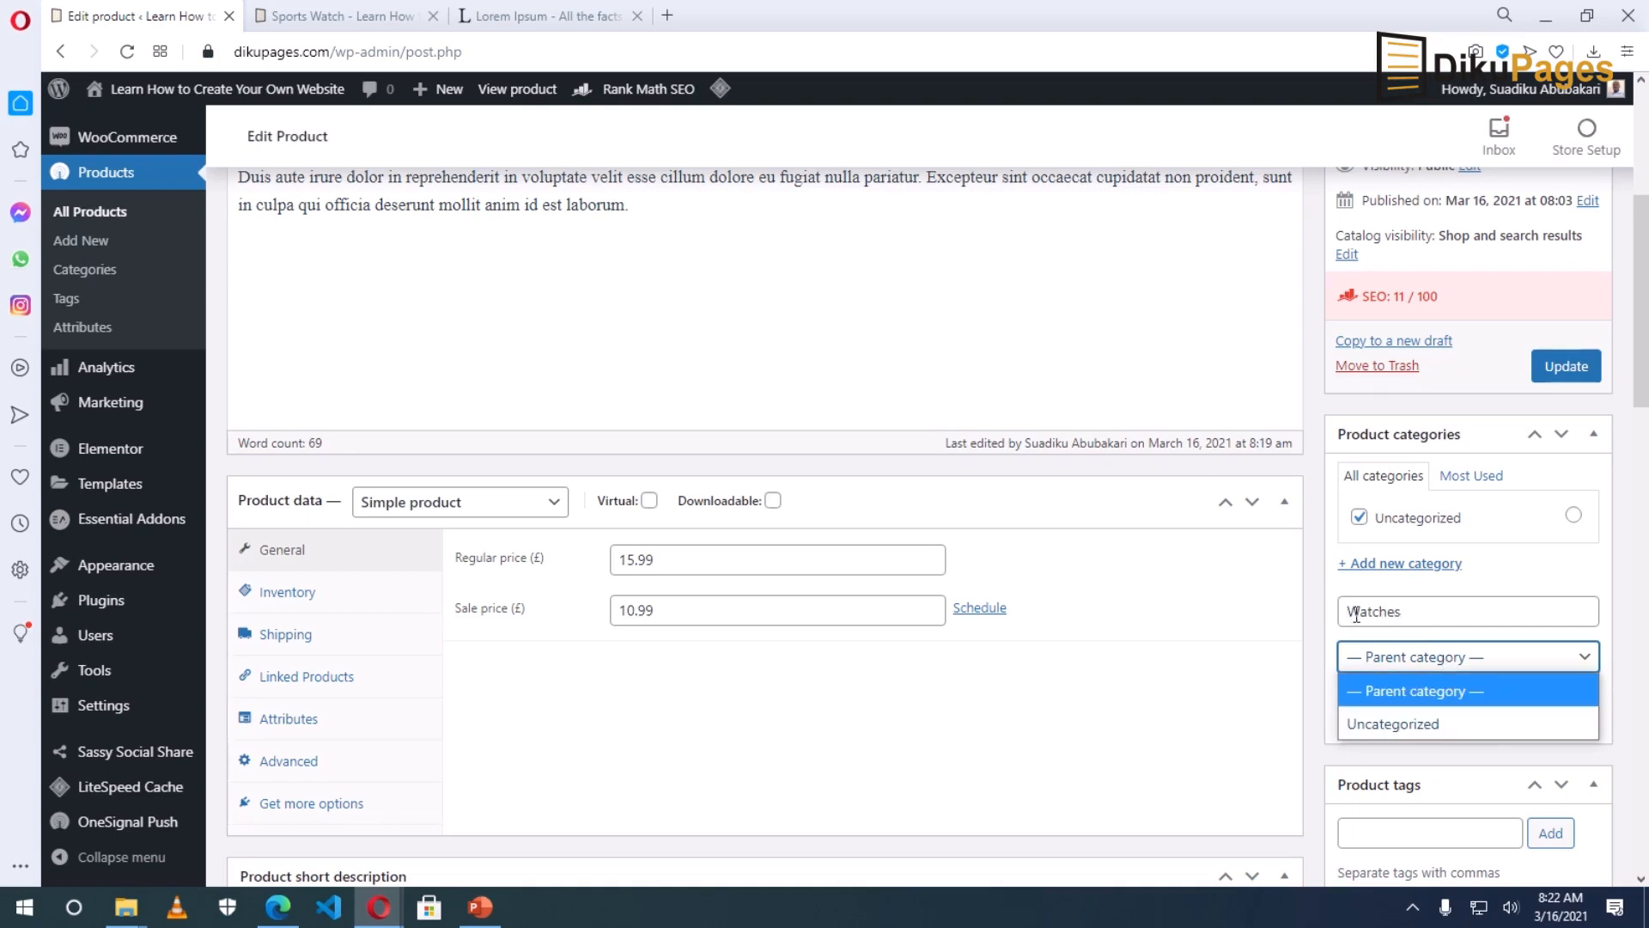
click(1403, 663)
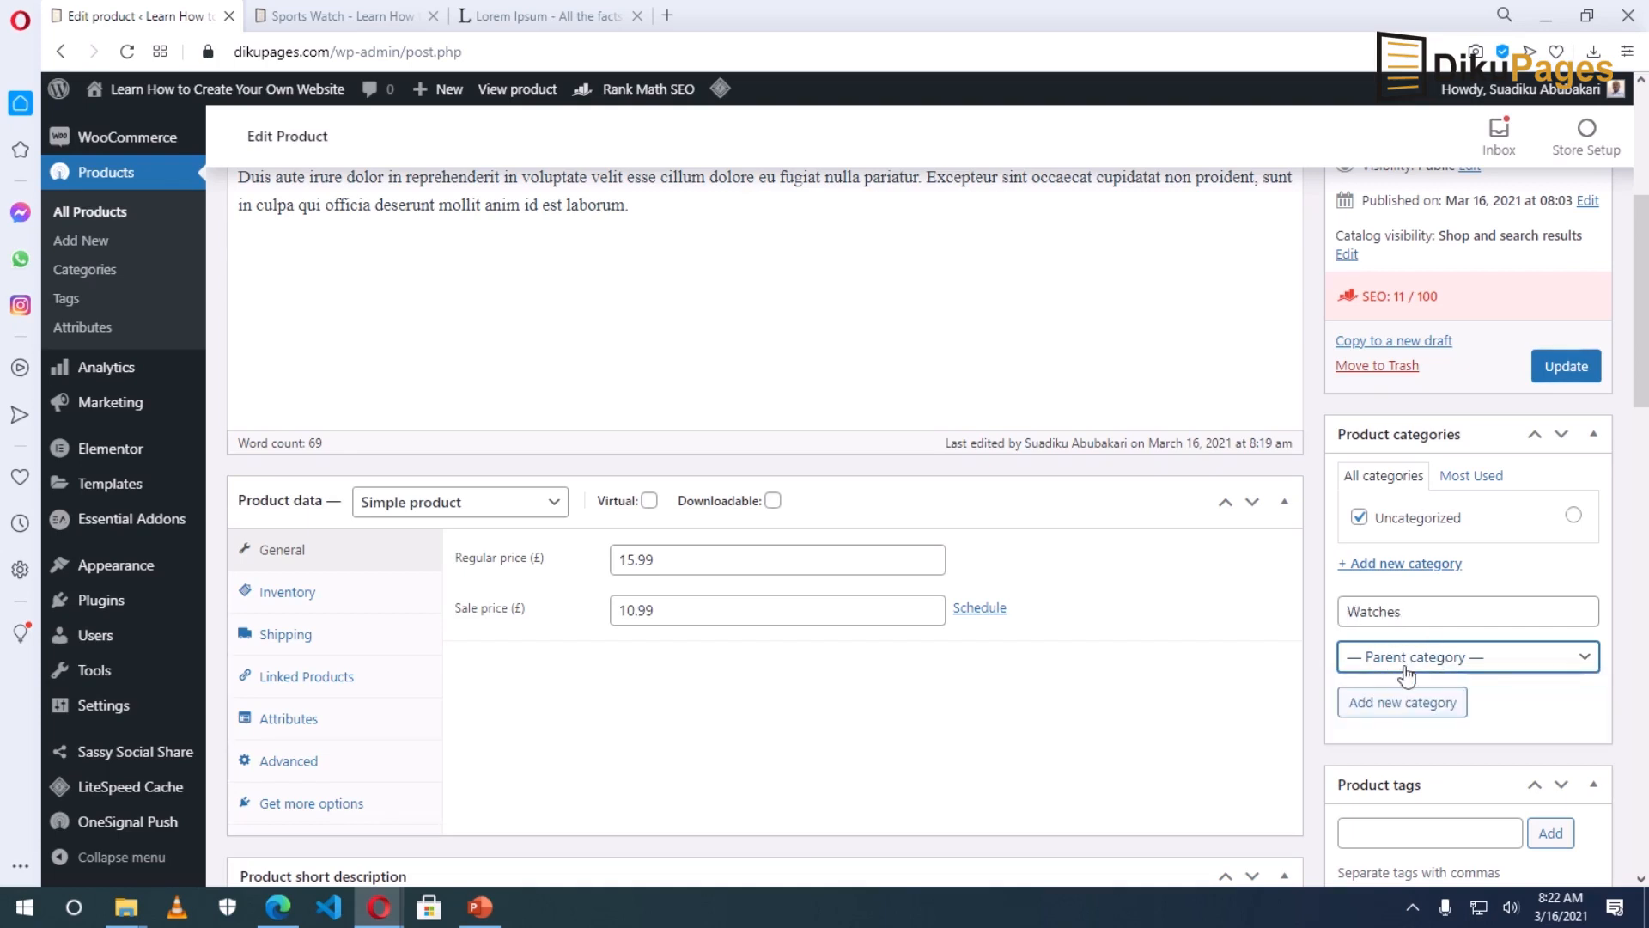
click(1395, 710)
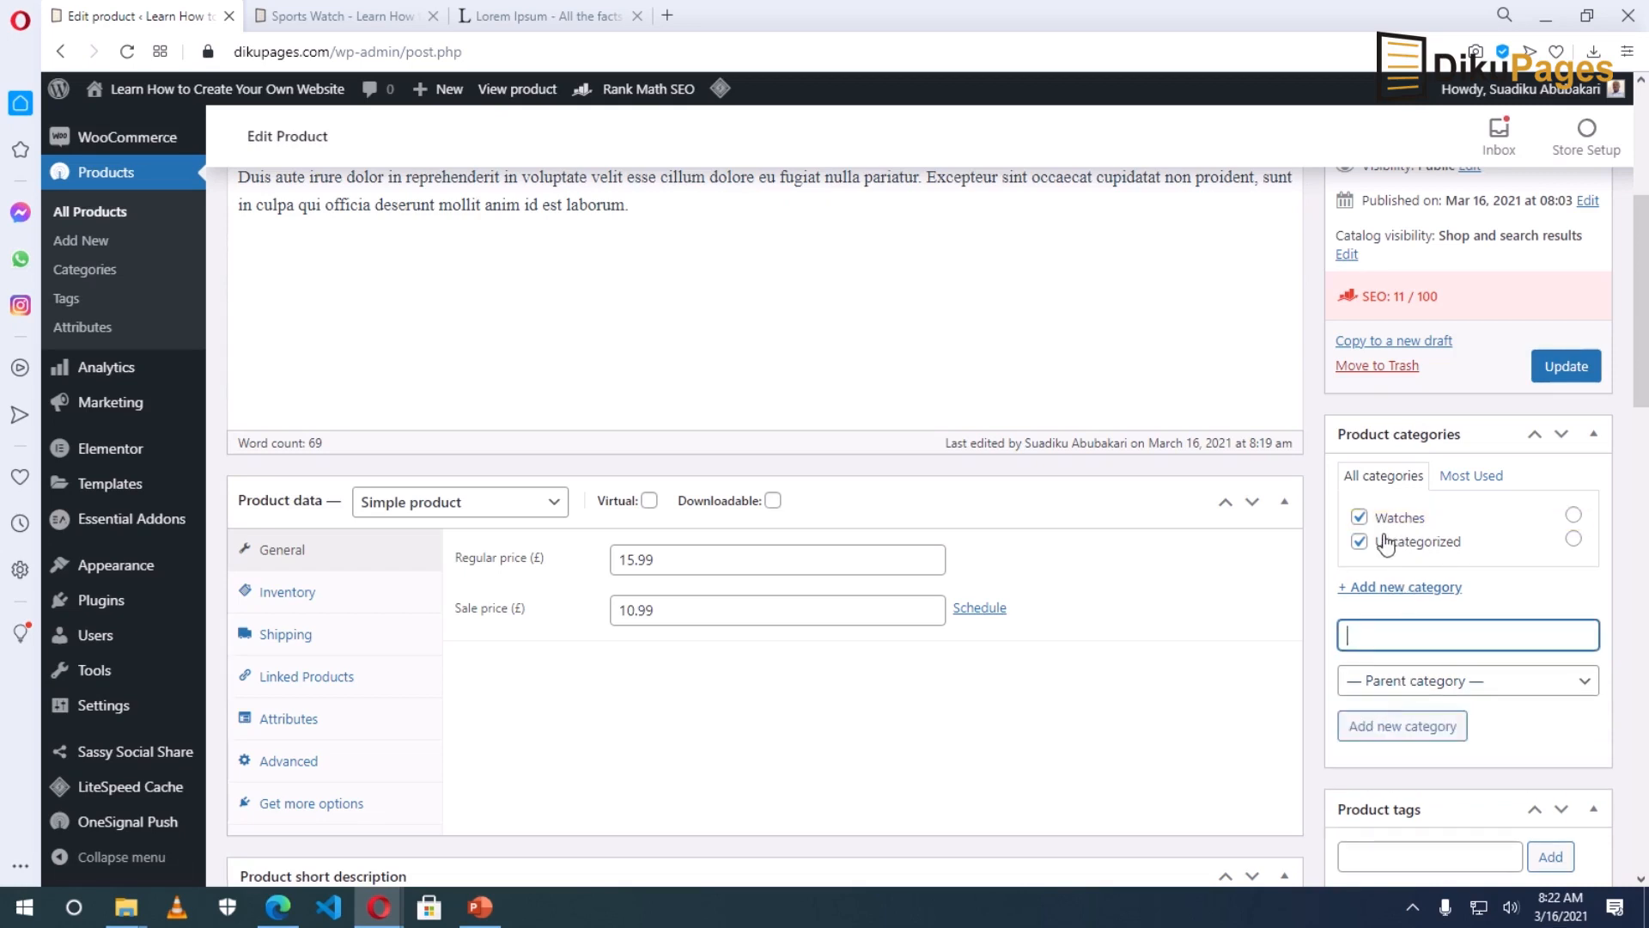
Step: Update the Sports Watch product with its new Watches category and reload its live page
click(1552, 381)
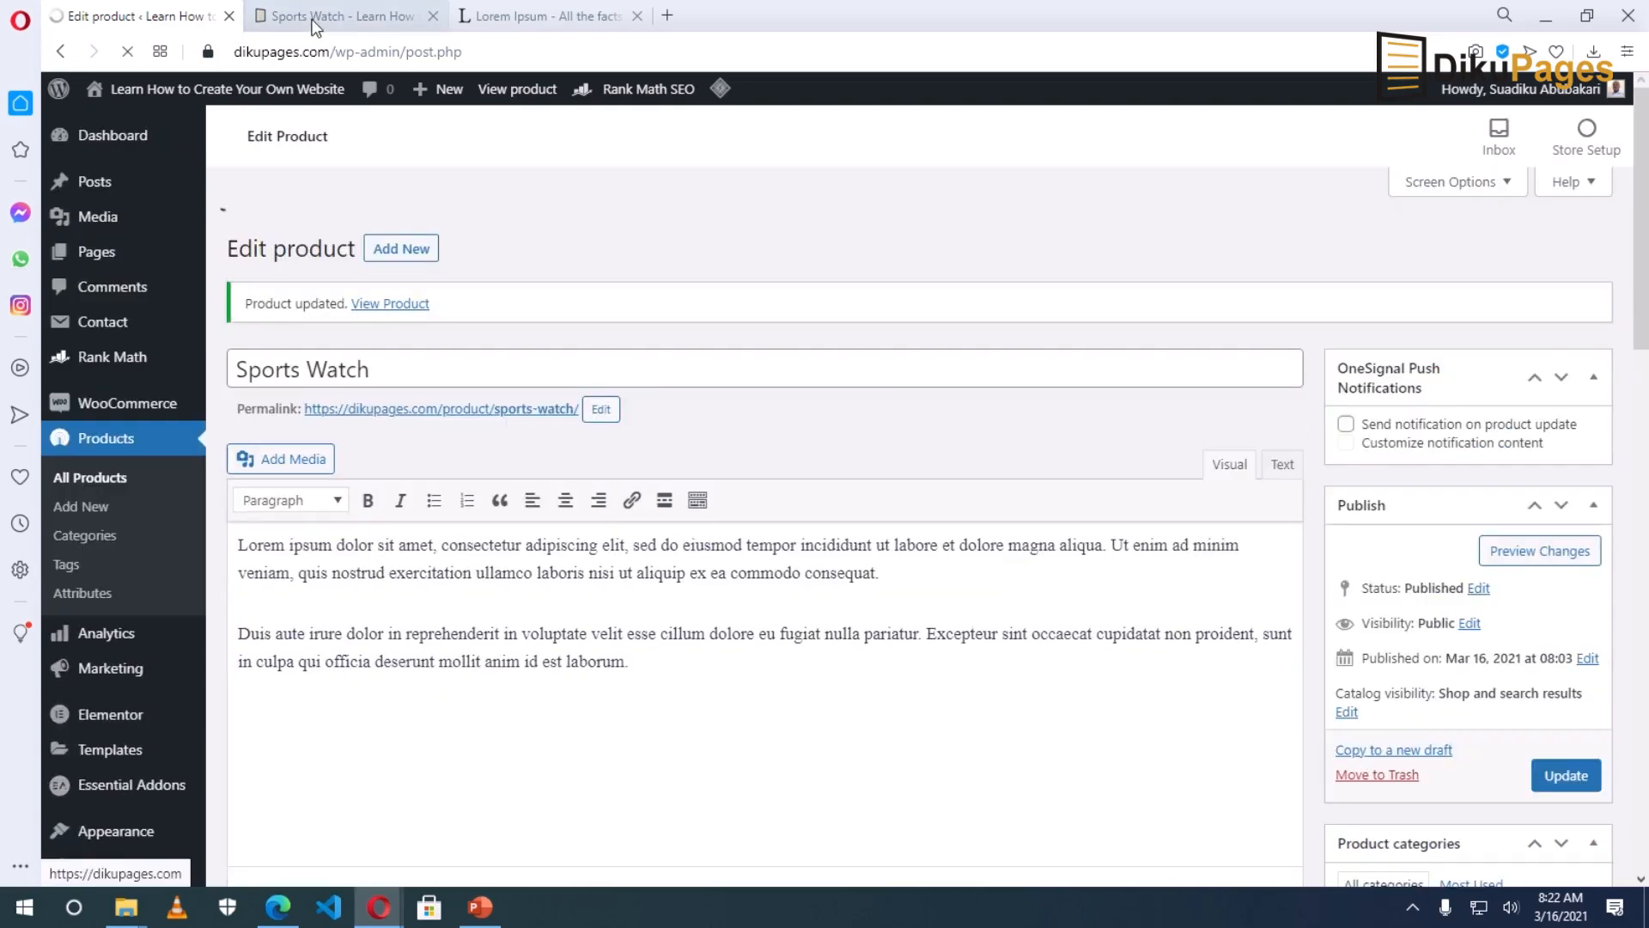
click(343, 15)
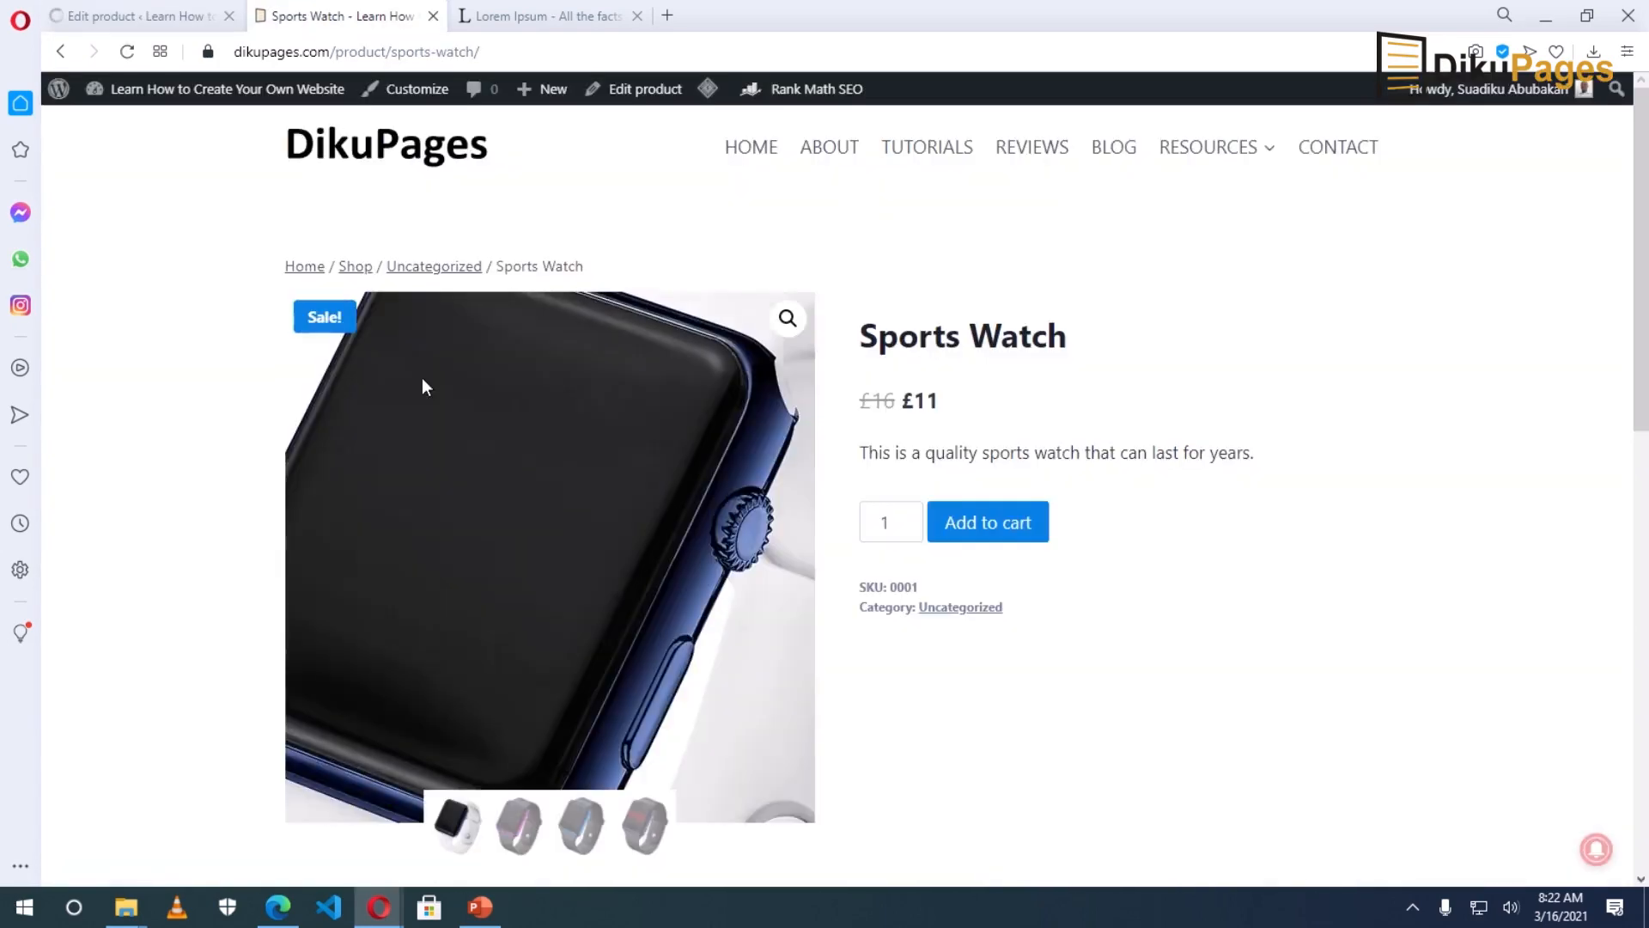
click(126, 51)
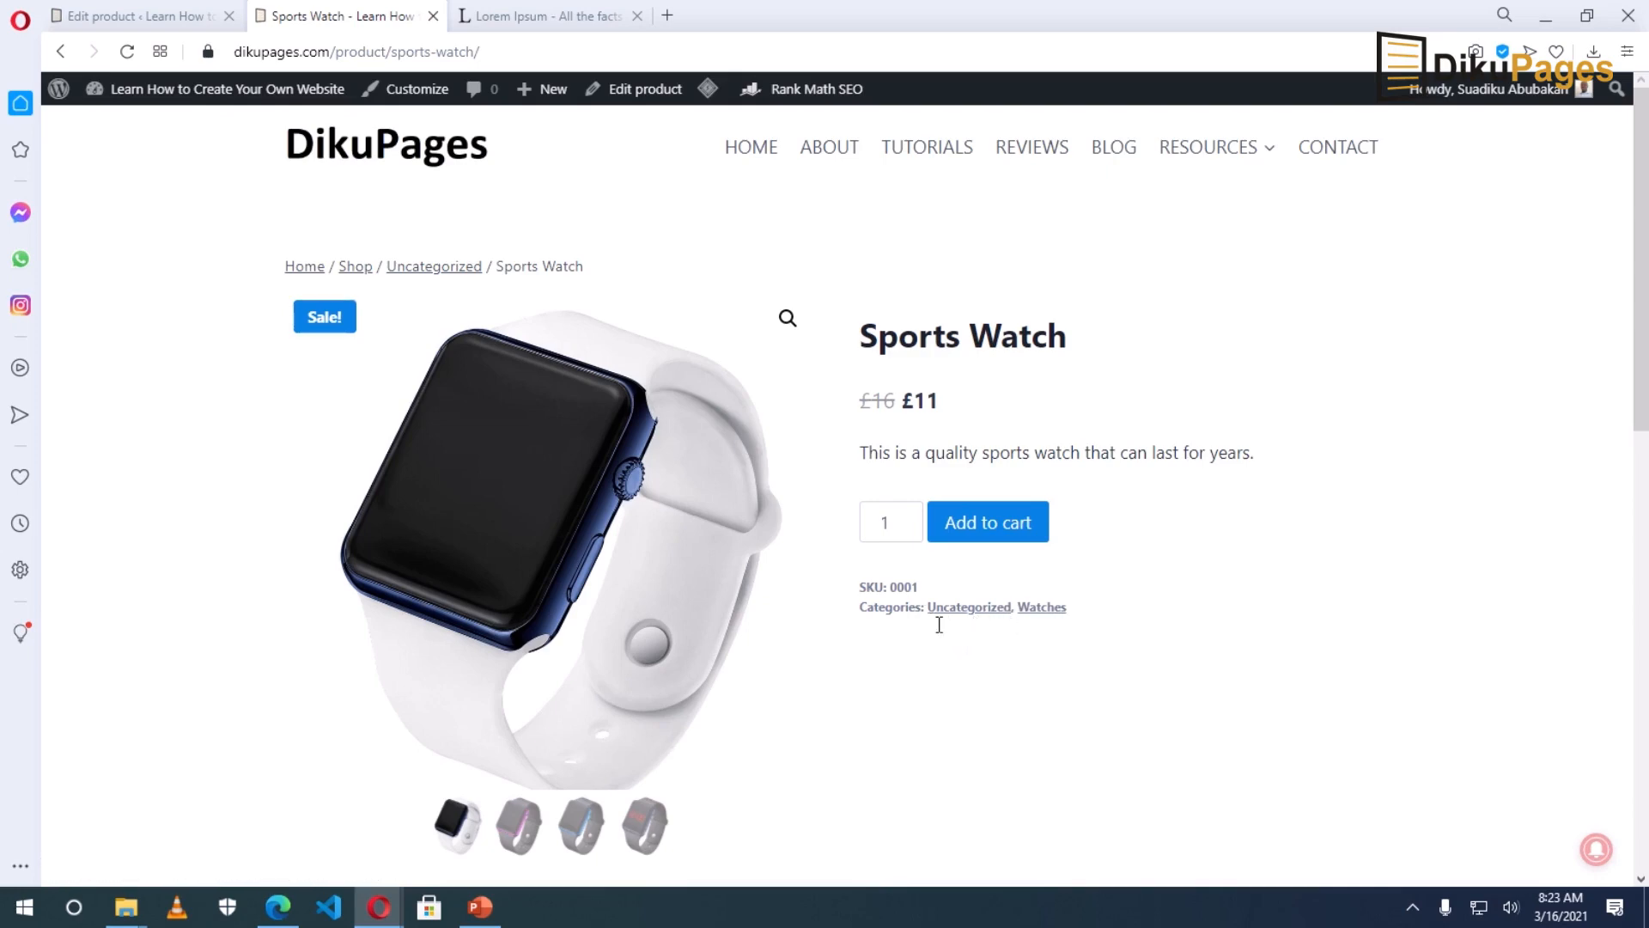
Step: Remove the Uncategorized category from the Sports Watch product, update it and reload its live page
click(117, 19)
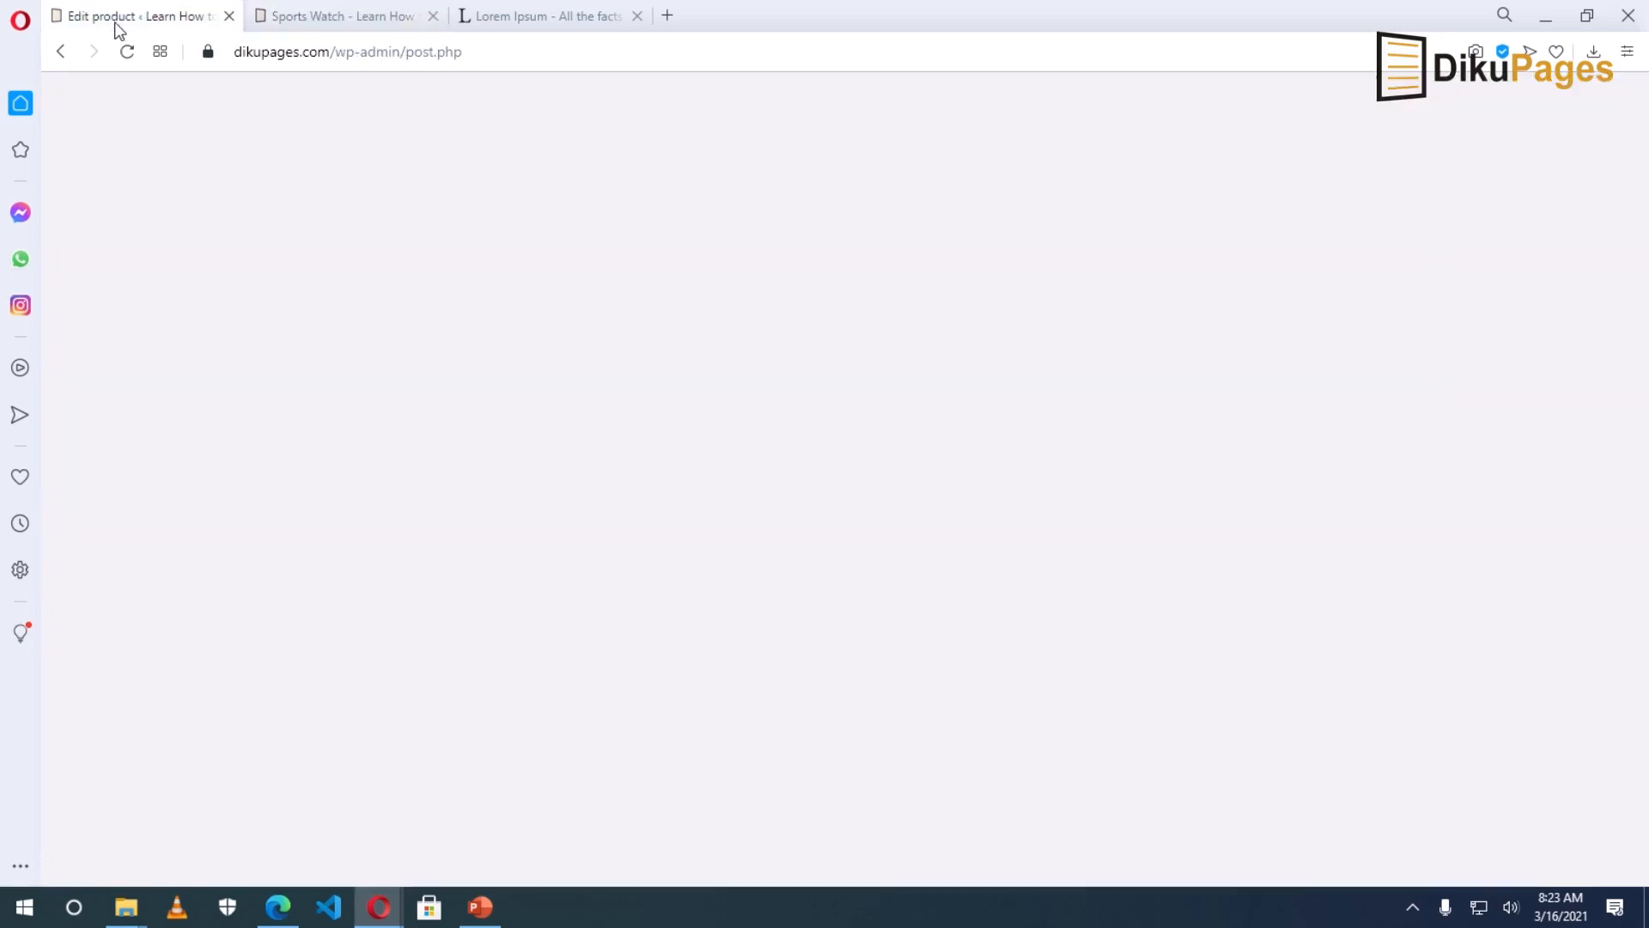
scroll(1340, 722, down, 4)
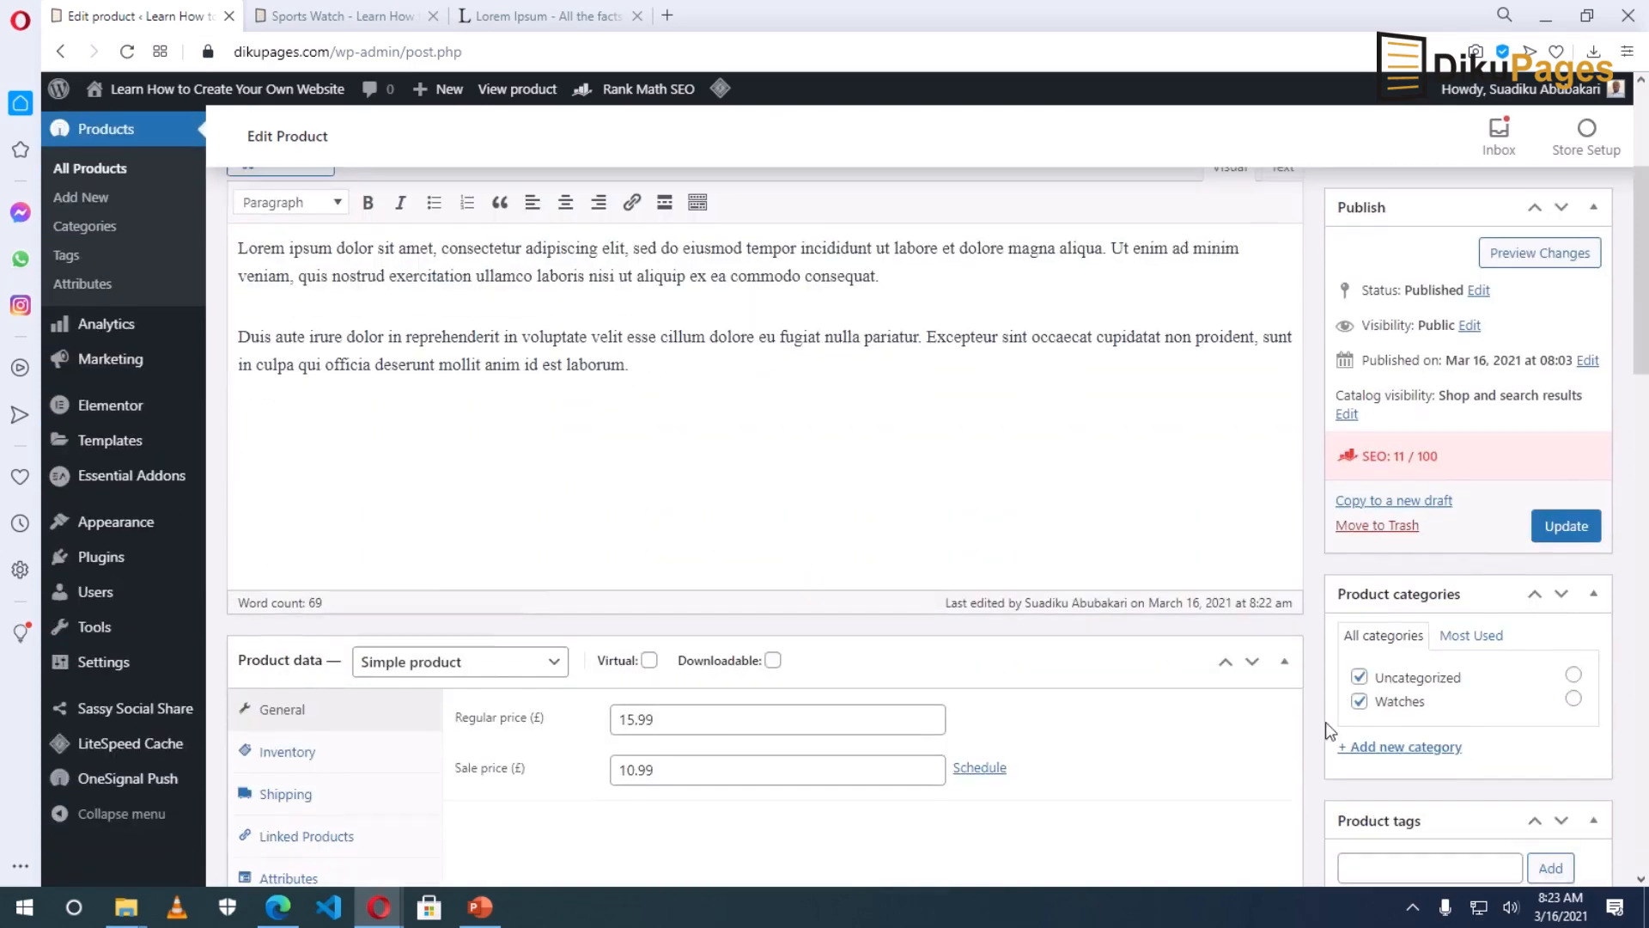
click(1406, 687)
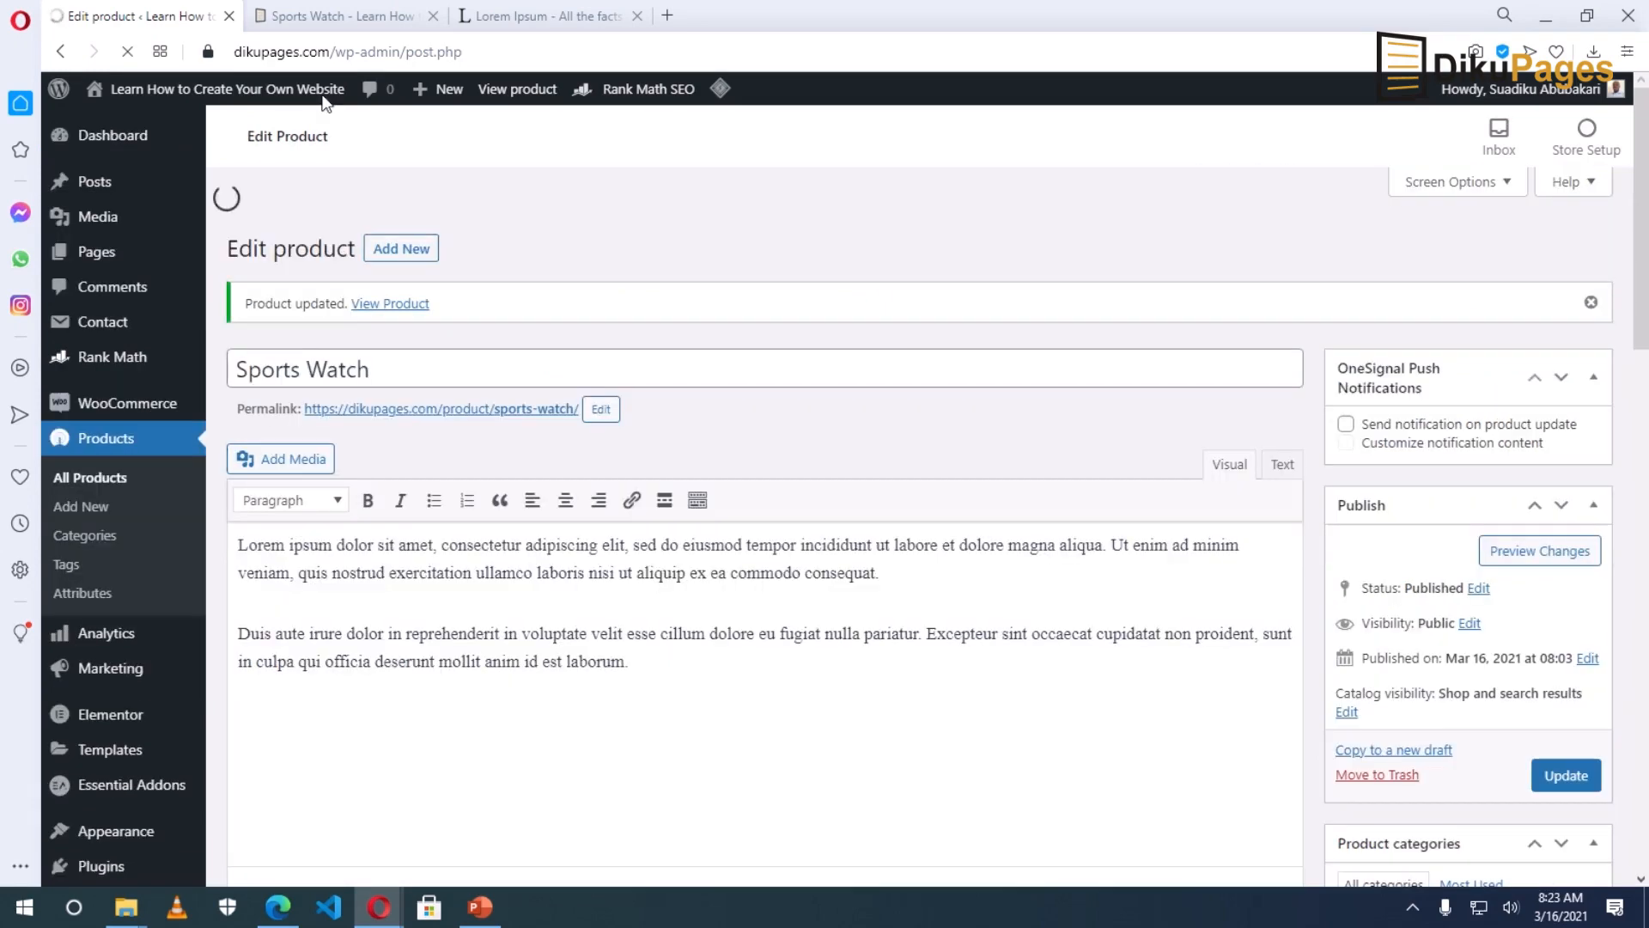
click(299, 17)
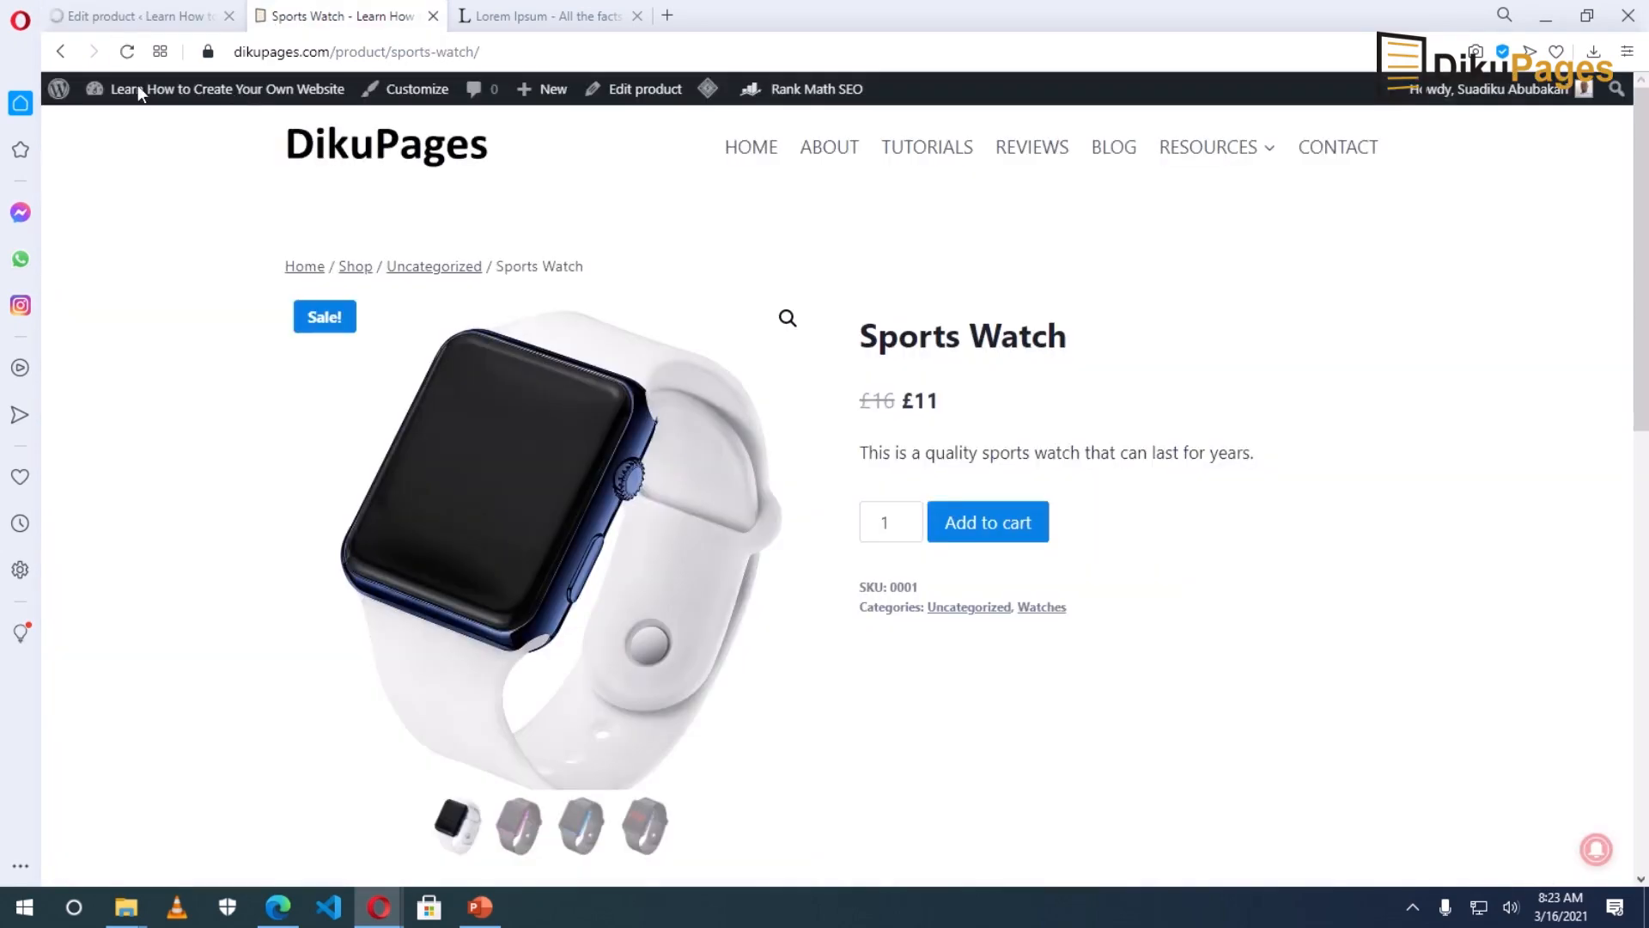
click(127, 52)
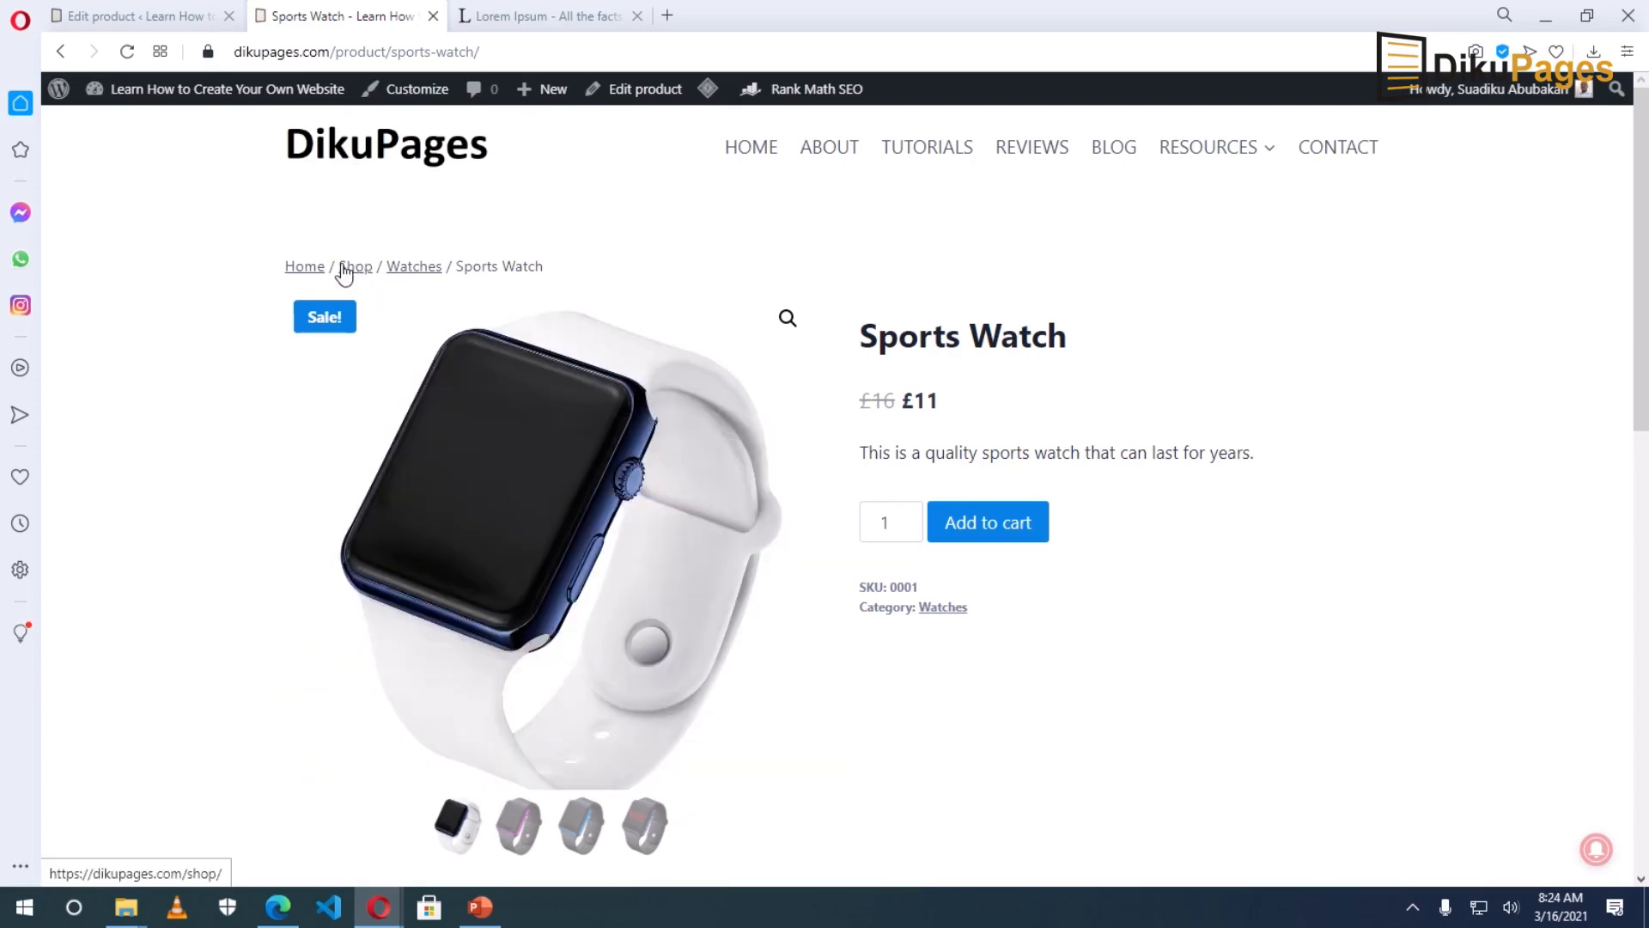
Step: View the Shop page from the Sports Watch breadcrumb and return to the product page
click(344, 272)
scroll(665, 431, down, 2)
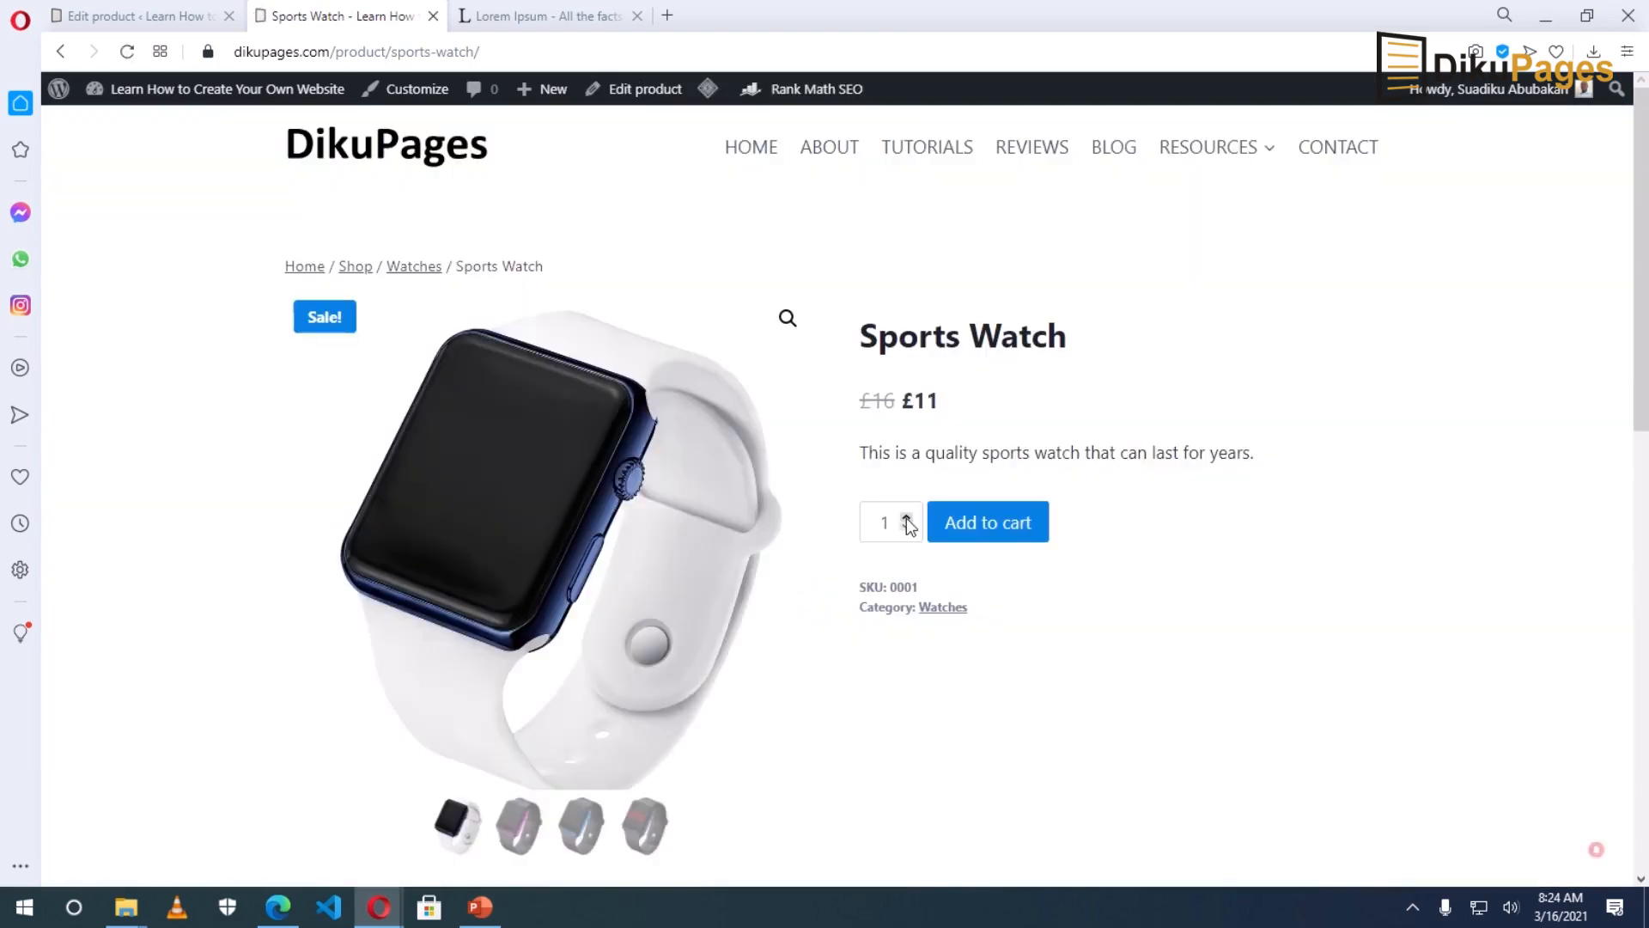
Step: Add 2 Sports Watches to the cart and proceed from the cart to the checkout page
click(906, 517)
click(979, 529)
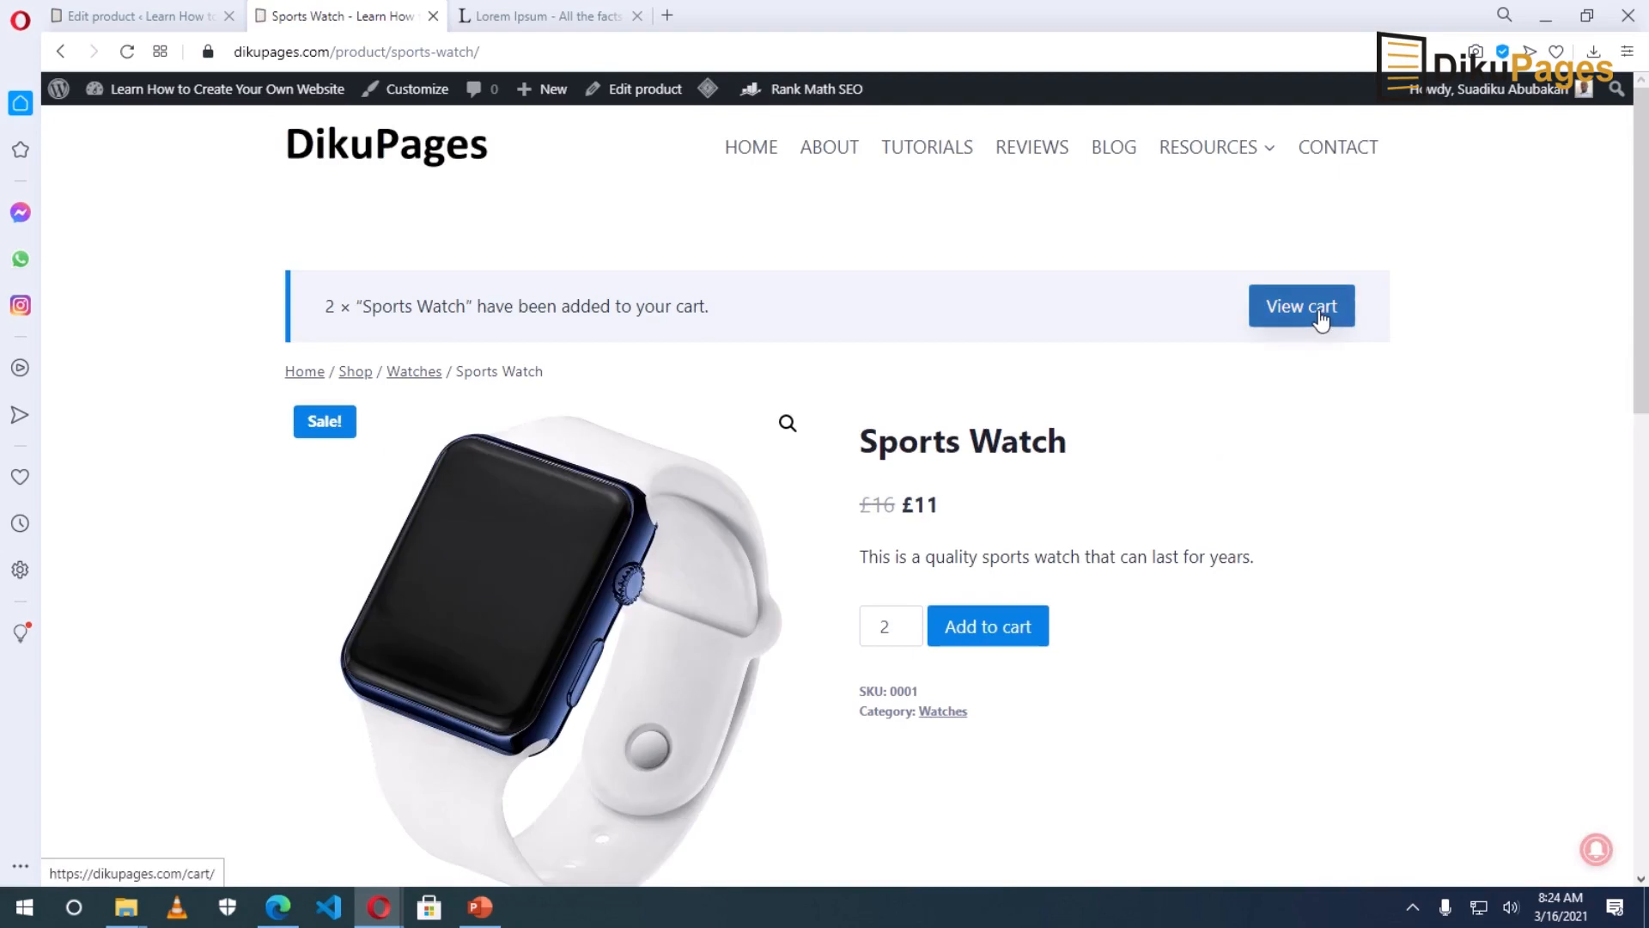
click(1320, 317)
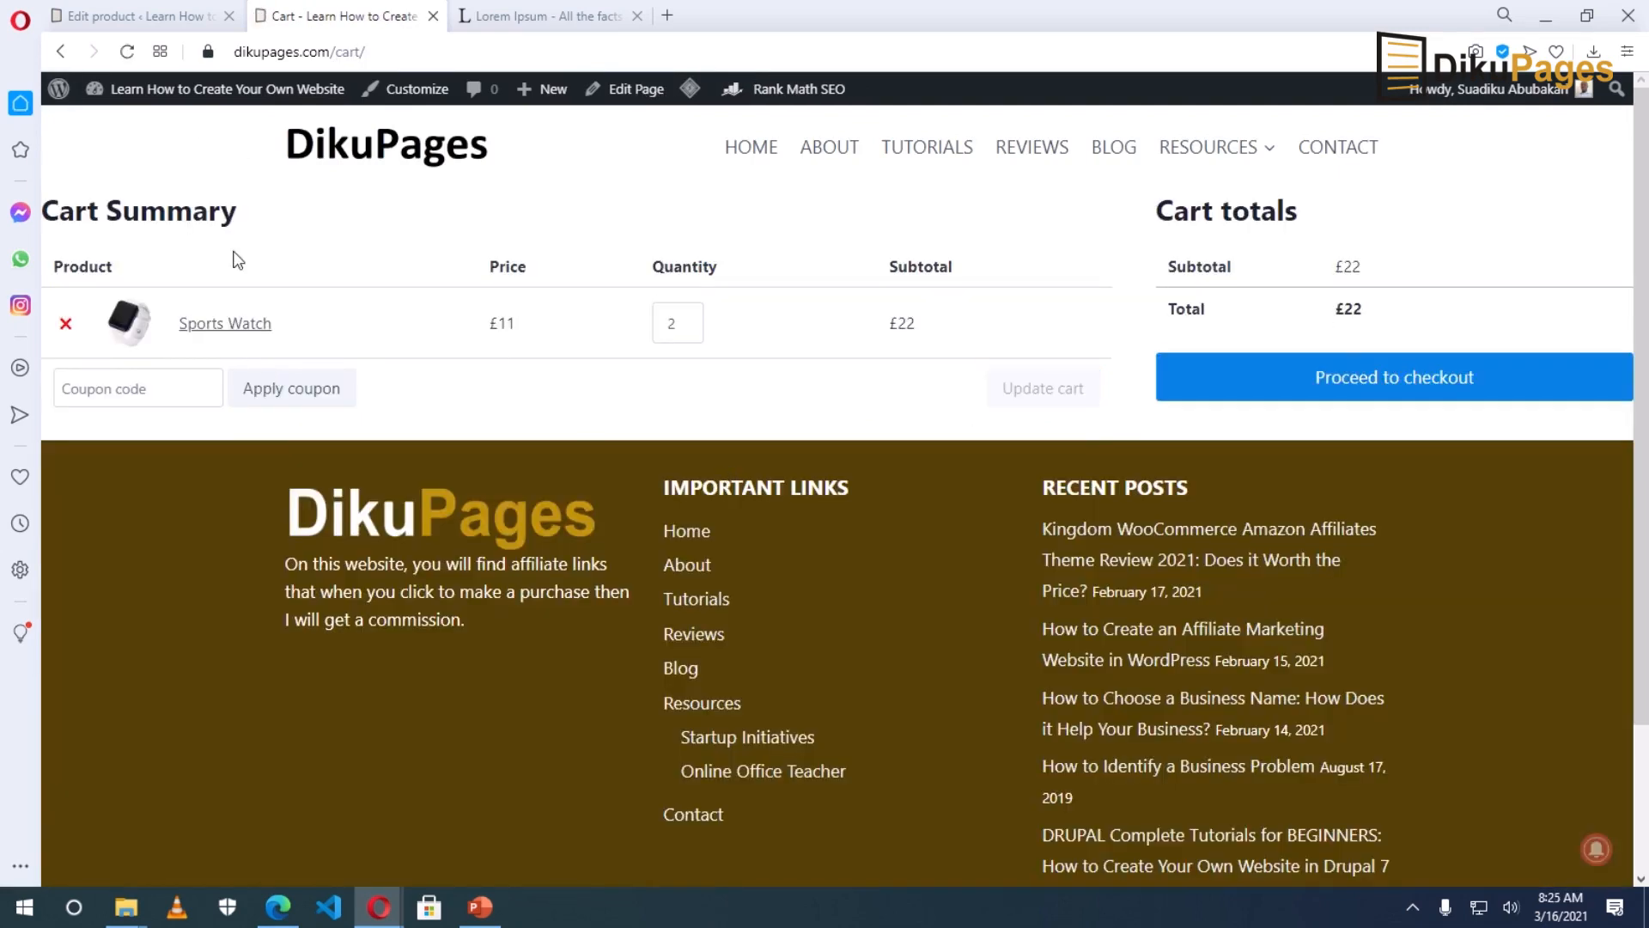
click(1384, 388)
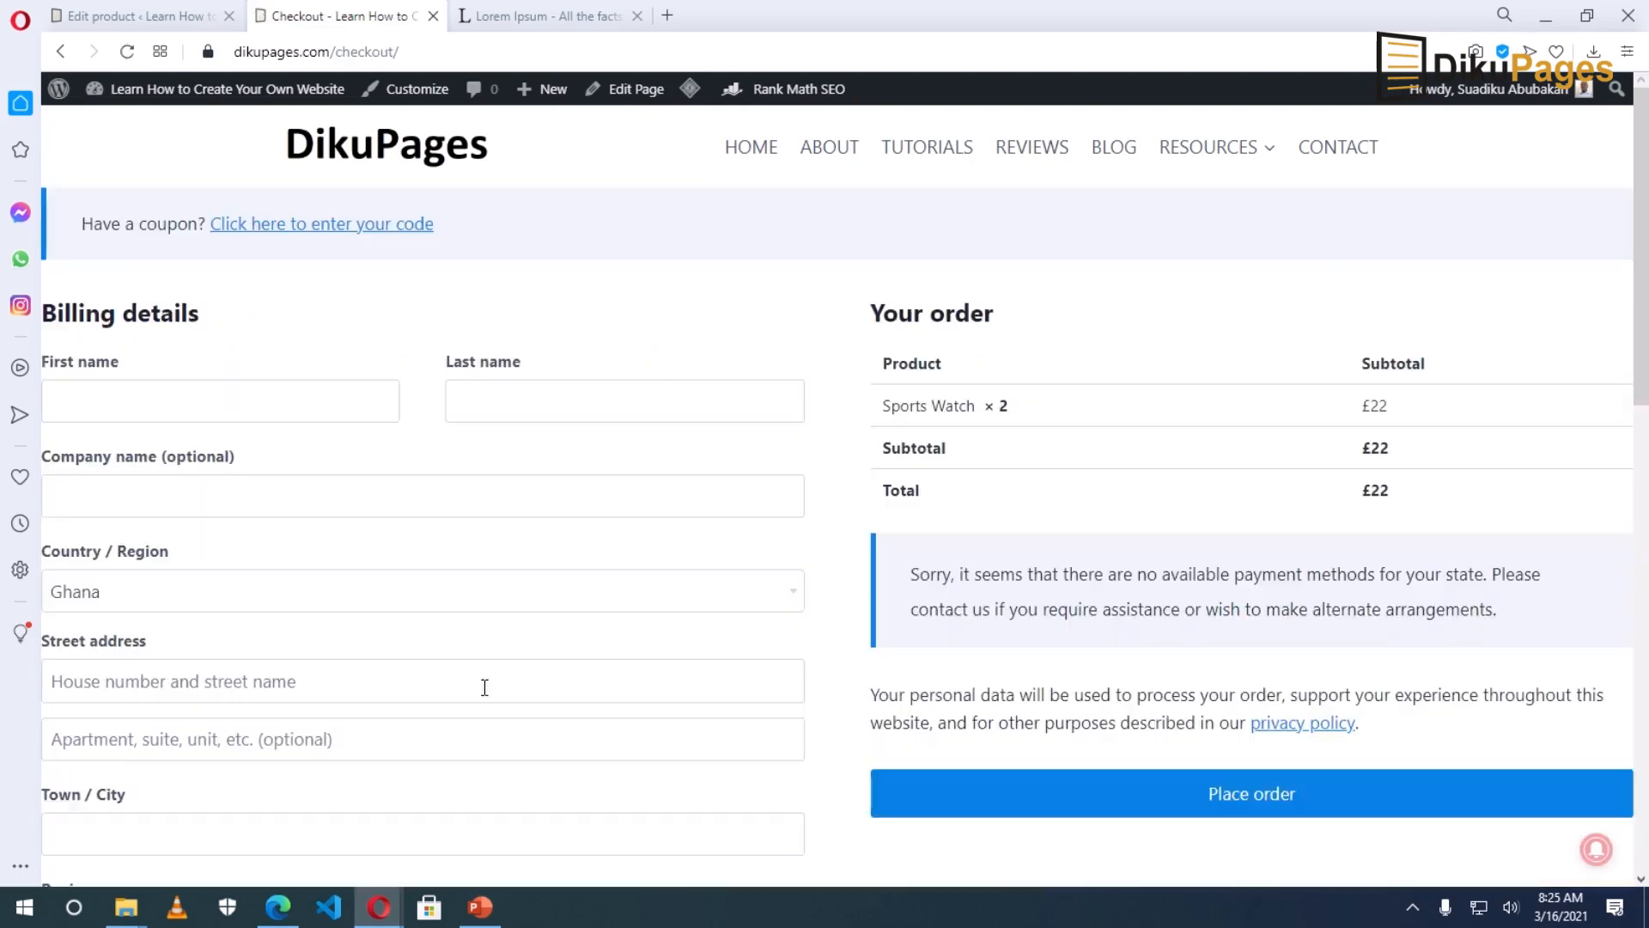